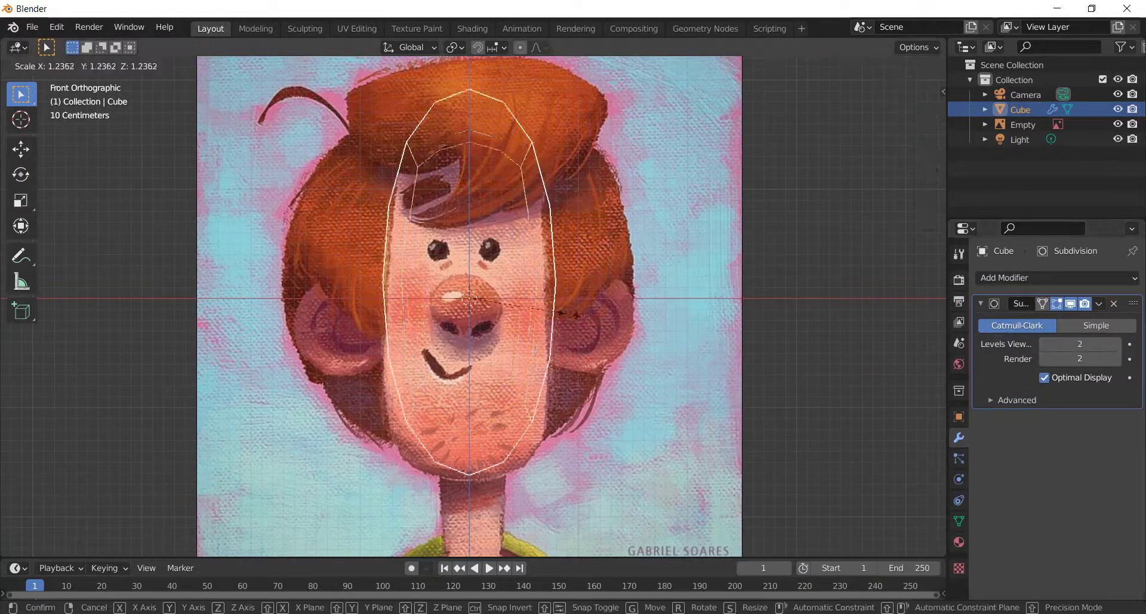
Scale up the head mesh and move its lowest vertices to fit the chin in the reference painting.
scroll(585, 301, down, 1)
shift+middle_drag(585, 301, 573, 223)
key(Tab)
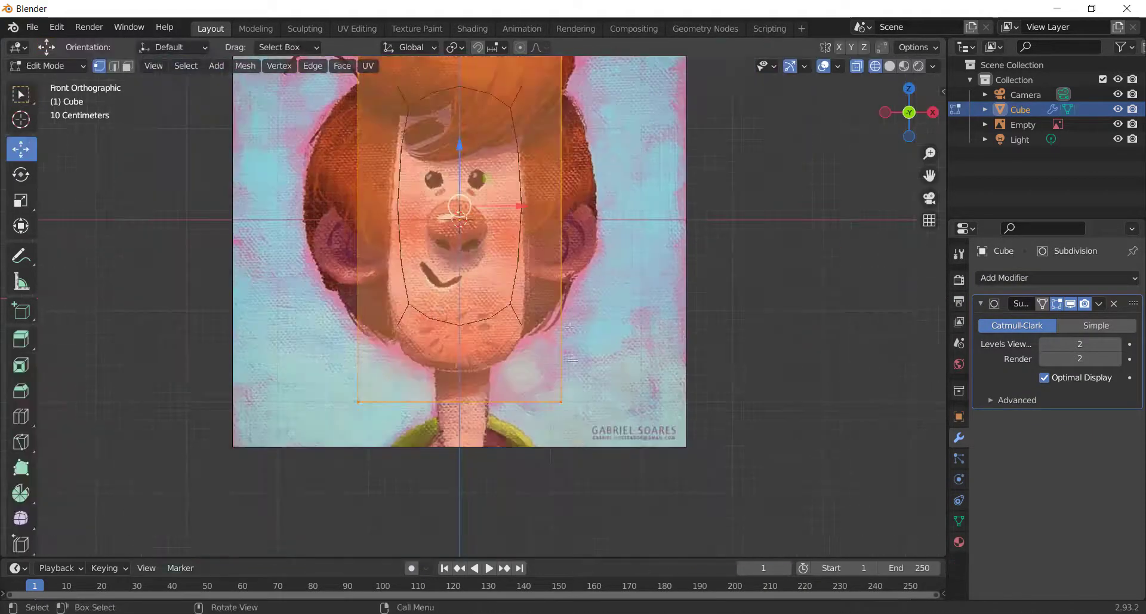
drag(322, 358, 600, 442)
drag(460, 358, 460, 356)
shift+middle_drag(537, 238, 535, 351)
drag(323, 95, 590, 155)
key(z)
click(655, 297)
key(Tab)
Rescale the head from the side view and show it in front wireframe over the reference face.
key(KP_3)
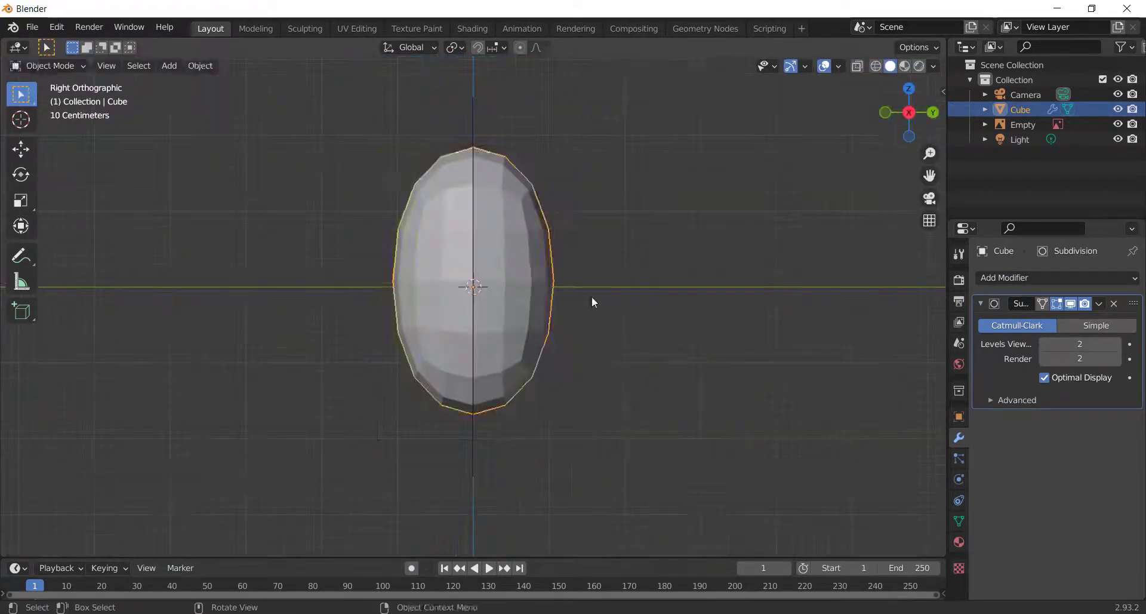
key(s)
key(KP_1)
key(z)
scroll(555, 268, up, 3)
click(549, 262)
scroll(549, 262, down, 3)
click(540, 264)
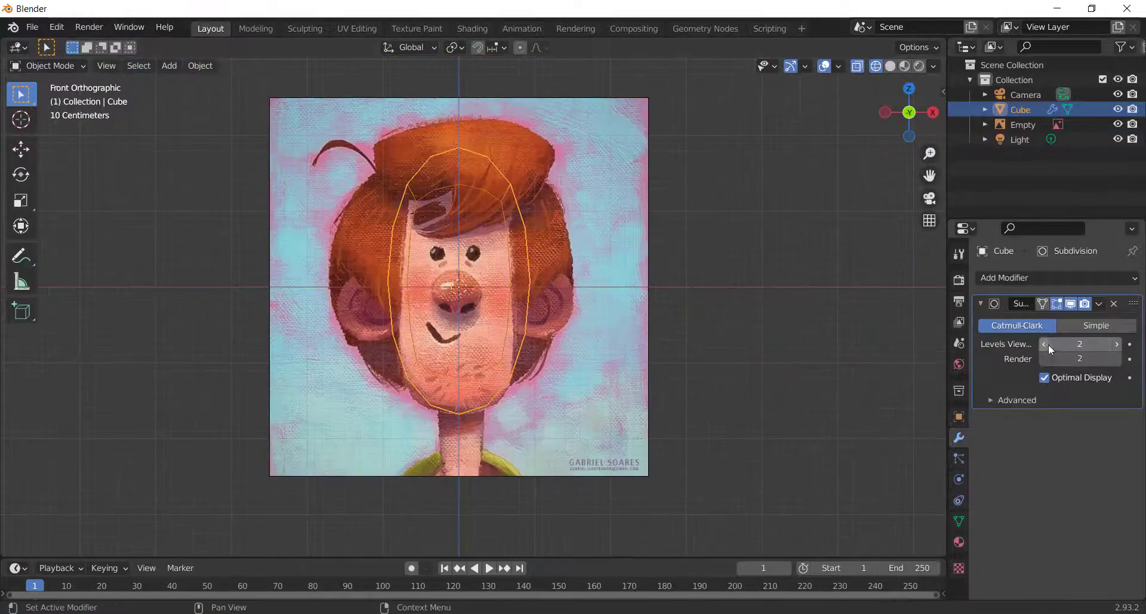
Duplicate the head's Subdivision modifier and apply one of the two copies to the mesh.
click(1096, 304)
click(1095, 333)
click(1097, 303)
click(1094, 318)
key(Tab)
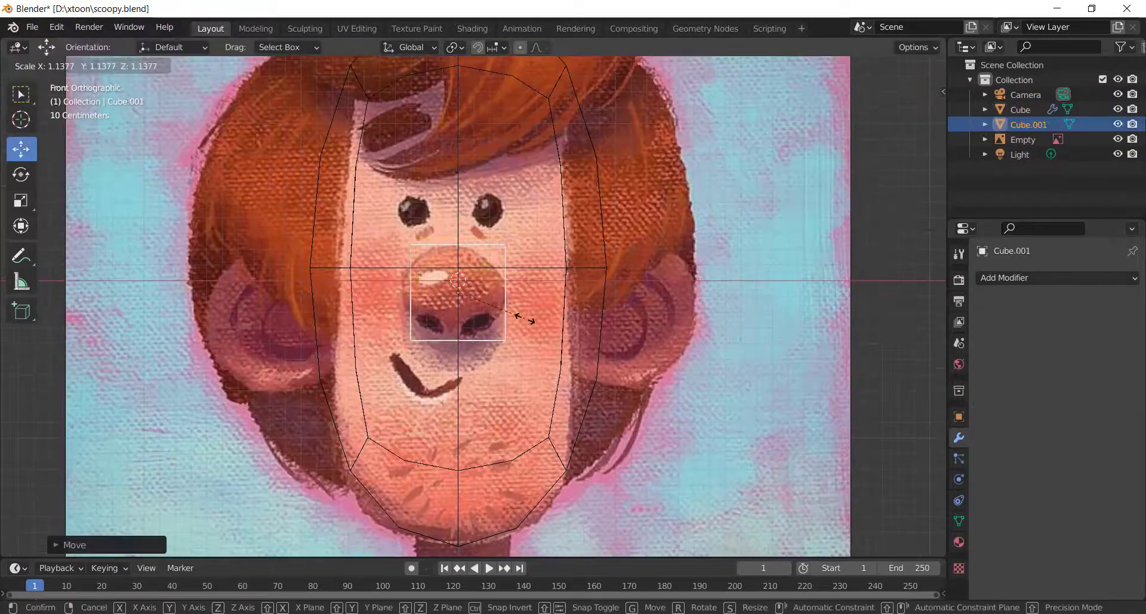
Scale the new cube to the size of the painted nose and give it a Subdivision modifier.
click(524, 318)
key(ctrl+2)
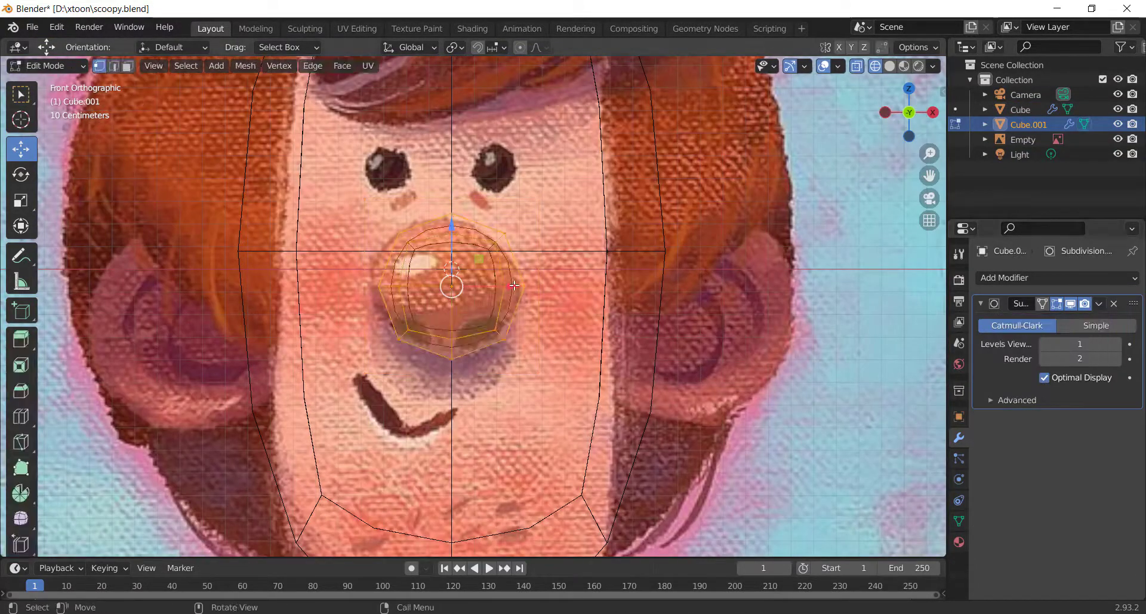
scroll(535, 203, up, 2)
Insert a vertical edge loop beside the nose's centre line and delete the mesh half on the negative X side.
key(ctrl+e)
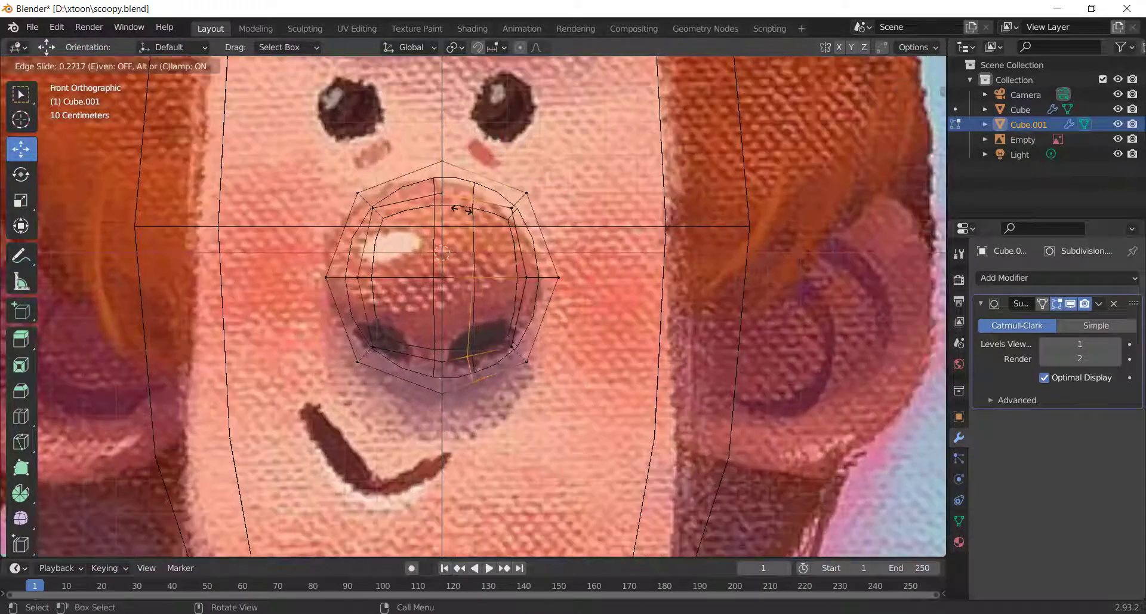
drag(404, 425, 406, 427)
key(x)
click(407, 427)
Add an X-axis Mirror modifier with clipping to the nose and place it above the Subdivision modifier.
click(1030, 278)
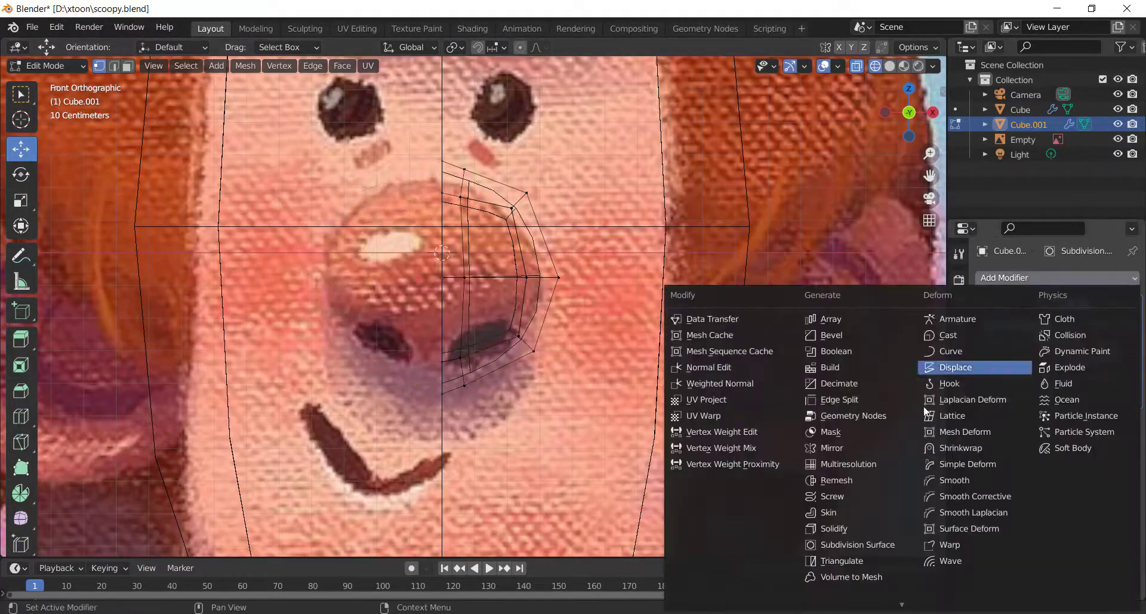
click(837, 446)
drag(1132, 420, 1132, 303)
Reposition the nose's lower vertices to shape the nostril openings on its underside.
scroll(472, 307, up, 2)
drag(441, 363, 480, 451)
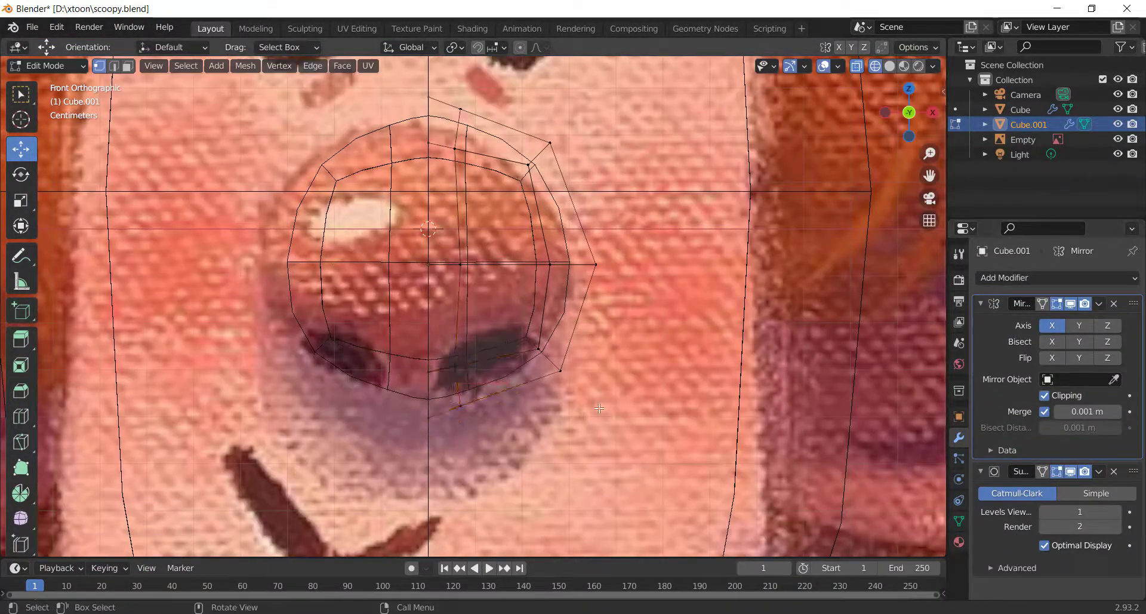
key(shift+z)
middle_drag(580, 312, 470, 281)
key(Tab)
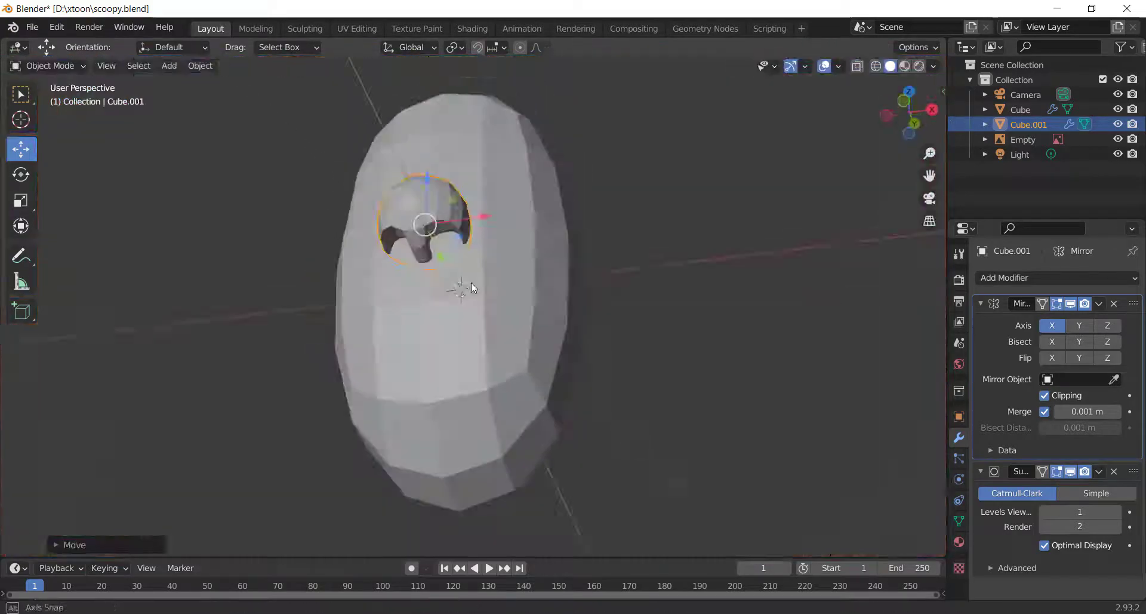
scroll(492, 334, up, 4)
key(Tab)
drag(425, 122, 425, 153)
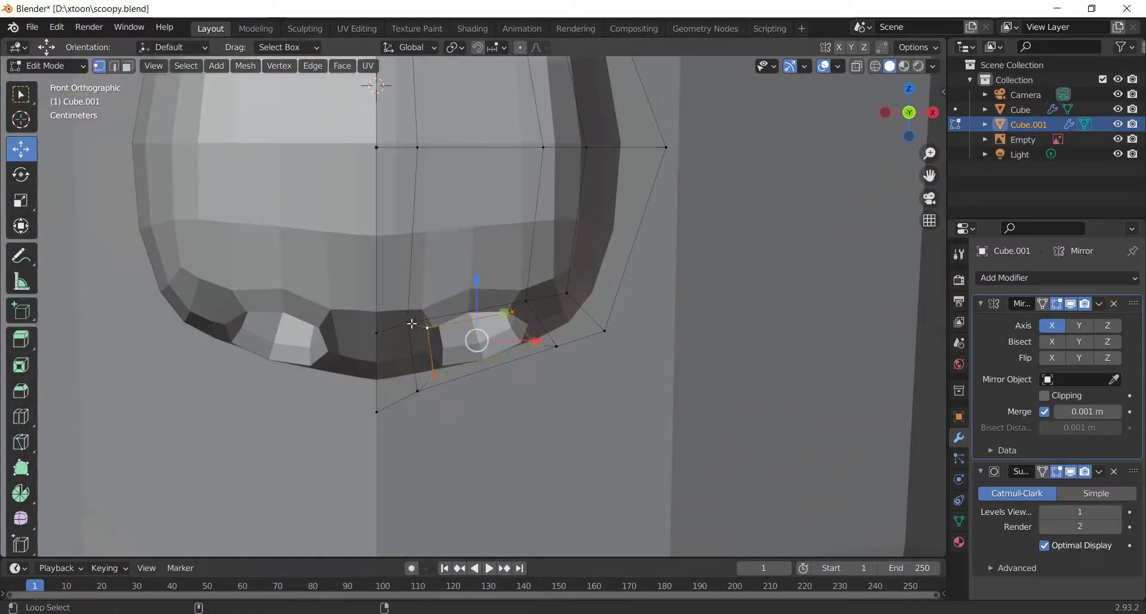
scroll(568, 294, down, 4)
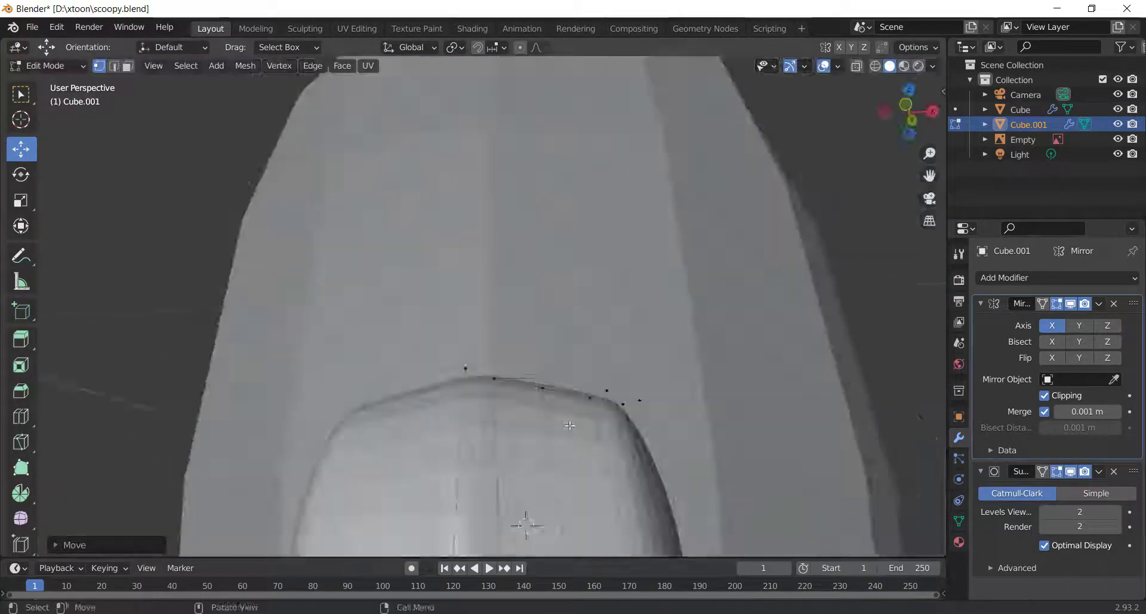
Move the nose's upper and side vertices to round its form, and compare it with the painting in front wireframe.
middle_drag(657, 238, 588, 243)
drag(588, 243, 588, 234)
middle_drag(588, 234, 525, 179)
click(513, 198)
click(581, 215)
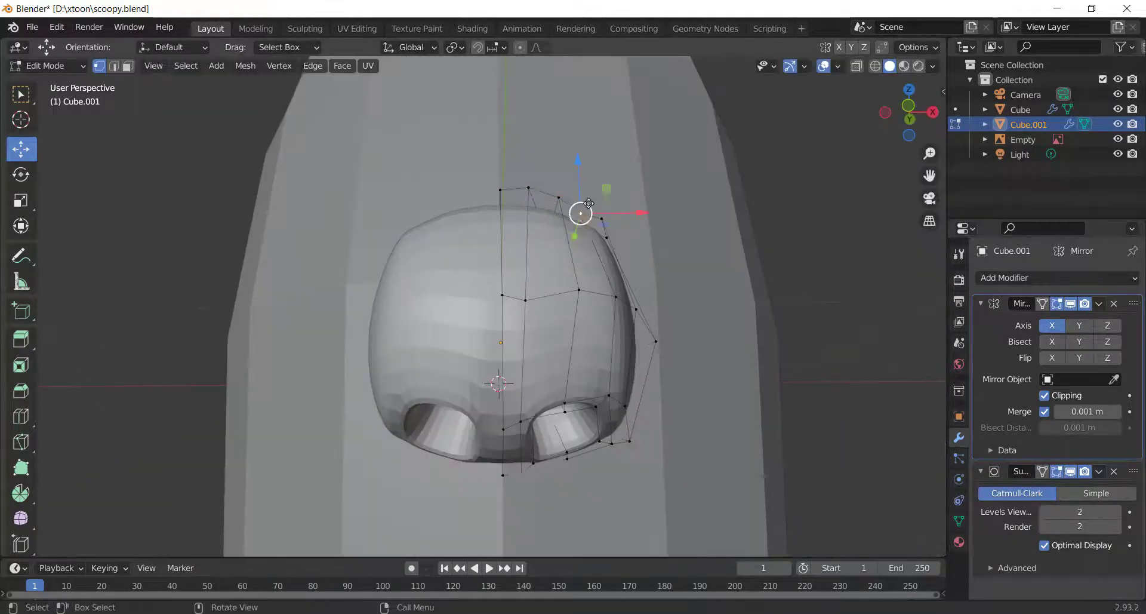
drag(584, 217, 588, 212)
mouse_move(588, 212)
middle_down()
mouse_move(610, 203)
mouse_move(647, 310)
middle_up()
drag(648, 312, 675, 312)
key(KP_1)
scroll(555, 261, down, 3)
key(Tab)
key(shift+z)
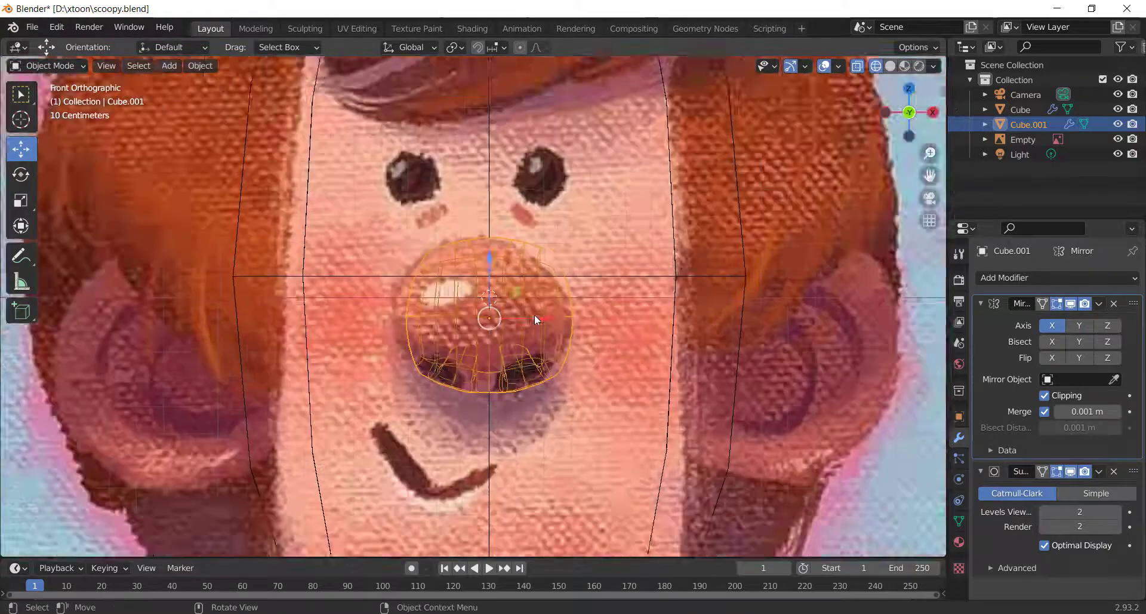
Refine the upper side of the nose against the reference and save the file.
scroll(489, 270, up, 1)
key(ctrl+Tab)
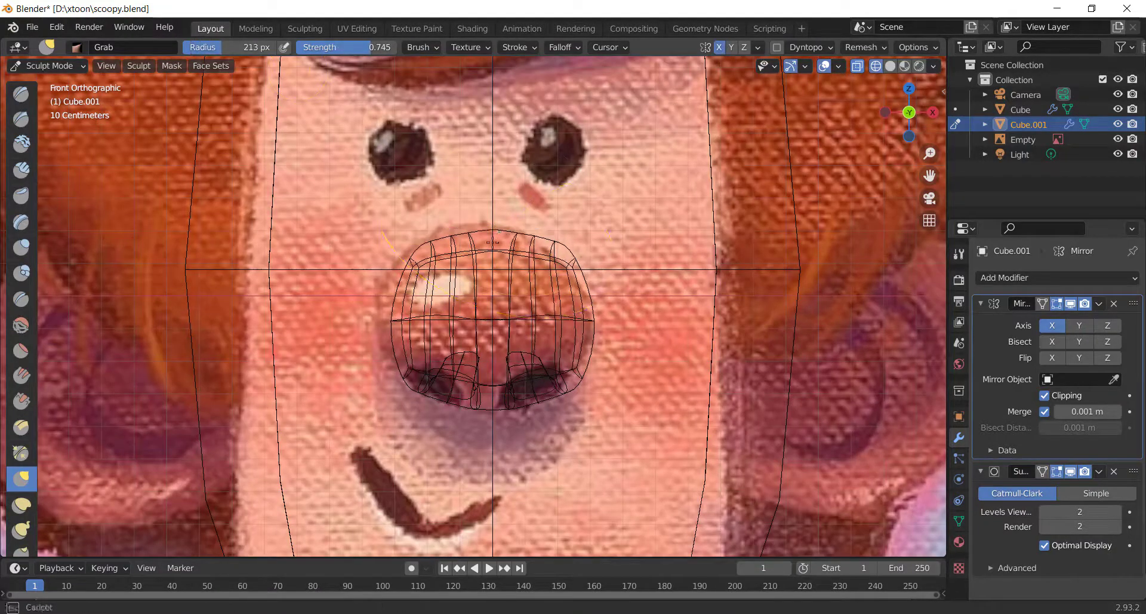
key(shift+z)
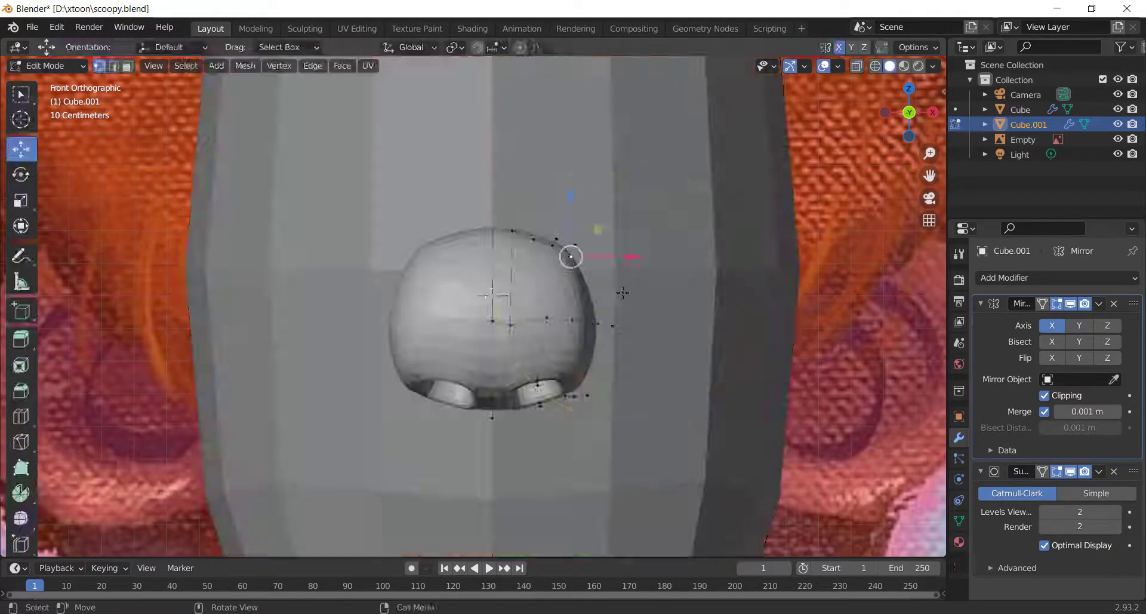
mouse_move(570, 253)
middle_down()
mouse_move(534, 324)
mouse_move(586, 238)
mouse_move(614, 280)
mouse_move(618, 319)
middle_up()
key(shift+s)
key(KP_1)
key(ctrl+s)
key(Tab)
key(Tab)
scroll(518, 251, down, 3)
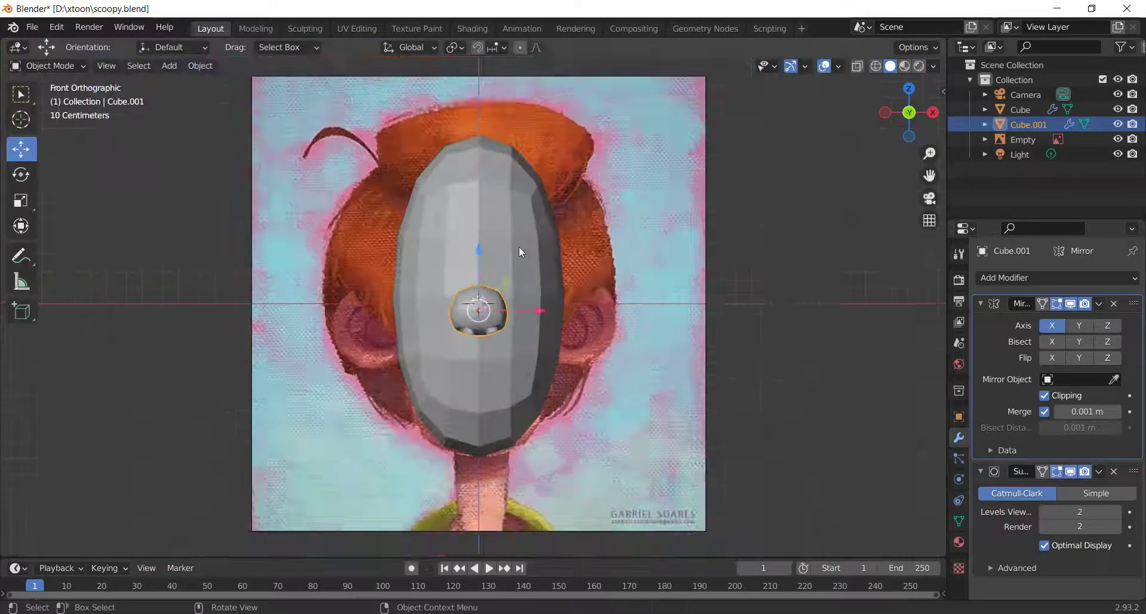
Apply the head's Subdivision modifier and add a new one at level 2.
key(shift+z)
click(532, 256)
key(Tab)
scroll(531, 334, up, 2)
shift+middle_drag(532, 366, 519, 320)
click(1099, 303)
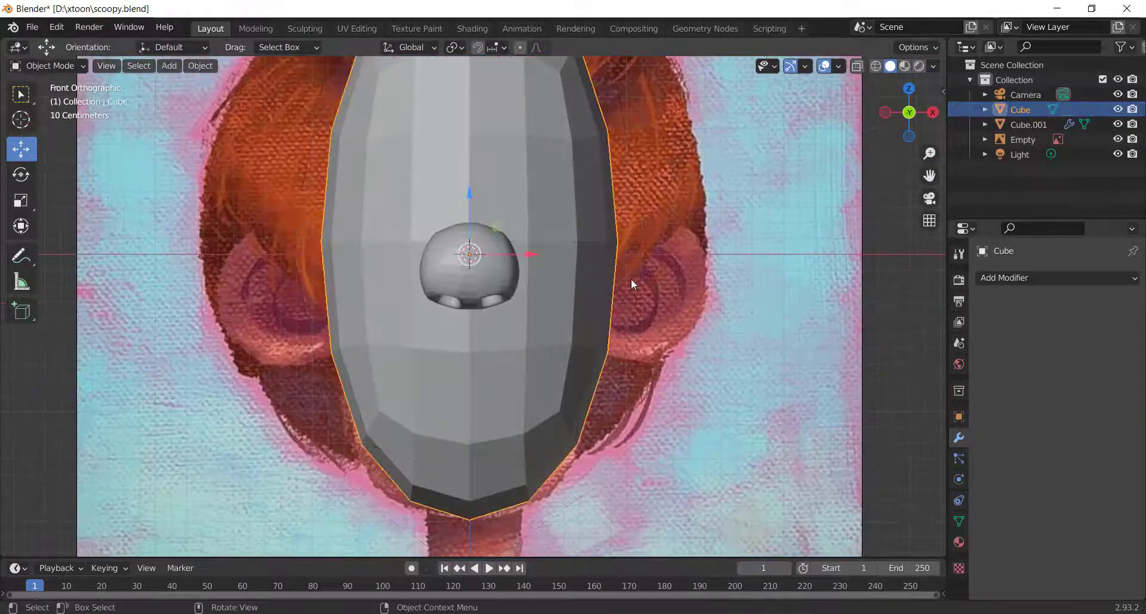
key(ctrl+2)
Extrude the two front faces of the thin band below the nose into the head to form the mouth cavity.
key(Tab)
scroll(395, 370, up, 2)
drag(569, 413, 570, 413)
middle_drag(569, 412, 453, 400)
scroll(418, 409, up, 3)
key(e)
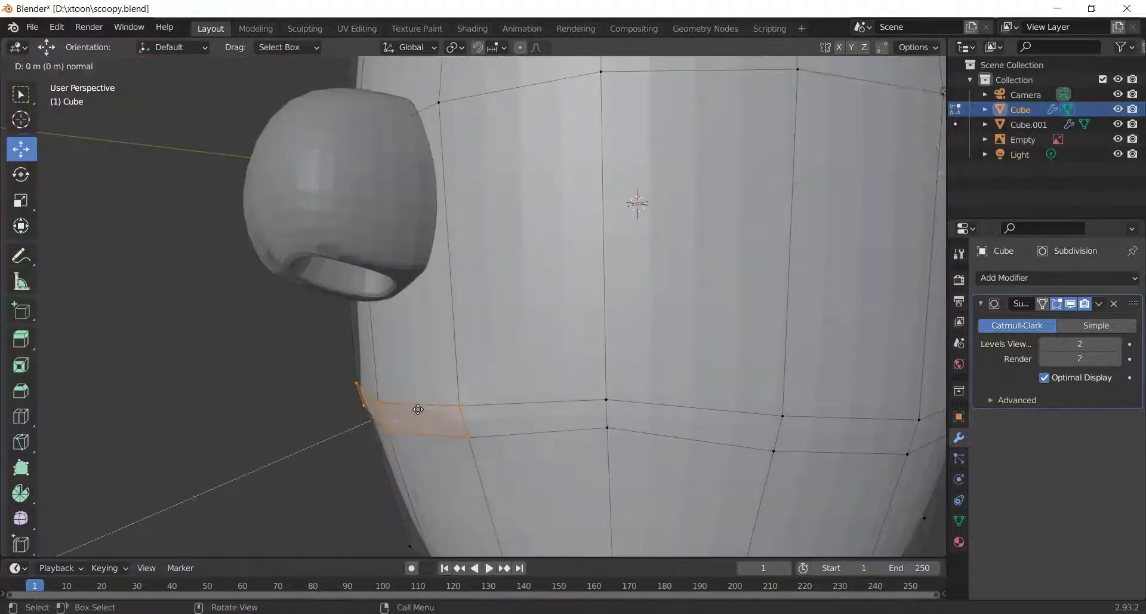
key(e)
middle_drag(459, 447, 412, 382)
scroll(412, 382, down, 3)
key(g)
Try to reposition the vertices at the middle of the mouth opening.
key(KP_1)
scroll(412, 382, up, 3)
scroll(412, 382, up, 2)
drag(439, 394, 380, 318)
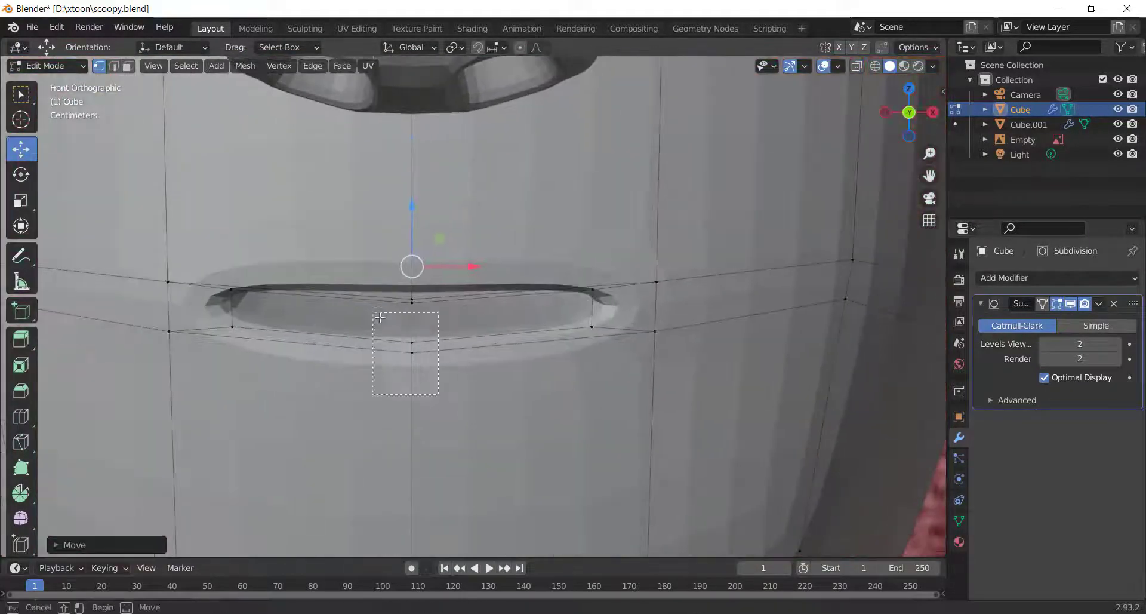
key(ctrl+z)
Try to slide an edge loop around the mouth opening and undo the recent mouth edits.
scroll(526, 355, down, 3)
scroll(418, 310, up, 3)
shift+middle_drag(378, 283, 389, 304)
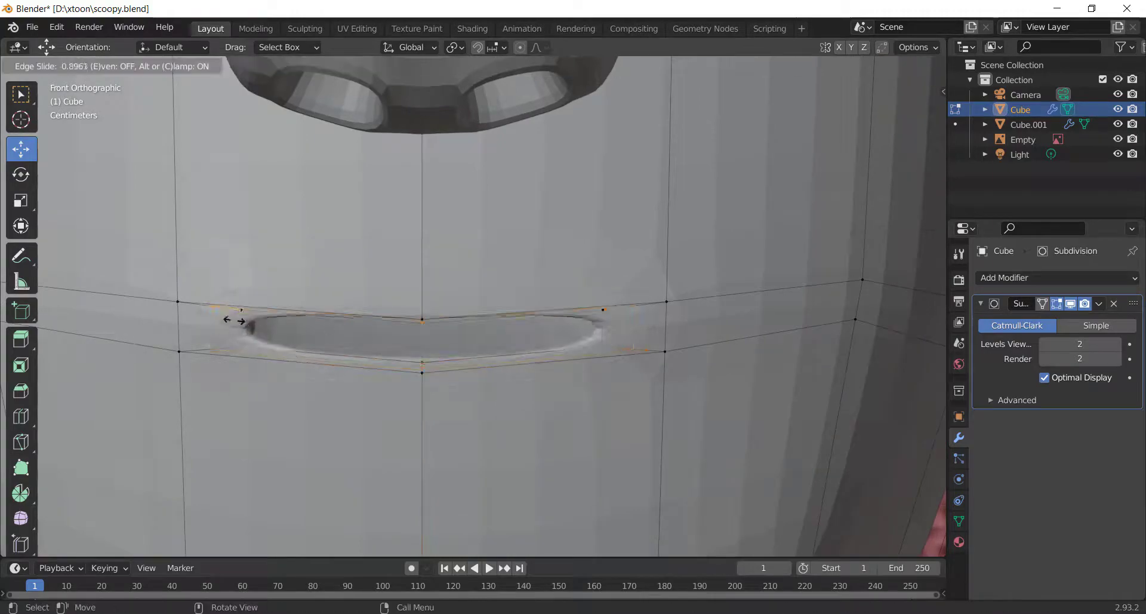
click(454, 267)
middle_drag(573, 310, 468, 349)
key(ctrl+z)
key(ctrl+z)
key(ctrl+z)
key(ctrl+z)
Put the head in Sculpt Mode and pull the middle of the mouth downward with the Grab brush.
click(583, 305)
key(KP_1)
key(Tab)
scroll(614, 340, down, 4)
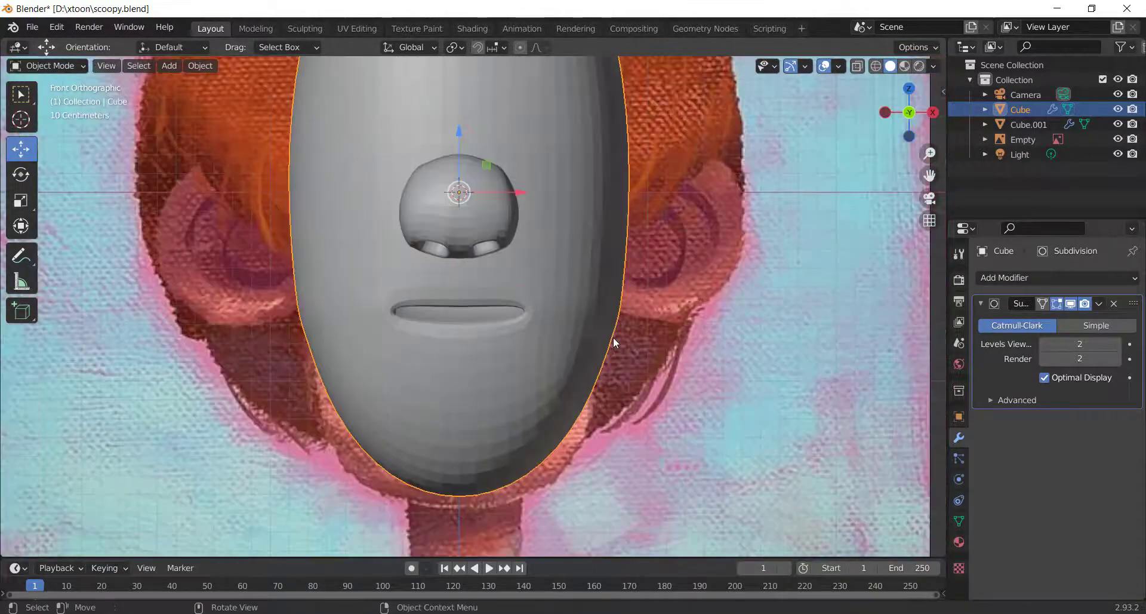
scroll(614, 340, up, 4)
click(48, 66)
click(55, 115)
drag(433, 353, 465, 373)
click(48, 65)
click(52, 84)
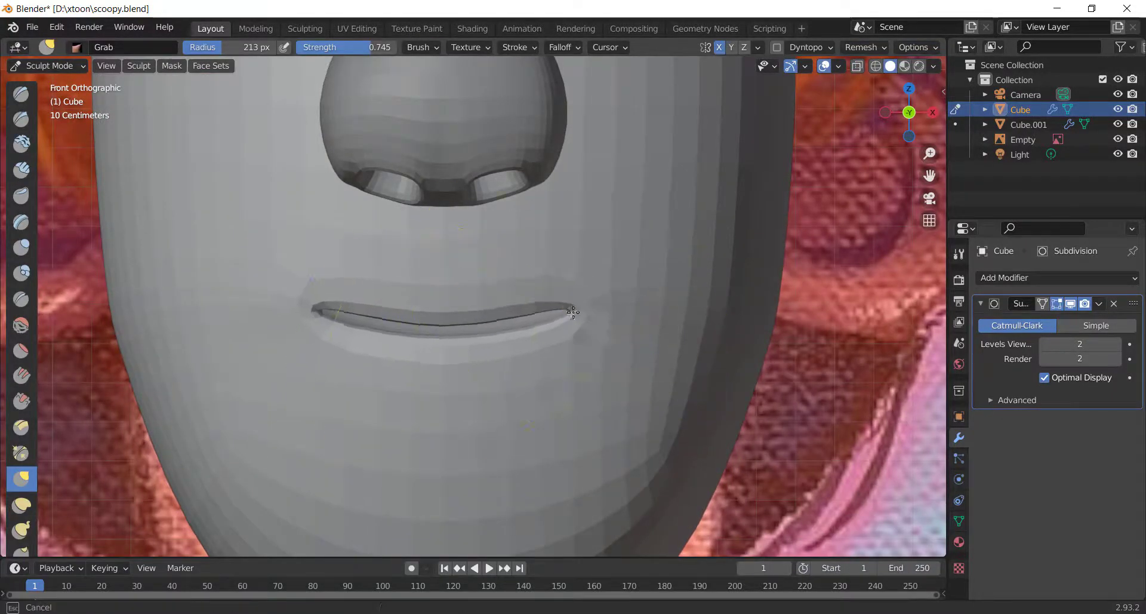
Shape the mouth into a curved smile by grabbing its corner and lower lip.
drag(573, 312, 575, 306)
mouse_move(575, 306)
middle_down()
mouse_move(511, 326)
mouse_move(567, 316)
middle_up()
key(KP_1)
scroll(476, 309, up, 4)
drag(482, 365, 487, 379)
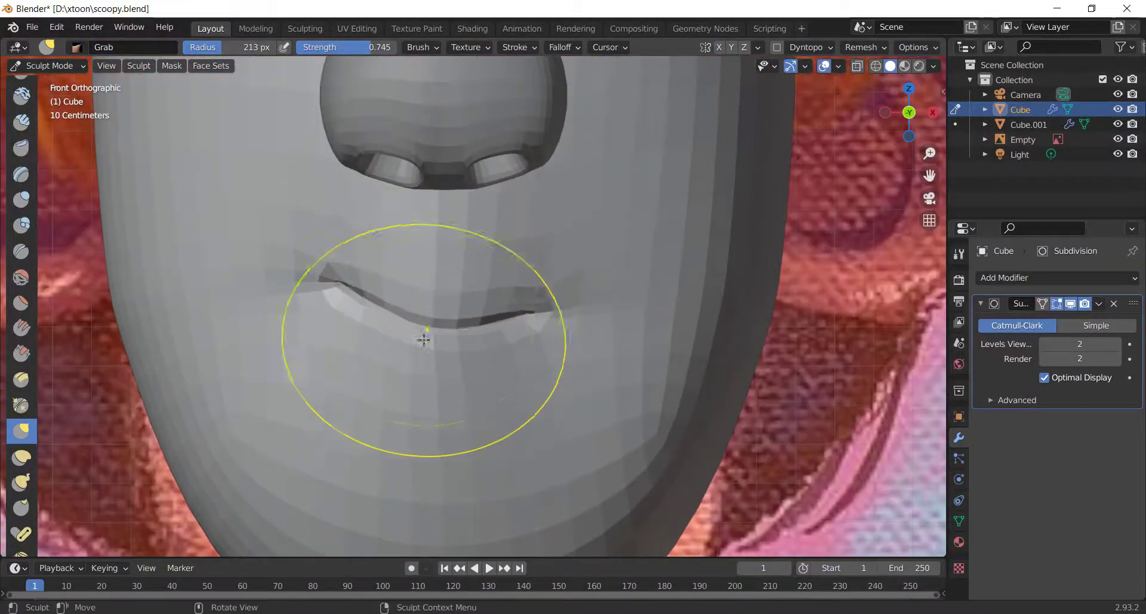
middle_drag(423, 339, 510, 280)
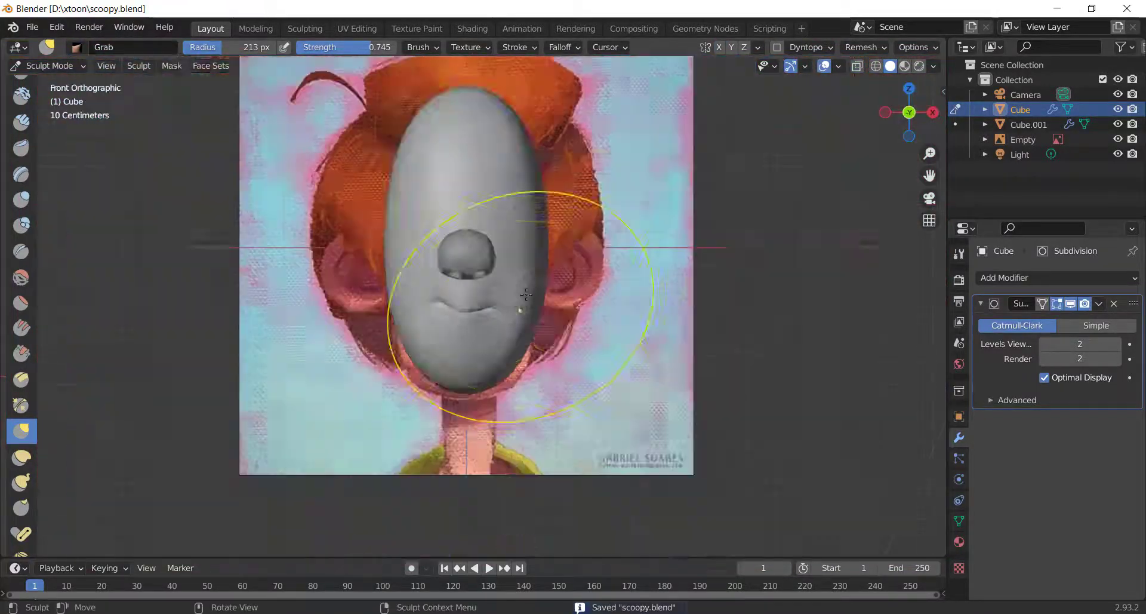
Reshape the forehead area above the nose with the Grab brush and X symmetry.
scroll(511, 345, up, 3)
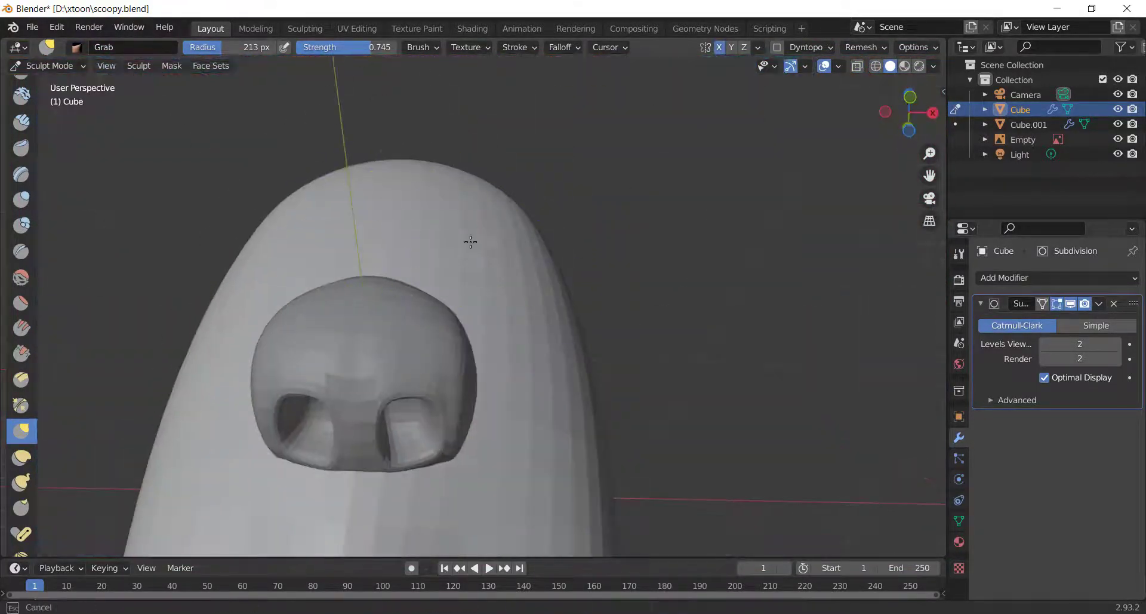
middle_drag(470, 242, 481, 274)
drag(481, 273, 495, 273)
middle_drag(495, 274, 537, 238)
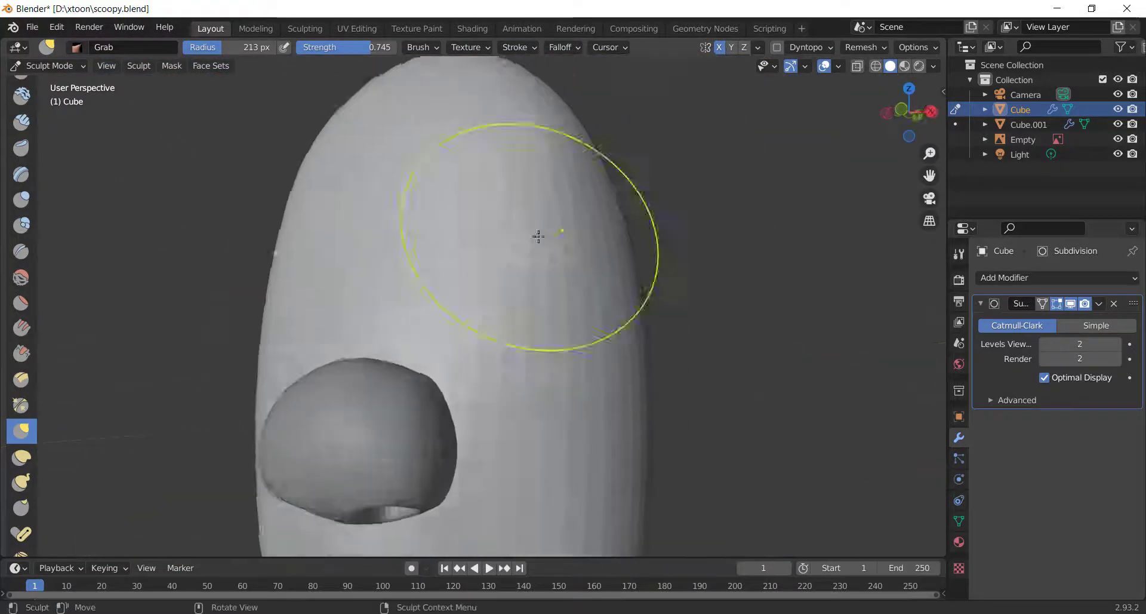
key(KP_1)
click(438, 47)
mouse_move(502, 299)
middle_down()
mouse_move(524, 335)
mouse_move(500, 309)
middle_up()
Enlarge the Grab brush radius to 298 px and pull the head's sides and jaw to match the painted outline.
drag(262, 52, 278, 53)
mouse_move(567, 286)
middle_down()
mouse_move(607, 293)
mouse_move(778, 235)
mouse_move(482, 328)
middle_up()
middle_drag(473, 157, 582, 310)
drag(582, 311, 576, 311)
scroll(477, 269, down, 5)
shift+middle_drag(518, 477, 506, 287)
scroll(506, 287, up, 3)
drag(513, 295, 506, 294)
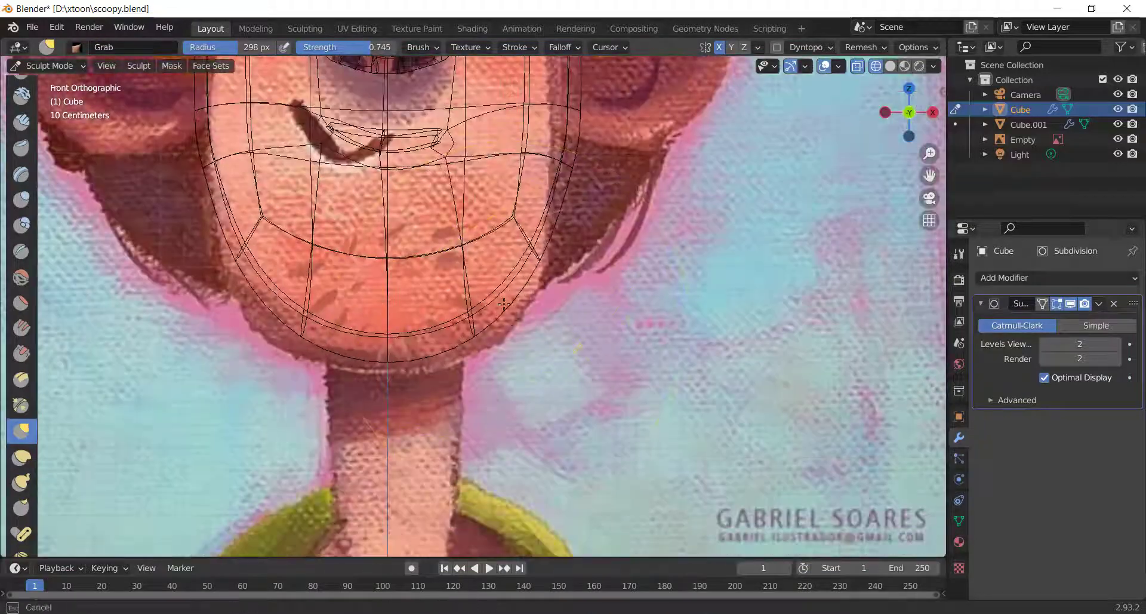
scroll(501, 293, down, 3)
key(shift+z)
Review the head's profile from the side and save the file.
middle_drag(603, 274, 471, 266)
key(KP_3)
shift+middle_drag(674, 249, 594, 371)
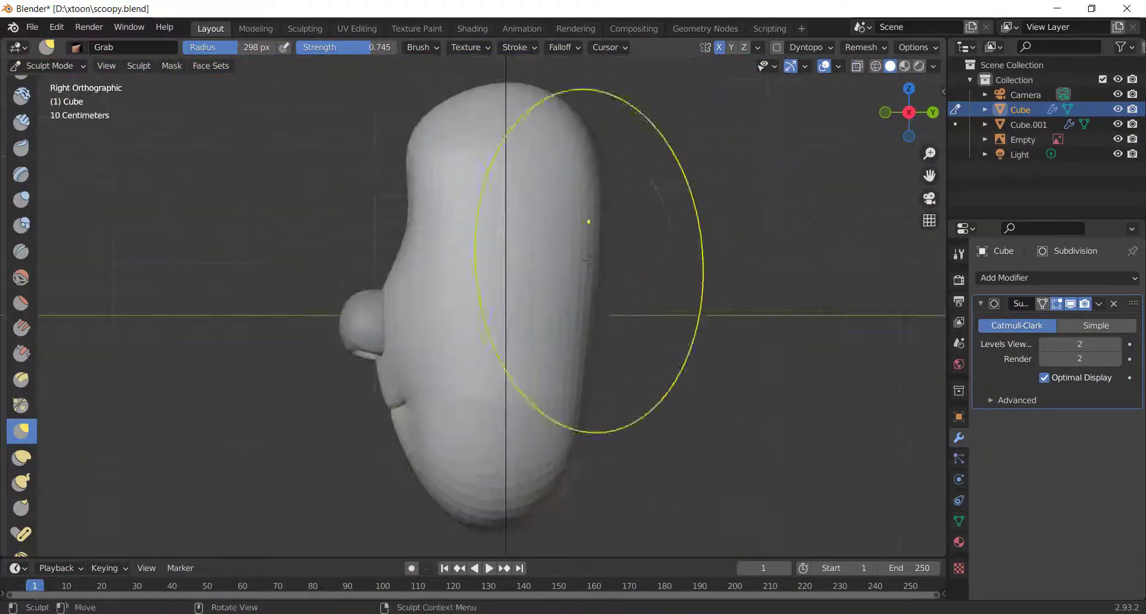
key(KP_1)
key(shift+z)
key(ctrl+s)
scroll(420, 305, down, 2)
Add a cube in Object Mode, scale it to ear size and move it over the painted ear on the positive X side.
click(58, 67)
click(59, 82)
click(169, 65)
click(307, 99)
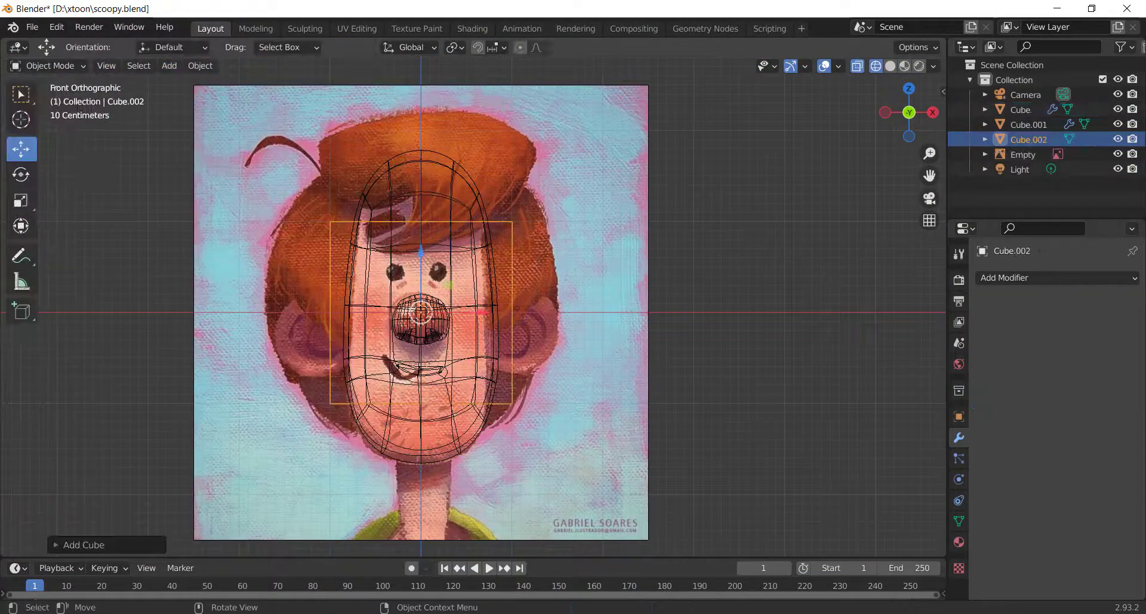
key(s)
click(431, 301)
drag(448, 285, 550, 307)
scroll(548, 320, up, 6)
drag(455, 317, 455, 308)
Add an X-axis Mirror modifier to the ear cube with the head as its mirror object.
click(1056, 278)
click(833, 448)
scroll(656, 370, down, 4)
click(1115, 379)
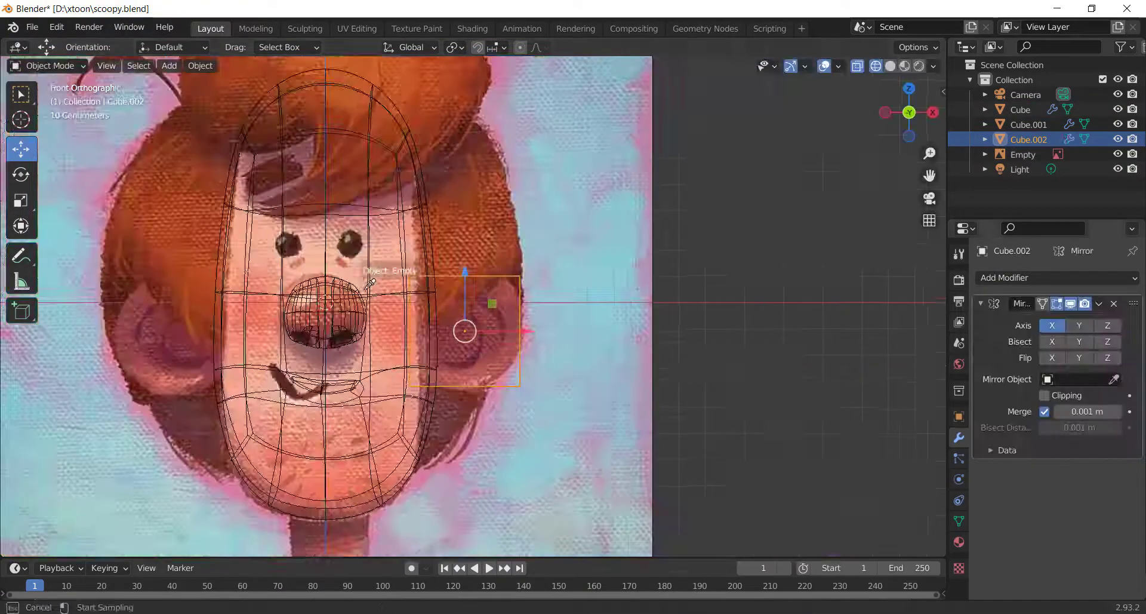
click(365, 282)
scroll(577, 414, up, 3)
Add a level 2 Subdivision modifier to the ear cube and enlarge its mesh in Edit Mode.
key(Tab)
key(Tab)
key(ctrl+2)
key(Tab)
key(s)
click(536, 381)
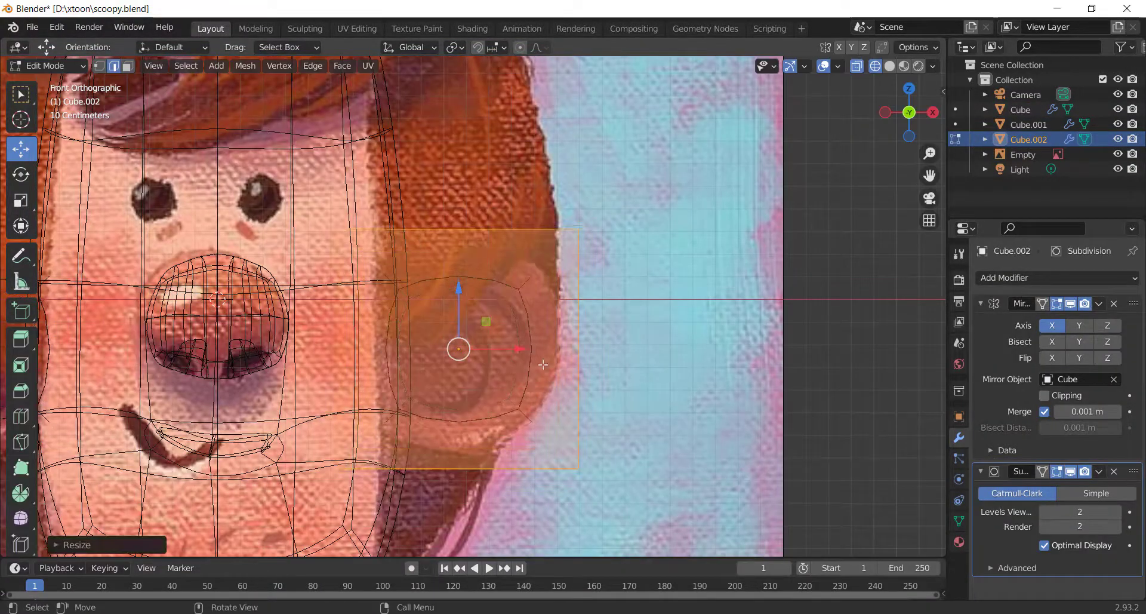
Move the ear cage's vertices in Edit Mode so the ear's outline follows the painted ear.
click(100, 66)
drag(556, 209, 586, 266)
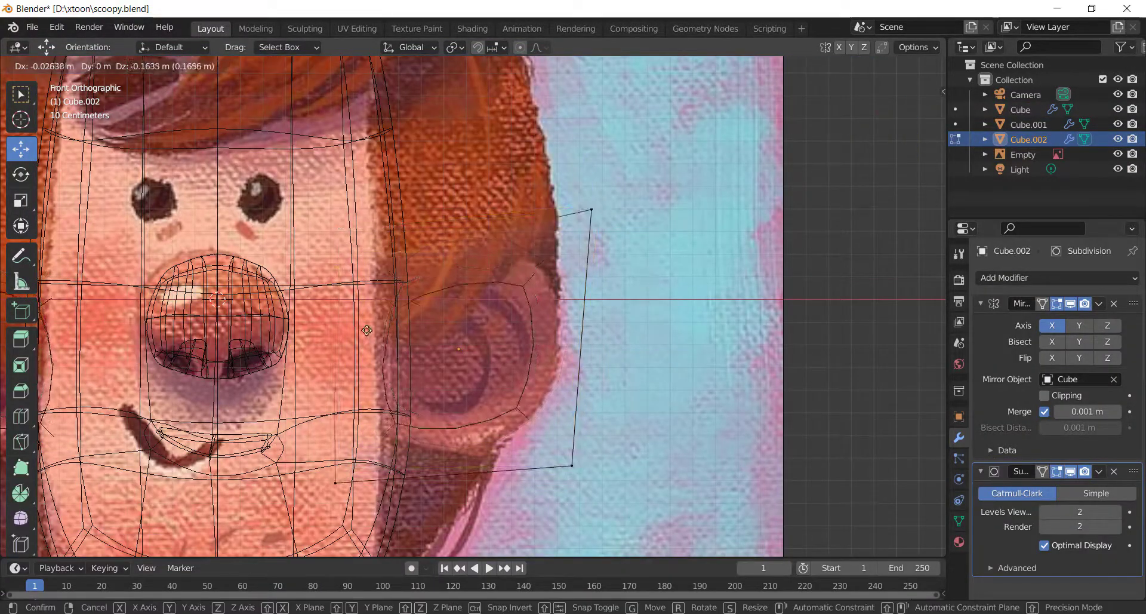
click(367, 330)
Scale the ear along the Y axis in Object Mode to adjust its depth, and save the file.
scroll(583, 310, down, 6)
key(shift+z)
middle_drag(758, 316, 641, 323)
key(Tab)
key(s)
key(y)
click(574, 322)
key(KP_1)
key(ctrl+s)
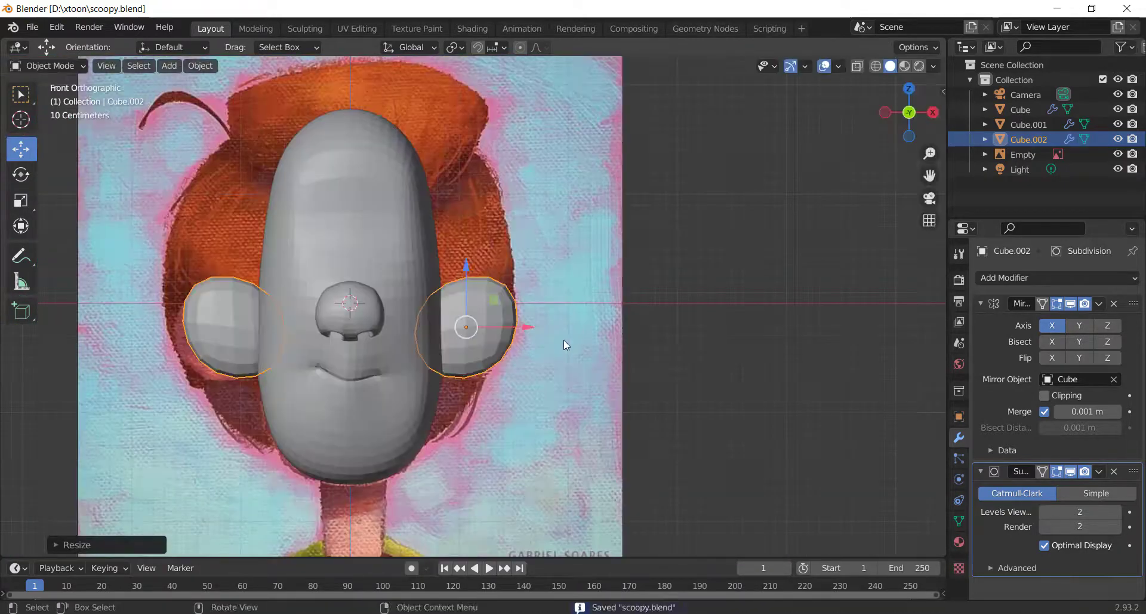
Apply the ear's subdivision while keeping a level 1 Subdivision modifier on it, and switch the ear to Sculpt Mode.
scroll(563, 339, up, 6)
key(shift+z)
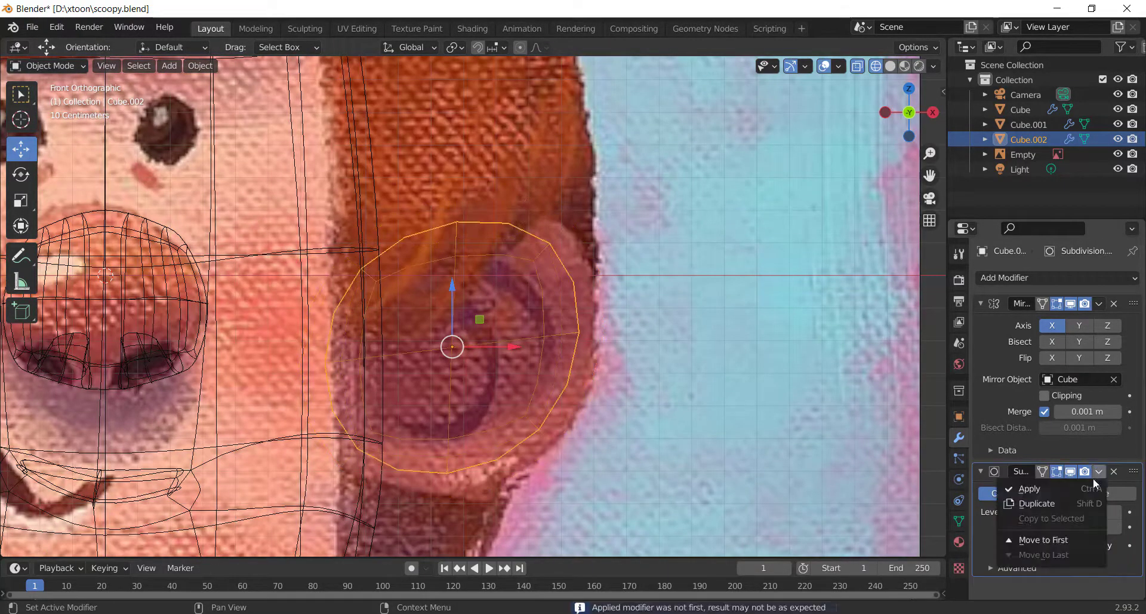
scroll(502, 344, down, 4)
click(48, 66)
click(42, 112)
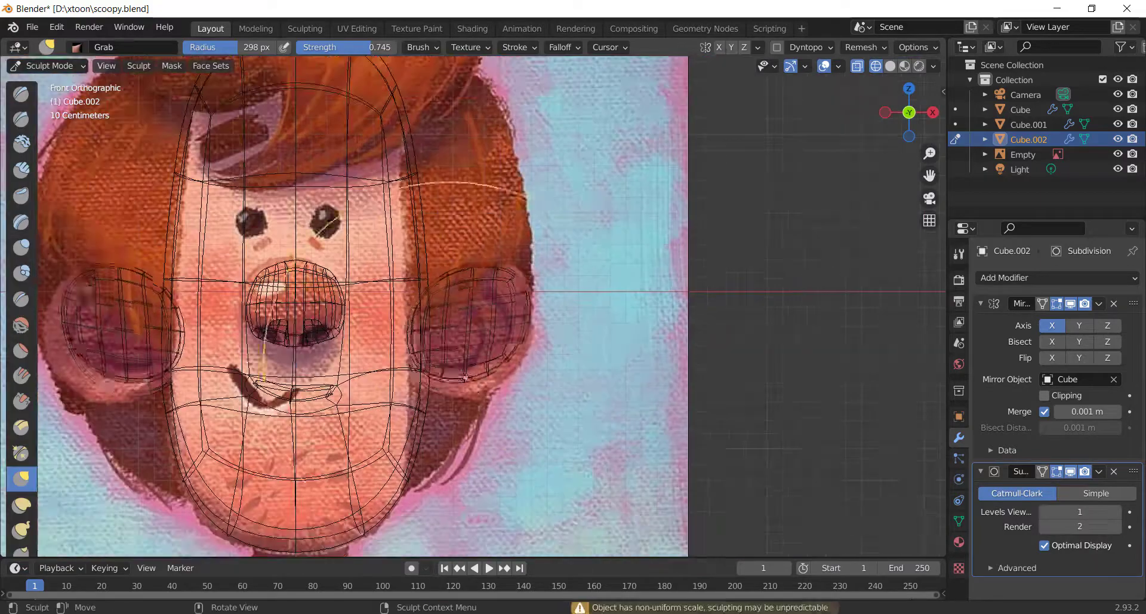
Pull the ear's outline toward the painted ear with the Grab brush at a 298 px radius.
drag(521, 322, 527, 326)
scroll(528, 325, up, 2)
key(shift+z)
middle_drag(538, 328, 477, 335)
scroll(508, 331, up, 3)
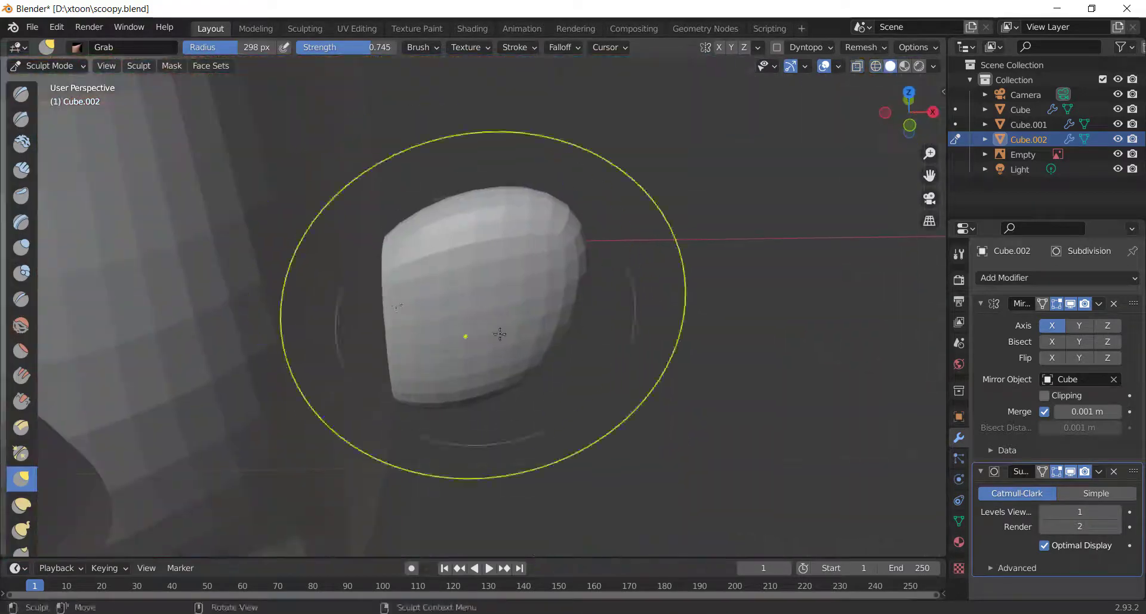
Hollow out the front of the ear with the Grab brush, leaving a thick outer rim.
middle_drag(633, 331, 567, 323)
scroll(567, 322, up, 2)
middle_drag(537, 280, 443, 189)
scroll(491, 384, down, 3)
scroll(491, 384, up, 3)
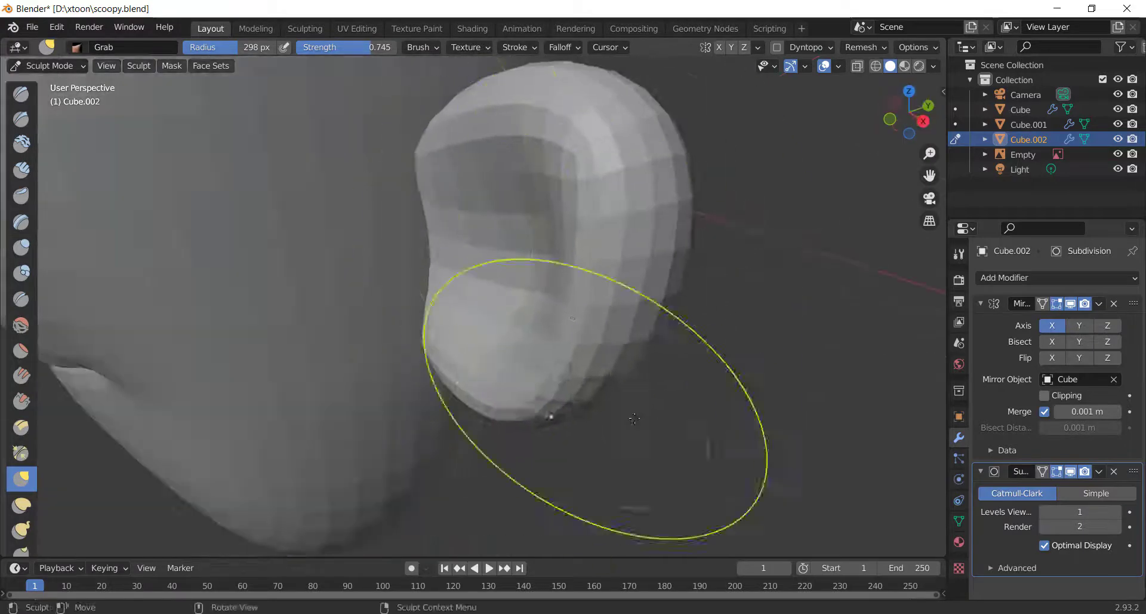
middle_drag(634, 418, 410, 288)
scroll(410, 287, up, 2)
Duplicate the ear's level 1 Subdivision modifier for a smoother surface.
key(KP_1)
click(1099, 472)
click(1051, 504)
middle_drag(537, 272, 425, 275)
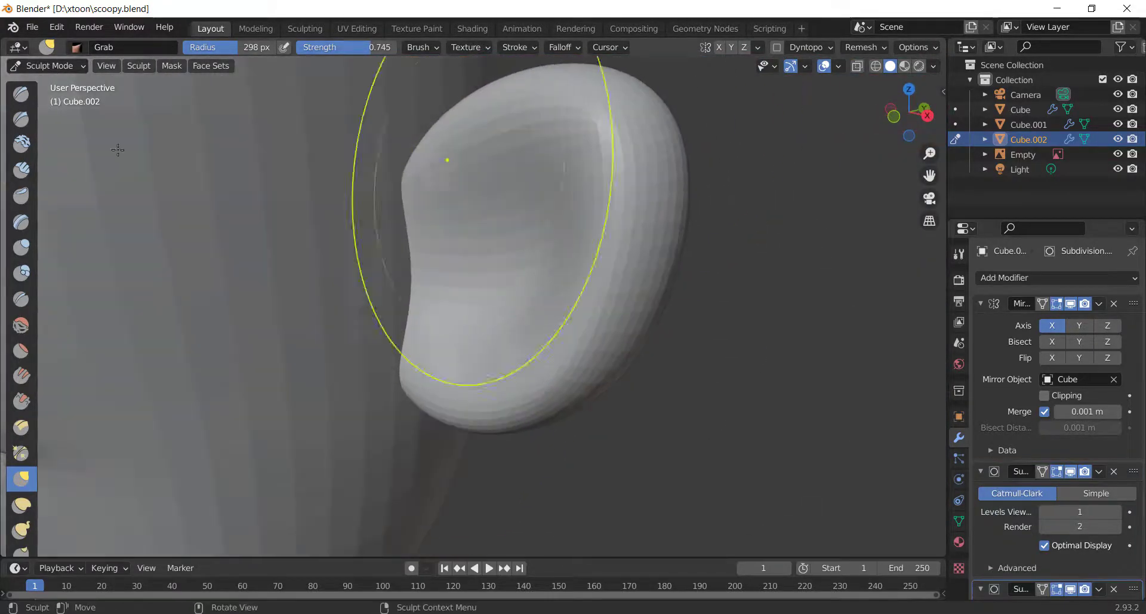
Define the inner edge of the ear's rim with the Crease brush at an 88 px radius.
key(KP_1)
drag(389, 171, 442, 151)
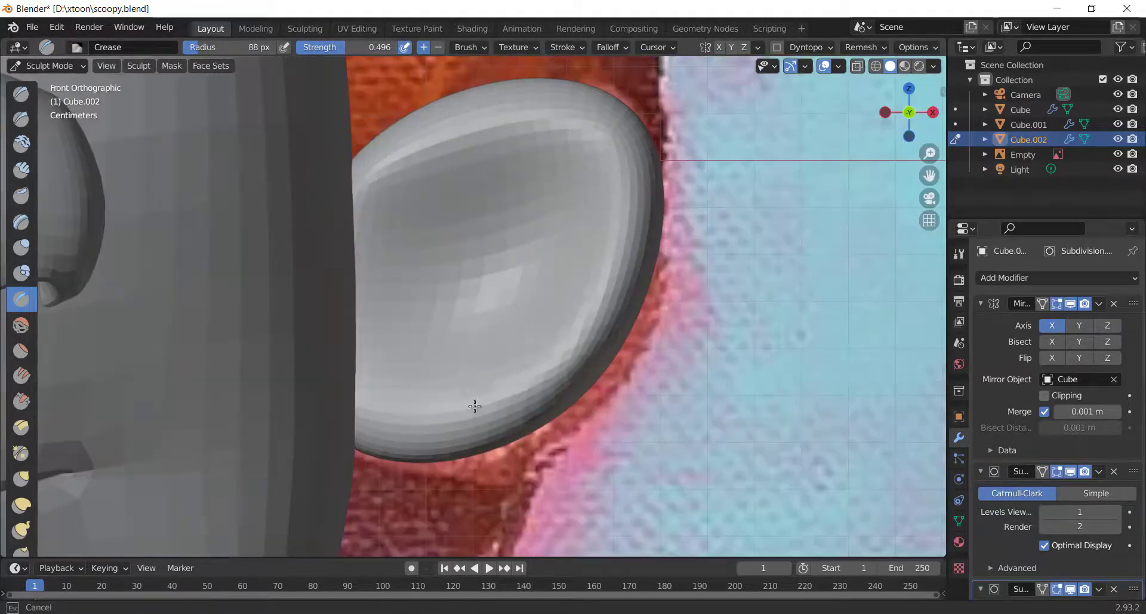
drag(474, 406, 387, 412)
key(shift+z)
scroll(606, 305, down, 4)
scroll(607, 305, up, 3)
key(shift+z)
key(shift+z)
key(shift+z)
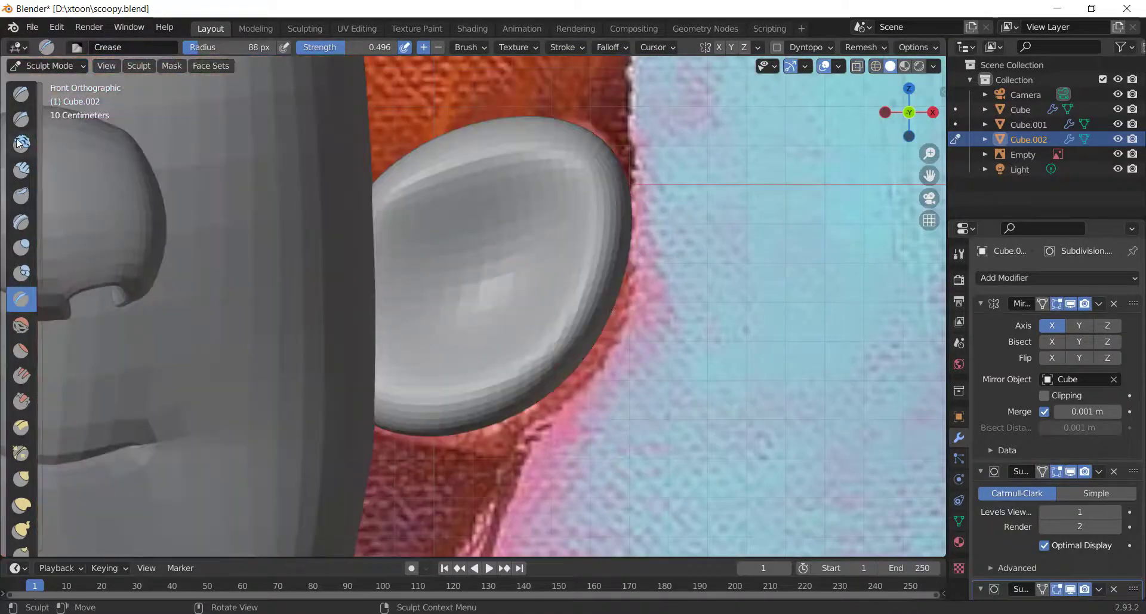
Build up the inside of the ear with the Clay Strips brush.
click(20, 170)
scroll(414, 193, up, 2)
drag(520, 299, 513, 335)
middle_drag(513, 334, 611, 328)
scroll(1074, 466, down, 3)
Apply one of the ear's Subdivision modifiers and duplicate the remaining one.
click(1098, 493)
click(1068, 512)
key(Tab)
scroll(540, 252, up, 2)
key(Tab)
click(1098, 471)
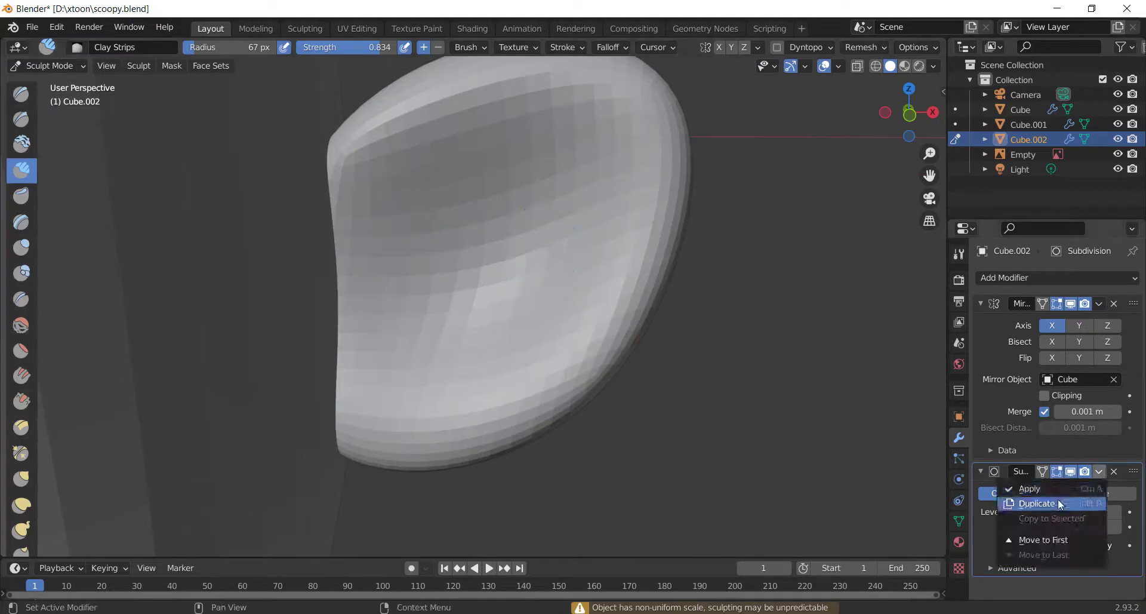
click(1059, 503)
Deepen the hollow beneath the ear's rim with the Clay Strips and Crease brushes at a 67 px radius.
scroll(576, 240, down, 1)
middle_drag(582, 240, 571, 239)
mouse_move(556, 131)
middle_down()
mouse_move(473, 358)
mouse_move(382, 254)
middle_up()
drag(577, 147, 597, 164)
middle_drag(573, 239, 550, 262)
drag(417, 370, 514, 355)
key(KP_1)
scroll(570, 196, down, 2)
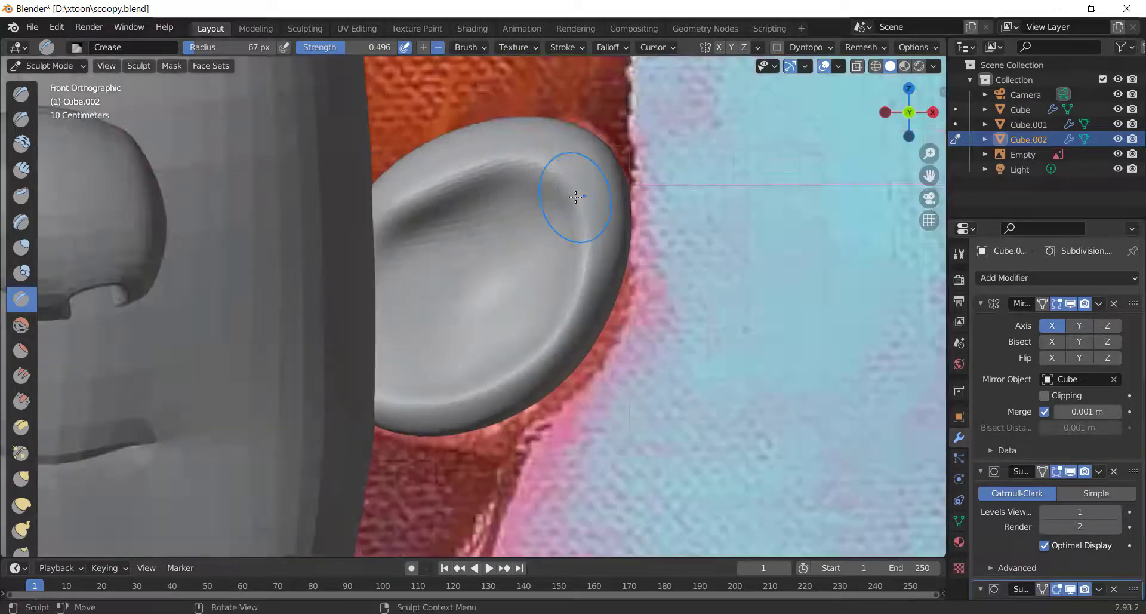
scroll(570, 197, up, 2)
Add volume inside the ear with the Clay Strips brush at a 73 px radius, and save the file.
click(22, 170)
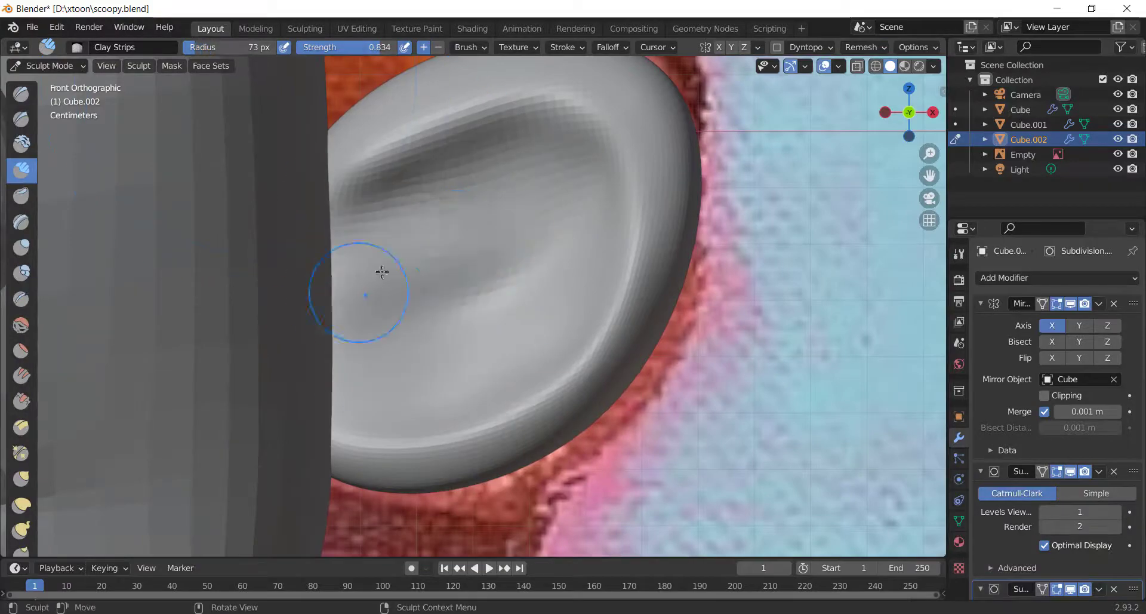
drag(531, 313, 582, 199)
mouse_move(567, 226)
middle_down()
mouse_move(483, 338)
mouse_move(404, 281)
middle_up()
scroll(404, 281, down, 7)
key(KP_1)
key(ctrl+s)
scroll(451, 343, up, 3)
Apply the head's Subdivision modifier, add a new level 2 Subdivision to it, and save the file.
scroll(1102, 536, down, 3)
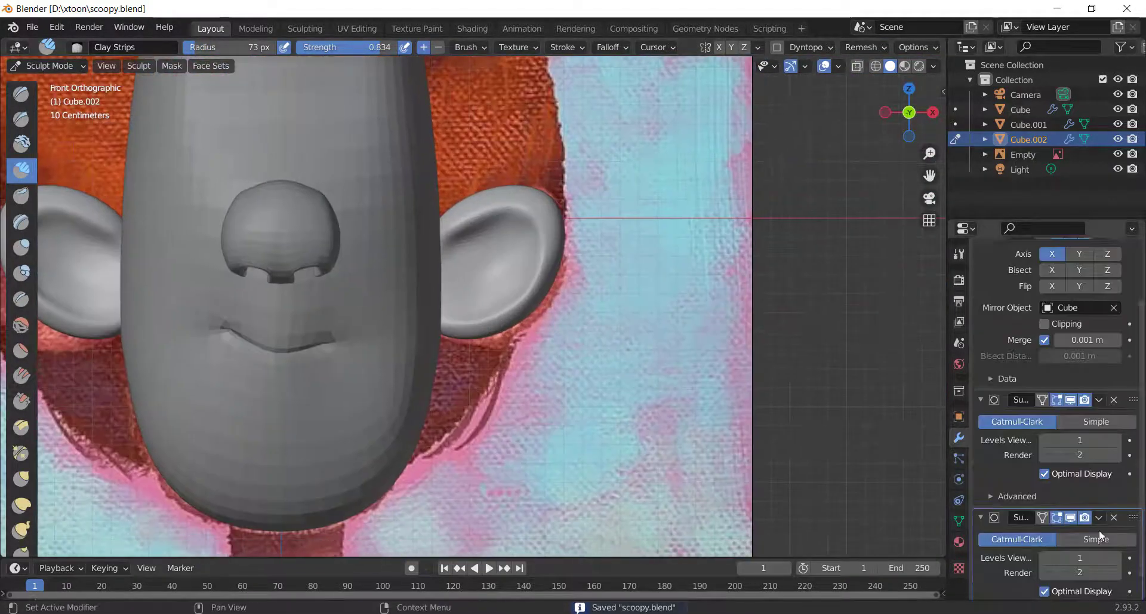
scroll(388, 298, down, 2)
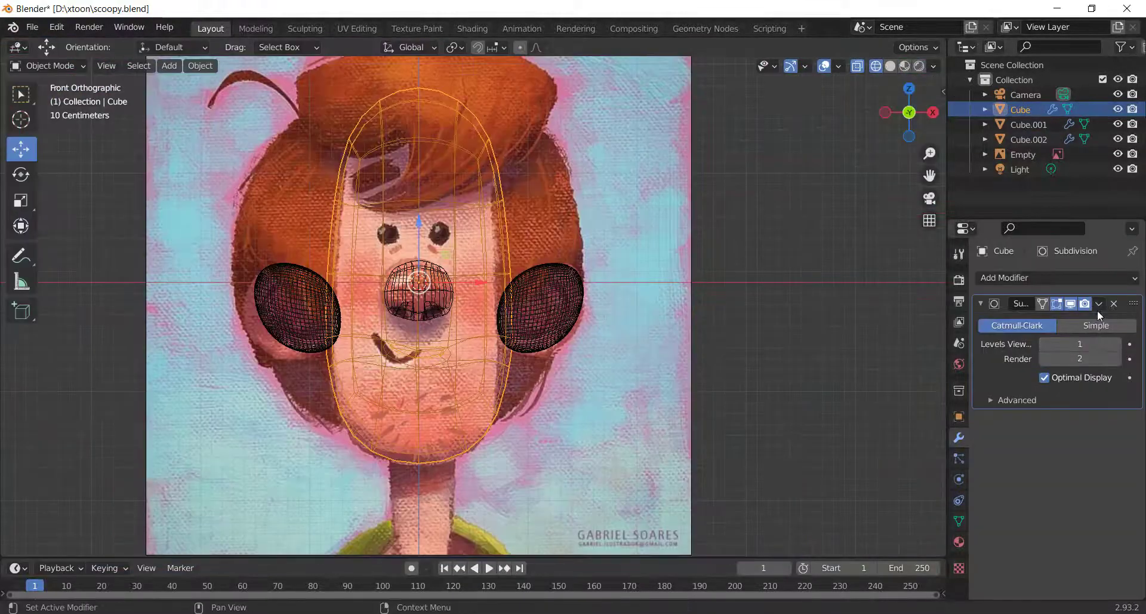
key(ctrl+a)
key(ctrl+2)
click(626, 294)
key(shift+z)
scroll(474, 306, up, 4)
key(ctrl+s)
Add a cube, shrink it into a thin tilted bar and move it over the painted eyebrow on the negative X side.
click(167, 68)
click(316, 98)
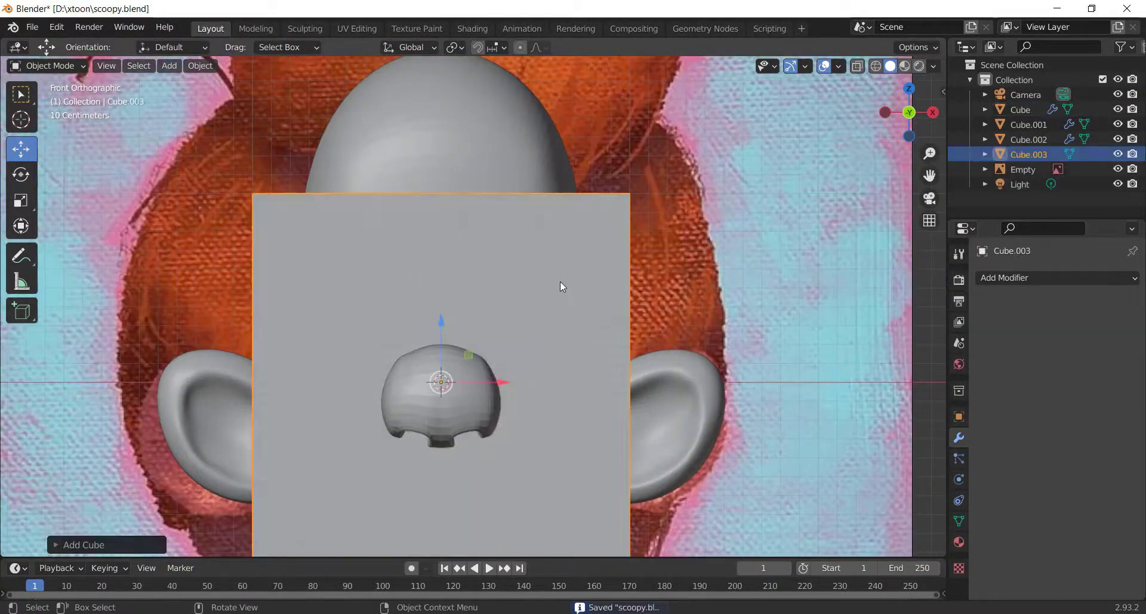
scroll(560, 281, down, 2)
key(shift+z)
key(s)
click(476, 321)
scroll(475, 320, up, 4)
key(g)
click(418, 310)
scroll(466, 348, up, 2)
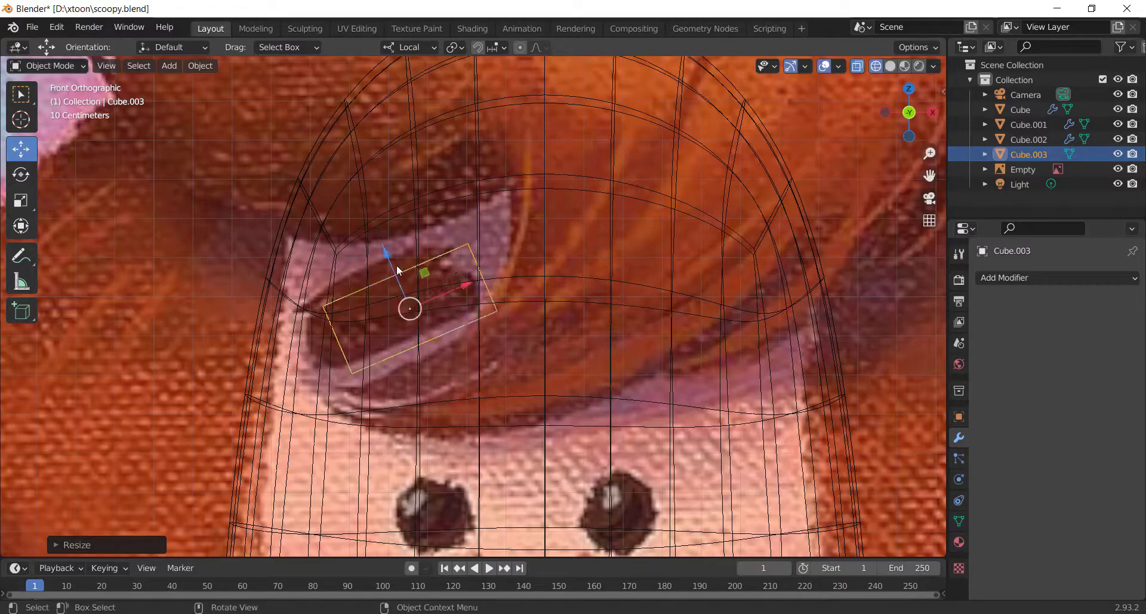
Fine-tune the eyebrow bar's position, add a level 2 Subdivision modifier and adjust its mesh in Edit Mode.
key(g)
click(378, 264)
scroll(496, 327, down, 3)
scroll(497, 327, up, 3)
key(ctrl+2)
key(Tab)
click(455, 265)
key(Tab)
scroll(559, 342, down, 3)
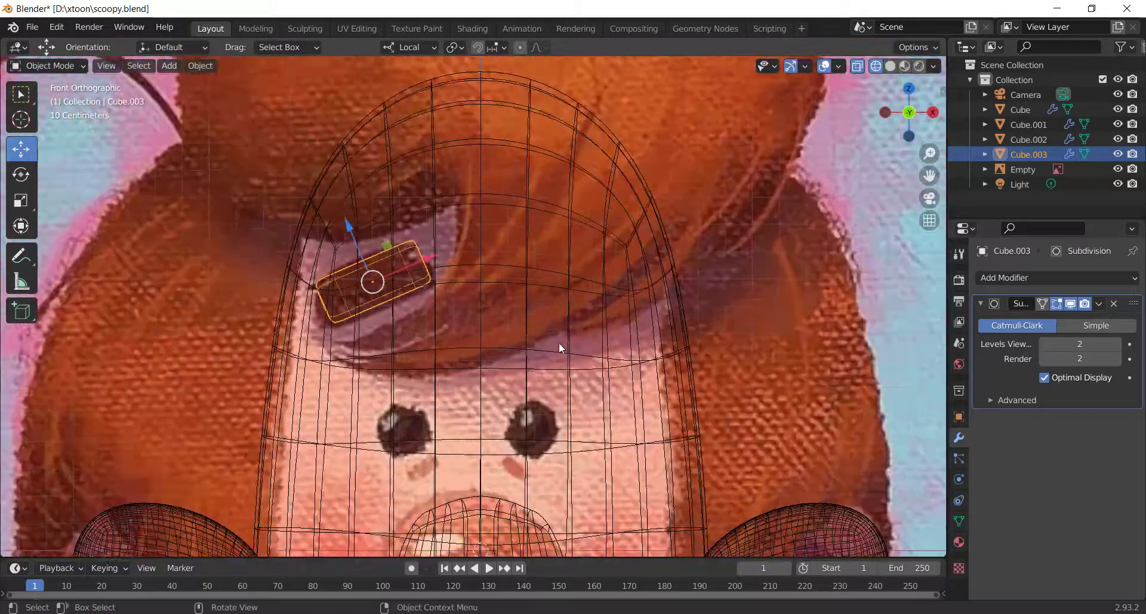
Move the eyebrow onto the forehead surface and rotate it in top view to follow the head's curvature.
middle_drag(559, 342, 471, 352)
drag(418, 257, 390, 275)
mouse_move(437, 320)
middle_down()
mouse_move(507, 304)
mouse_move(560, 321)
mouse_move(511, 307)
mouse_move(517, 372)
middle_up()
key(KP_1)
scroll(497, 336, down, 2)
key(shift+z)
key(KP_7)
scroll(442, 426, up, 4)
key(r)
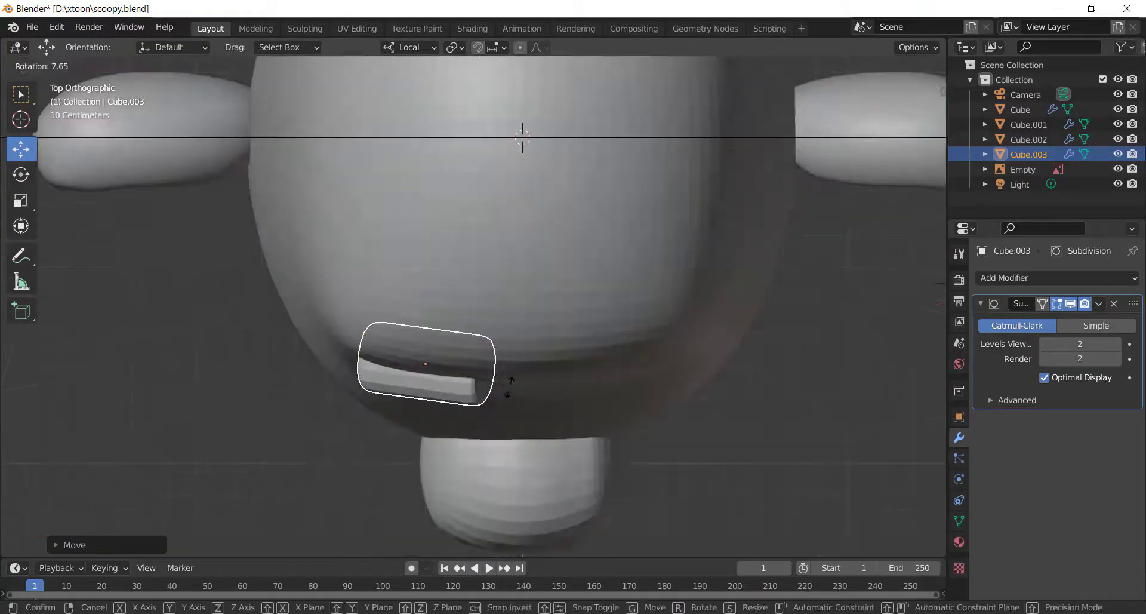
click(509, 388)
Add an X-axis Mirror modifier to the eyebrow with the head as its mirror object, and save the file.
click(1058, 277)
click(815, 436)
click(1115, 496)
click(585, 280)
middle_drag(615, 391, 615, 335)
key(KP_1)
key(ctrl+s)
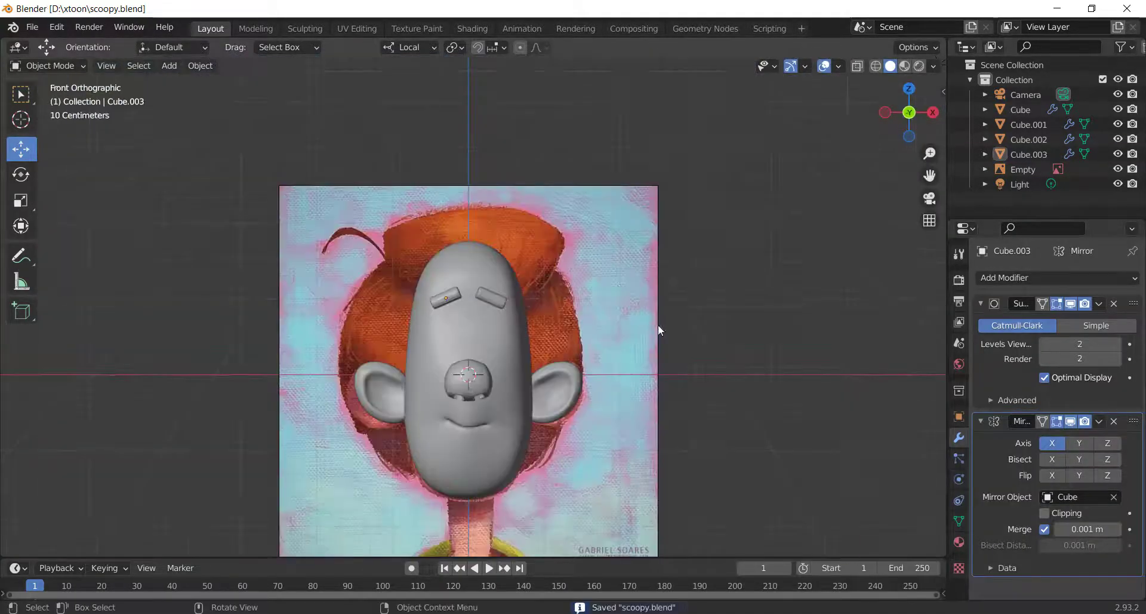
Add a UV sphere for the eye in Object Mode.
scroll(657, 324, up, 2)
click(169, 66)
mouse_move(197, 83)
click(335, 129)
Try to rotate the new sphere 90 degrees about the X axis.
key(r)
key(x)
key(9)
key(0)
key(Return)
key(ctrl+z)
Rotate the eye sphere 90 degrees about its local X axis.
key(r)
key(x)
key(9)
key(0)
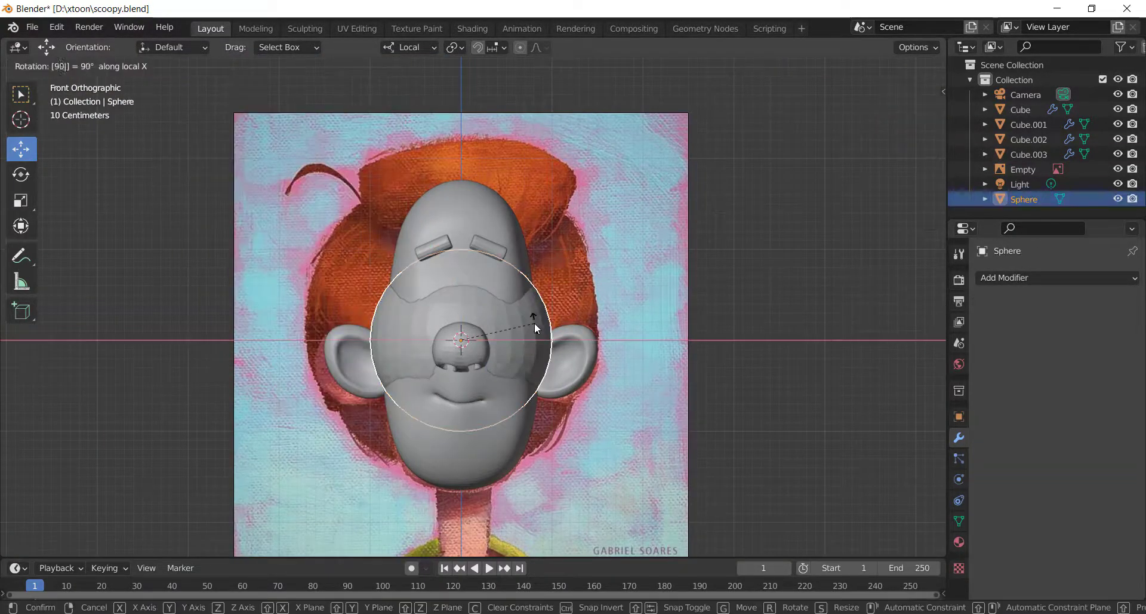
key(Return)
Scale the sphere down to eye size and move it over the painted eye on the positive X side.
key(s)
click(470, 338)
key(shift+z)
scroll(473, 307, up, 6)
key(g)
click(529, 260)
scroll(537, 266, up, 1)
key(s)
click(594, 321)
scroll(594, 321, down, 1)
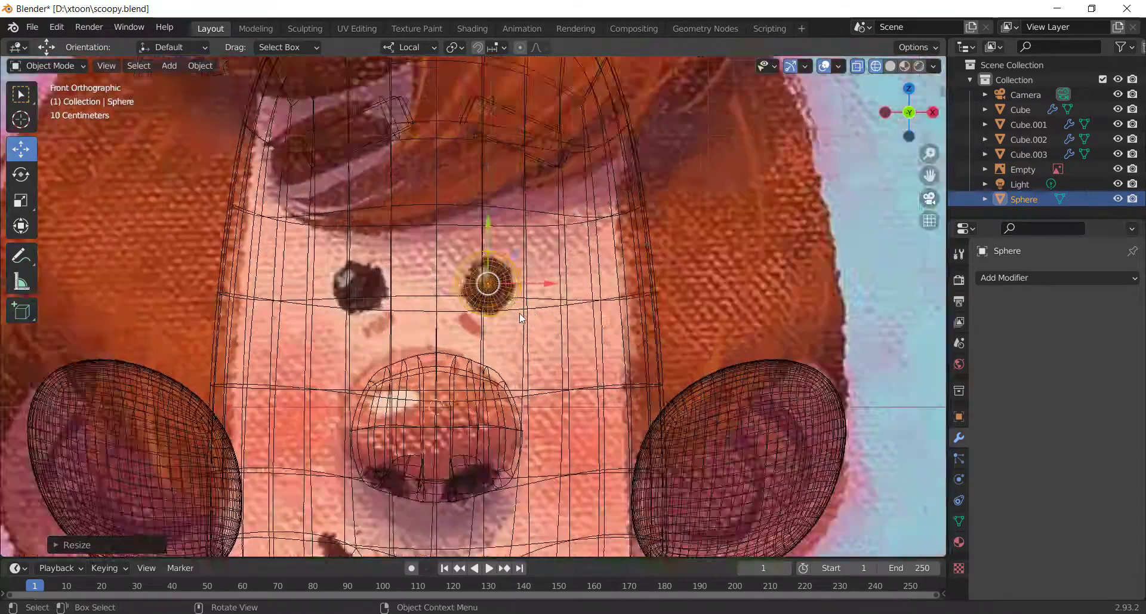
Move the eye sphere forward in side view so it sits on the face's surface.
middle_drag(707, 278, 639, 297)
key(KP_3)
drag(605, 282, 394, 273)
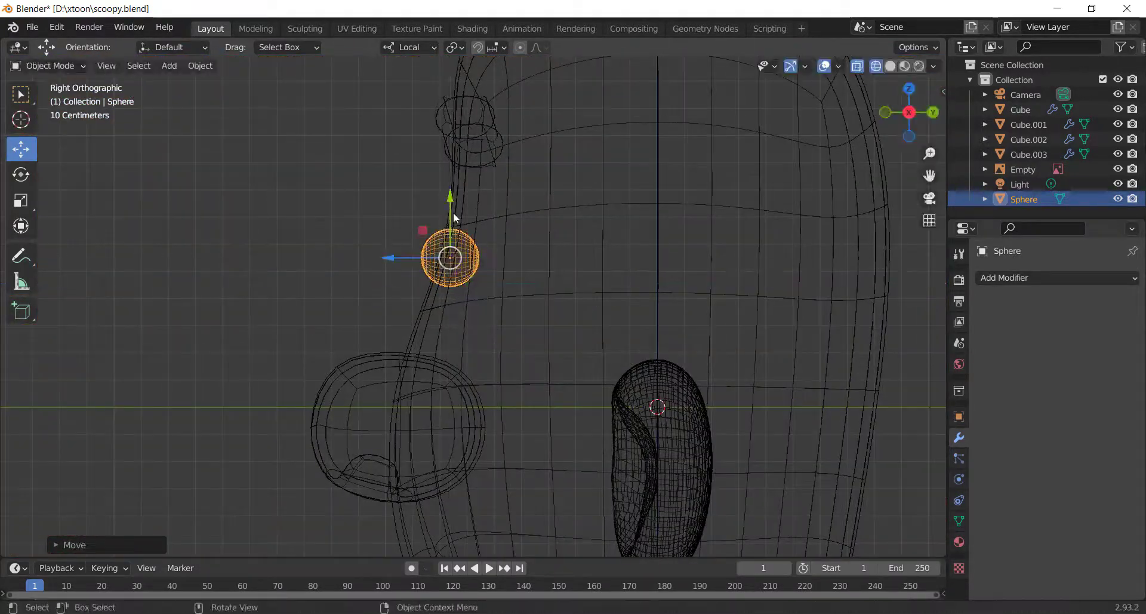
Add a Mirror modifier to the eye sphere to create the matching eye on the other side of the face.
key(KP_1)
key(shift+z)
click(1056, 278)
click(869, 516)
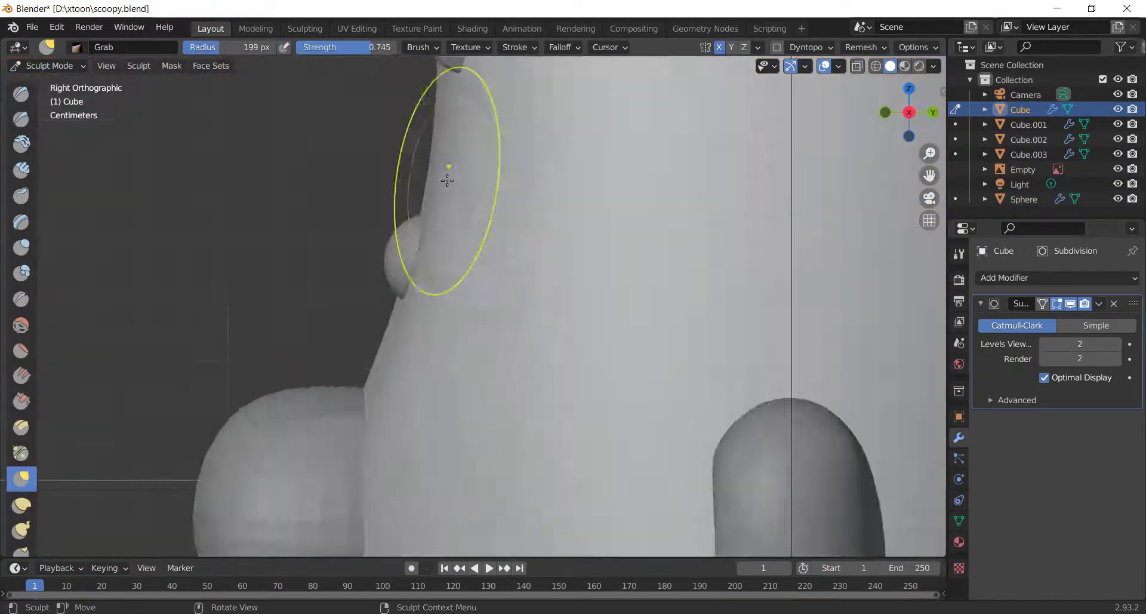
Set the Grab brush radius to 312 px for sculpting the face around the eyes.
scroll(447, 180, up, 1)
drag(249, 48, 270, 48)
middle_drag(478, 173, 597, 269)
scroll(507, 285, up, 1)
middle_drag(507, 284, 603, 319)
Review the whole head from the front and from below, and save the file.
scroll(484, 299, down, 6)
scroll(604, 320, up, 3)
scroll(604, 320, down, 3)
key(KP_1)
key(ctrl+s)
middle_drag(555, 418, 547, 345)
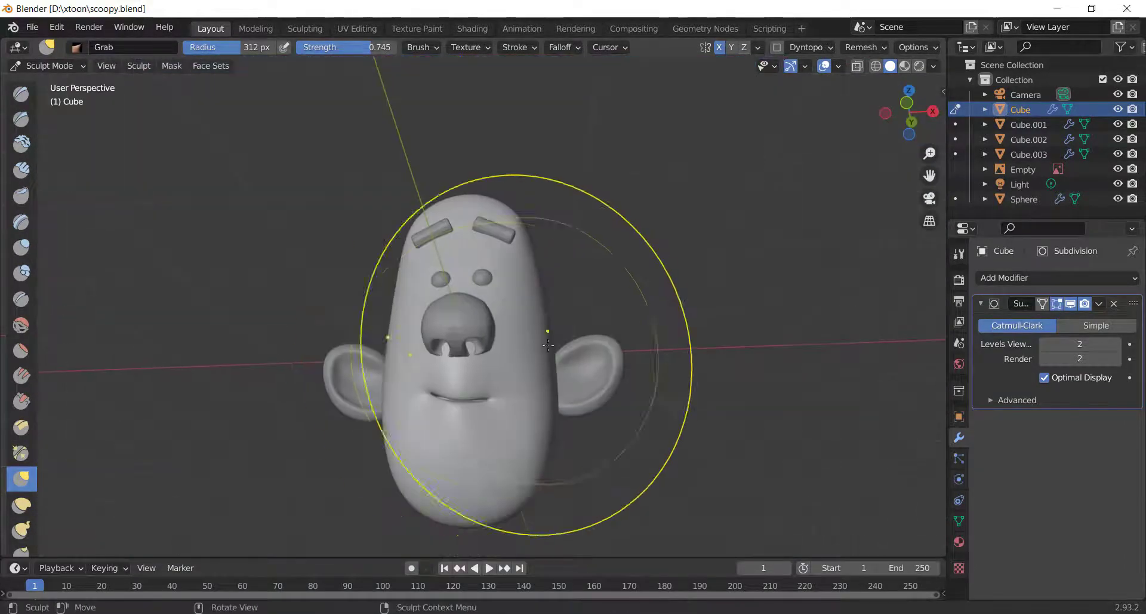
Apply the nose's stacked modifiers, keeping only a level-1 Subdivision, and switch the nose to Sculpt Mode.
key(KP_1)
click(49, 66)
click(53, 82)
click(441, 330)
click(1098, 472)
click(1029, 488)
scroll(477, 317, up, 9)
click(47, 67)
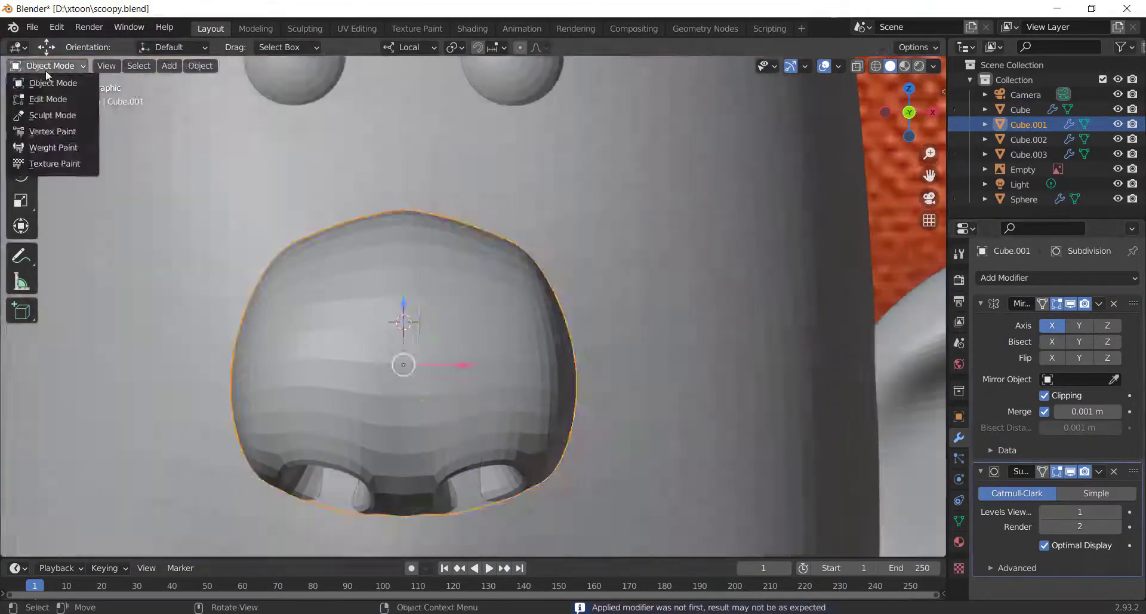
click(48, 99)
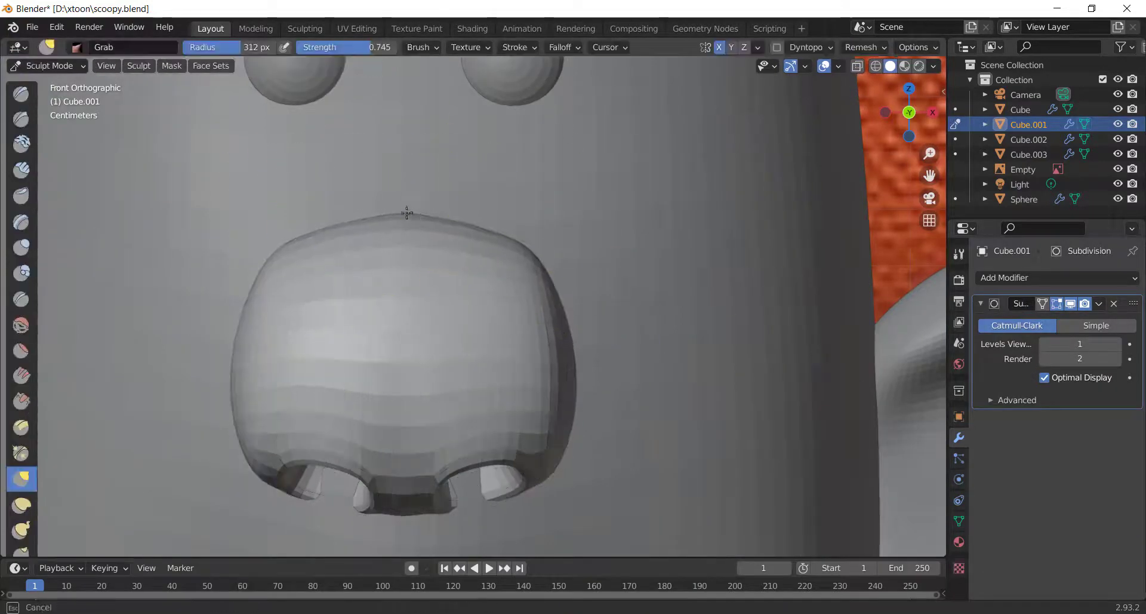
Reshape the nose outline with the Grab brush in front wireframe view to follow the reference.
middle_drag(454, 229, 402, 250)
key(KP_1)
key(z)
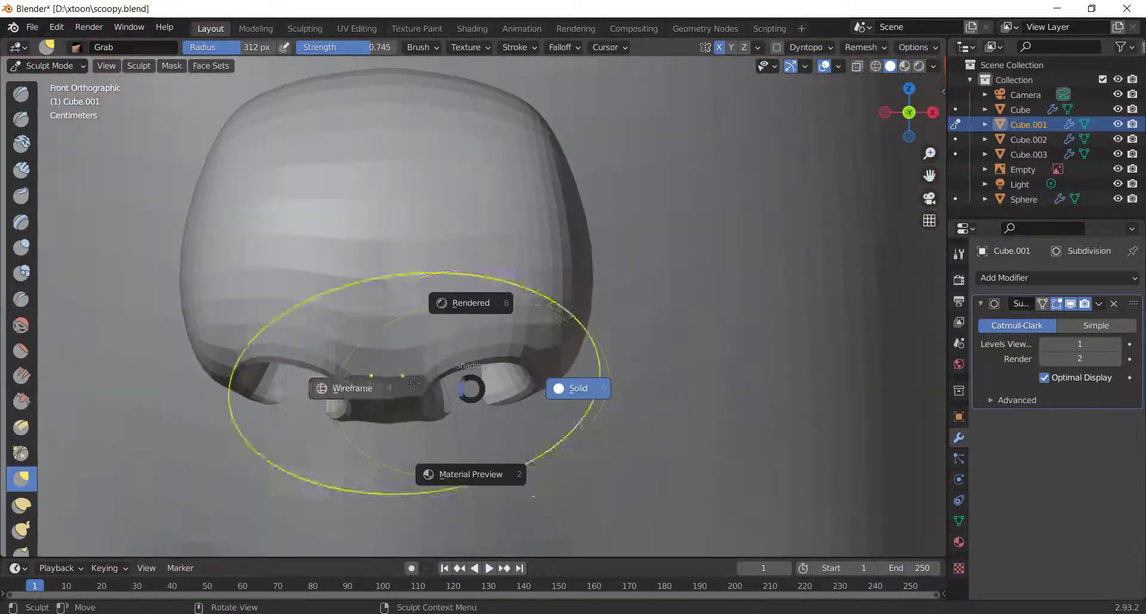
click(332, 388)
scroll(545, 159, down, 7)
scroll(547, 259, up, 5)
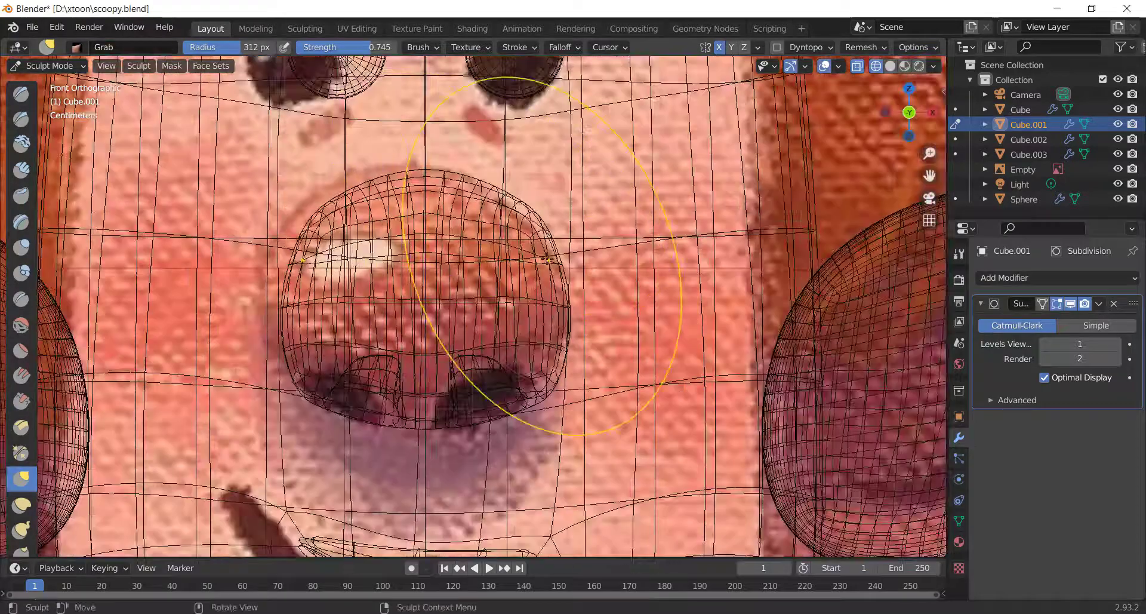
drag(567, 343, 560, 343)
Check the nose in solid shading from the side and front, and save the file.
key(z)
scroll(593, 373, down, 8)
key(Tab)
key(Tab)
middle_drag(593, 374, 382, 269)
scroll(358, 212, up, 7)
key(KP_3)
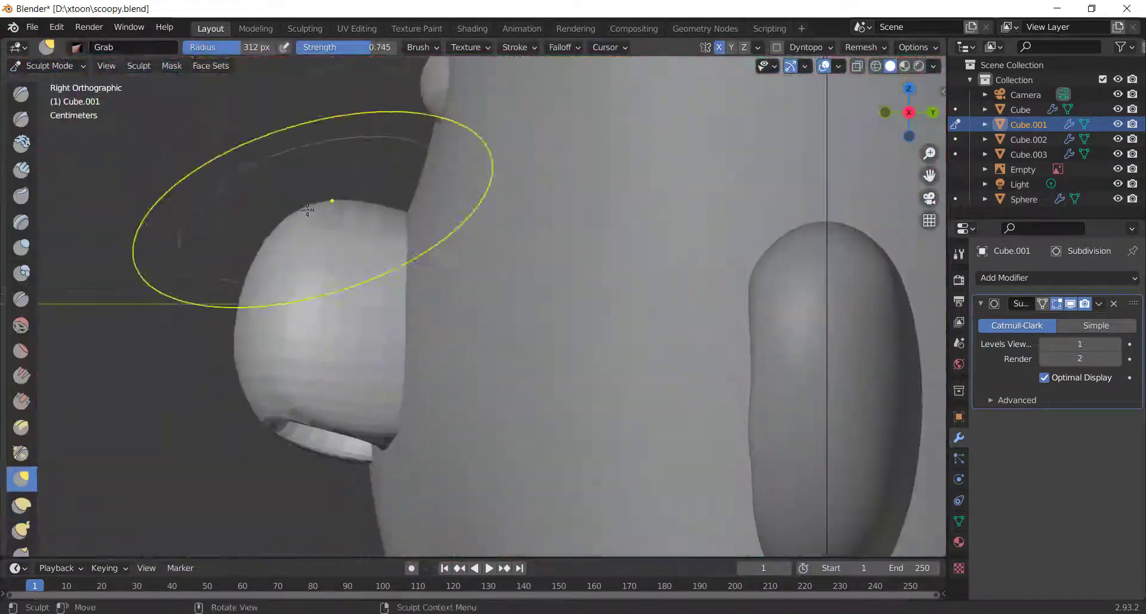
middle_drag(416, 225, 476, 250)
key(KP_1)
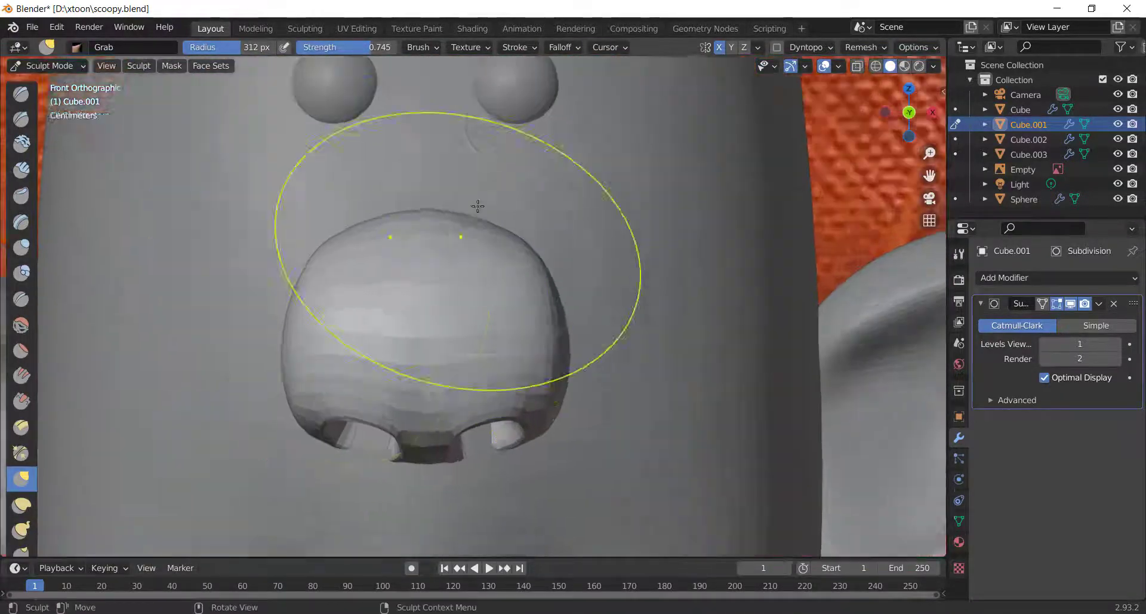
middle_drag(476, 207, 510, 125)
key(KP_1)
scroll(392, 324, down, 7)
key(ctrl+s)
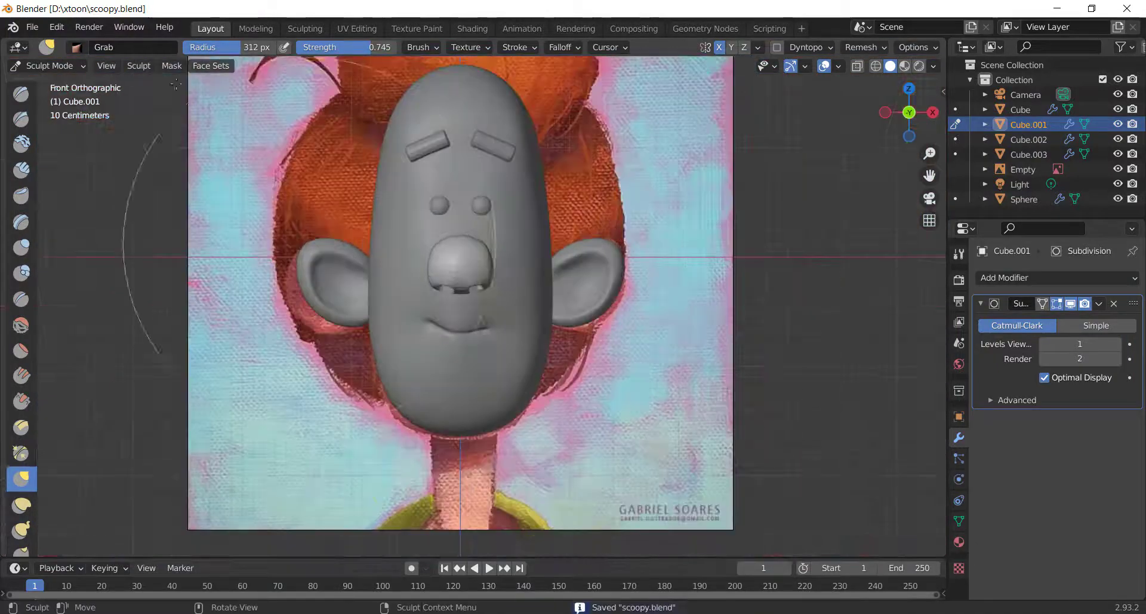
Add a cube in Object Mode, scale it down and move it below the chin for the neck.
click(52, 66)
click(54, 84)
click(169, 66)
click(311, 97)
shift+middle_drag(464, 300, 463, 209)
key(s)
click(459, 179)
drag(457, 103, 457, 316)
Scale the neck cube to the painted neck's width and stretch it along its local Z axis.
scroll(507, 316, up, 4)
shift+middle_drag(508, 309, 507, 242)
key(s)
click(479, 405)
key(s)
key(z)
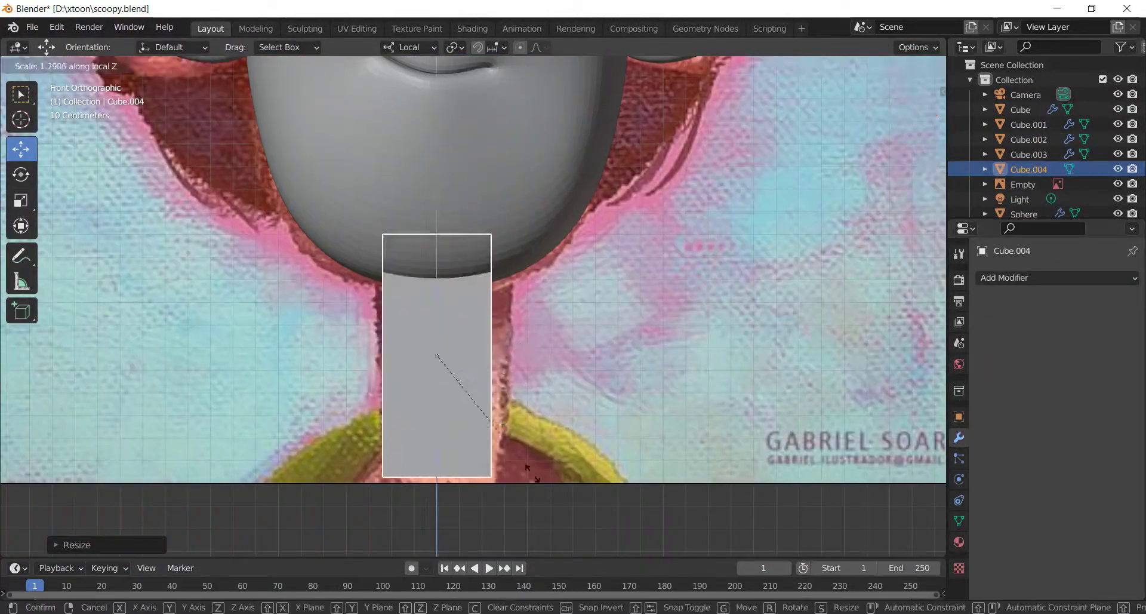
click(496, 354)
Add a level-2 Subdivision modifier to the neck cube and shape it into a cylinder with tight ends.
middle_drag(496, 355, 667, 392)
key(KP_3)
key(ctrl+2)
key(Tab)
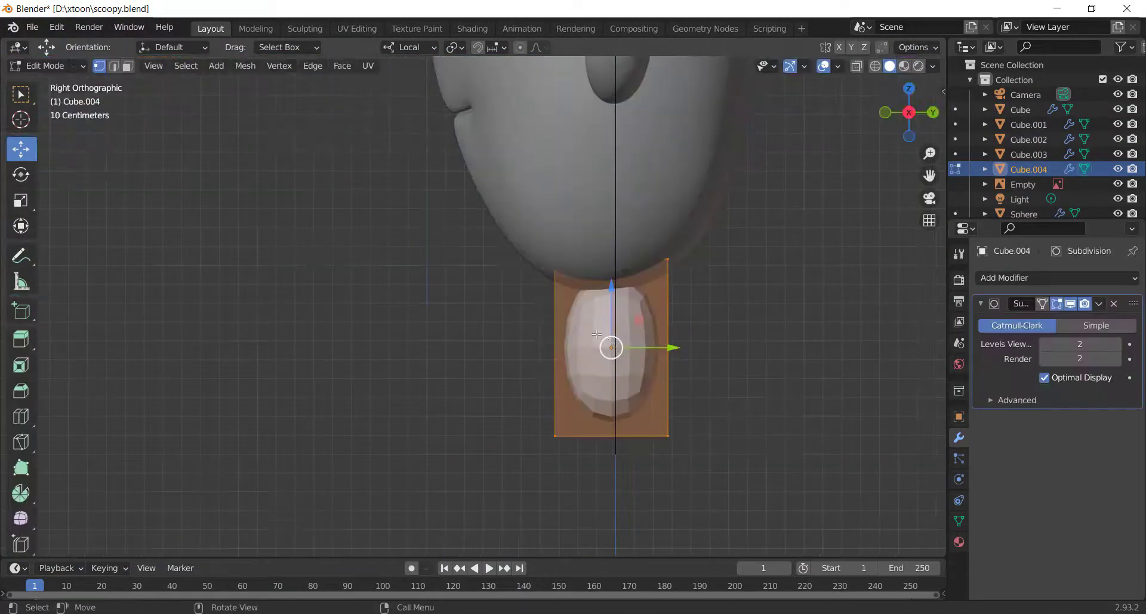
key(KP_1)
key(Tab)
Move the neck slightly backward in side view so it sits under the head.
scroll(519, 359, down, 2)
middle_drag(603, 322, 515, 320)
key(KP_3)
scroll(537, 334, up, 3)
drag(640, 356, 655, 351)
key(KP_1)
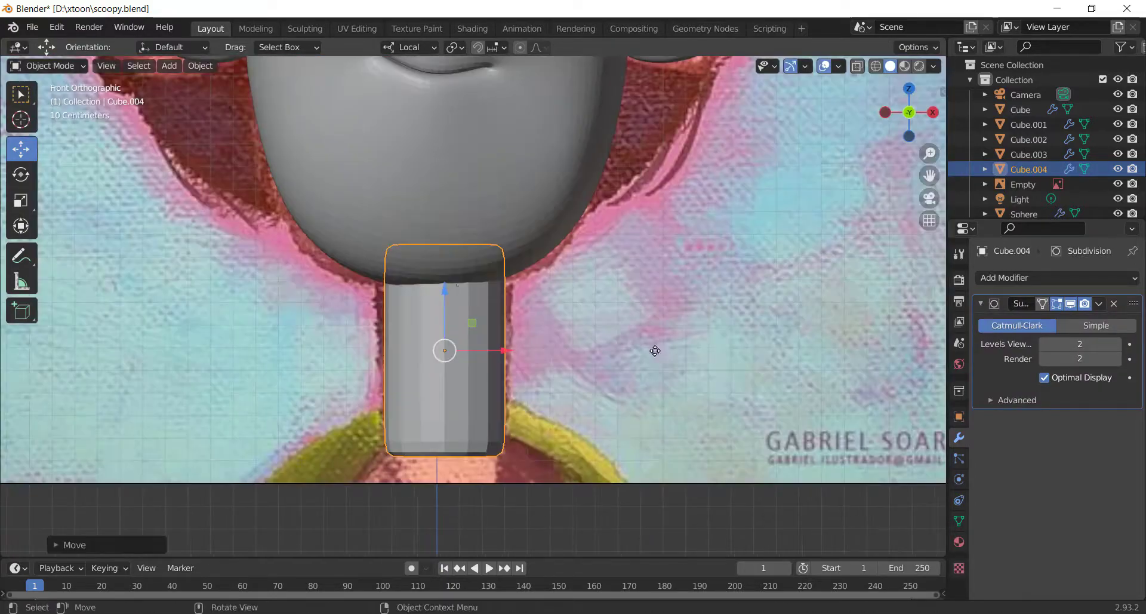
Try scaling the neck's bottom end in Edit Mode to match the reference.
shift+middle_drag(471, 363, 496, 267)
key(Tab)
scroll(534, 381, down, 1)
scroll(482, 325, up, 2)
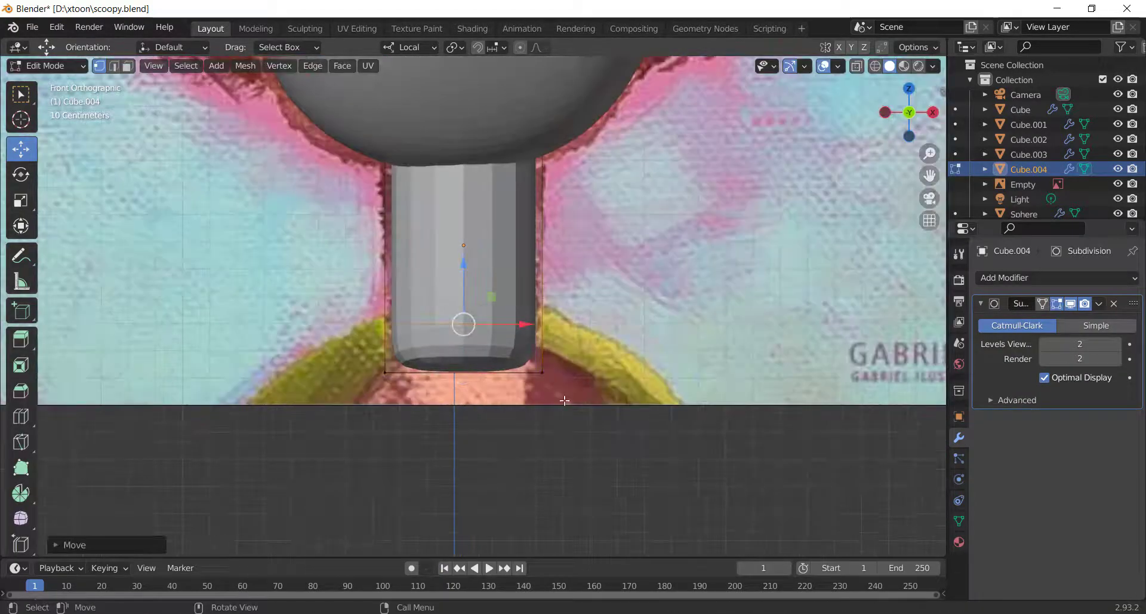
key(s)
click(883, 458)
key(ctrl+z)
key(ctrl+z)
Try scaling and extruding the neck's bottom end downward.
scroll(555, 384, down, 2)
key(s)
click(526, 382)
key(e)
middle_drag(521, 446, 506, 419)
key(ctrl+z)
key(ctrl+z)
Compare the neck with the reference in wireframe, undo the last edits to its bottom end and leave Edit Mode.
scroll(507, 420, down, 2)
key(KP_1)
key(shift+z)
scroll(537, 388, up, 4)
scroll(584, 342, down, 2)
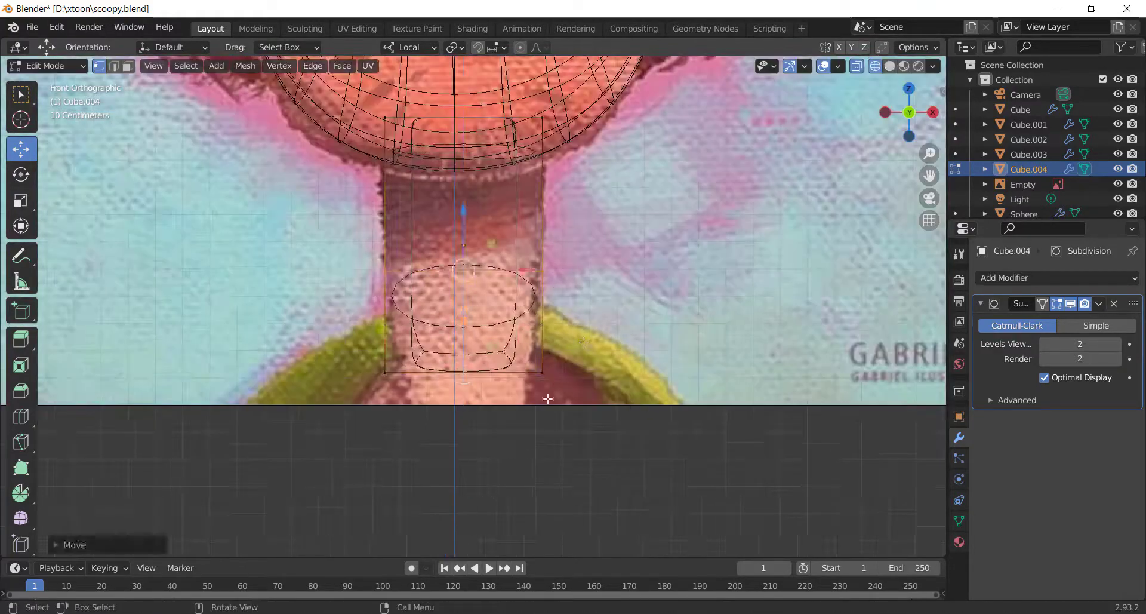
key(ctrl+z)
key(ctrl+z)
key(shift+z)
middle_drag(665, 412, 584, 407)
key(Tab)
key(KP_1)
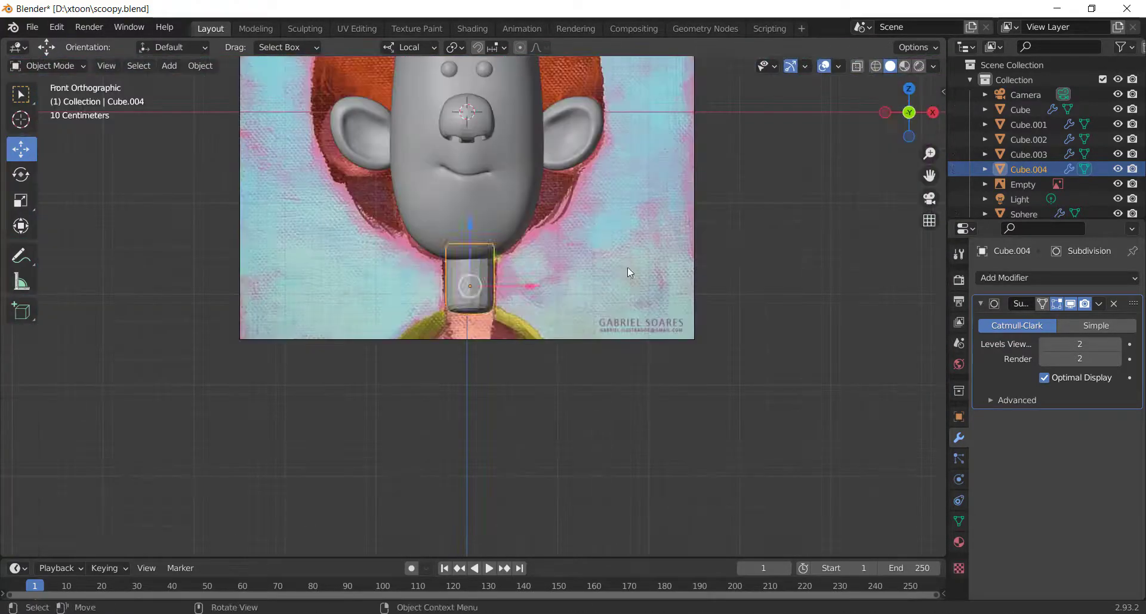
Move the reference image beside the head, to about 3.2 m on the X axis.
click(628, 267)
click(21, 175)
key(g)
click(797, 267)
scroll(797, 267, up, 1)
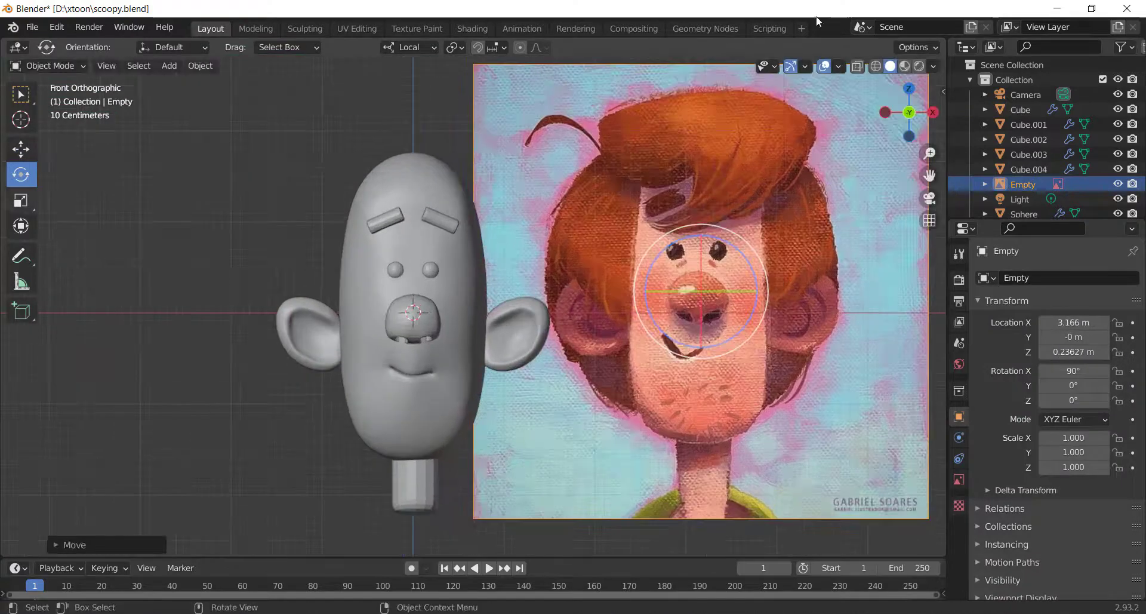
Add a cube at the head for the hair and flatten it along the Y axis.
click(169, 65)
mouse_move(215, 83)
key(s)
key(y)
click(503, 300)
click(20, 149)
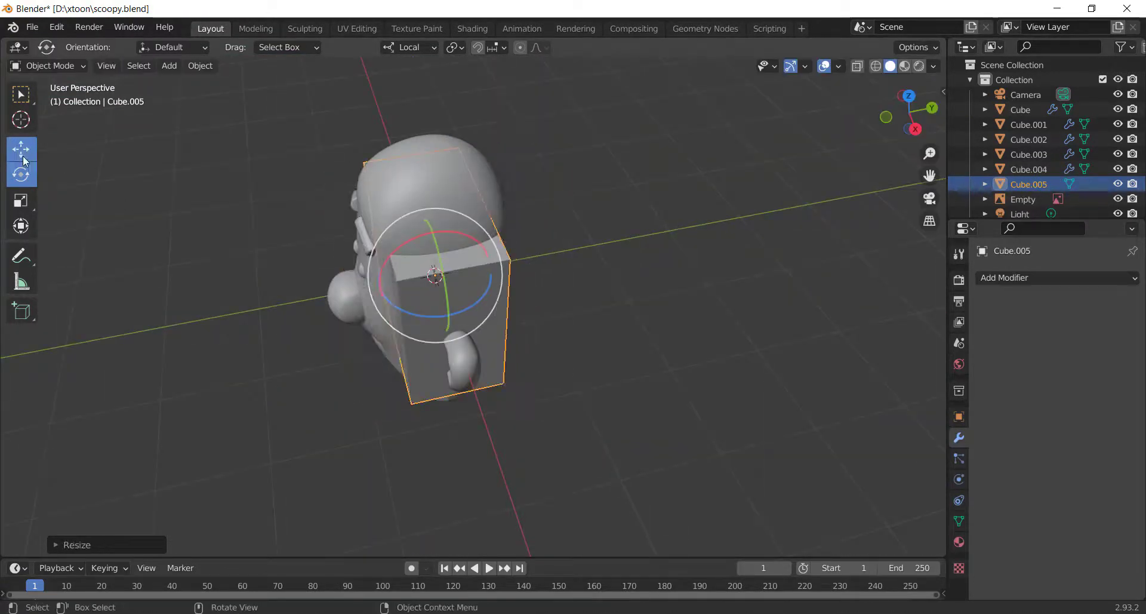
Move the hair cube behind the face in top view and rescale its height along the Z axis.
key(KP_7)
drag(415, 267, 426, 225)
middle_drag(454, 334, 447, 209)
mouse_move(430, 220)
mouse_down()
mouse_move(431, 208)
mouse_move(438, 224)
mouse_up()
key(s)
key(z)
click(439, 197)
Add a level-2 Subdivision modifier to the hair cube and enlarge it evenly around the head.
middle_drag(615, 287, 534, 253)
key(KP_1)
key(ctrl+2)
key(s)
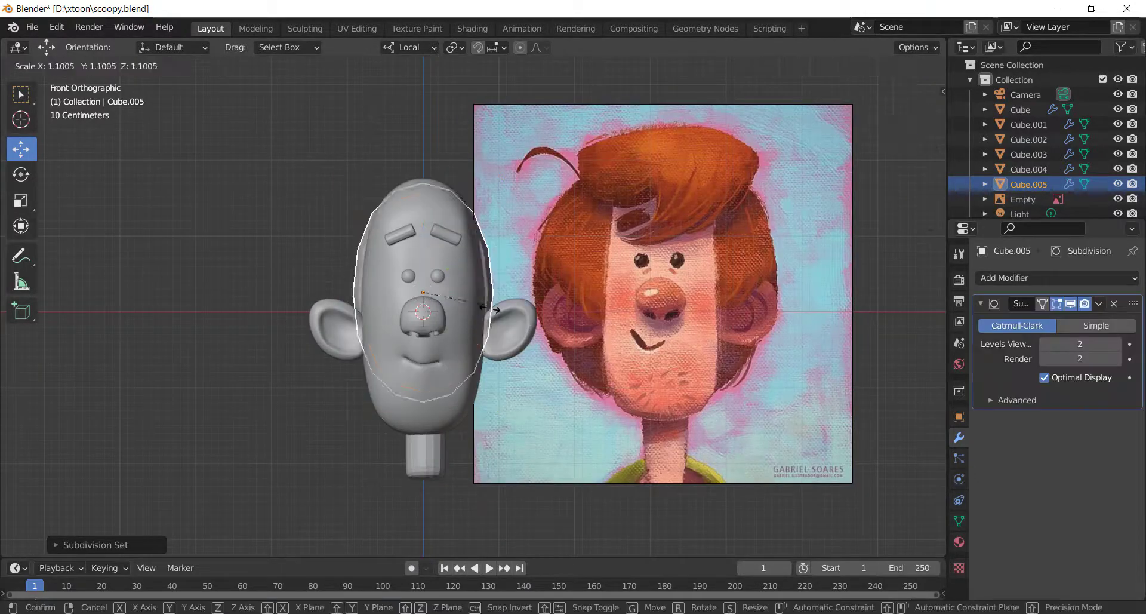
click(217, 201)
Apply a level-1 Subdivision to the hair cube, keep a duplicate of the modifier, and scale the cube by about 1.22.
key(ctrl+1)
click(1098, 303)
click(1070, 335)
click(1098, 303)
click(1056, 321)
key(s)
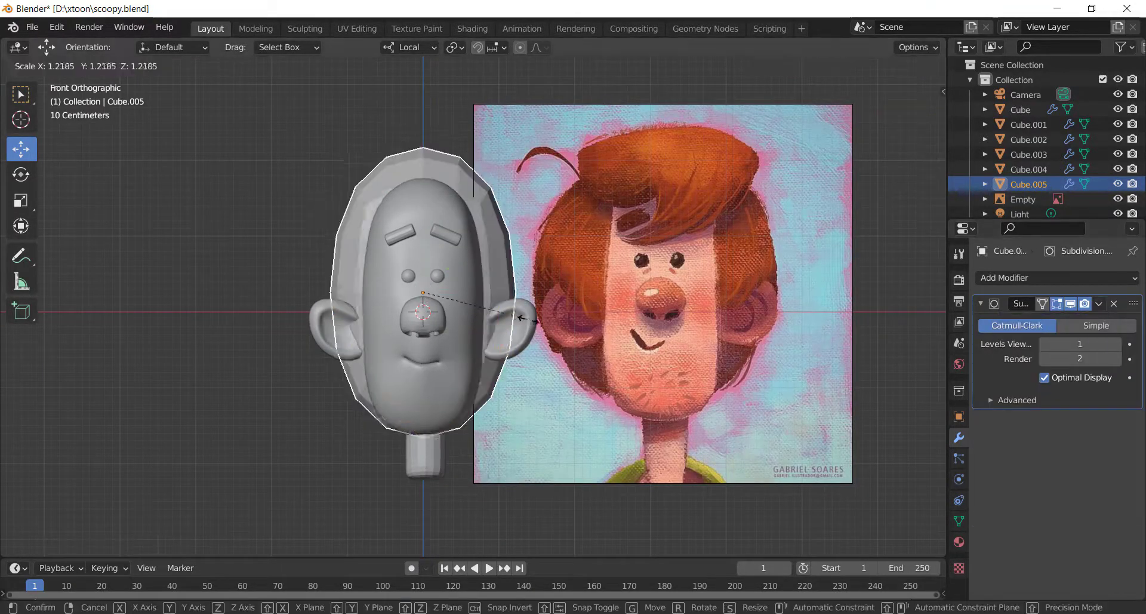
click(524, 319)
Pull the hair mass's sides and top outward in Sculpt Mode with the Grab brush at 205 px radius.
click(48, 65)
click(49, 111)
drag(499, 221, 516, 217)
drag(451, 163, 448, 156)
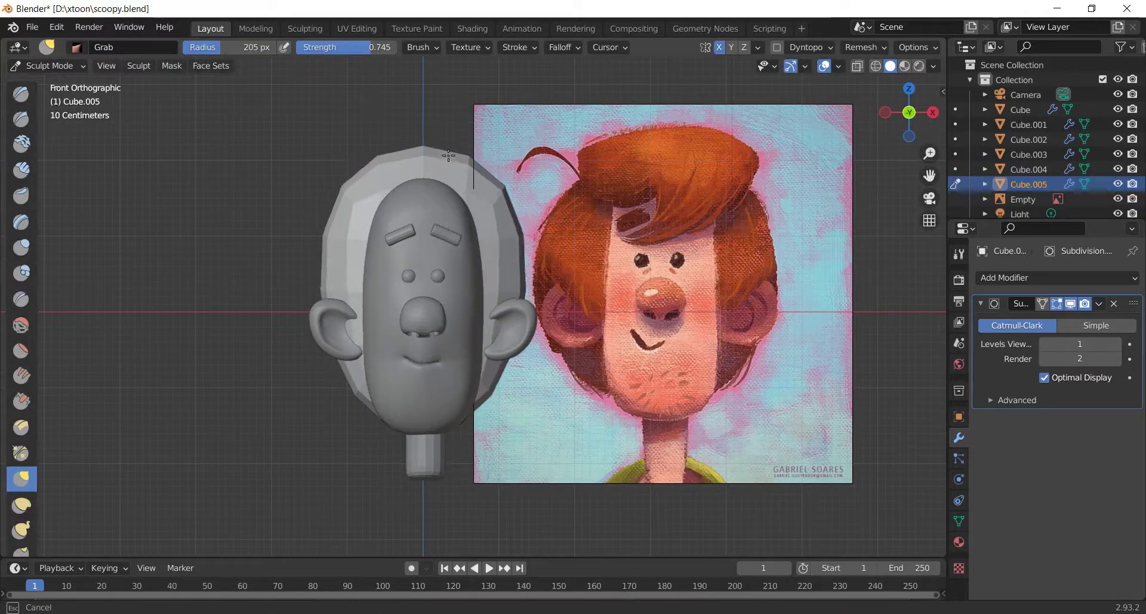
drag(513, 294, 518, 296)
middle_drag(537, 358, 412, 373)
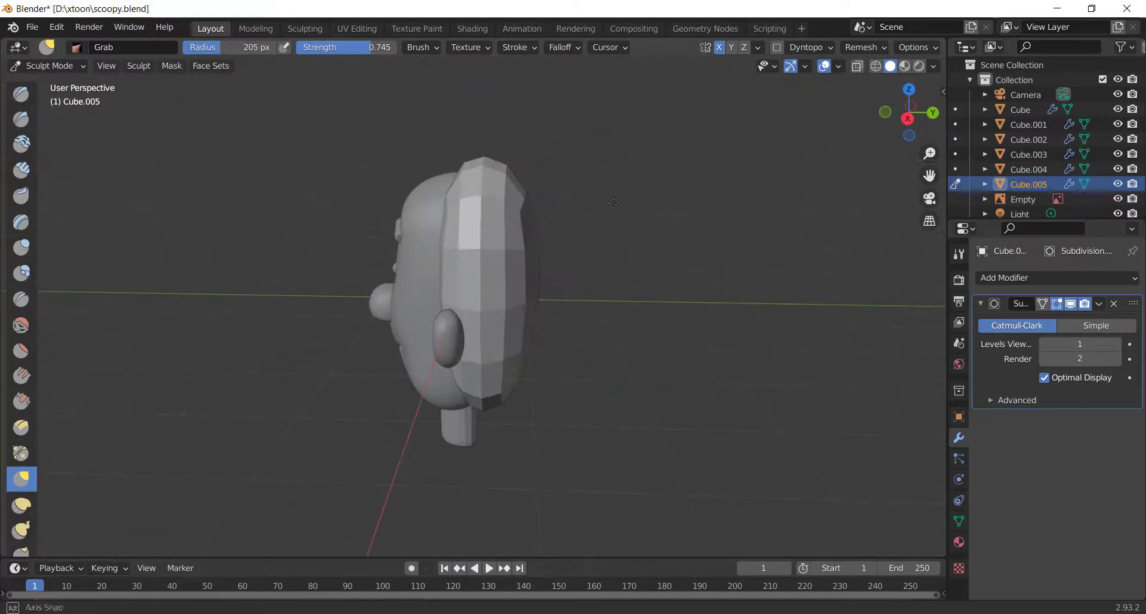
Save the file and delete the sculpted hair cube in Object Mode.
key(KP_1)
scroll(411, 358, down, 2)
key(ctrl+s)
click(48, 65)
click(53, 83)
scroll(546, 275, up, 1)
mouse_move(382, 262)
middle_down()
mouse_move(507, 245)
mouse_move(417, 292)
middle_up()
key(KP_1)
key(Delete)
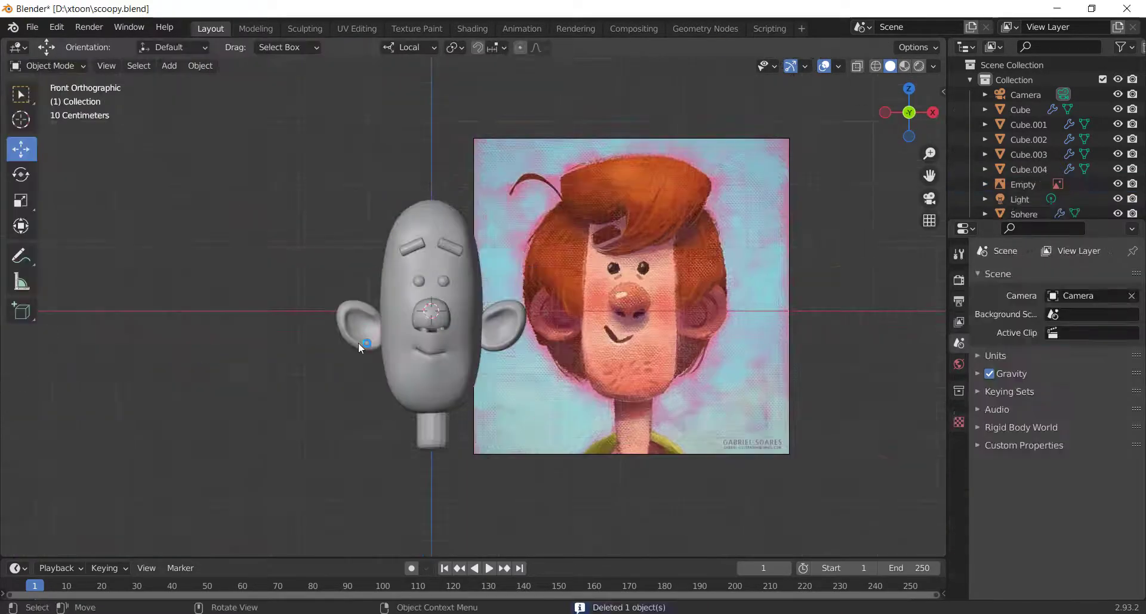
Slide the reference image back behind the head and add a new, scaled cube for the hair.
click(562, 268)
drag(686, 296, 487, 296)
click(170, 65)
click(305, 97)
key(s)
click(541, 323)
Raise the new hair cube, add a level-2 Subdivision modifier and scale it to the painted hair outline.
key(s)
drag(431, 249, 432, 223)
click(514, 275)
key(ctrl+2)
key(s)
click(538, 273)
key(s)
click(530, 306)
Rescale the hair cube's depth along the Y axis and position it behind the face.
middle_drag(764, 326, 627, 330)
key(s)
key(y)
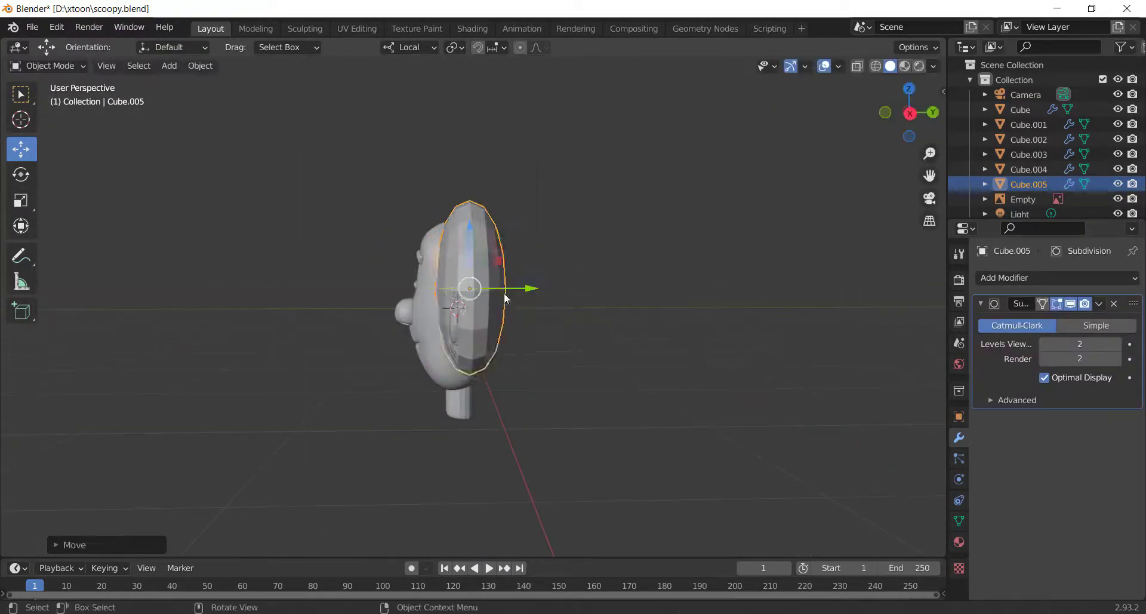
key(KP_1)
drag(504, 294, 494, 285)
Scale the hair cube along the X axis to match the hair's width around the head.
scroll(537, 296, up, 1)
key(s)
key(x)
click(565, 299)
middle_drag(525, 290, 434, 297)
scroll(434, 297, up, 3)
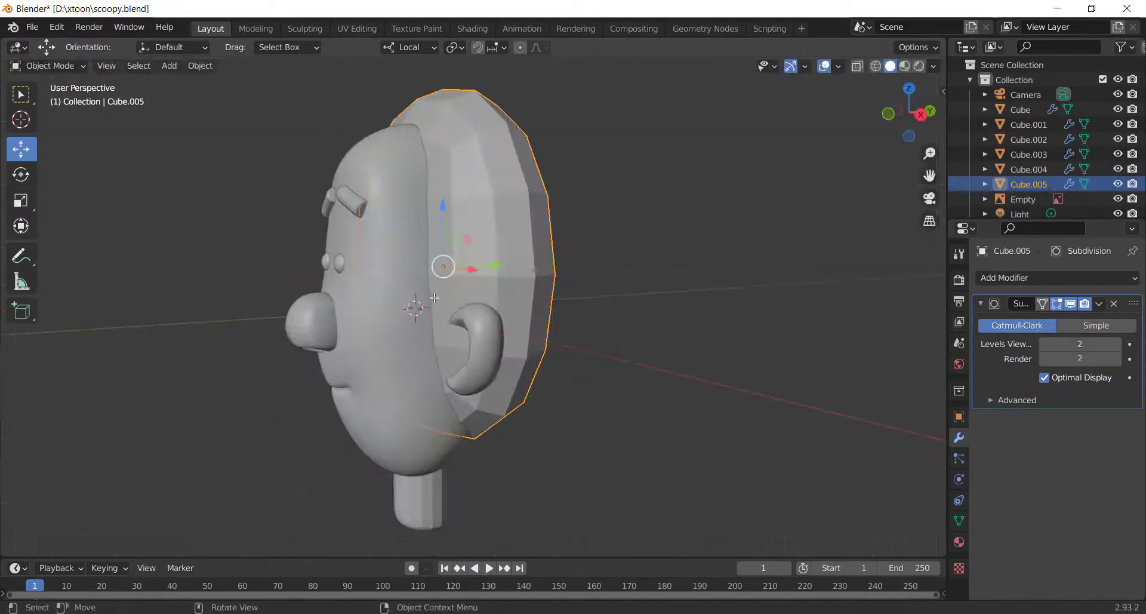
Move a face of the back hair mesh along the Y axis and save the file.
scroll(433, 297, down, 4)
key(Tab)
click(434, 298)
drag(486, 293, 516, 307)
key(Tab)
click(282, 237)
key(KP_1)
key(ctrl+s)
Add a new cube for the side hair, give it a level-2 Subdivision modifier and show it in wireframe for mesh editing.
click(170, 66)
click(298, 98)
scroll(526, 310, up, 2)
key(ctrl+2)
key(Tab)
key(z)
click(317, 295)
Scale and move the side hair cube's upper and lower vertices to follow the painted hair side.
scroll(412, 296, up, 2)
drag(330, 223, 566, 295)
key(s)
key(z)
click(578, 501)
drag(329, 207, 565, 277)
key(g)
click(569, 223)
drag(334, 412, 513, 477)
key(g)
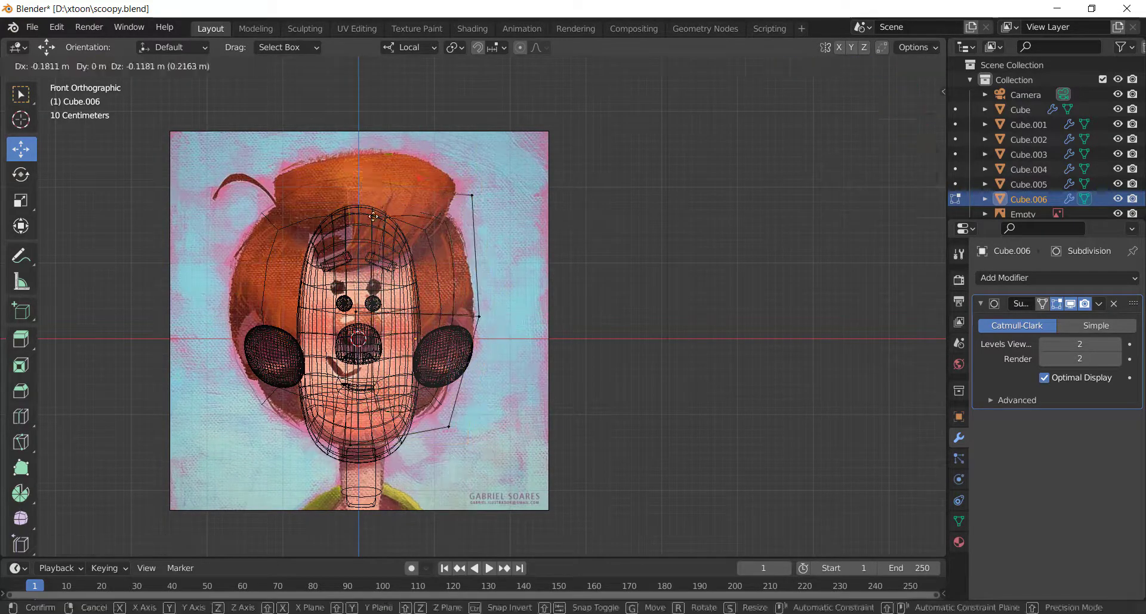
click(373, 216)
Add a Mirror modifier on the X axis to the side hair with Cube as the mirror object.
middle_drag(417, 298, 554, 414)
key(Tab)
click(1036, 278)
click(834, 445)
click(1114, 496)
click(411, 280)
middle_drag(483, 298, 499, 246)
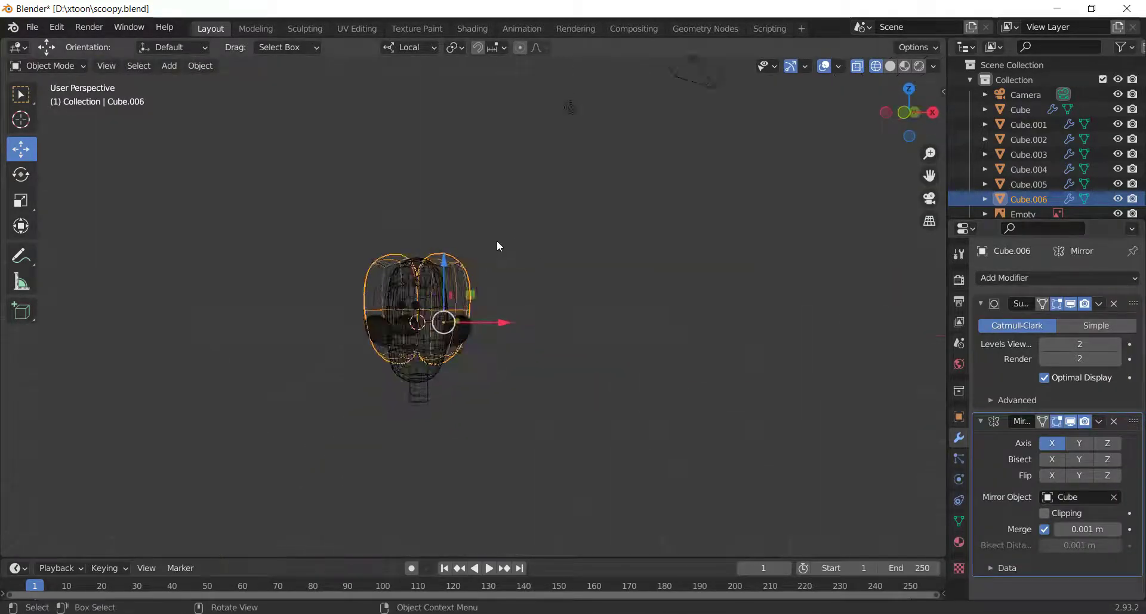
Scale the entire side hair mesh along local X to narrow it by a factor of about 0.7.
key(KP_1)
scroll(490, 308, up, 7)
key(Tab)
scroll(529, 275, down, 2)
key(a)
key(s)
key(x)
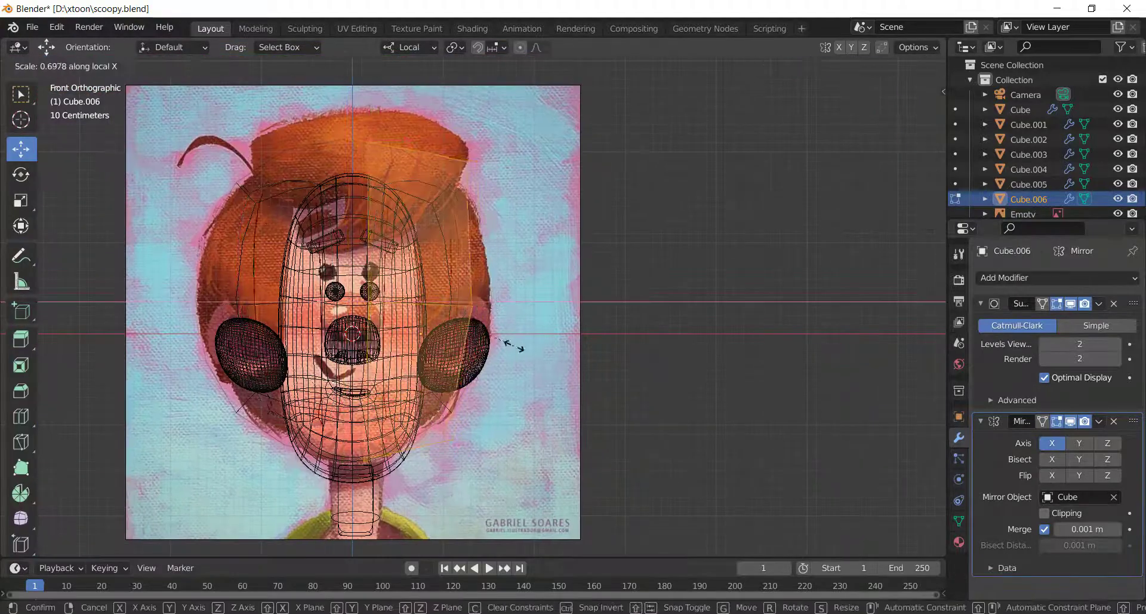
click(512, 345)
Move the side hair's outer vertices to fit the painted outline, return to solid shading and save the file.
click(470, 192)
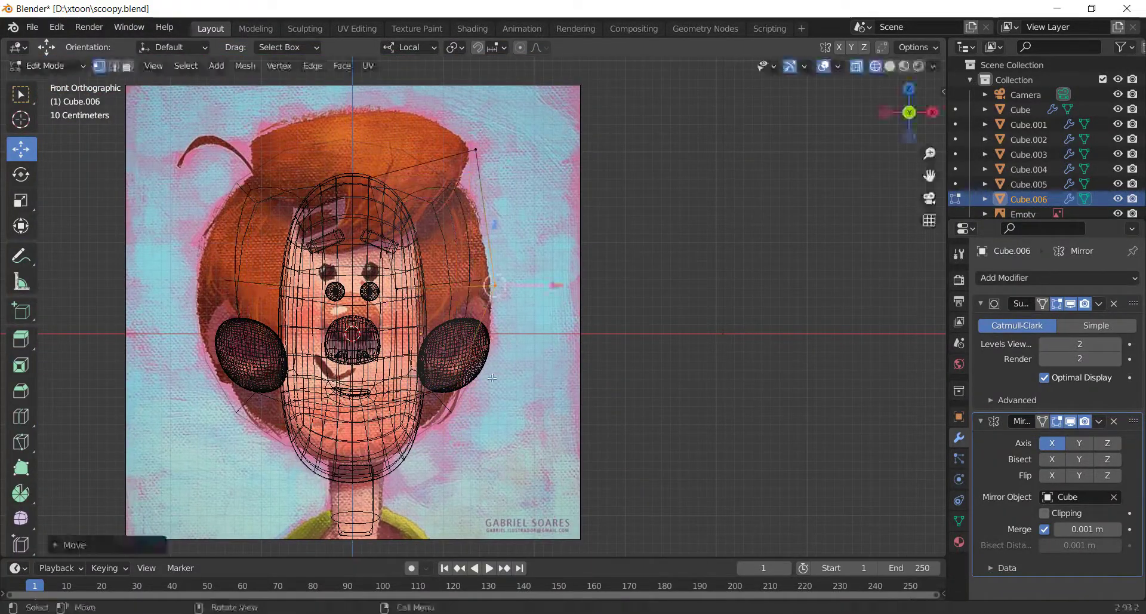
drag(492, 378, 431, 435)
key(g)
click(446, 399)
scroll(527, 312, down, 2)
key(z)
click(599, 312)
key(Tab)
middle_drag(600, 313, 589, 323)
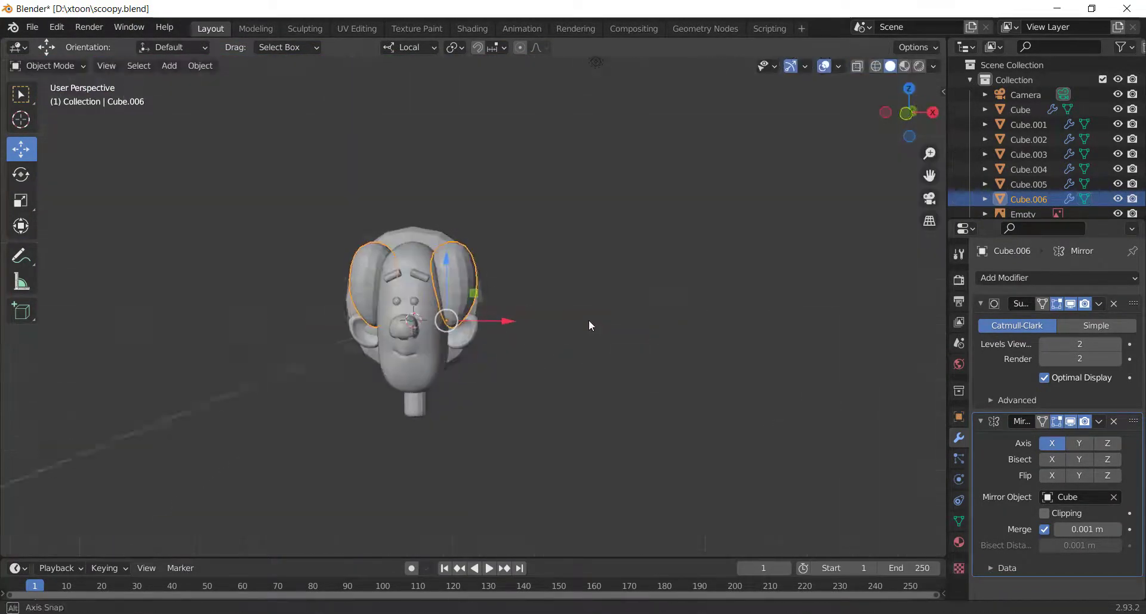
key(ctrl+s)
key(KP_1)
Add a cube for the top hair, raise it above the forehead and give it a level-2 Subdivision modifier.
key(z)
click(169, 65)
click(317, 98)
drag(412, 322, 412, 210)
key(ctrl+2)
scroll(464, 285, up, 2)
shift+middle_drag(465, 285, 513, 284)
Scale the top hair cube along the Z axis to match the painted quiff's height.
key(s)
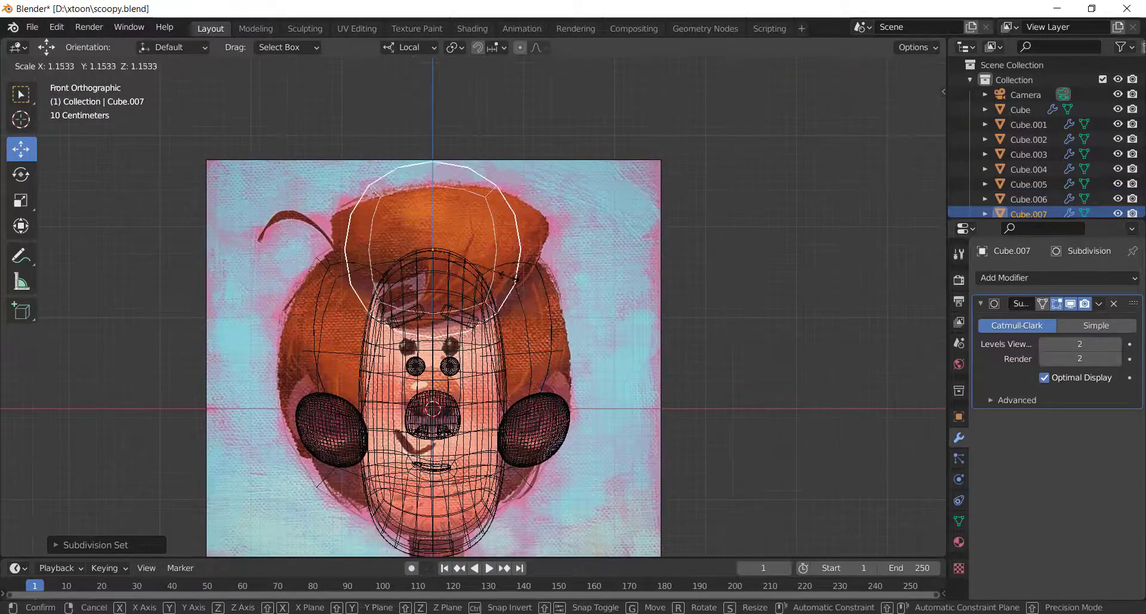
right_click(508, 279)
key(s)
key(z)
click(501, 272)
scroll(501, 272, down, 4)
Widen the top hair cube's upper vertices and scale its lower vertices to form the painted flared shape.
key(Tab)
drag(341, 173, 603, 245)
key(s)
click(653, 357)
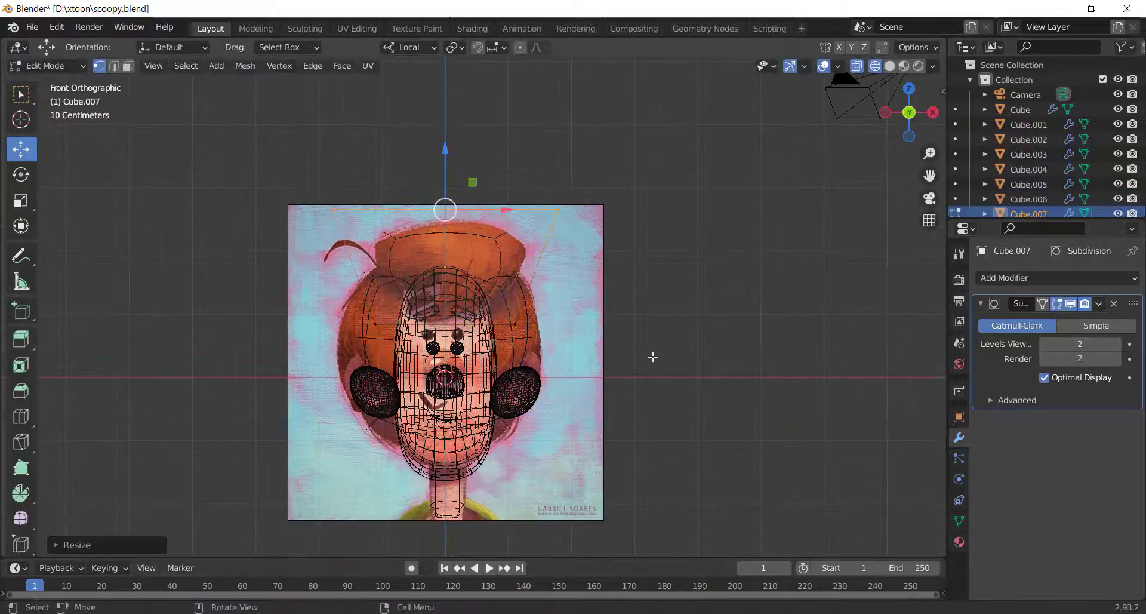
drag(597, 358, 337, 299)
key(s)
click(507, 319)
Extrude the top hair mesh's front face in place, using face selection and solid shading.
middle_drag(507, 280, 558, 301)
key(Tab)
key(Tab)
click(129, 67)
key(z)
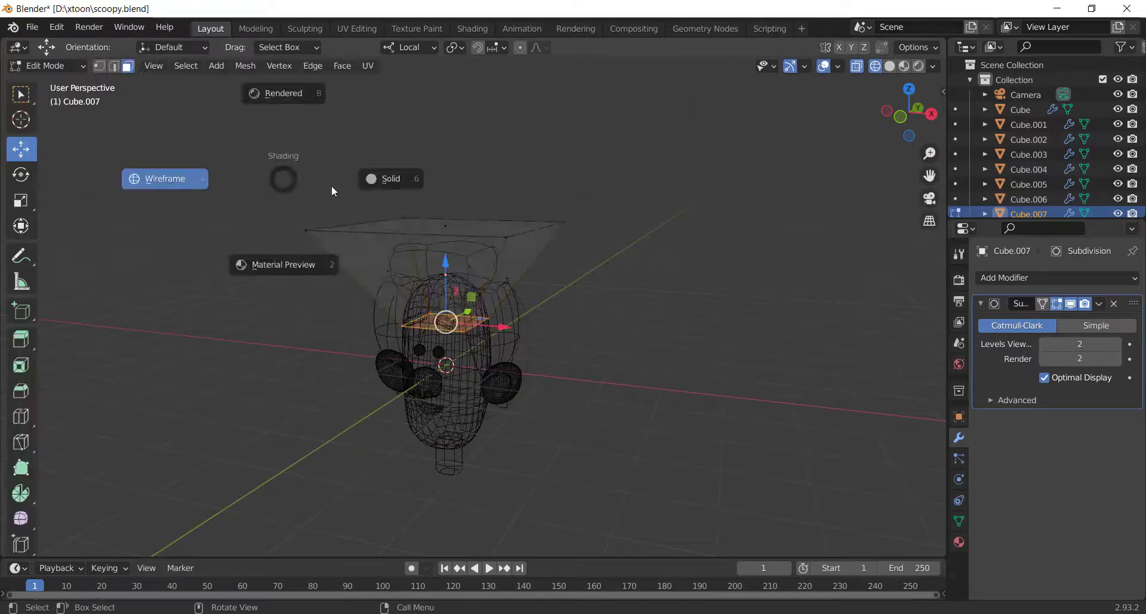
click(385, 179)
click(427, 278)
middle_drag(597, 346, 561, 343)
key(e)
right_click(586, 351)
key(ctrl+z)
middle_drag(531, 385, 557, 387)
key(ctrl+shift+z)
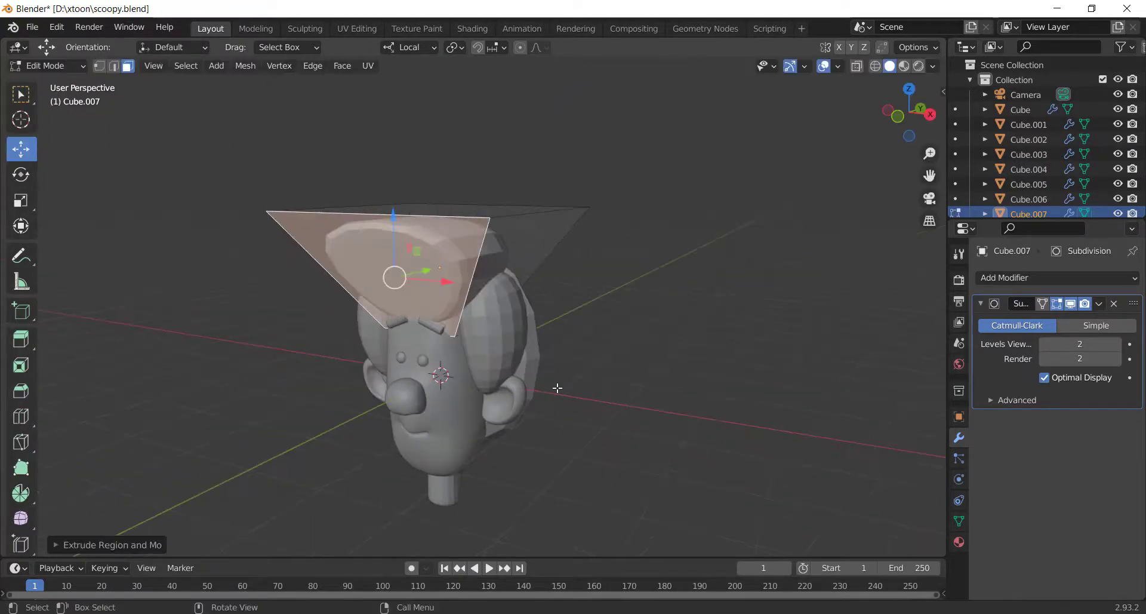
Try to shape the quiff's front by scaling, extruding and rotating the front face.
key(s)
click(502, 334)
middle_drag(501, 334, 564, 316)
key(e)
click(603, 307)
key(r)
click(587, 352)
key(ctrl+z)
key(ctrl+z)
key(ctrl+z)
Leave mesh editing on the top hair and save the file in front view.
key(Tab)
key(KP_1)
key(ctrl+s)
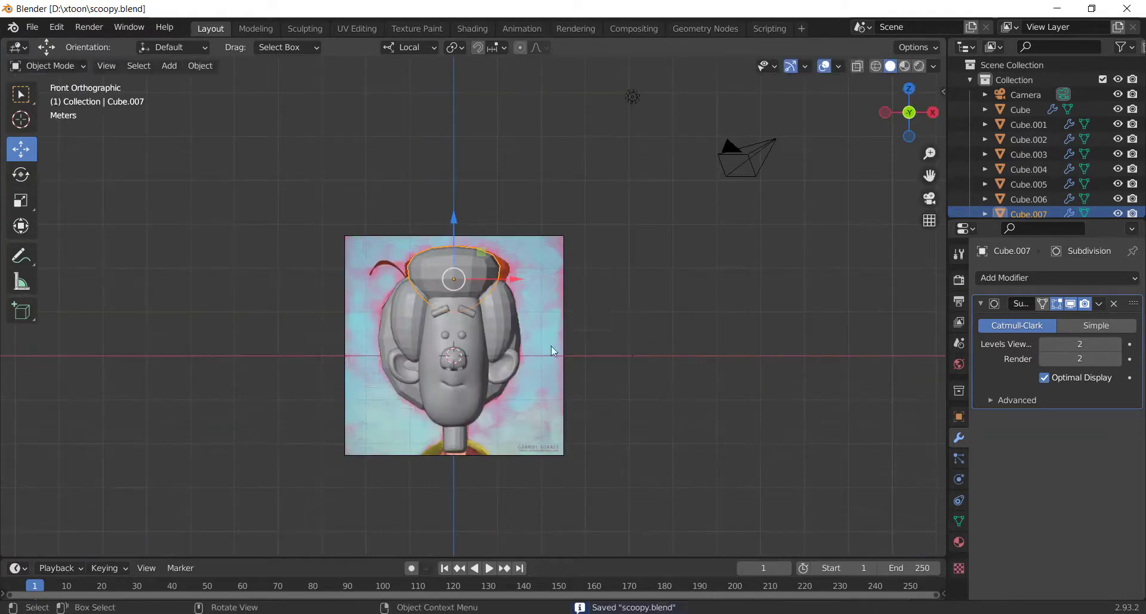
scroll(551, 346, up, 5)
key(g)
scroll(558, 257, down, 3)
Add a small cube over the painted stray hair strand and rescale it along the X and Z axes into a thin strip.
click(170, 66)
click(311, 97)
key(s)
key(g)
key(s)
key(x)
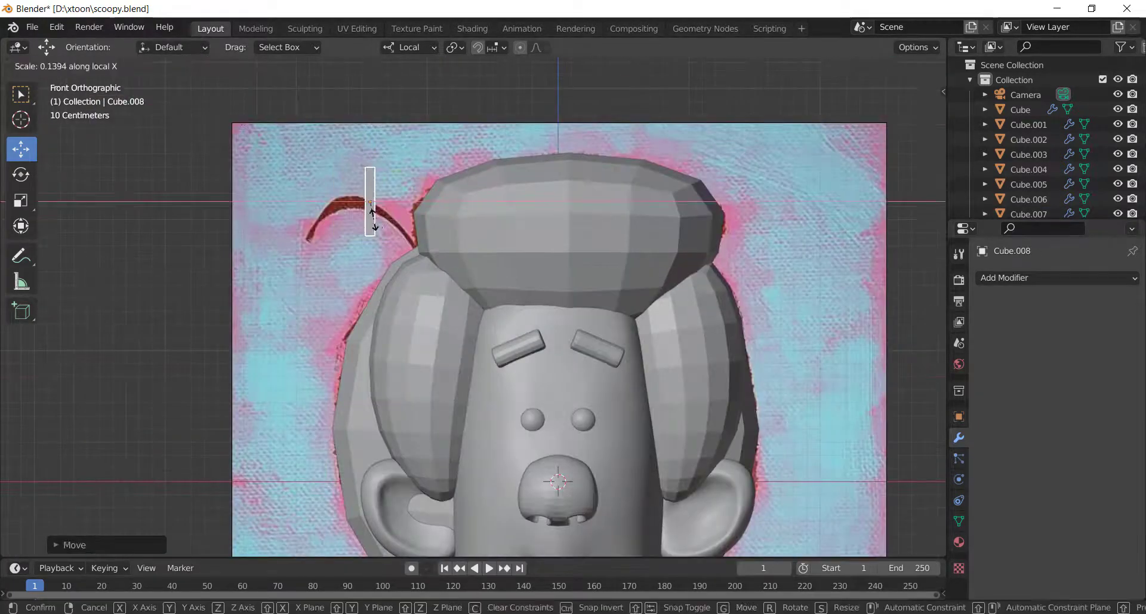
click(371, 209)
key(s)
key(z)
click(383, 218)
Add loop cuts along the strand and pull its outer end to the painted tip with proportional editing.
key(Tab)
key(ctrl+r)
click(384, 221)
key(shift+z)
drag(317, 167, 352, 206)
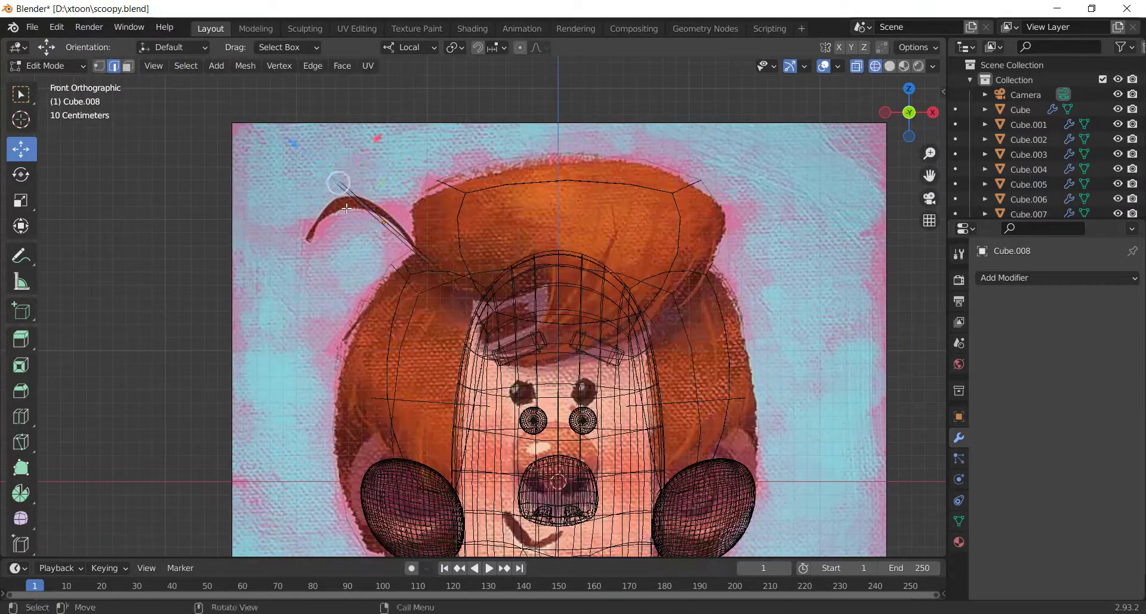
key(o)
key(g)
click(318, 224)
Move the strand's intermediate sections with proportional editing to follow the painted curve.
scroll(345, 248, up, 3)
key(g)
click(365, 185)
key(g)
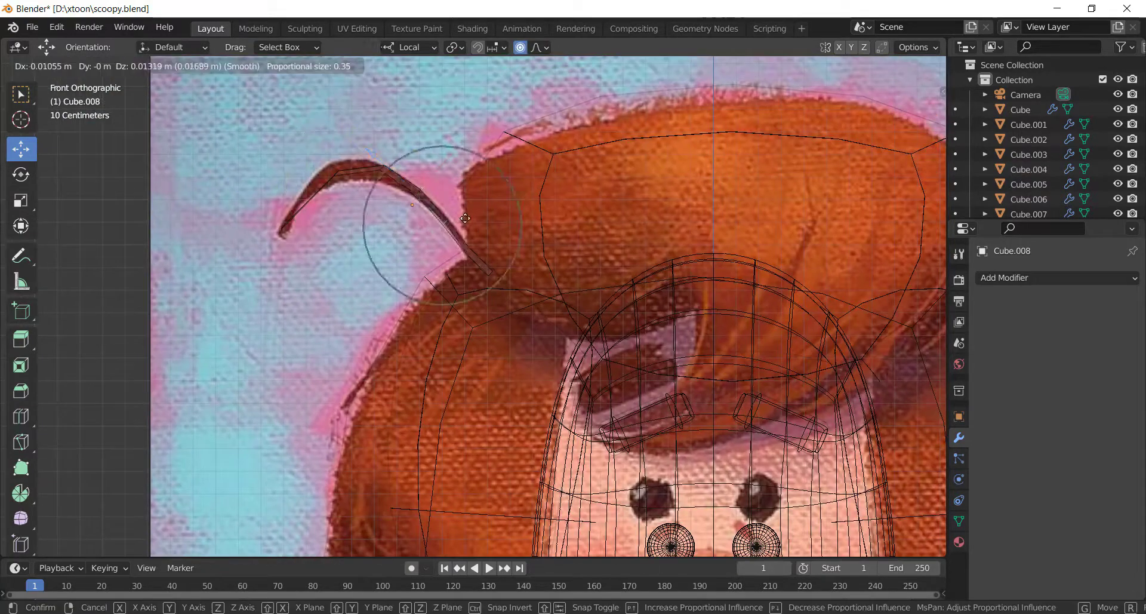
click(439, 230)
scroll(472, 308, down, 2)
middle_drag(477, 263, 662, 316)
Scale the stray hair strand along the Y axis to adjust its depth and refine its mesh.
key(Tab)
key(shift+z)
key(s)
key(y)
click(573, 294)
middle_drag(567, 294, 406, 293)
key(Tab)
drag(378, 312, 315, 279)
key(Tab)
middle_drag(525, 296, 440, 294)
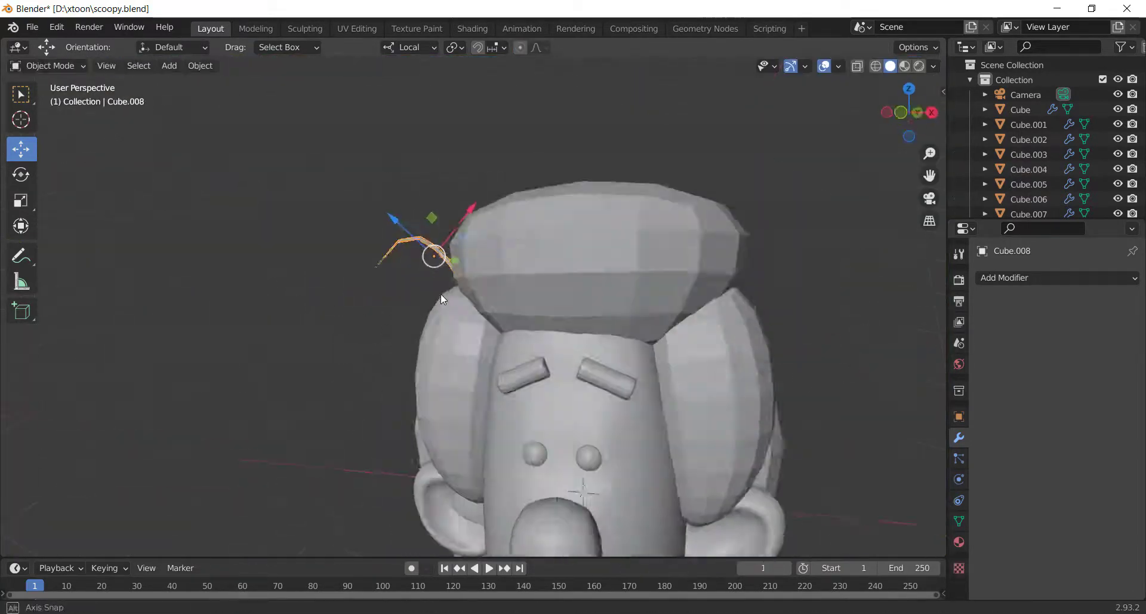
Add a level-2 Subdivision modifier to the strand, save the file and rescale the strand along the X axis.
key(ctrl+2)
key(KP_1)
key(ctrl+s)
key(s)
right_click(486, 275)
key(s)
key(x)
click(476, 312)
Move the rear face of the back hair mesh with proportional editing and save the file.
middle_drag(597, 292, 481, 300)
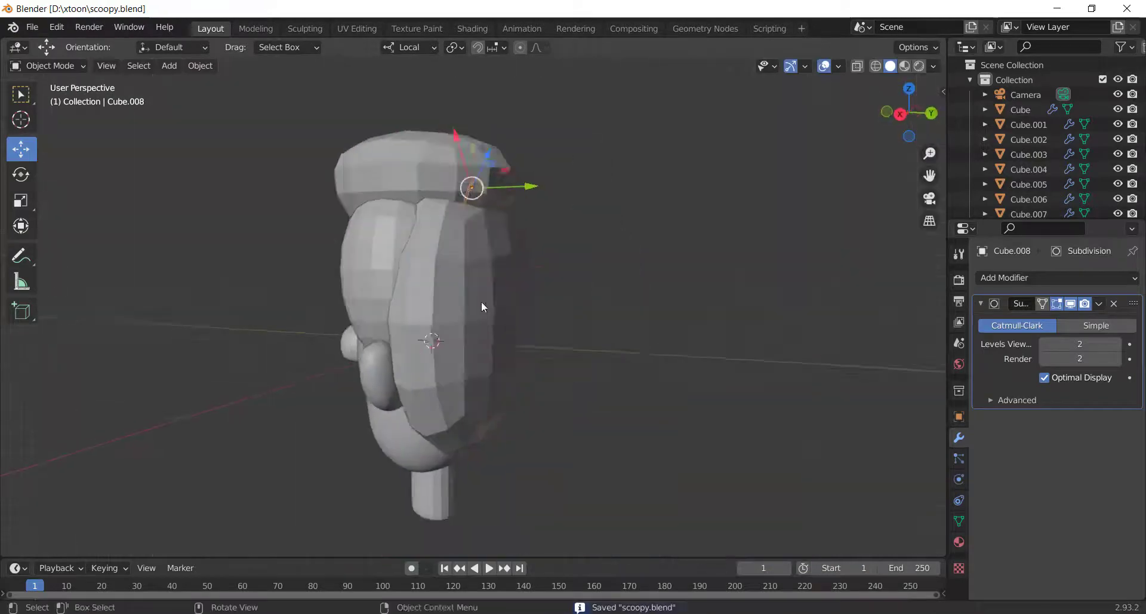
click(481, 301)
key(Tab)
key(3)
click(550, 254)
key(g)
click(572, 246)
key(KP_1)
key(ctrl+s)
scroll(581, 325, up, 2)
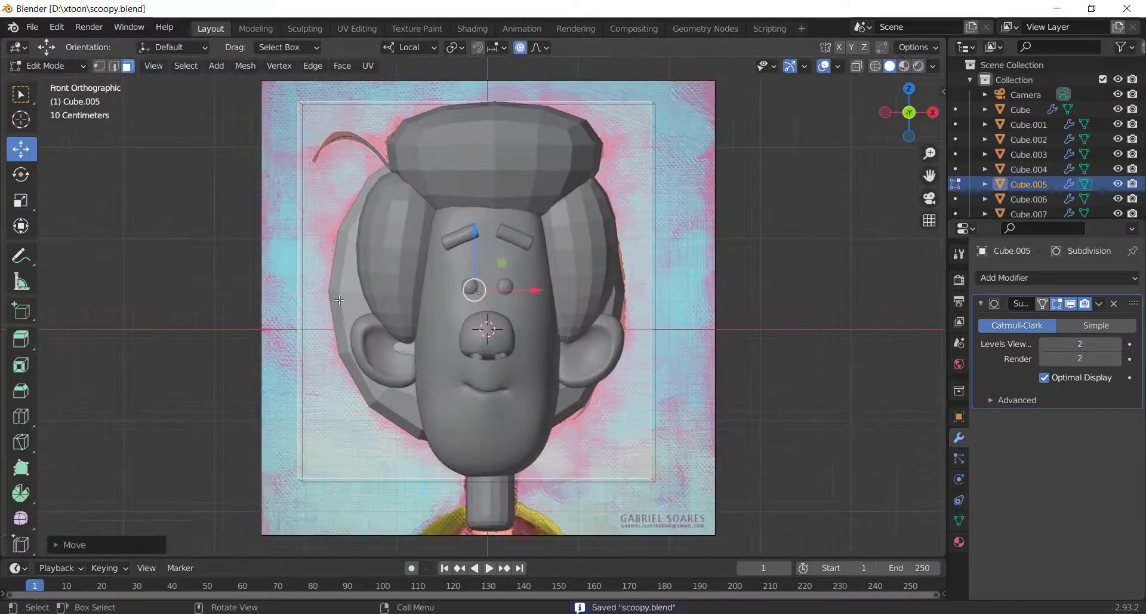
Adjust the side of the back hair mesh along the X axis with proportional editing, and leave Edit Mode.
click(303, 292)
middle_drag(334, 287, 412, 310)
key(KP_1)
drag(366, 292, 376, 292)
drag(376, 291, 374, 292)
middle_drag(716, 269, 631, 279)
click(631, 279)
key(KP_1)
drag(716, 293, 735, 294)
key(Tab)
Apply the Subdivision modifiers on the back, side and top hair pieces.
middle_drag(749, 312, 764, 328)
click(504, 176)
middle_drag(887, 246, 746, 253)
click(519, 286)
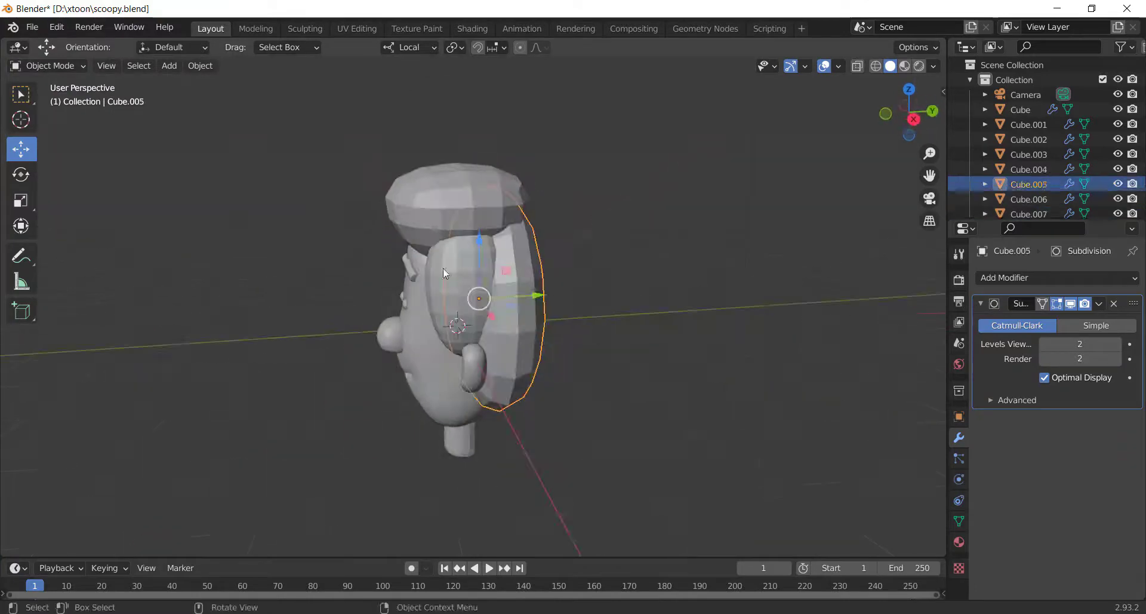
click(443, 267)
click(1098, 419)
click(1079, 441)
click(1098, 303)
click(1080, 324)
key(ctrl+a)
click(459, 199)
key(ctrl+a)
Join the top, side and back hair pieces into one object and save the file.
shift+click(462, 289)
shift+click(514, 334)
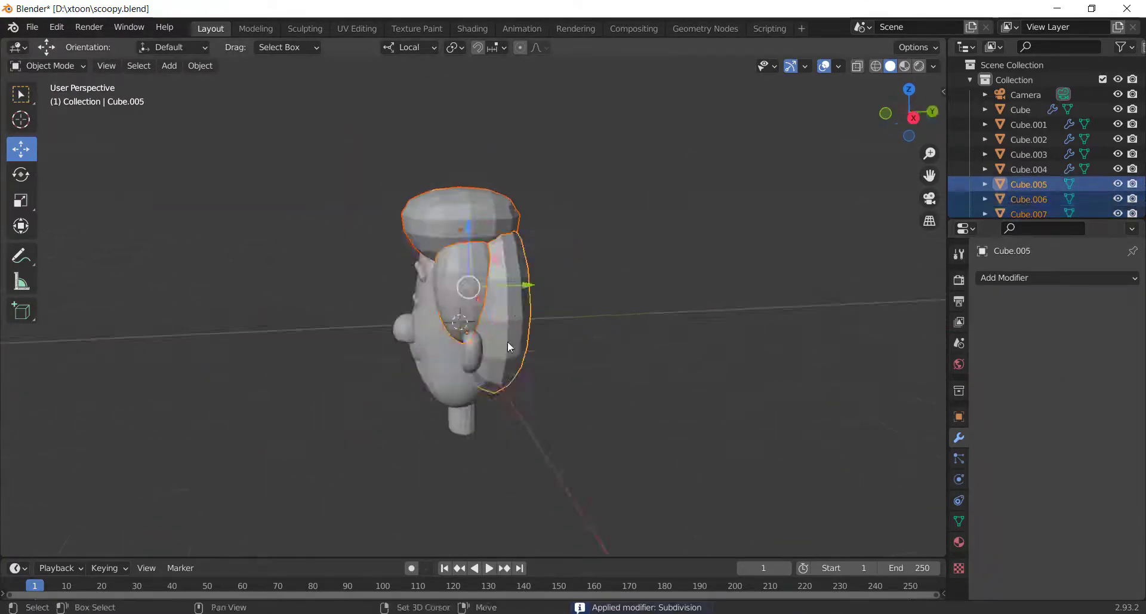
middle_drag(508, 341, 608, 338)
key(ctrl+j)
key(KP_1)
key(ctrl+s)
Save the file and switch the joined hair object to Sculpt Mode.
middle_drag(540, 306, 582, 333)
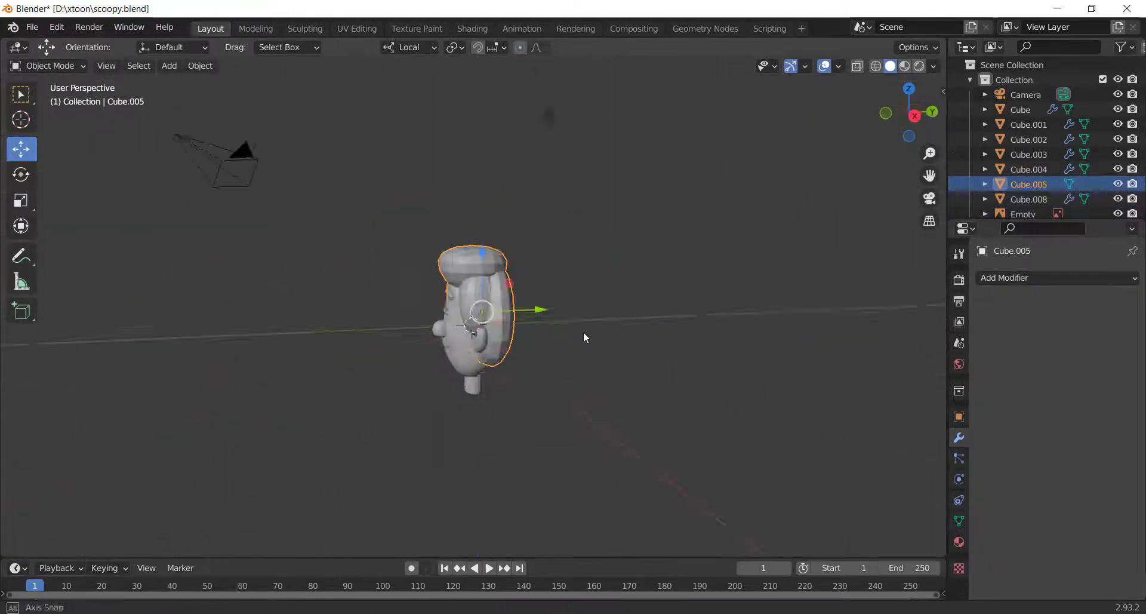
key(KP_1)
click(59, 64)
scroll(574, 289, up, 4)
key(ctrl+s)
scroll(574, 288, down, 7)
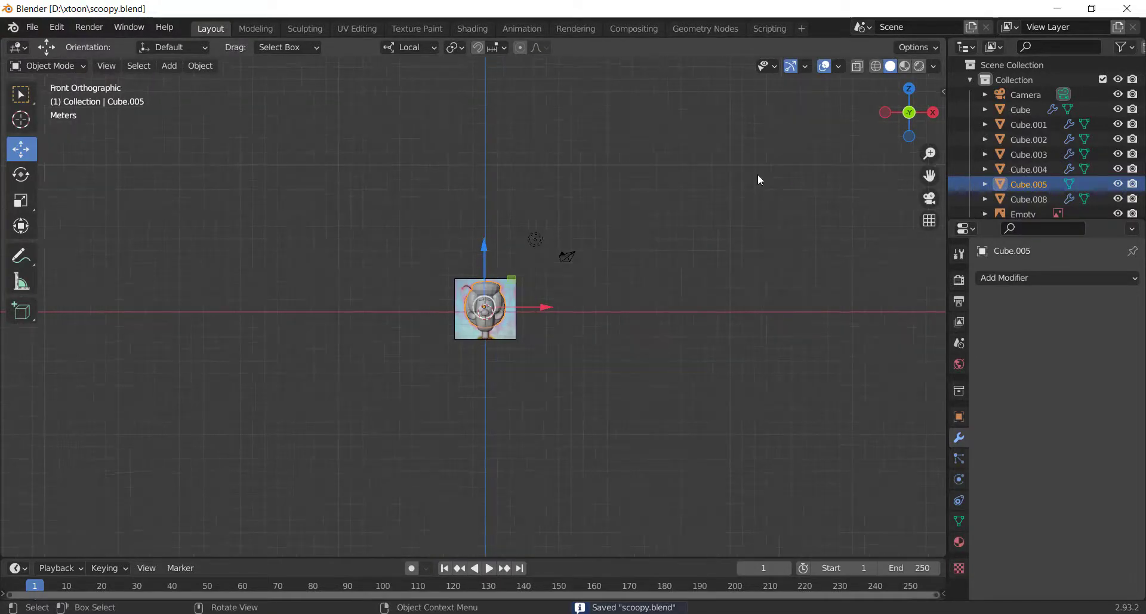
scroll(597, 288, up, 7)
mouse_move(531, 270)
shift+middle_down()
mouse_move(469, 272)
mouse_move(478, 273)
shift+middle_up()
scroll(478, 273, up, 1)
click(57, 67)
click(57, 112)
scroll(418, 239, up, 1)
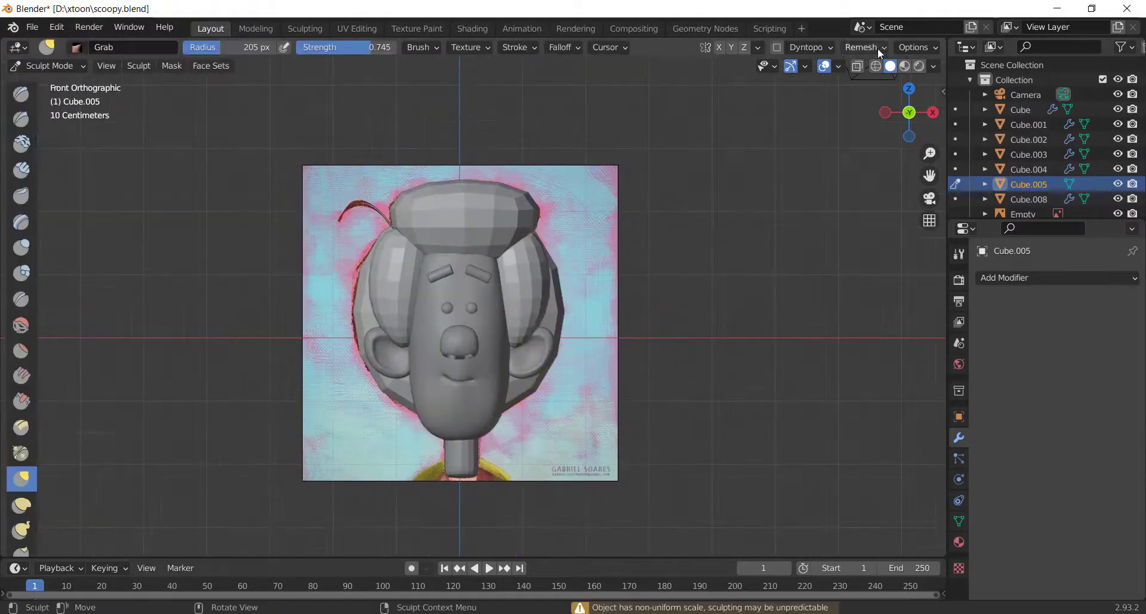
Remesh the joined hair and even out its facets with the Smooth brush at 205 px radius, 0.560 strength and X symmetry.
click(877, 48)
double_click(862, 76)
click(862, 191)
scroll(538, 217, up, 2)
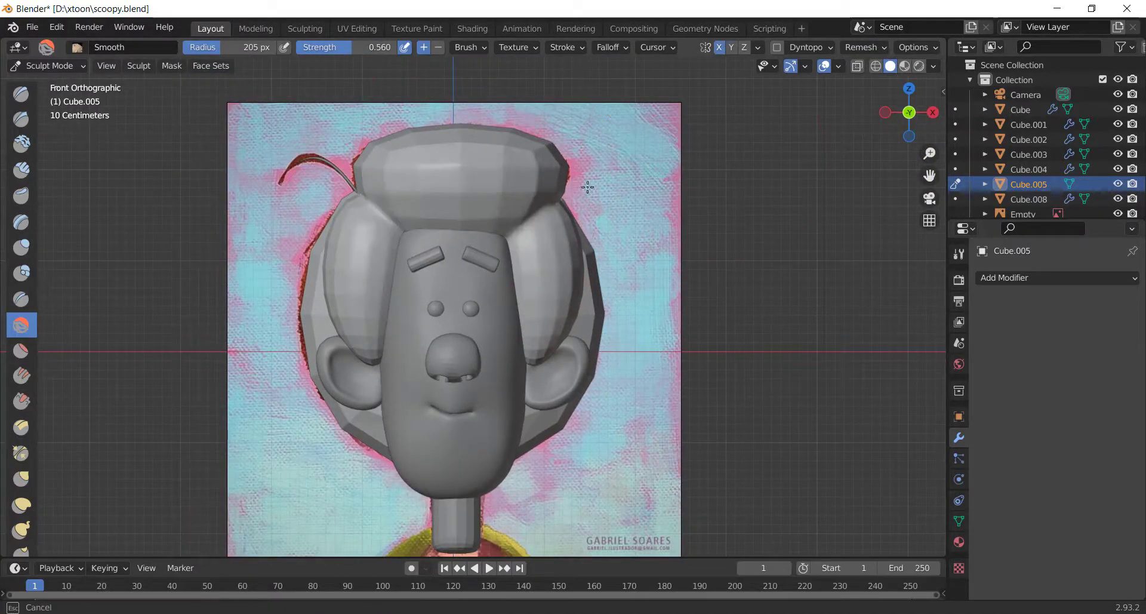
middle_drag(588, 186, 476, 191)
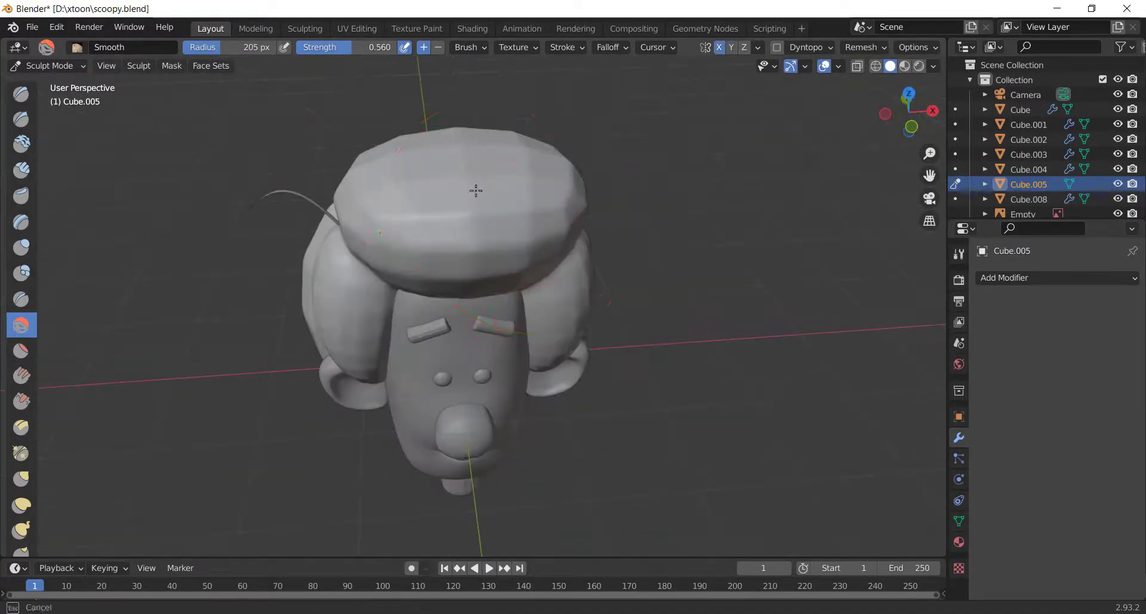
key(KP_1)
scroll(581, 359, up, 2)
shift+middle_drag(621, 531, 484, 474)
scroll(492, 450, down, 3)
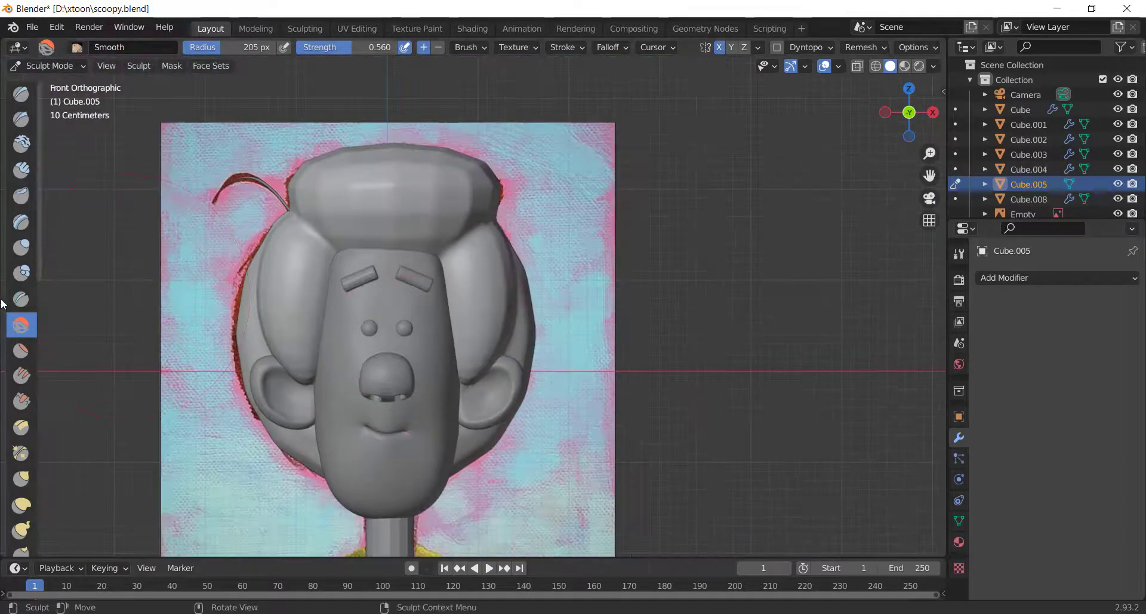
Work the seams between the top and side hair with the Crease brush at 114 px radius, and save the file.
click(21, 299)
scroll(466, 251, up, 3)
shift+middle_drag(466, 238, 465, 374)
drag(220, 50, 203, 50)
scroll(477, 310, up, 1)
mouse_move(507, 305)
middle_down()
mouse_move(444, 309)
mouse_move(482, 311)
middle_up()
scroll(444, 309, up, 2)
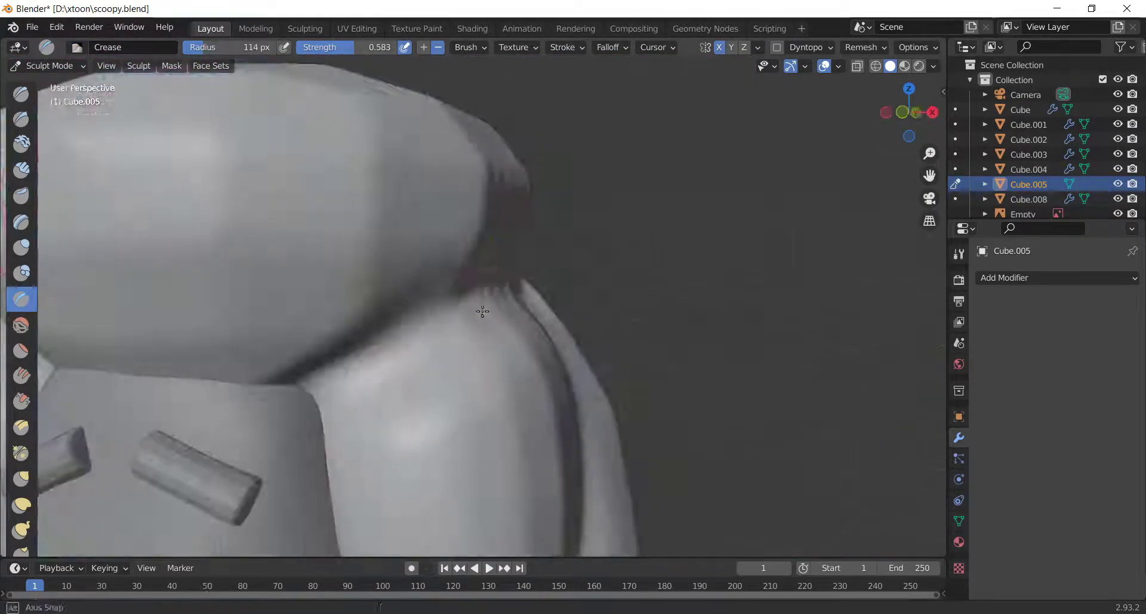
scroll(482, 311, down, 4)
key(KP_1)
key(ctrl+s)
Pull a forelock out of the top hair over the forehead with the Snake Hook brush.
scroll(584, 358, down, 2)
click(22, 505)
middle_drag(299, 358, 344, 370)
click(22, 530)
drag(203, 48, 225, 48)
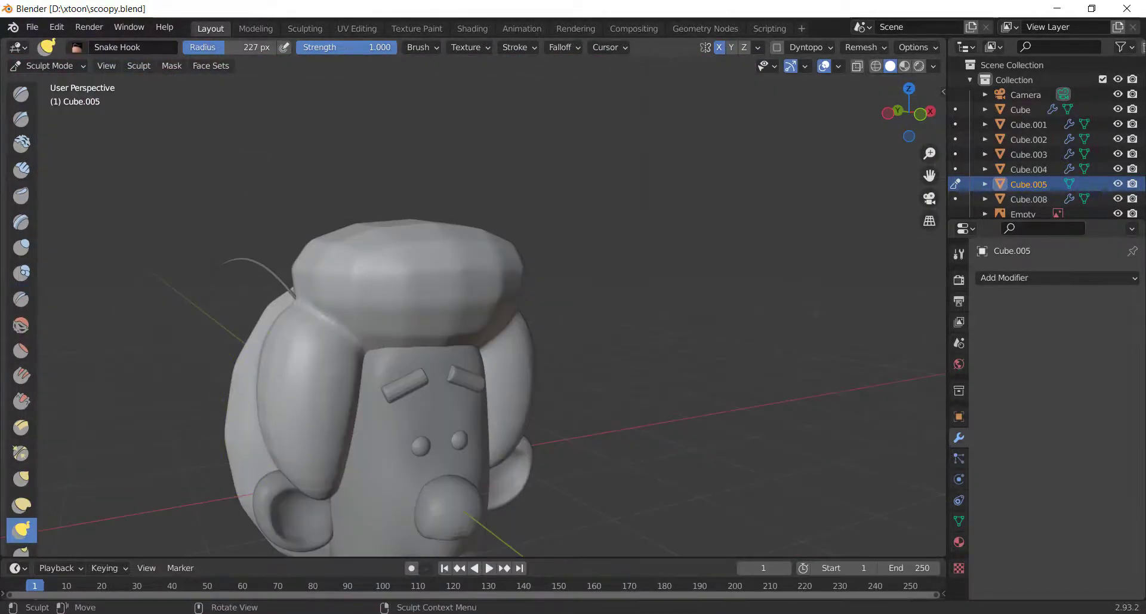
drag(471, 333, 482, 358)
middle_drag(465, 134, 555, 118)
drag(551, 272, 597, 244)
mouse_move(603, 244)
middle_down()
mouse_move(508, 275)
mouse_move(587, 289)
middle_up()
key(KP_1)
scroll(541, 312, down, 1)
Shape the forelock and top hair with the Grab brush at 262 px radius, checking them against the reference in wireframe.
click(22, 479)
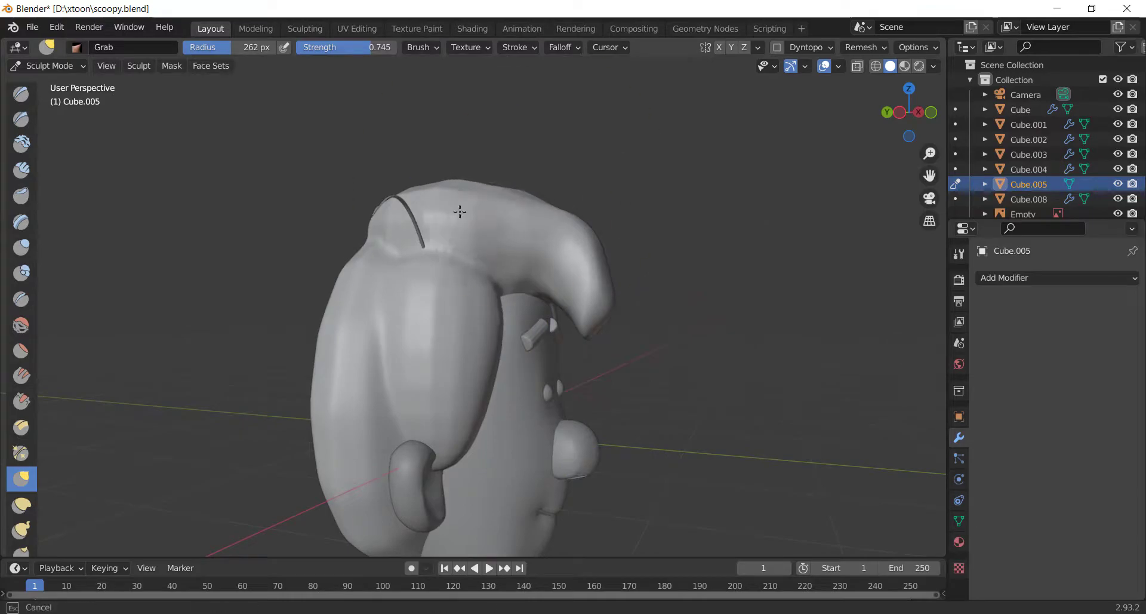
drag(394, 278, 407, 274)
key(KP_1)
scroll(509, 268, up, 4)
key(shift+z)
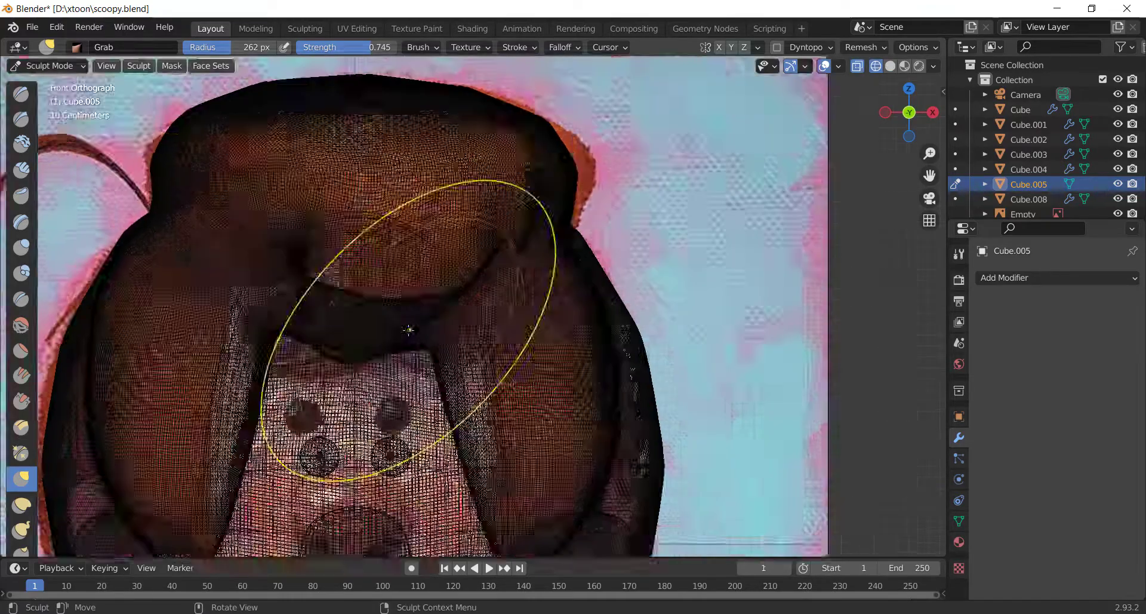
key(shift+z)
scroll(410, 328, down, 1)
shift+middle_drag(437, 337, 444, 339)
scroll(444, 334, up, 1)
drag(446, 282, 442, 263)
Refine the forelock's surface from several angles and save the file.
scroll(445, 263, down, 4)
middle_drag(447, 263, 594, 296)
key(KP_1)
scroll(594, 296, down, 3)
scroll(567, 257, up, 5)
key(s)
middle_drag(495, 171, 455, 248)
scroll(455, 249, down, 3)
key(KP_1)
key(ctrl+s)
Reshape the rear outline of the hair with the Grab brush at 375 px radius and 0.815 strength.
middle_drag(583, 360, 463, 260)
drag(463, 260, 459, 286)
scroll(334, 280, up, 2)
mouse_move(459, 287)
middle_down()
mouse_move(334, 280)
mouse_move(417, 297)
middle_up()
click(27, 485)
key(KP_7)
scroll(533, 415, up, 1)
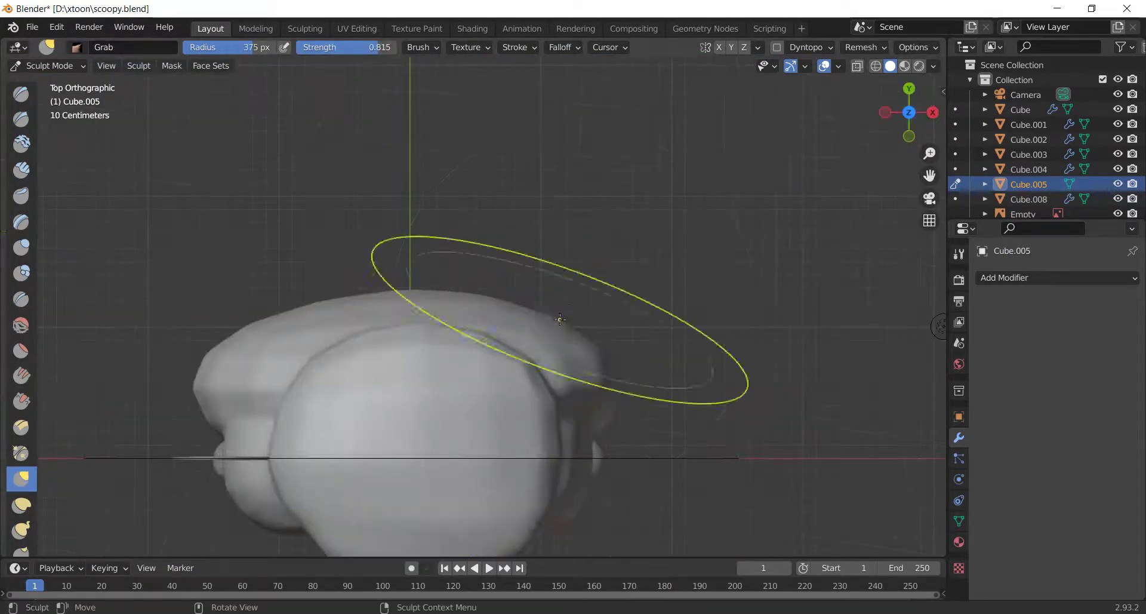
drag(531, 325, 520, 349)
scroll(508, 310, down, 1)
middle_drag(495, 257, 472, 388)
drag(468, 162, 469, 206)
Adjust the sides of the back hair from behind with the Grab brush and X symmetry enabled.
key(KP_7)
key(ctrl+KP_1)
drag(660, 256, 655, 257)
middle_drag(655, 256, 540, 331)
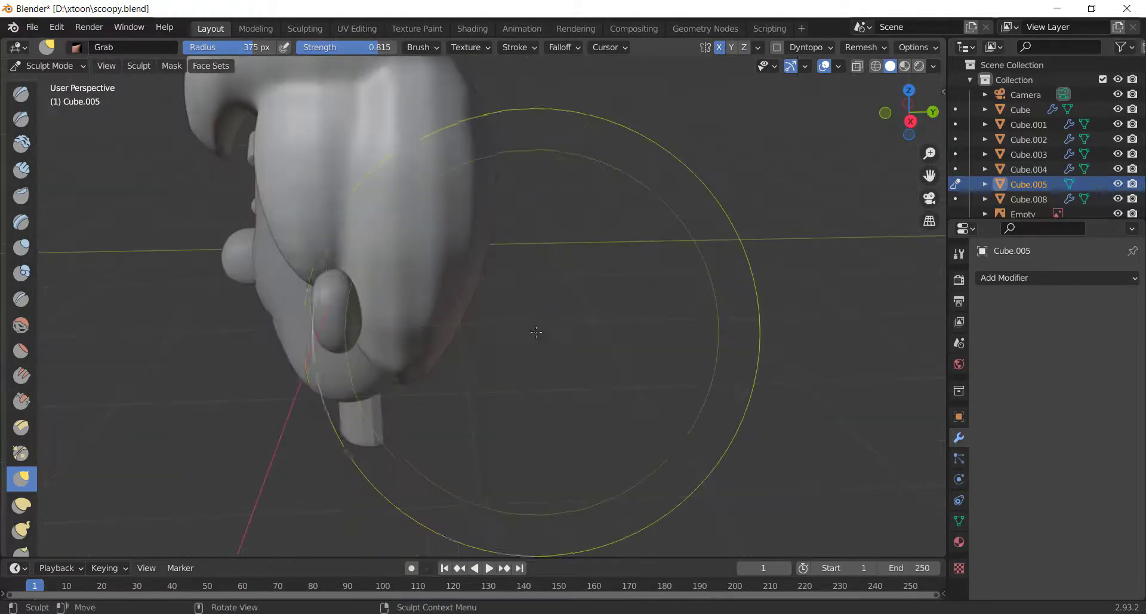
key(KP_1)
scroll(531, 331, up, 1)
key(ctrl+KP_1)
scroll(418, 352, up, 1)
middle_drag(358, 360, 393, 372)
scroll(312, 204, down, 1)
key(KP_7)
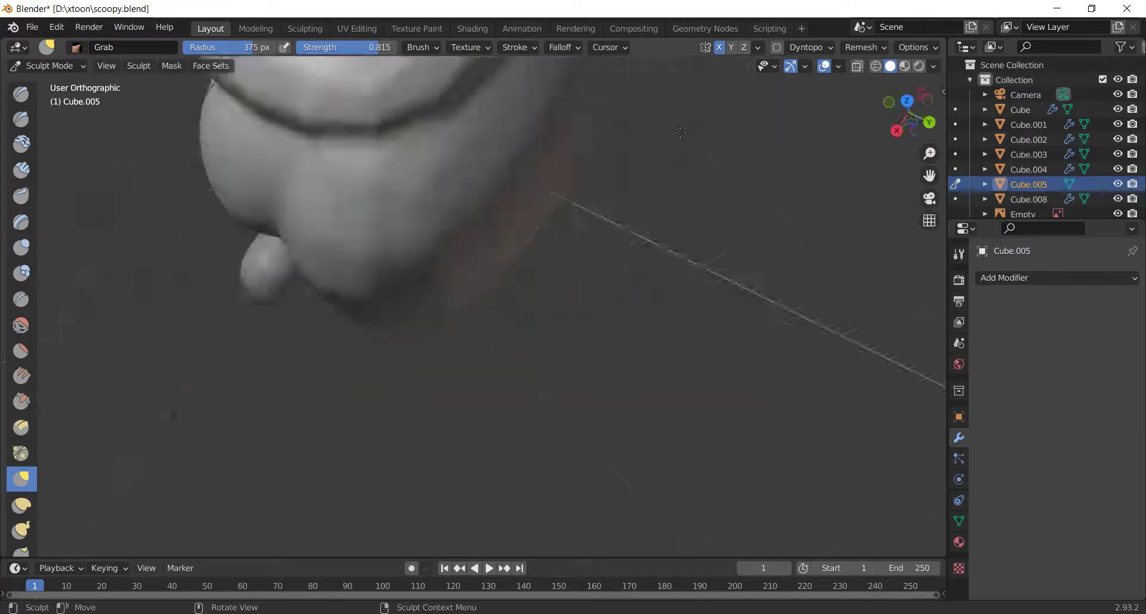
Round out the rear corners of the back hair from above with the Grab brush, and save the file.
drag(614, 358, 648, 337)
shift+middle_drag(648, 337, 683, 257)
scroll(683, 262, up, 1)
drag(682, 305, 657, 263)
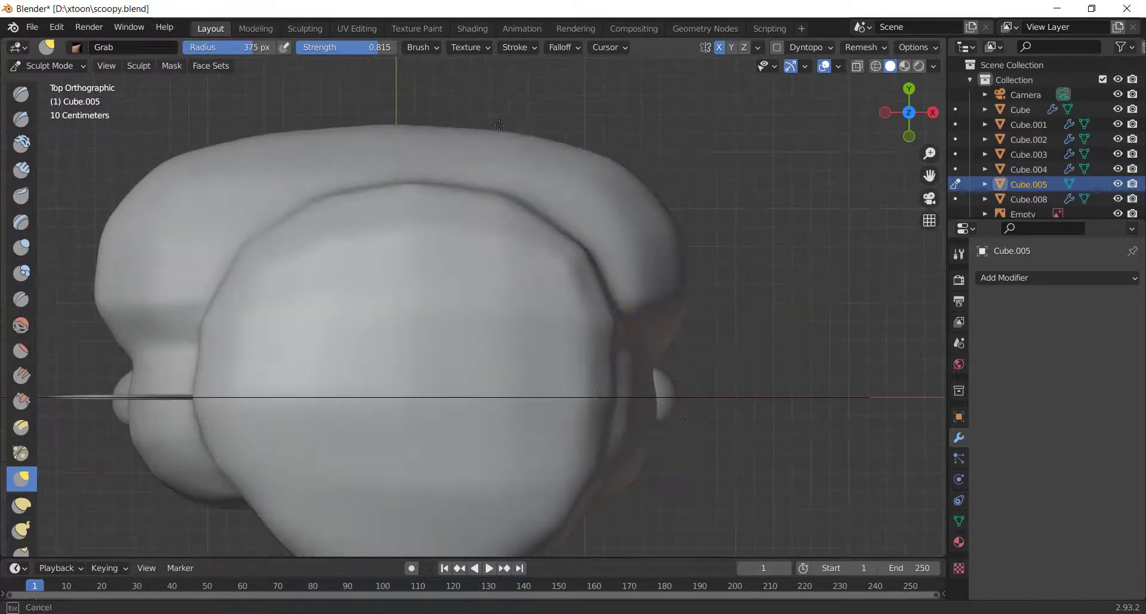
scroll(338, 438, down, 4)
key(ctrl+s)
scroll(338, 437, up, 4)
shift+middle_drag(251, 386, 312, 284)
key(KP_1)
scroll(632, 284, down, 5)
middle_drag(647, 284, 626, 281)
key(KP_1)
scroll(626, 281, up, 4)
key(ctrl+s)
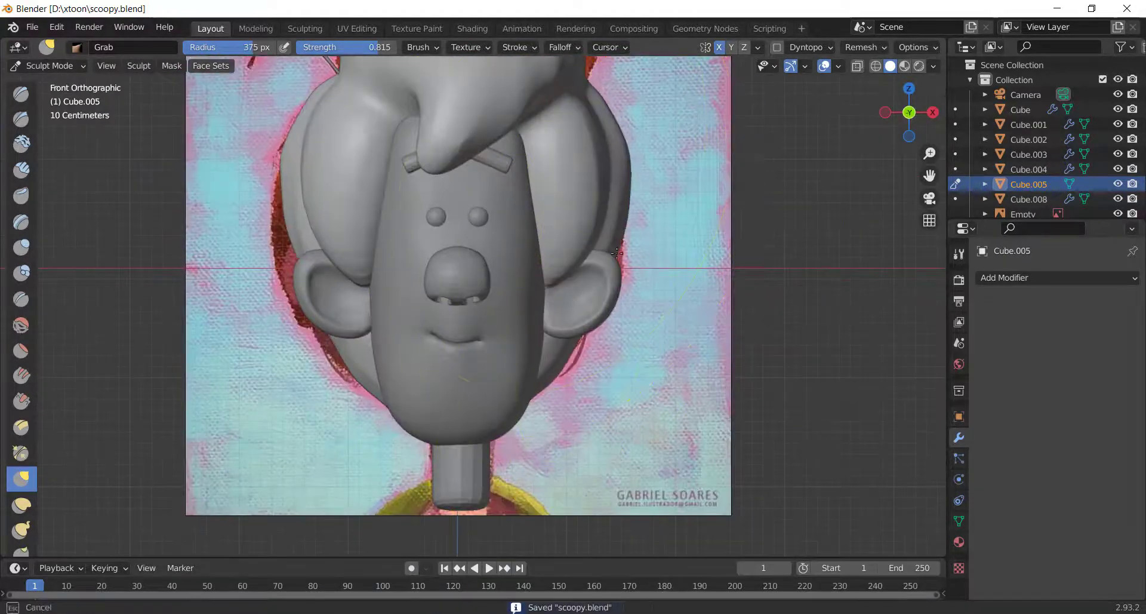
Turn off X symmetry, pull the forelock towards the painted shape with the Grab brush, and save the file.
middle_drag(621, 179, 597, 185)
key(KP_1)
scroll(484, 185, up, 4)
click(719, 47)
shift+middle_drag(485, 185, 478, 230)
drag(436, 230, 470, 225)
scroll(469, 225, down, 2)
scroll(389, 151, down, 3)
key(ctrl+s)
Sculpt hair strand lines down the back hair with the Crease brush at 20 px radius and 0.197 strength.
key(shift+c)
middle_drag(389, 152, 530, 307)
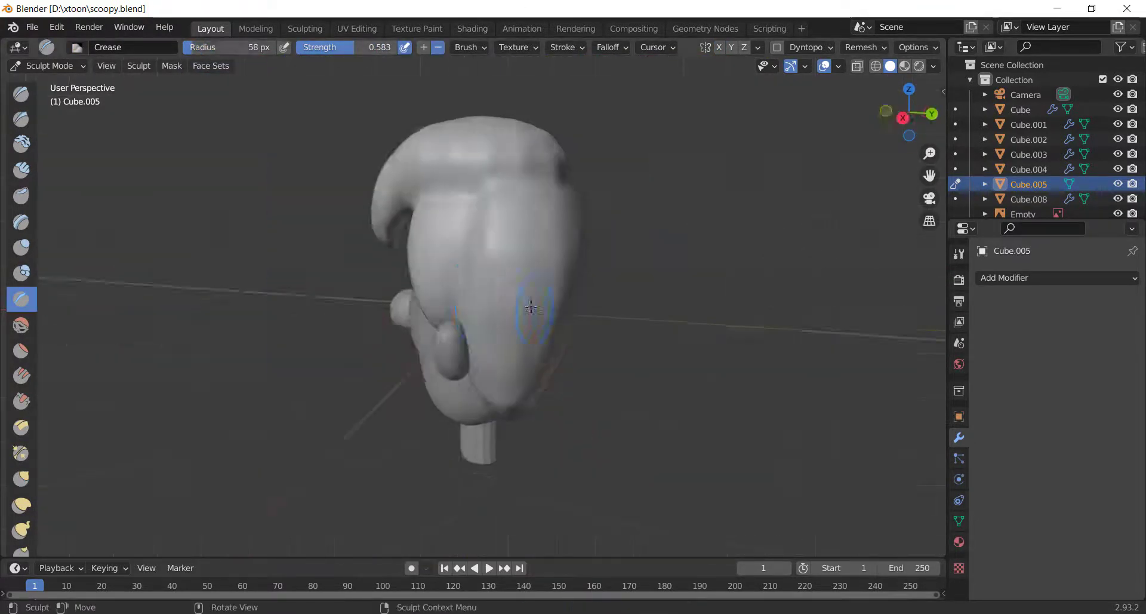
key(ctrl+KP_1)
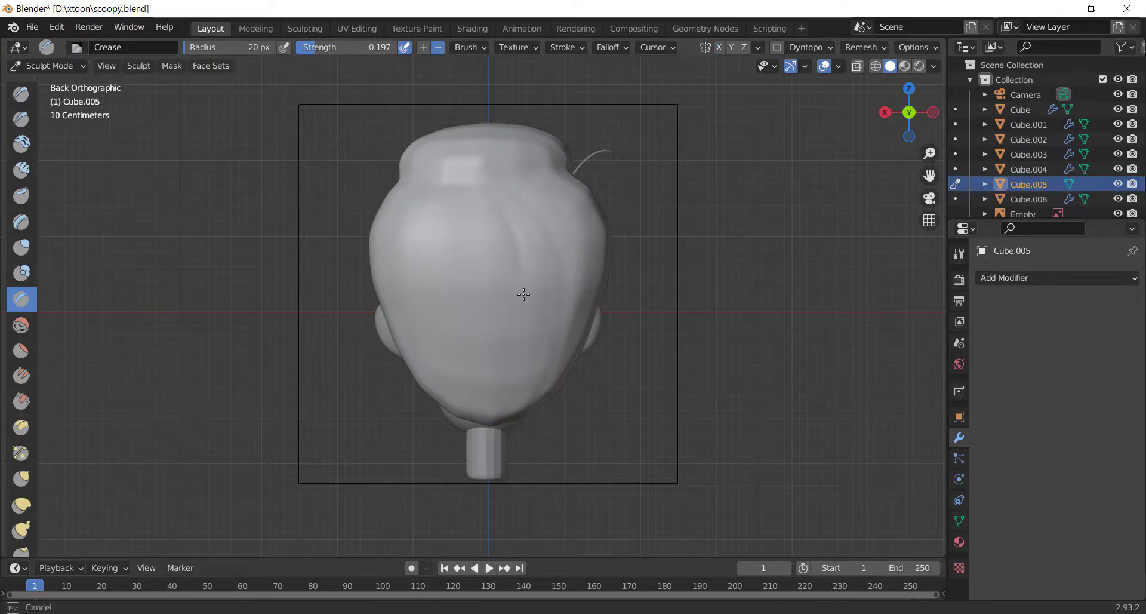
middle_drag(550, 208, 468, 235)
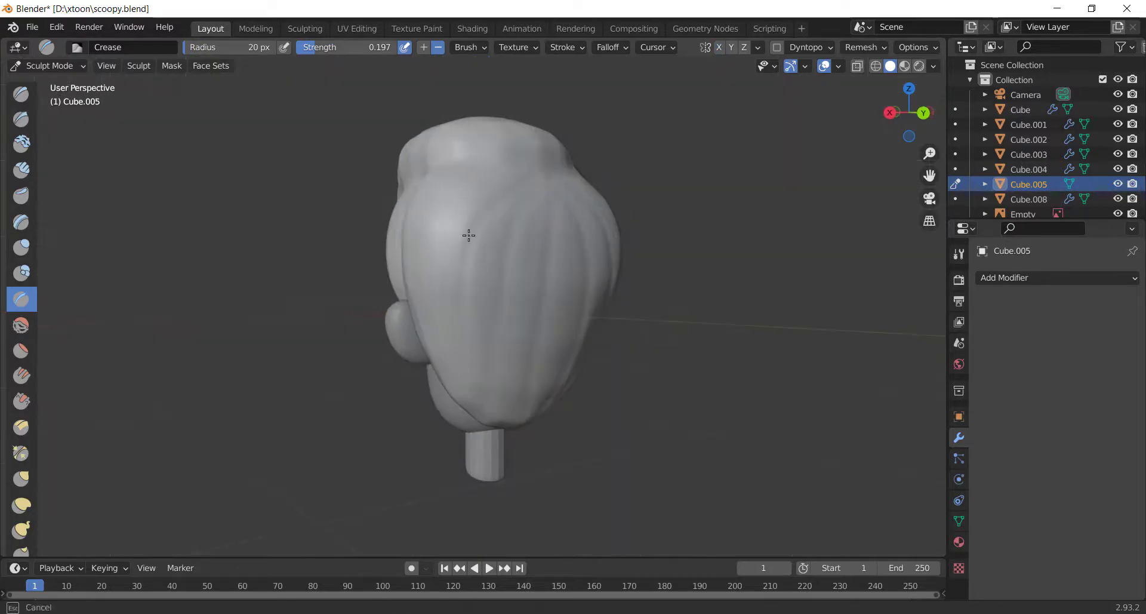
middle_drag(420, 339, 474, 160)
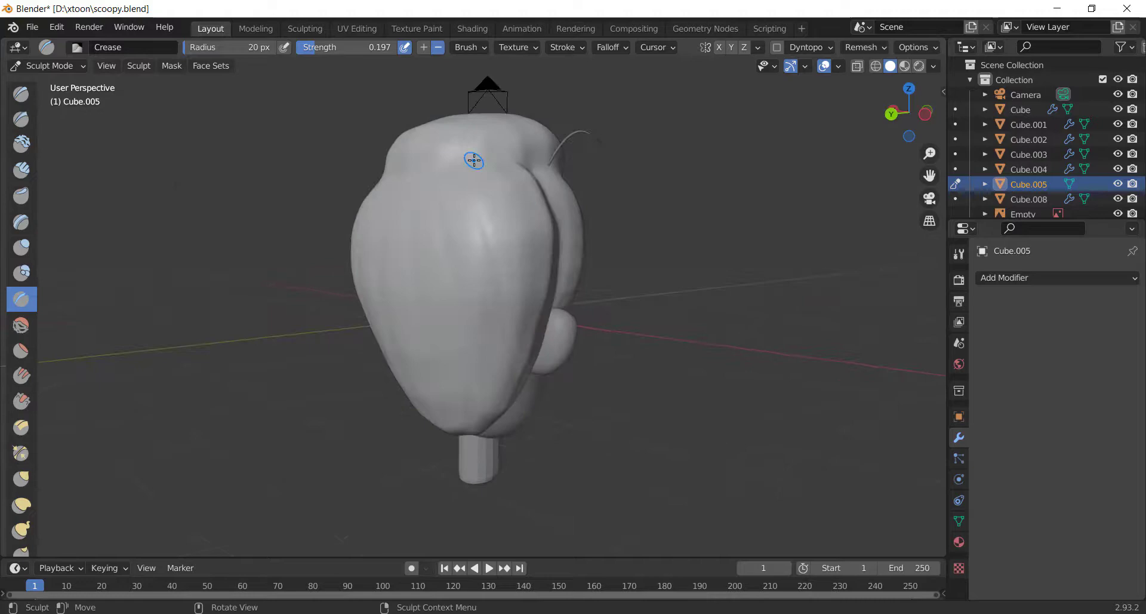
Deepen the back hair's strand lines with the Crease brush in Add direction, using a pressure-sensitive 51 px radius.
click(425, 52)
click(284, 48)
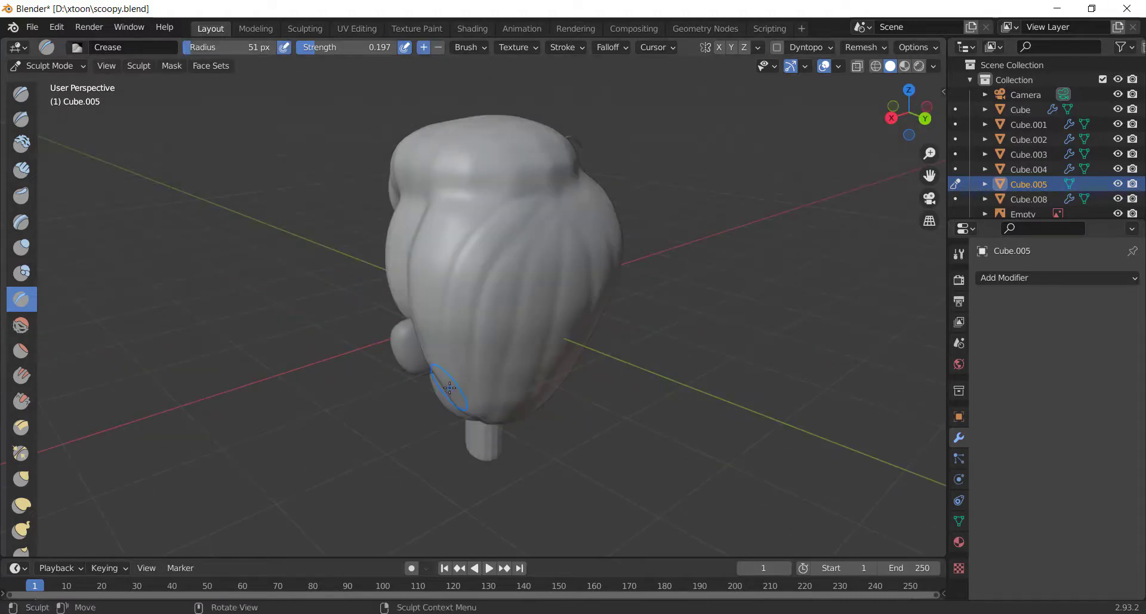
middle_drag(450, 388, 493, 215)
key(KP_1)
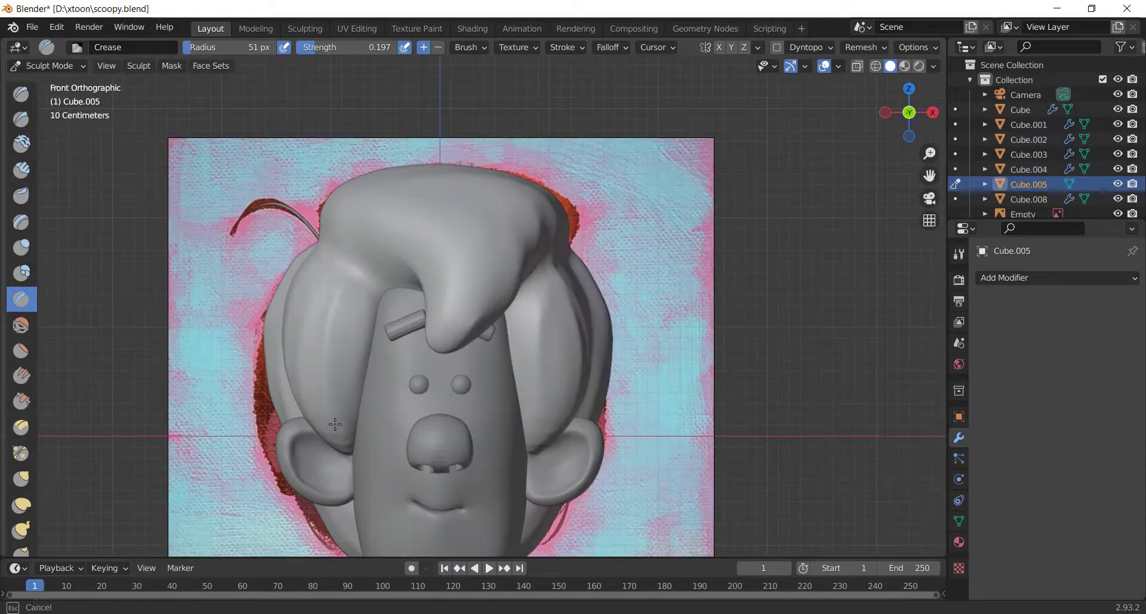
Sculpt strand ridges into the side hair and forelock with the inverted Crease brush, and save the file.
mouse_move(473, 324)
middle_down()
mouse_move(435, 243)
mouse_move(549, 345)
mouse_move(581, 219)
mouse_move(543, 250)
mouse_move(514, 239)
mouse_move(473, 182)
middle_up()
ctrl+drag(473, 182, 446, 375)
middle_drag(446, 374, 545, 320)
scroll(545, 319, down, 4)
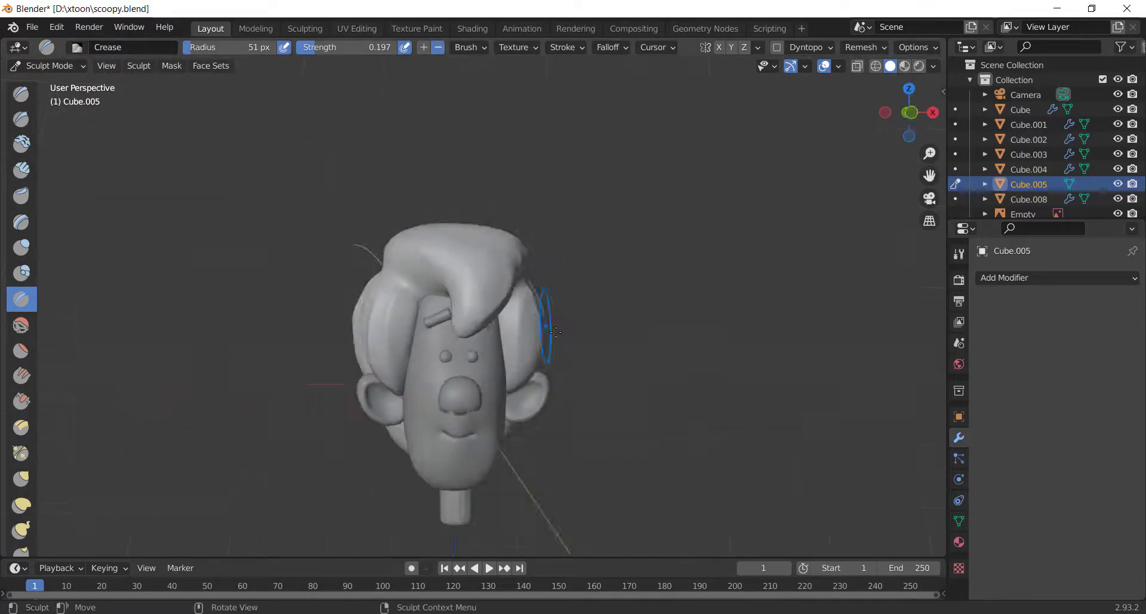
key(KP_1)
key(ctrl+s)
Raise the Crease brush strength to 0.256 and define strand lines on the forelock and side hair.
middle_drag(477, 269, 585, 323)
drag(335, 46, 340, 46)
middle_drag(568, 363, 430, 308)
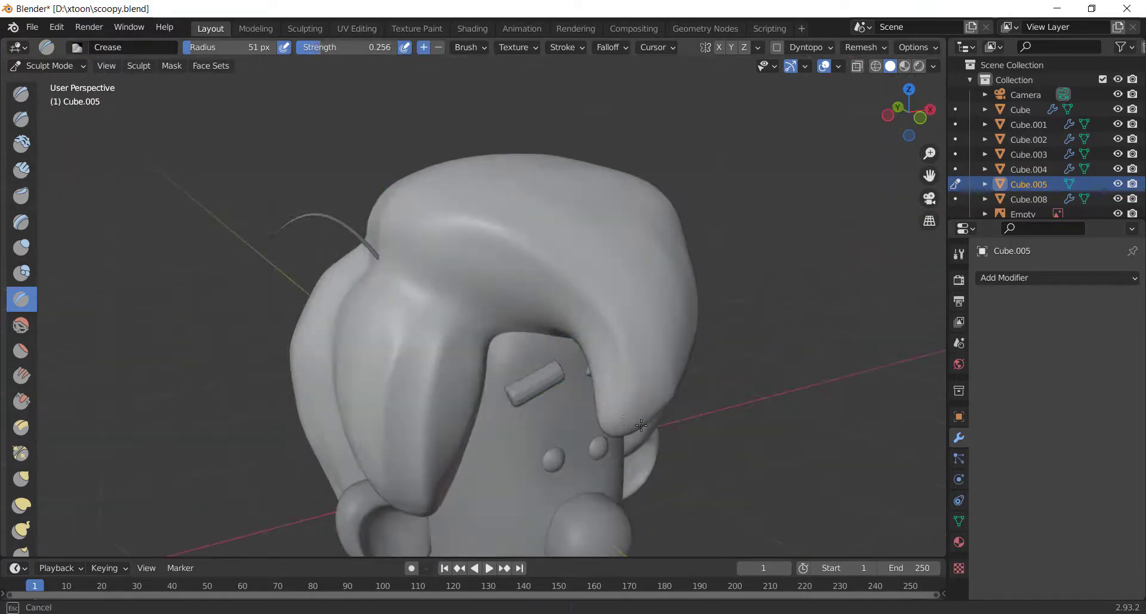
middle_drag(641, 424, 363, 435)
middle_drag(526, 373, 568, 216)
key(KP_1)
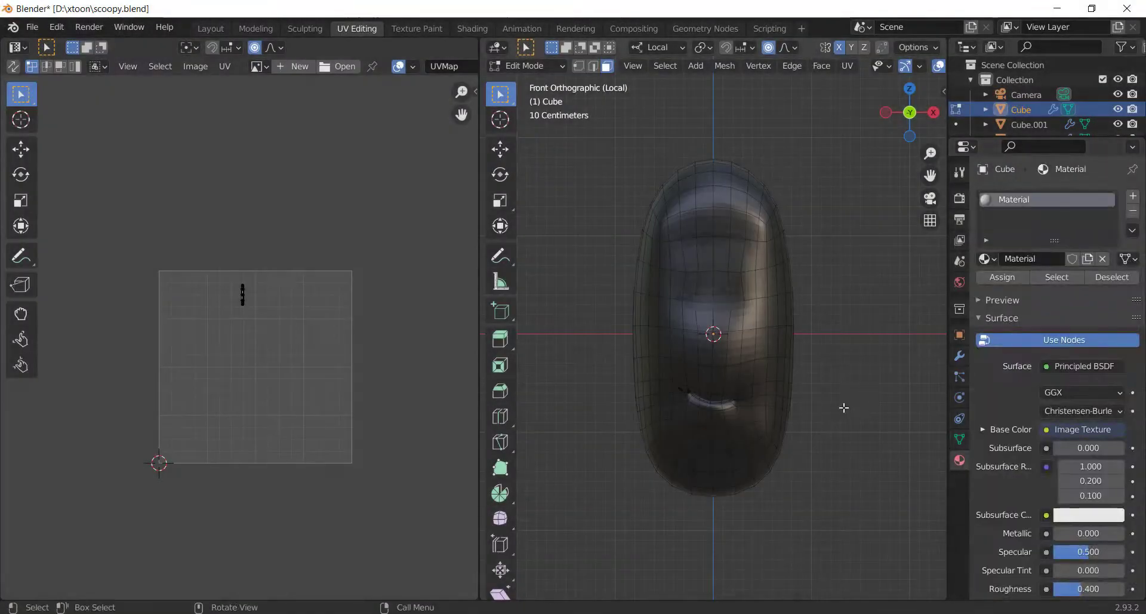
Remove the face mesh's existing material slot and give the face a new material.
key(a)
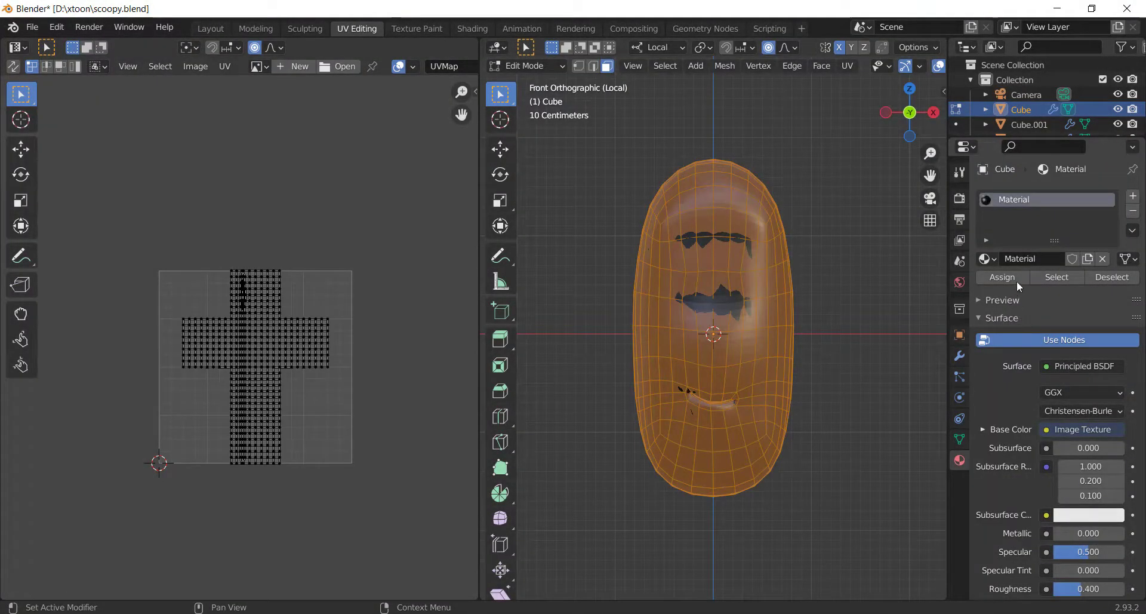
click(980, 302)
click(980, 302)
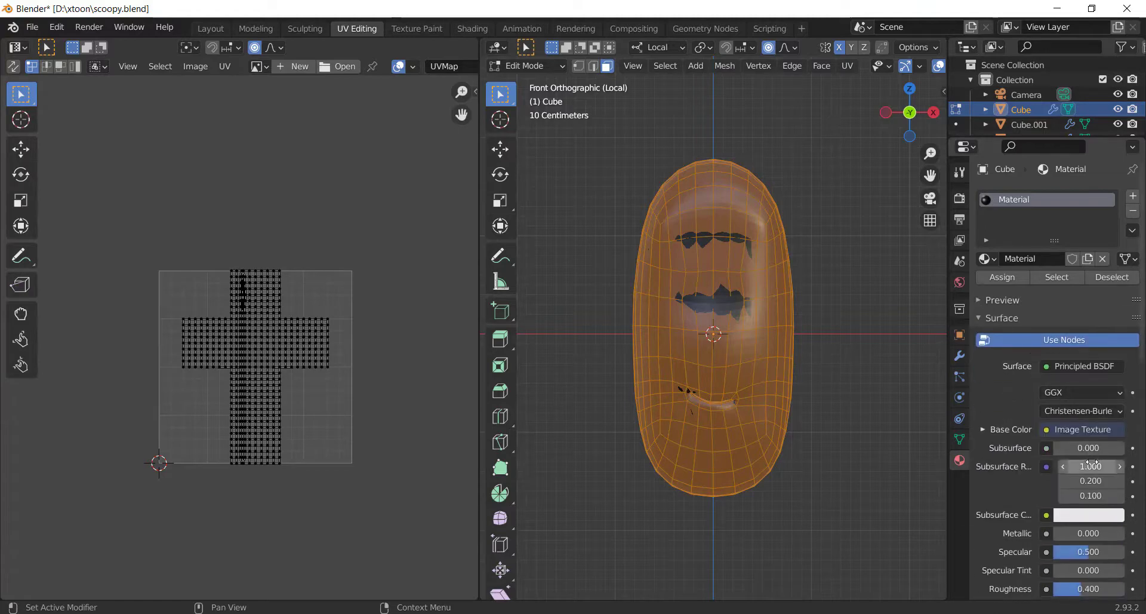
scroll(1091, 361, down, 1)
scroll(1111, 288, up, 1)
key(Tab)
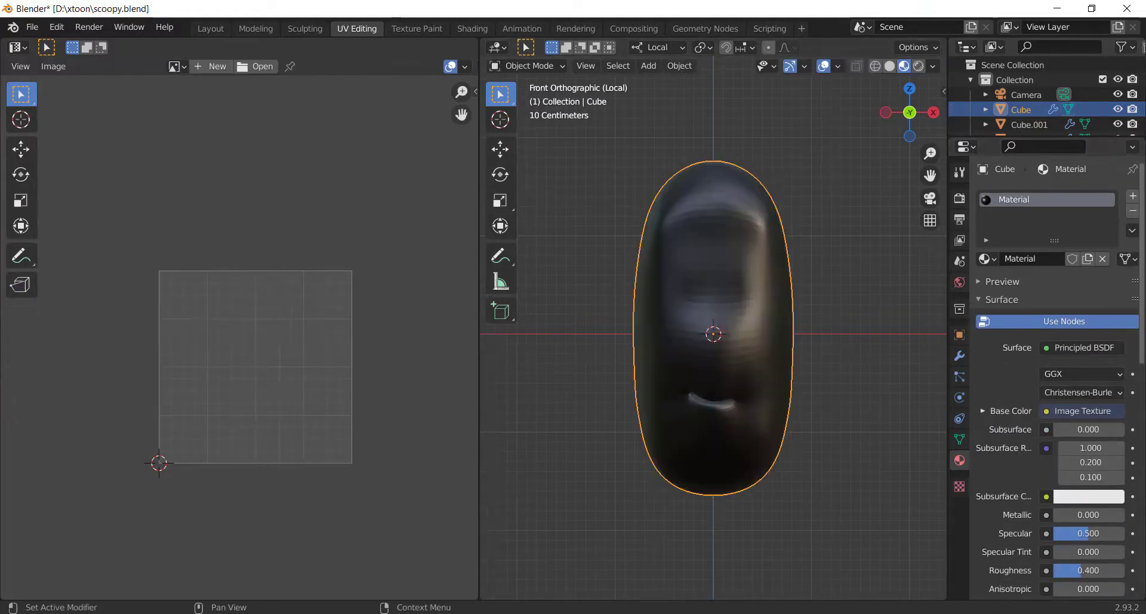
click(1133, 211)
click(1024, 263)
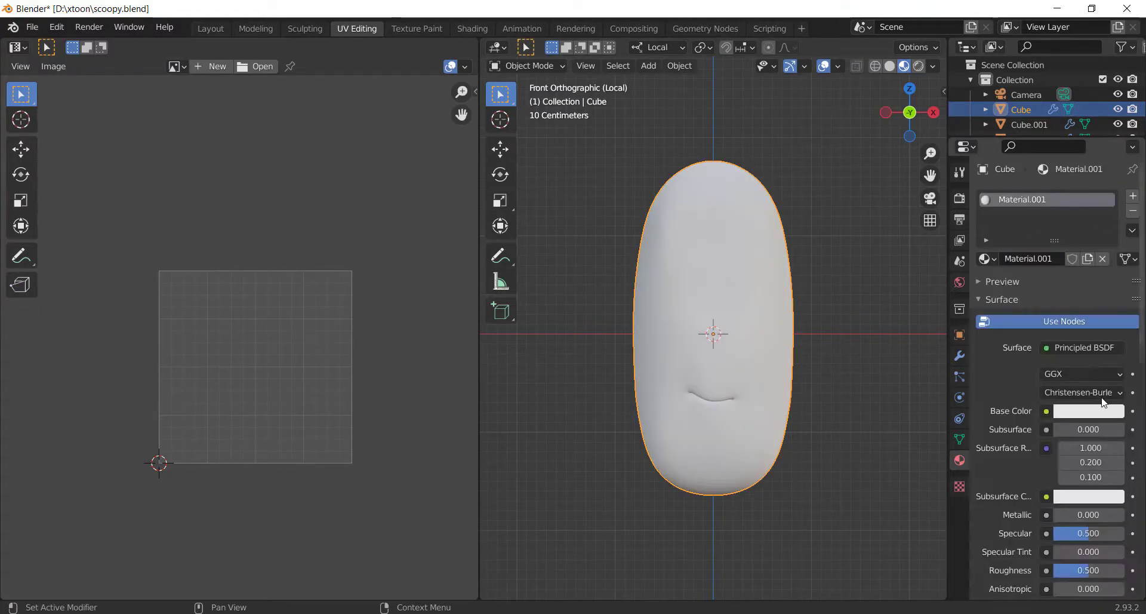
Set the new material's base color to light peach, HSV 0.041, 0.596, 1.000, and save the file.
click(1088, 410)
click(1039, 276)
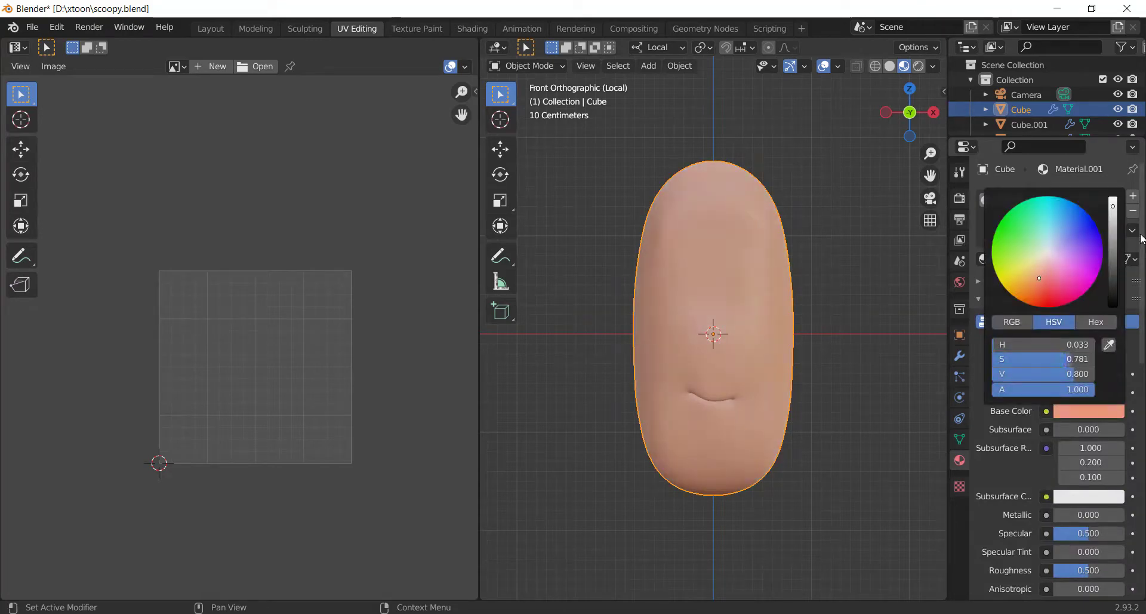
drag(1112, 206, 1113, 197)
click(1040, 273)
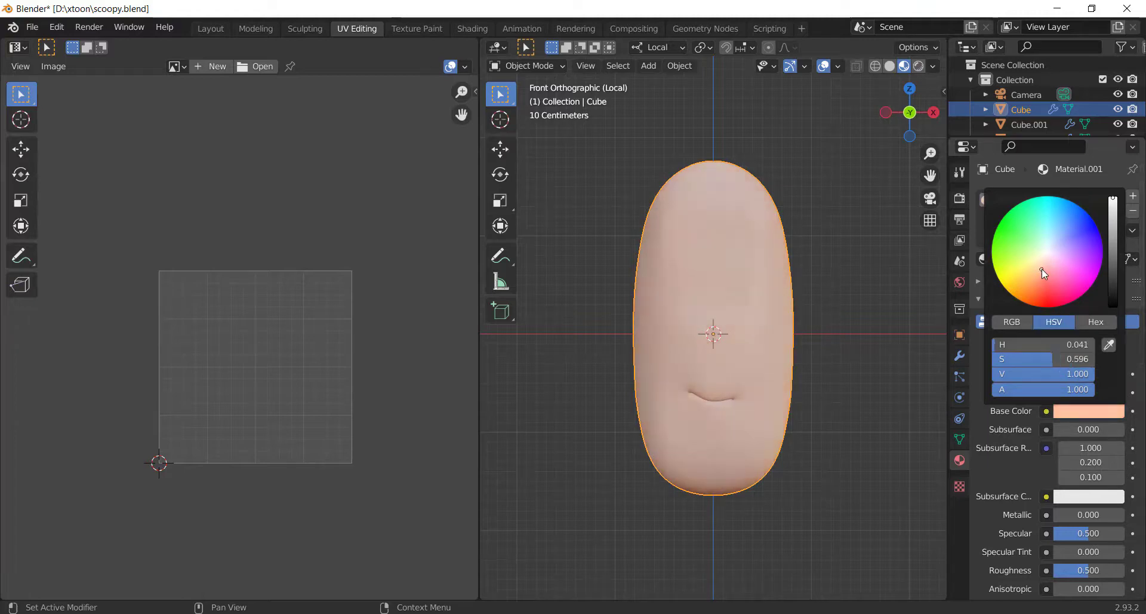
click(841, 358)
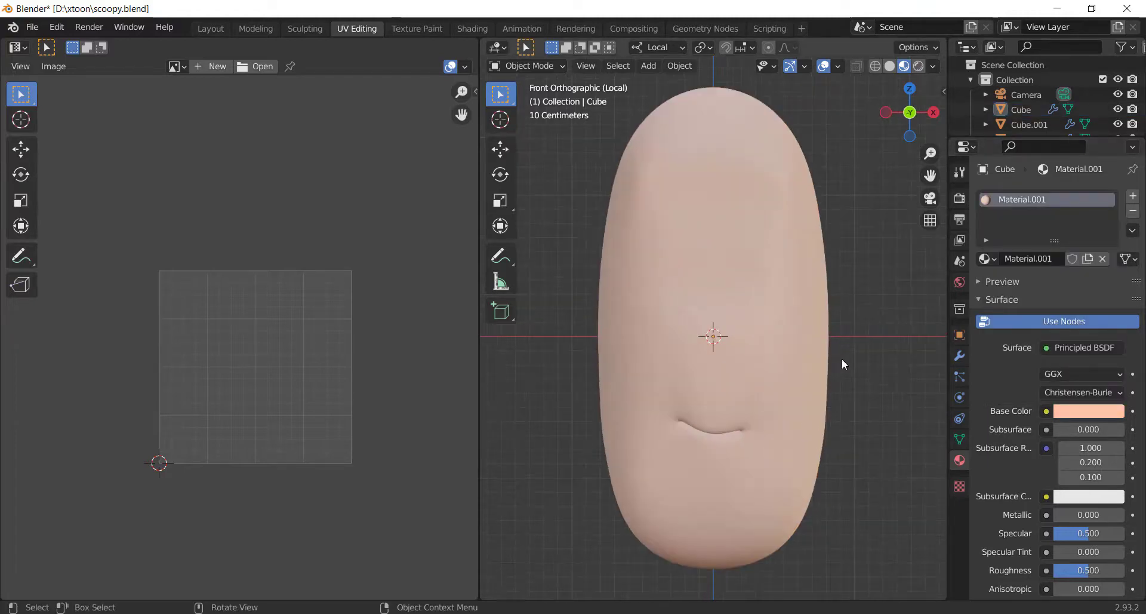
scroll(826, 346, up, 2)
scroll(815, 329, down, 2)
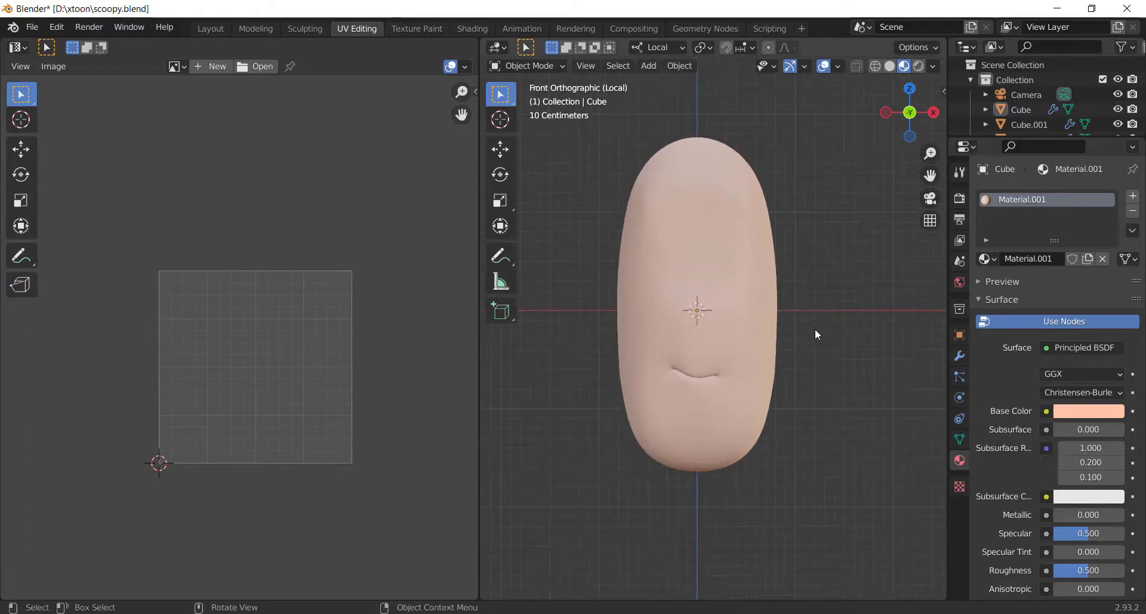
mouse_move(816, 330)
middle_down()
mouse_move(719, 330)
mouse_move(820, 329)
middle_up()
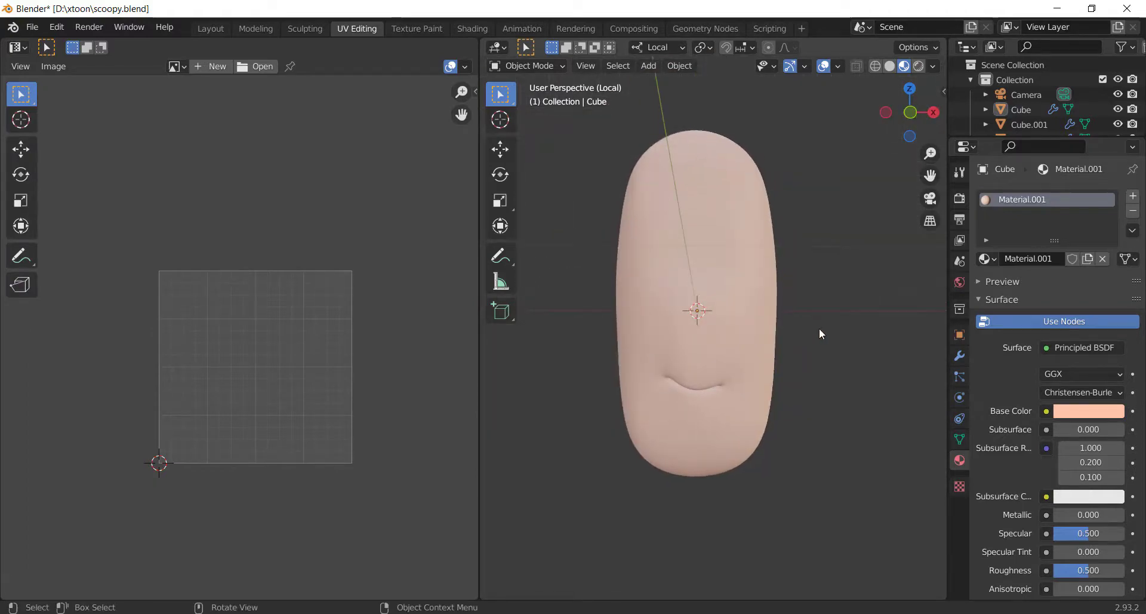
key(KP_1)
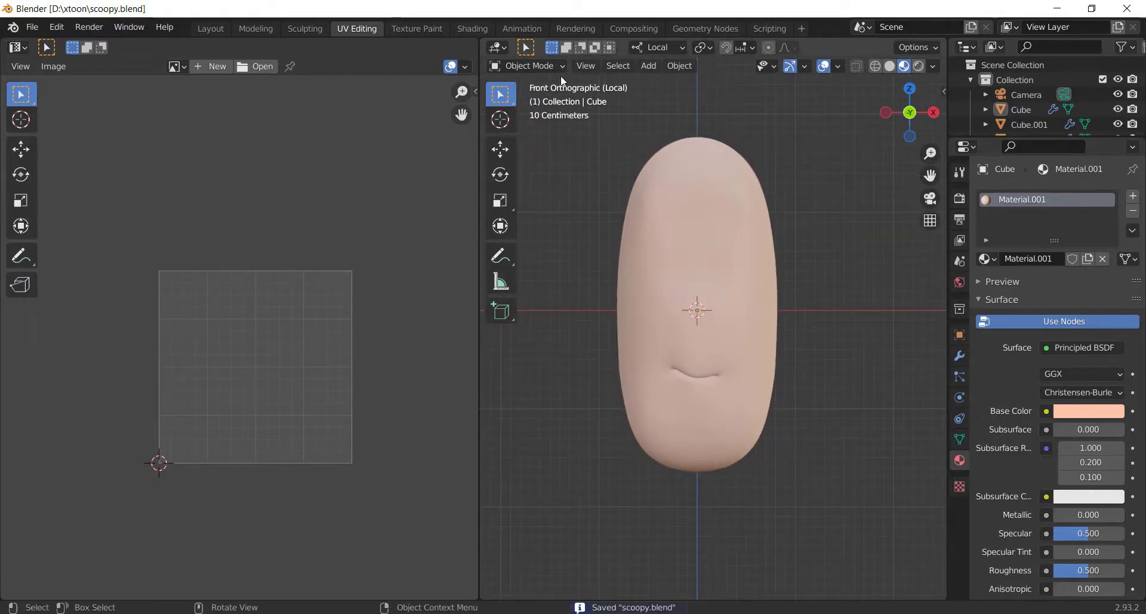
Return to the full head in the Layout workspace, show it in Material Preview shading, and select the face mesh.
click(210, 29)
click(904, 66)
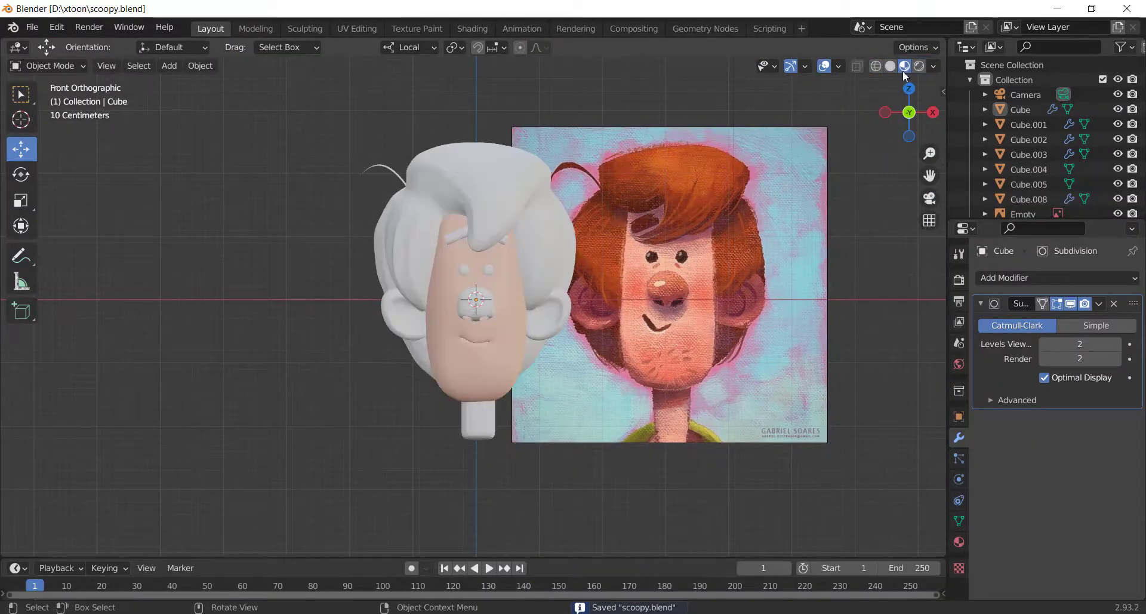
scroll(600, 263, up, 3)
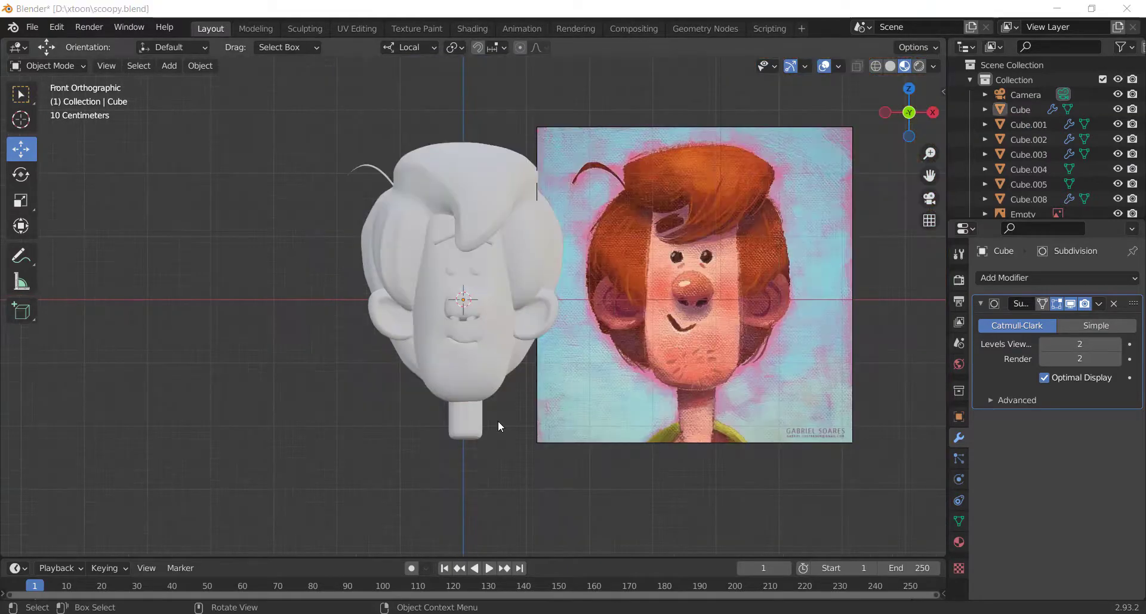
scroll(488, 348, up, 2)
click(497, 299)
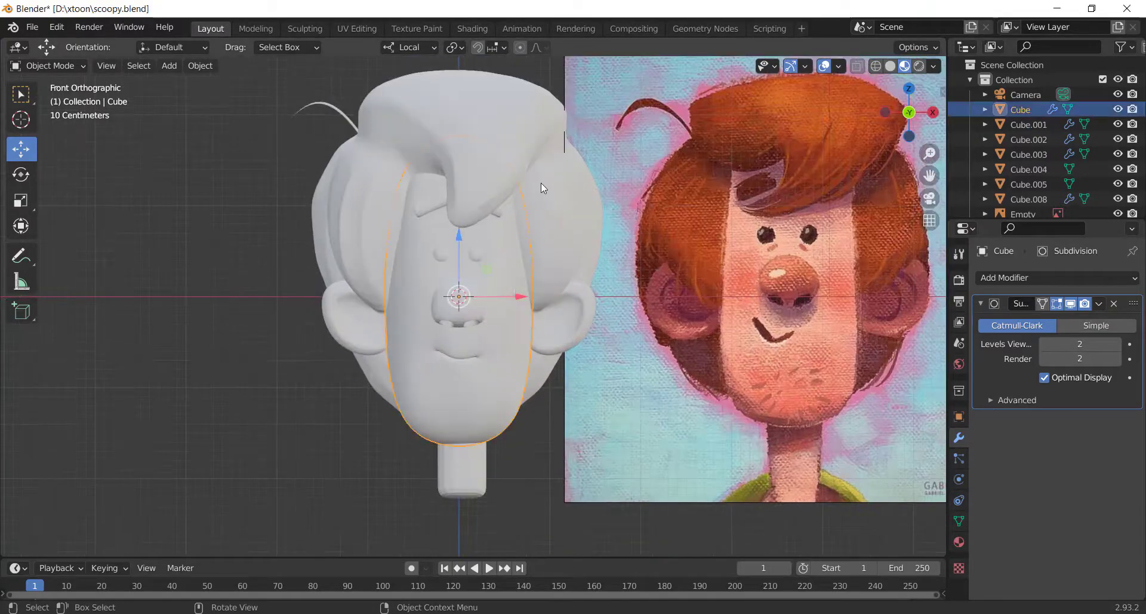
Switch to texture painting and add a 1024 x 1024 px peach Base Color paint slot to the face.
click(418, 29)
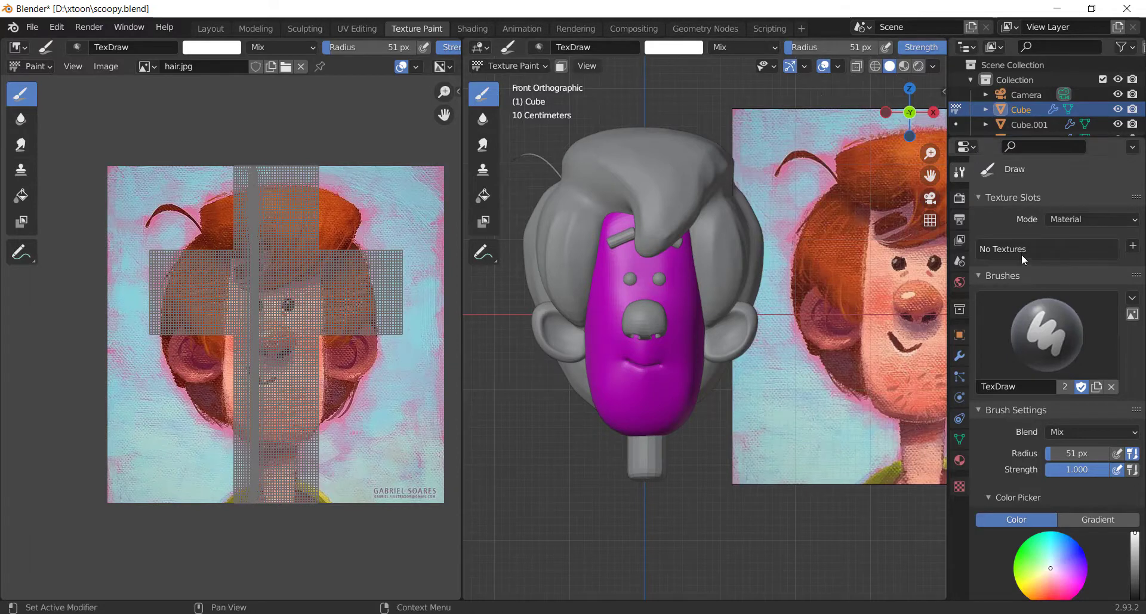
click(1084, 238)
click(1132, 246)
click(1102, 264)
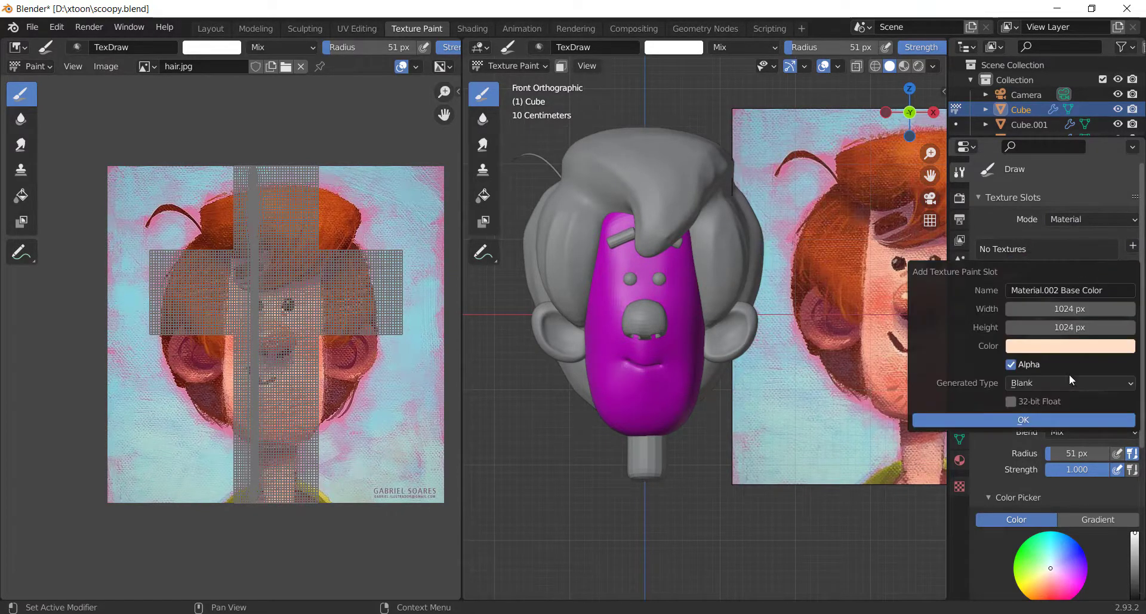
click(1037, 420)
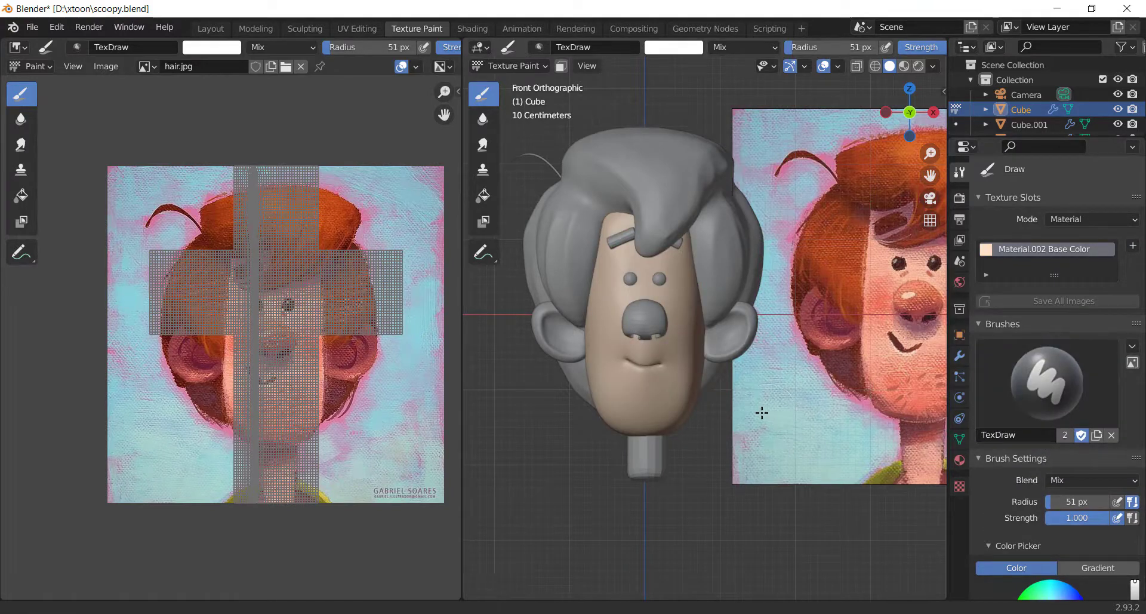
Widen the 3D viewport and set the TexDraw brush to salmon red, 101 px radius and 0.433 strength.
shift+middle_drag(762, 412, 730, 409)
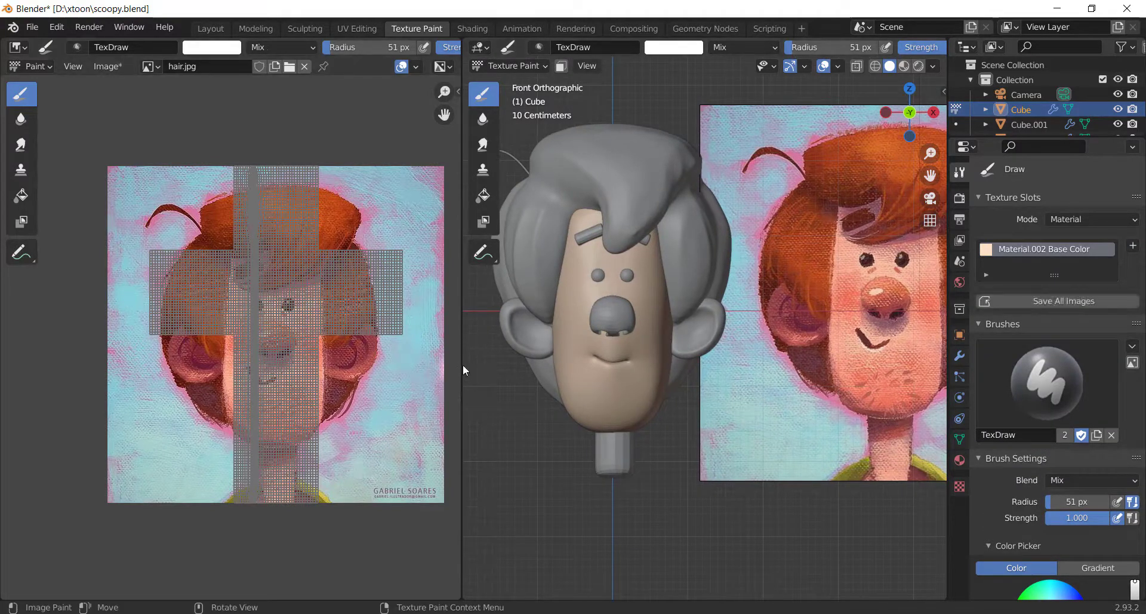
drag(463, 364, 230, 364)
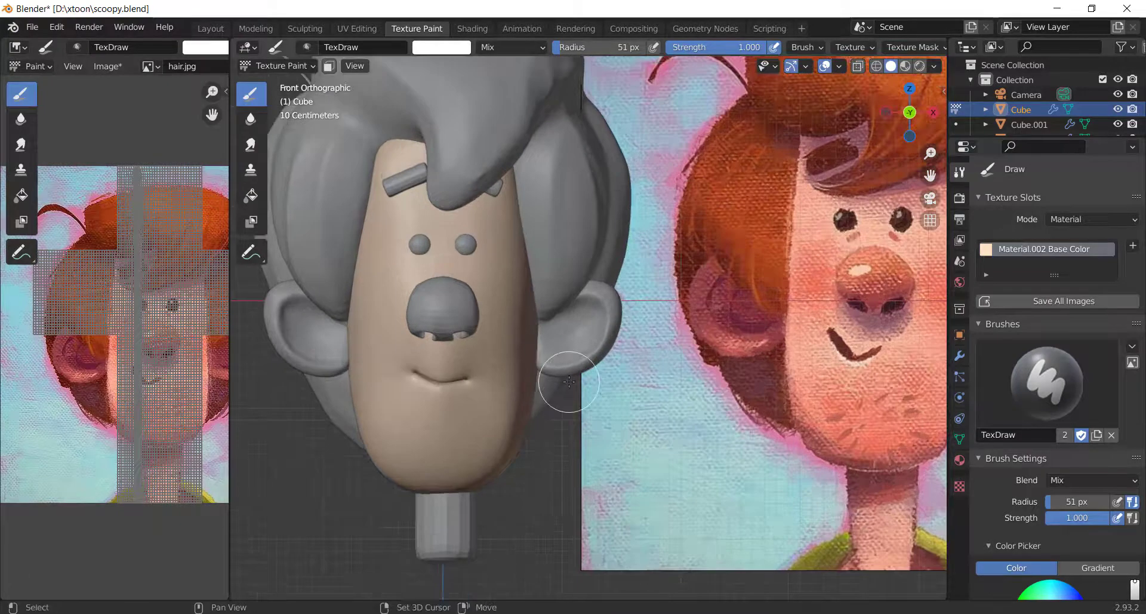
shift+middle_drag(569, 381, 556, 391)
scroll(512, 356, down, 2)
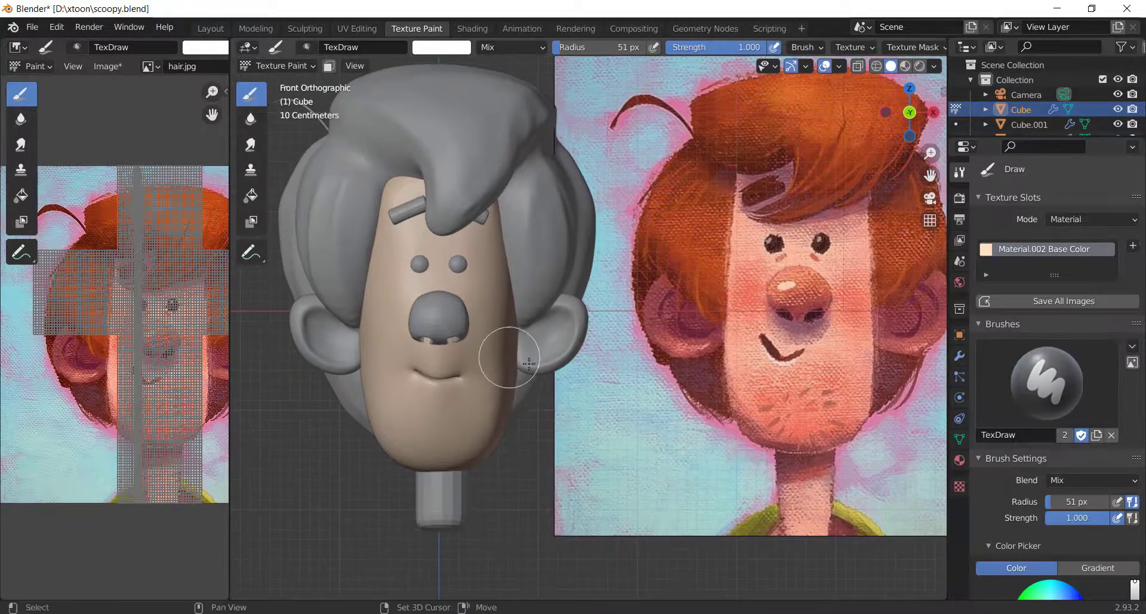
scroll(1011, 464, down, 5)
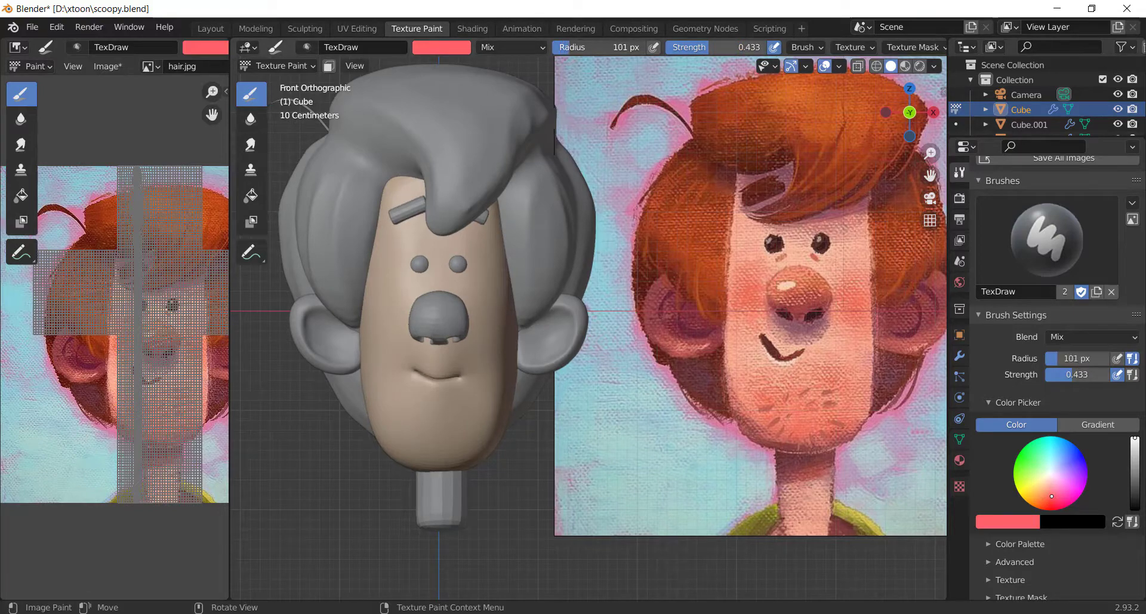
Try painting blush on both cheeks at 0.433 strength with 111 px and 58 px brush radii, undoing each attempt.
drag(492, 327, 519, 329)
key(ctrl+z)
scroll(505, 341, up, 2)
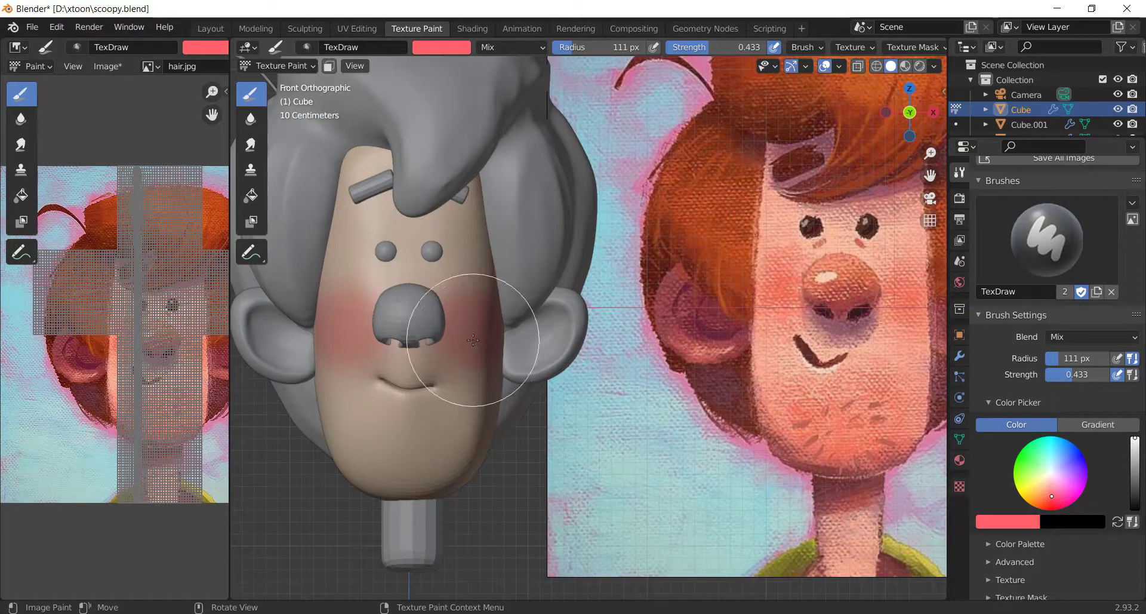
key(ctrl+z)
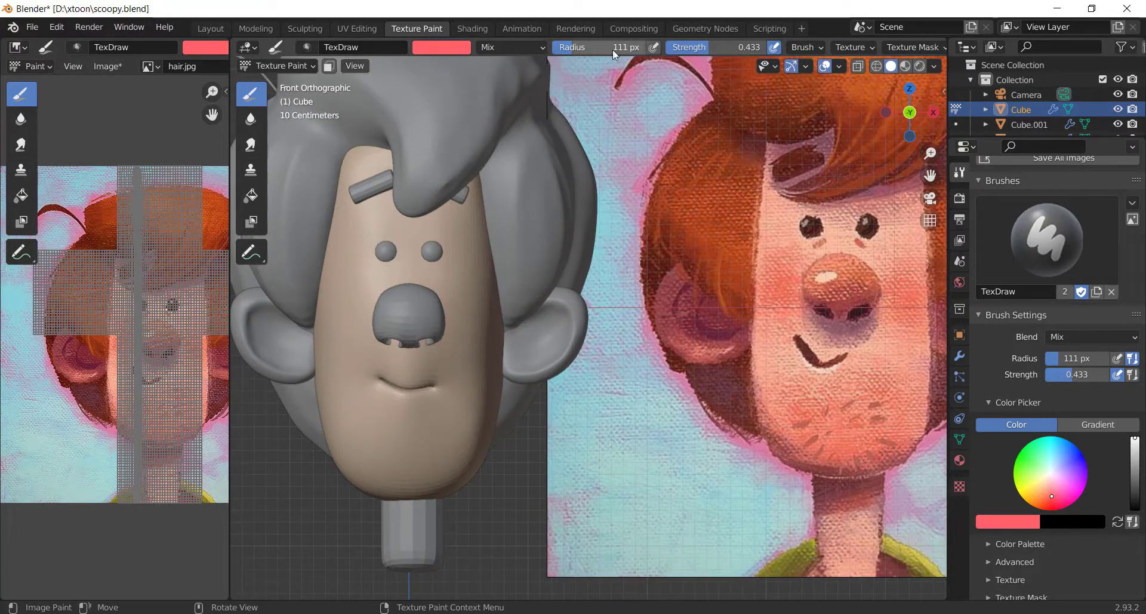
drag(603, 47, 573, 47)
click(472, 324)
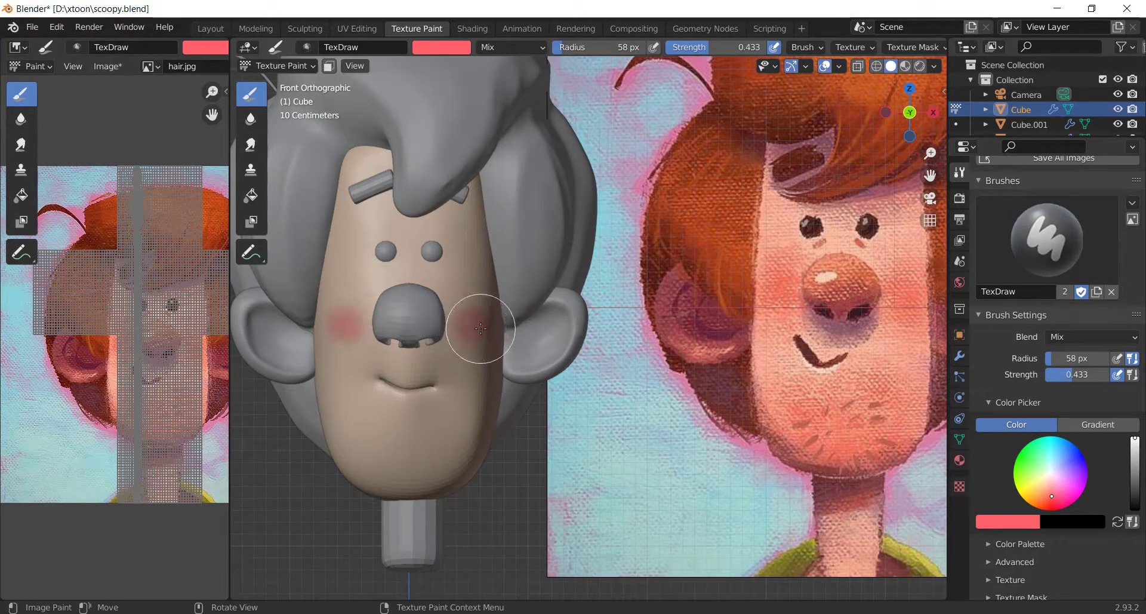
key(ctrl+z)
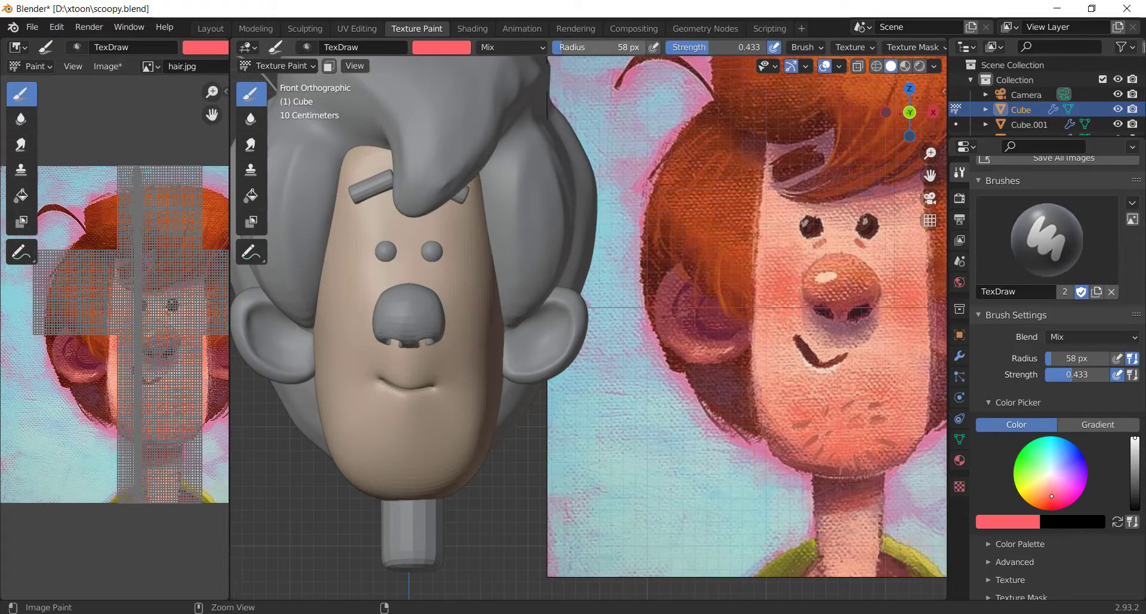
Try painting blush spots on the cheeks and chin with a 67 px brush radius, and check them in Material Preview shading.
drag(643, 50, 649, 50)
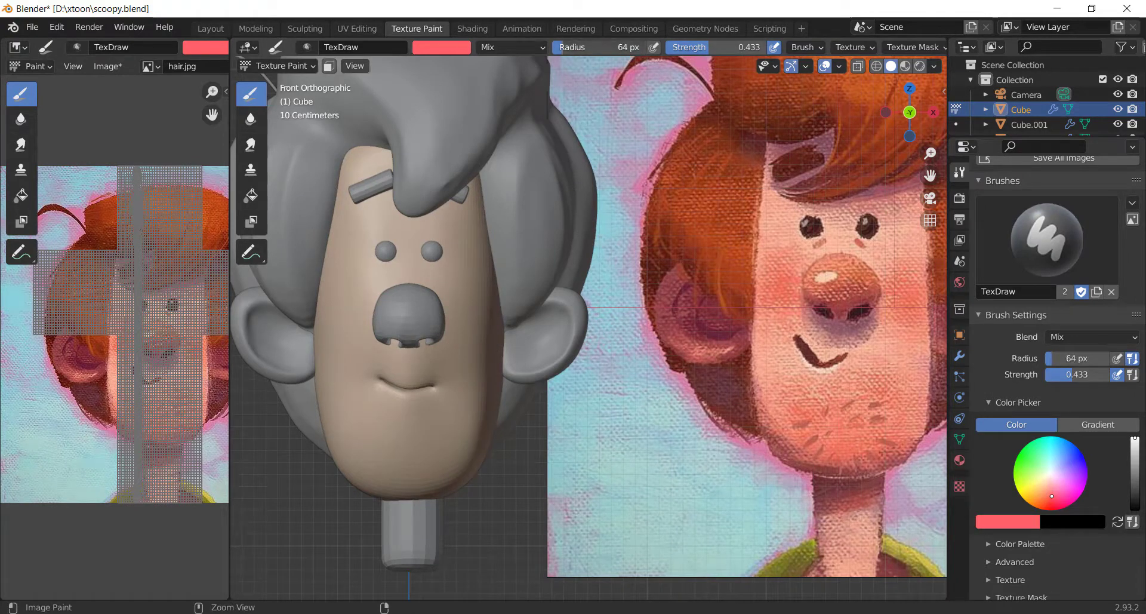
click(468, 313)
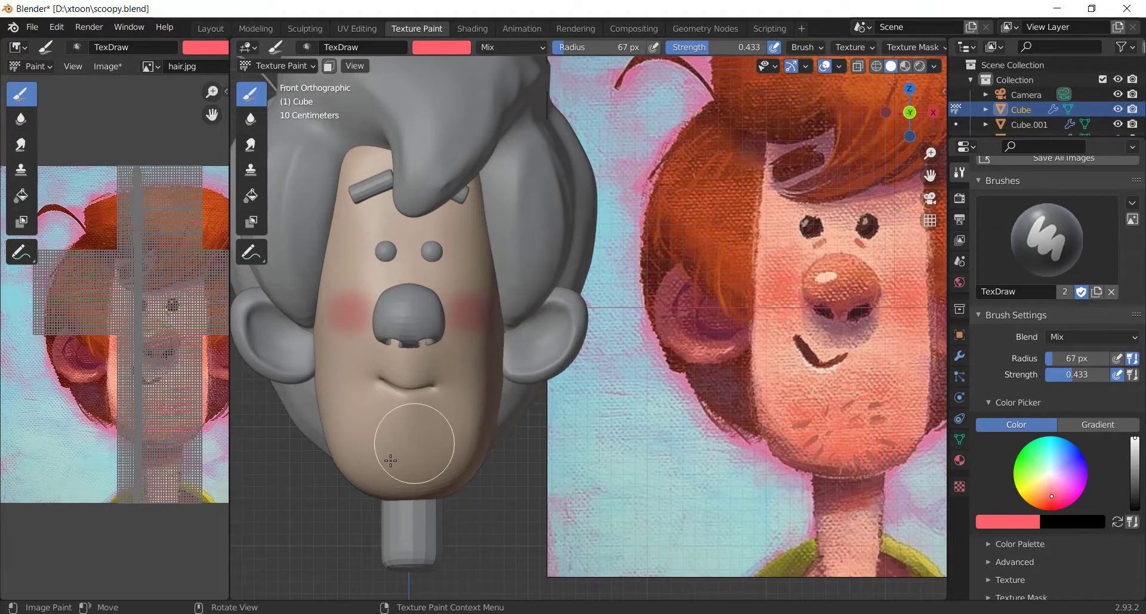
click(410, 458)
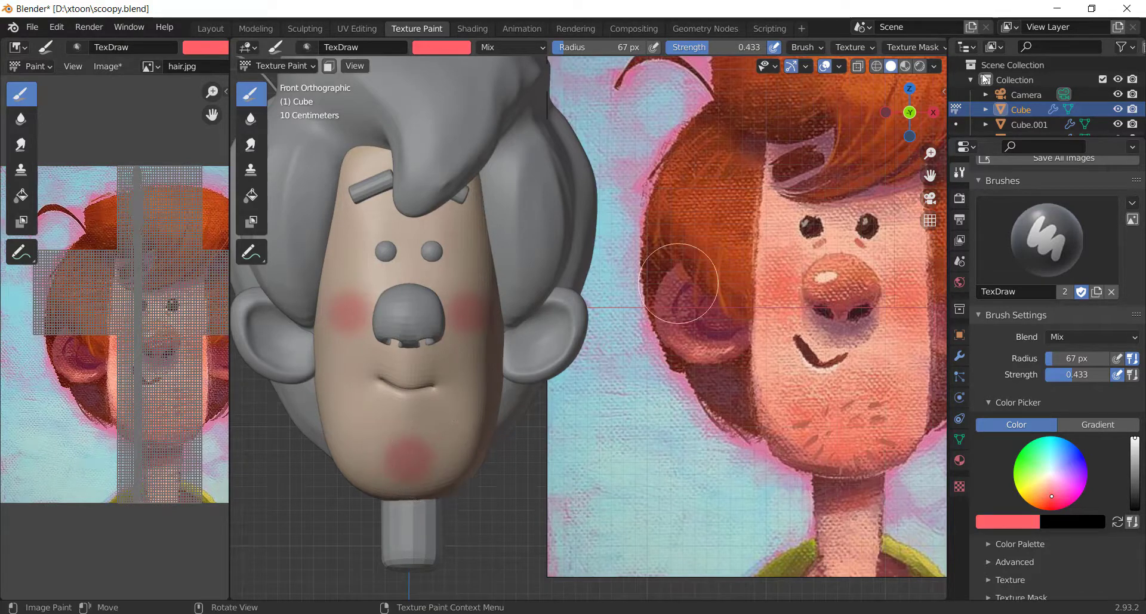
click(902, 67)
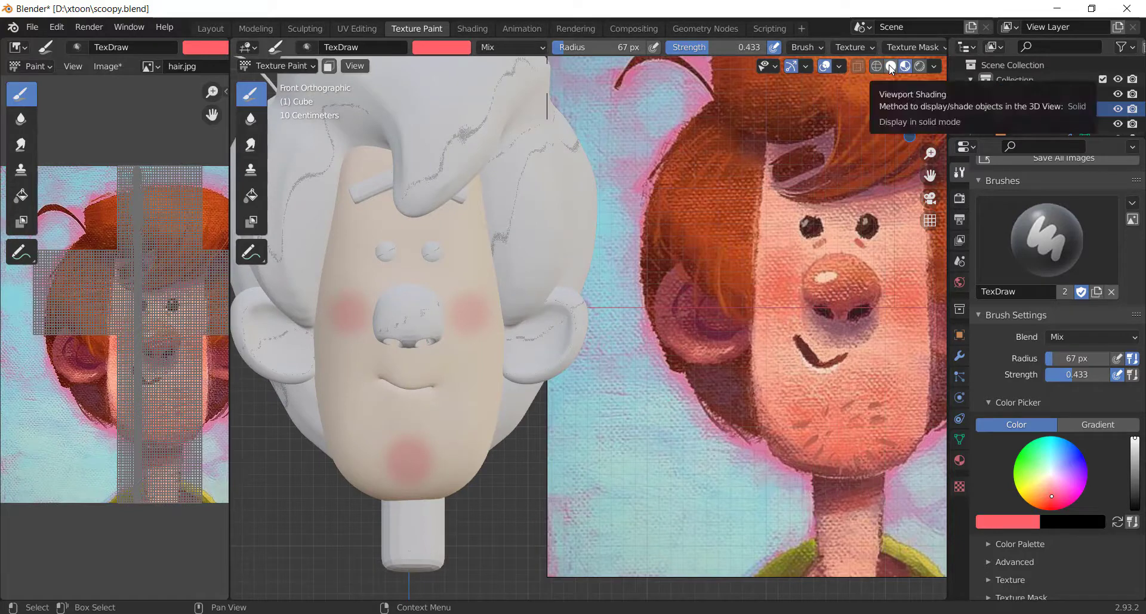
click(891, 66)
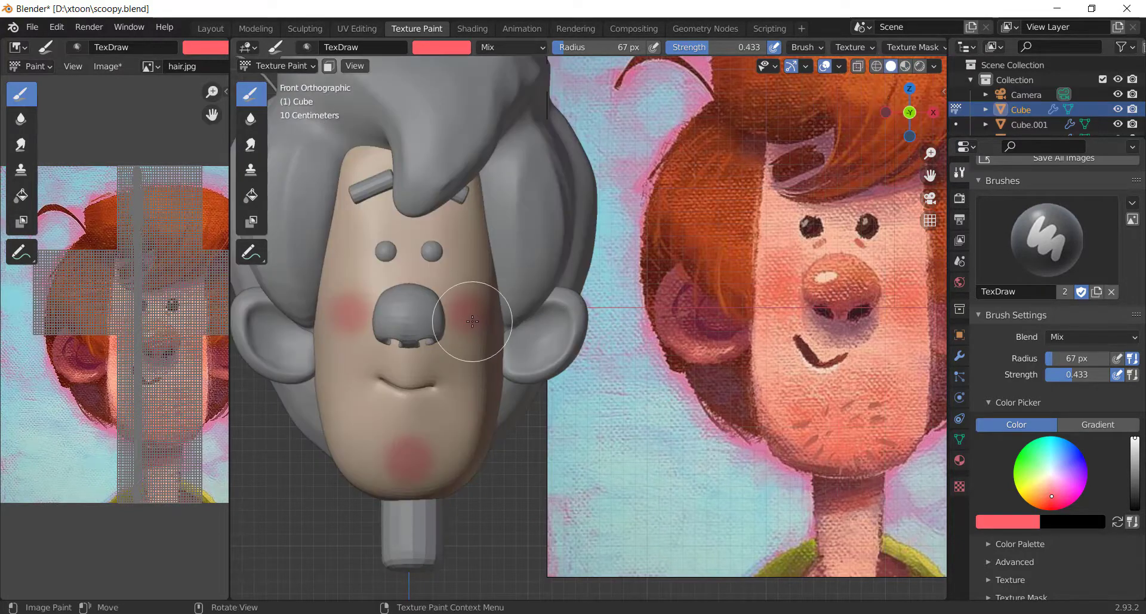
Try deepening the cheek blush with further strokes, and undo all the blush on the cheeks and chin.
mouse_move(481, 320)
mouse_down()
mouse_move(460, 294)
mouse_move(487, 312)
mouse_up()
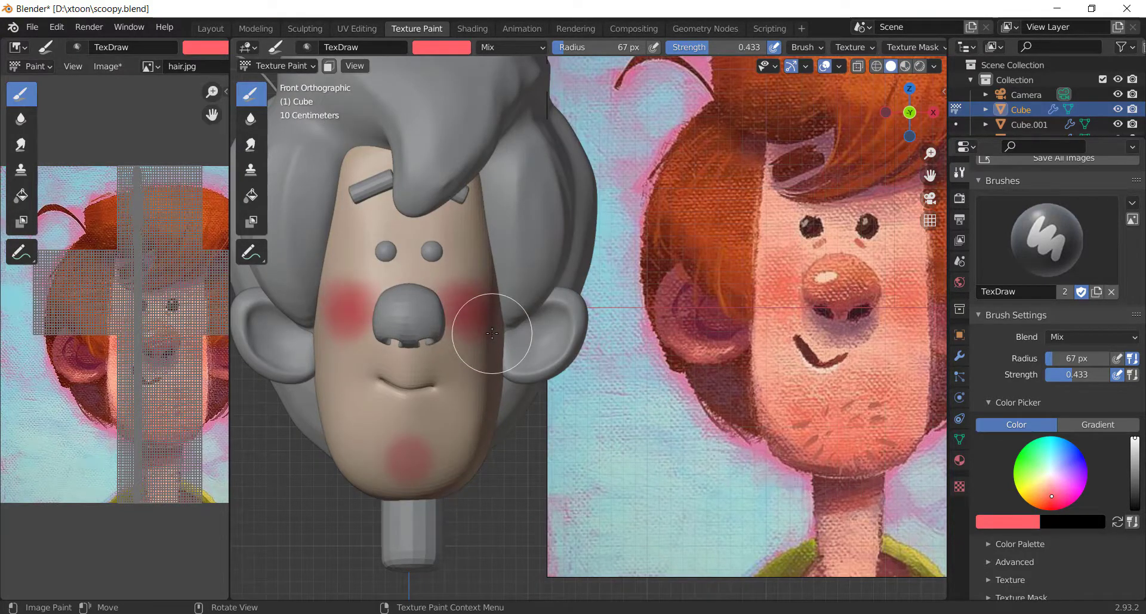
key(ctrl+z)
key(ctrl+z)
key(z)
click(578, 342)
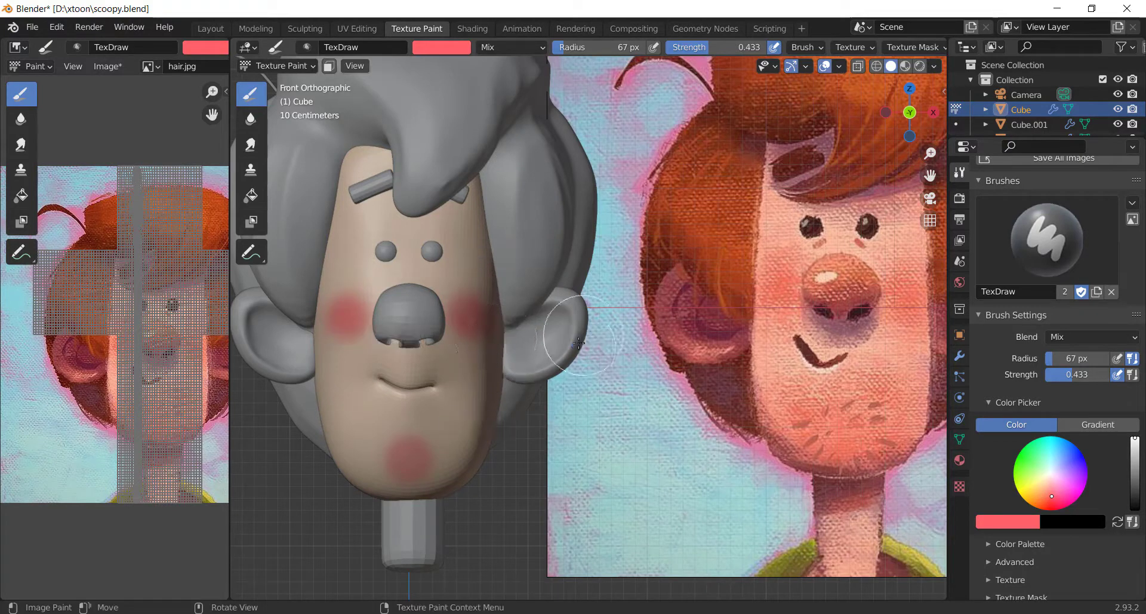
key(ctrl+z)
key(ctrl+z)
key(ctrl+z)
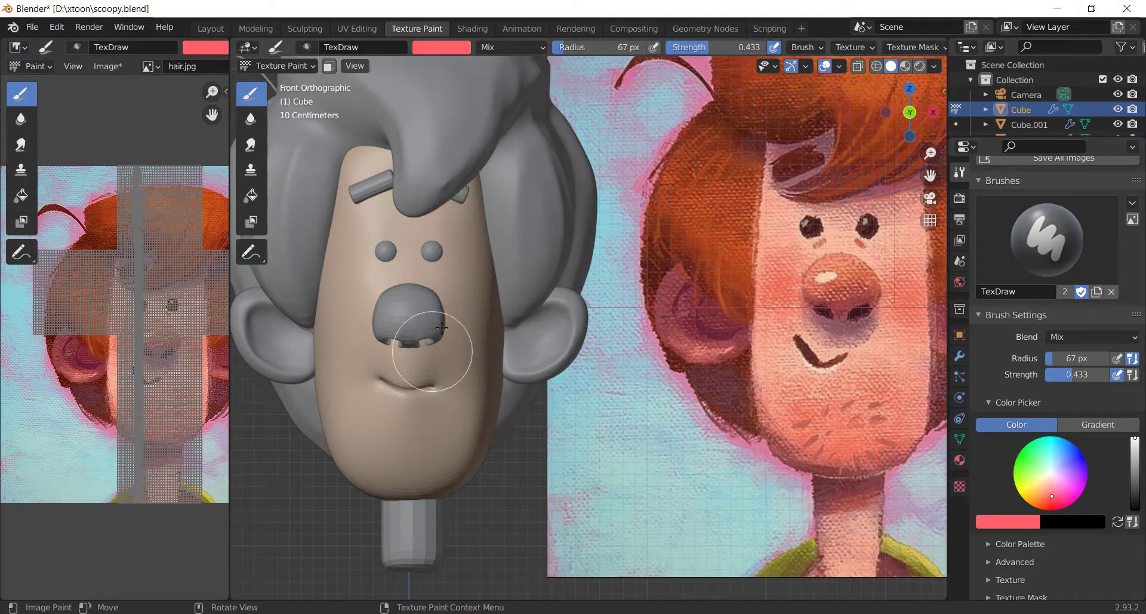
Set the brush to 0.193 strength and 108 px radius, and paint soft blush on both cheeks.
drag(710, 47, 697, 47)
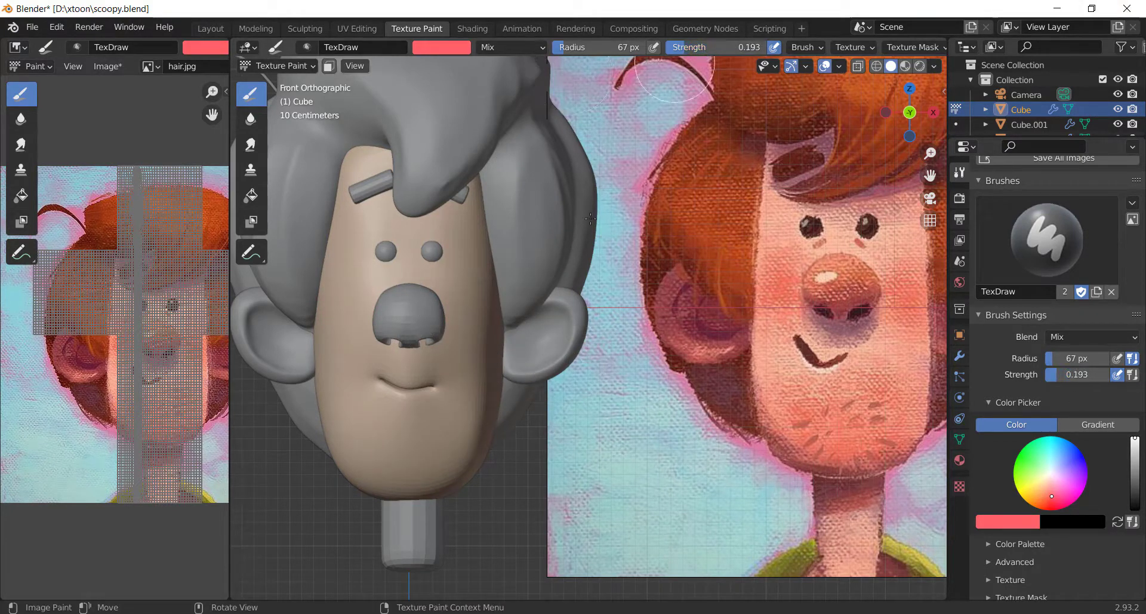
drag(572, 47, 579, 47)
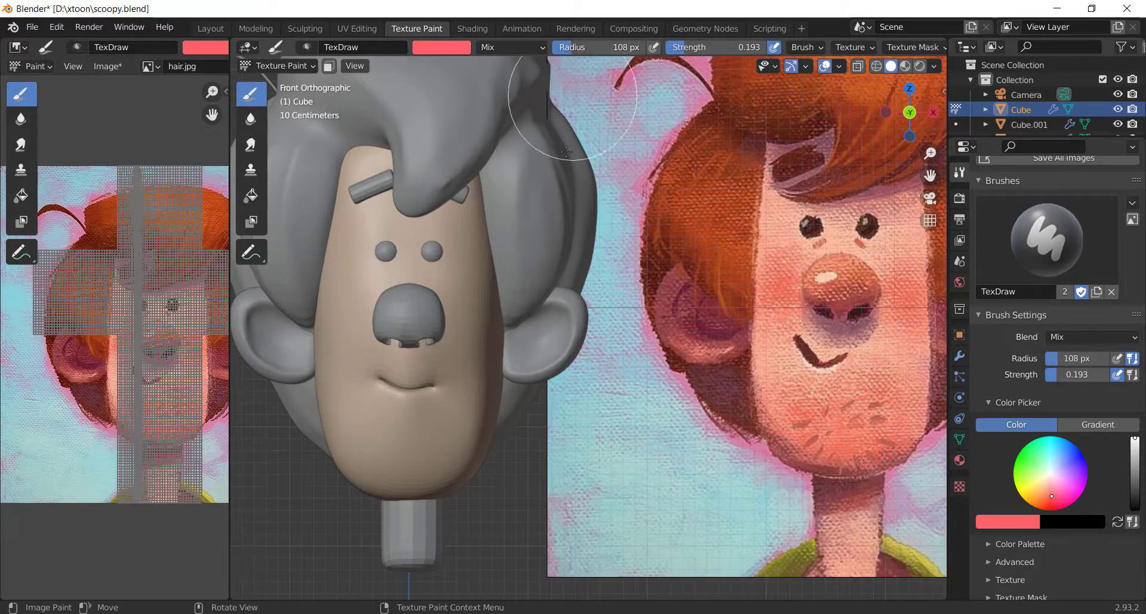
click(478, 317)
click(475, 321)
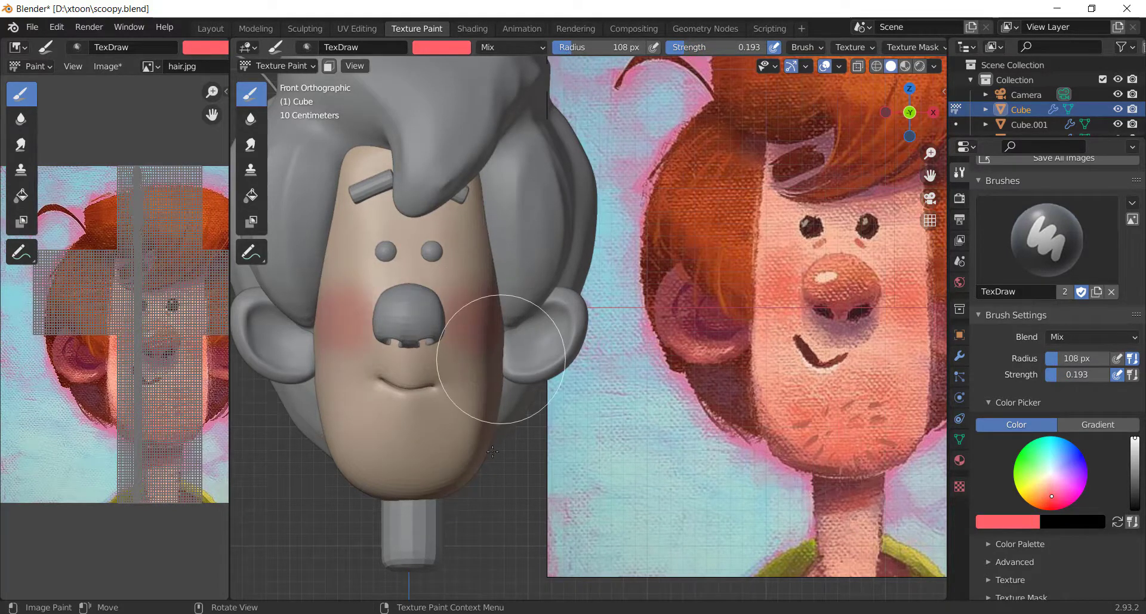
Paint coral blush along both sides of the chin, and a soft yellow band around the mouth at 0.129 strength.
mouse_move(493, 451)
mouse_down()
mouse_move(346, 478)
mouse_move(397, 455)
mouse_move(444, 476)
mouse_move(478, 454)
mouse_up()
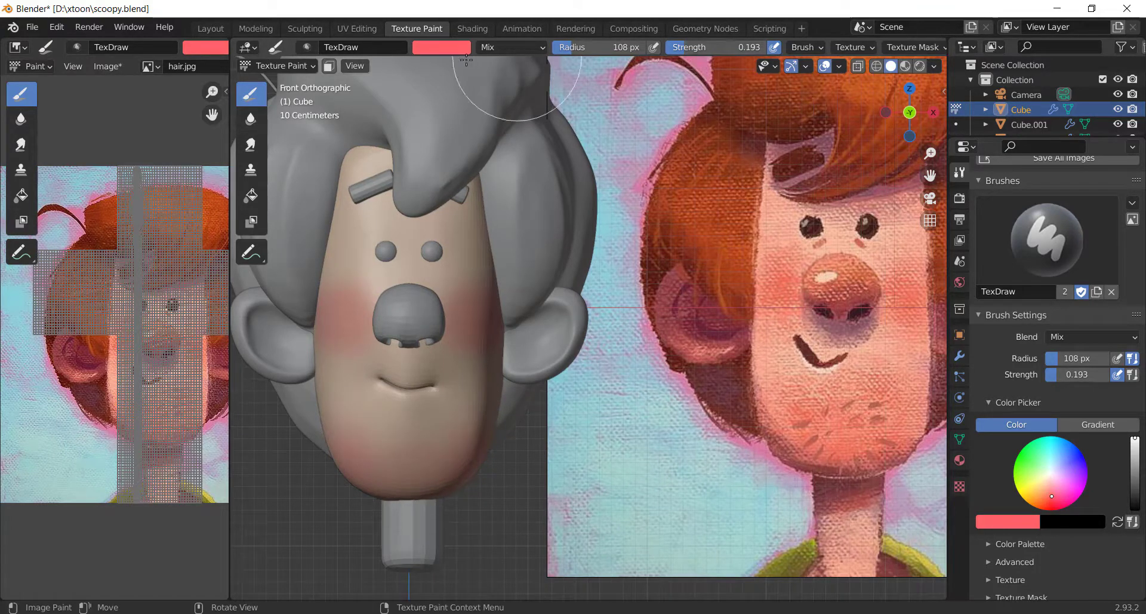
click(1028, 487)
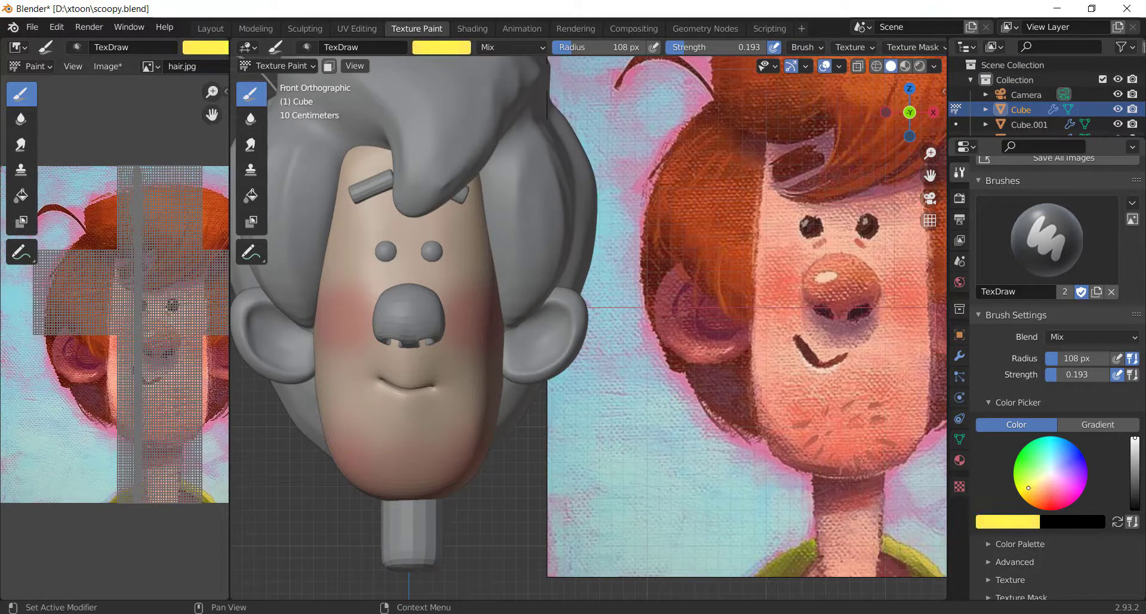
drag(414, 392, 463, 388)
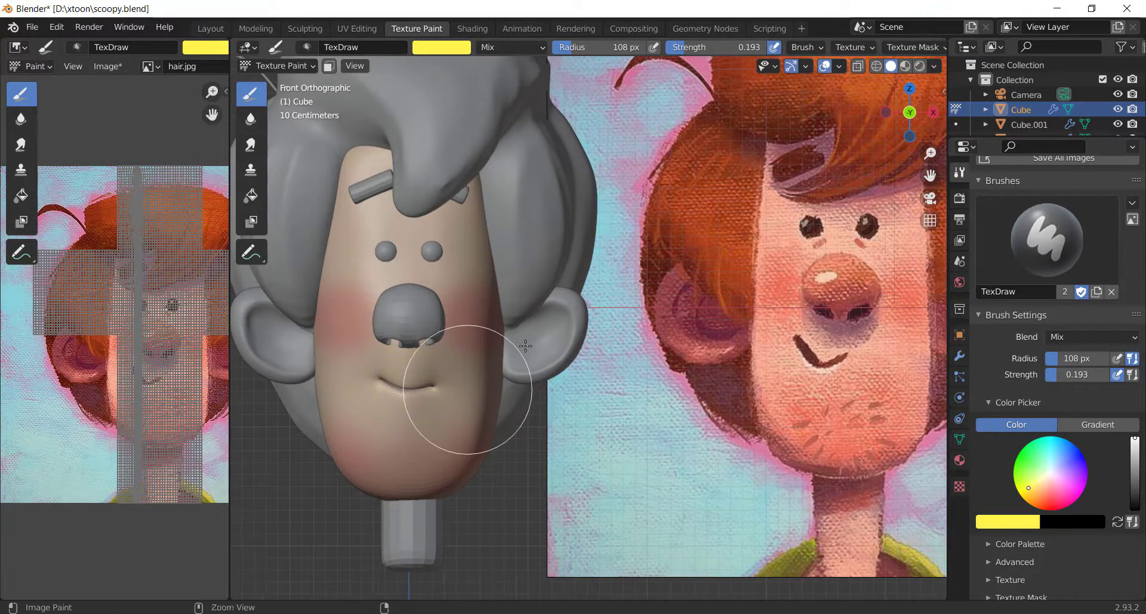
key(ctrl+z)
drag(699, 49, 693, 49)
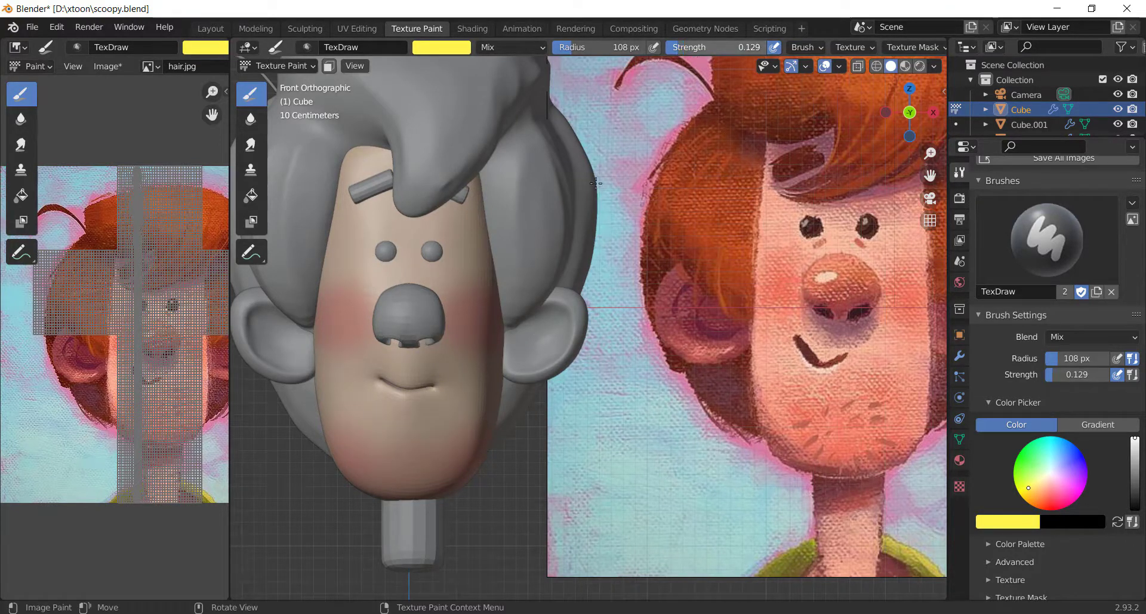
mouse_move(396, 434)
mouse_down()
mouse_move(478, 401)
mouse_move(460, 384)
mouse_up()
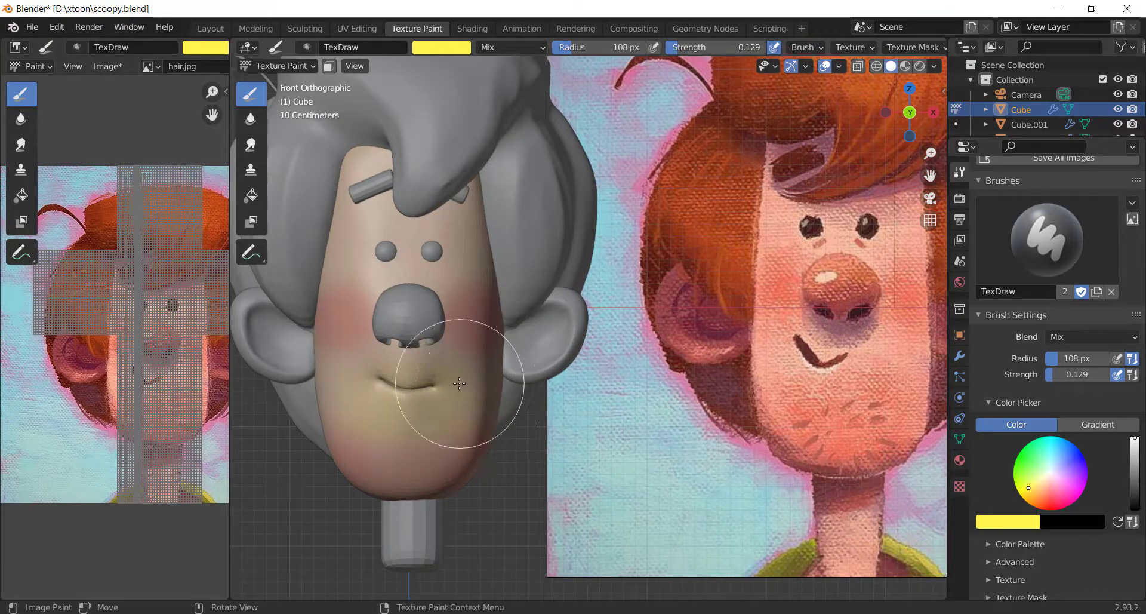
Choose a light blue colour with a 234 px brush radius and tint the forehead.
click(1077, 456)
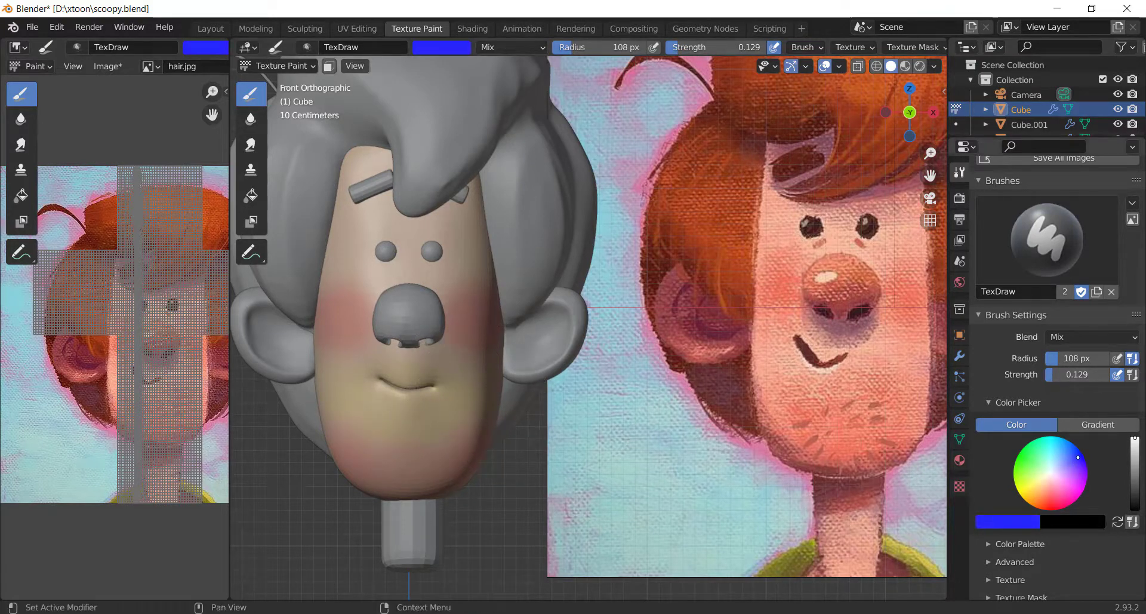
drag(1077, 457, 1060, 457)
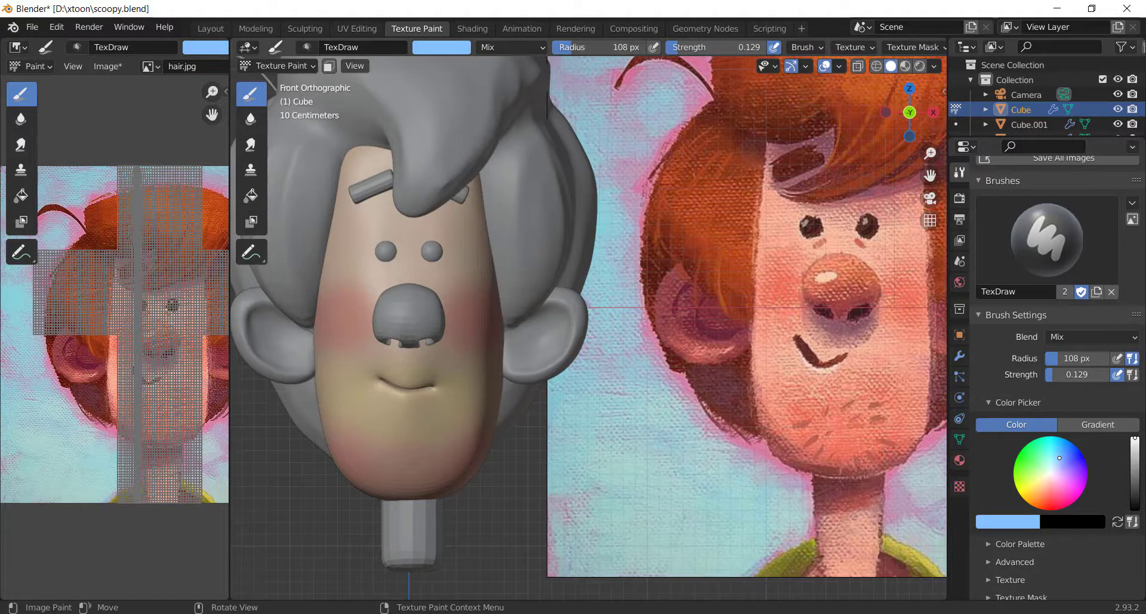
drag(1059, 358, 1075, 358)
mouse_move(472, 189)
mouse_down()
mouse_move(436, 221)
mouse_move(430, 203)
mouse_move(440, 210)
mouse_up()
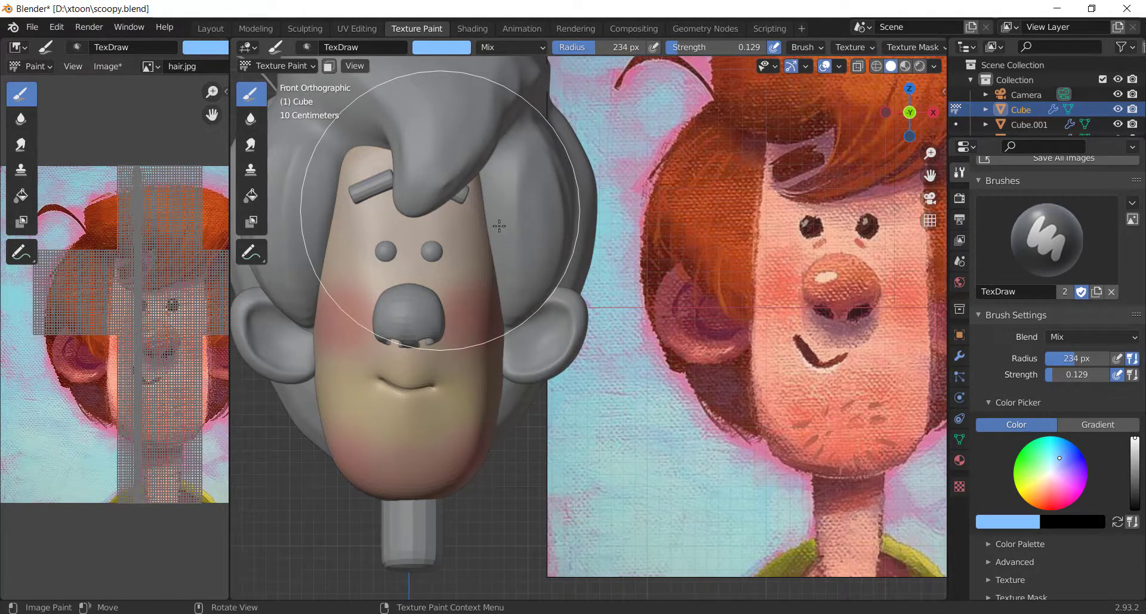
Examine the painted face in Solid and Material Preview shading, comparing its colour zones with the reference painting.
scroll(536, 362, down, 2)
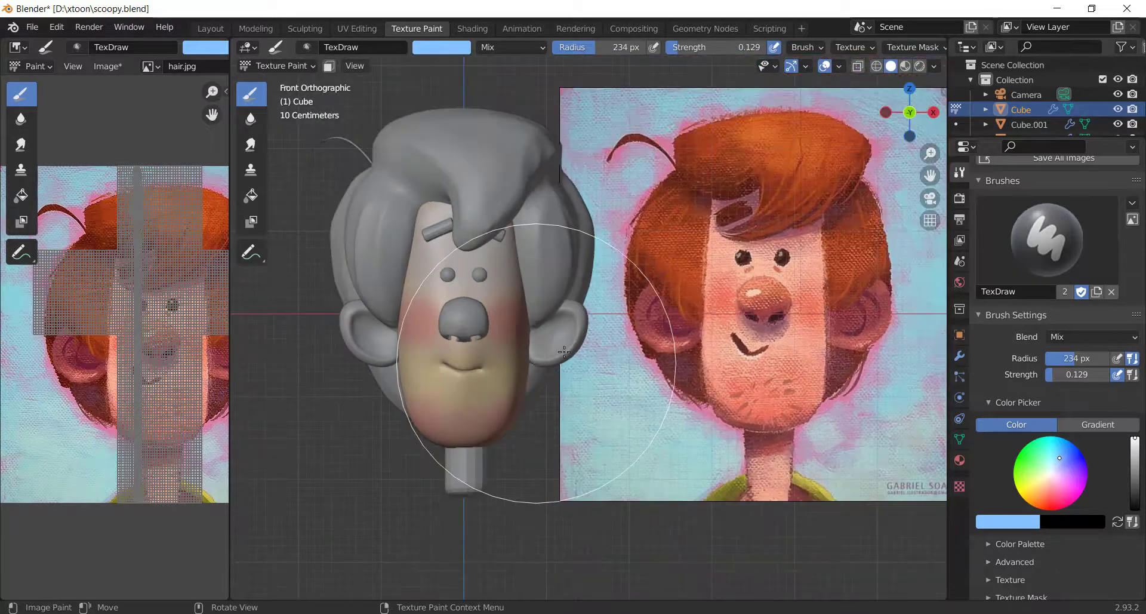
scroll(563, 351, up, 1)
click(903, 66)
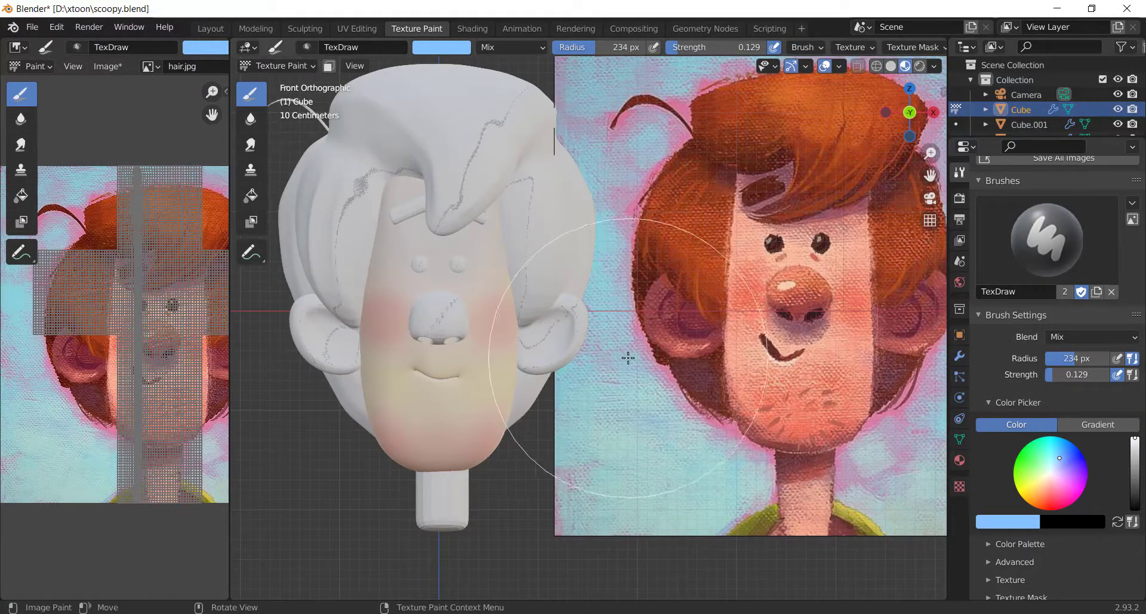
scroll(628, 357, up, 2)
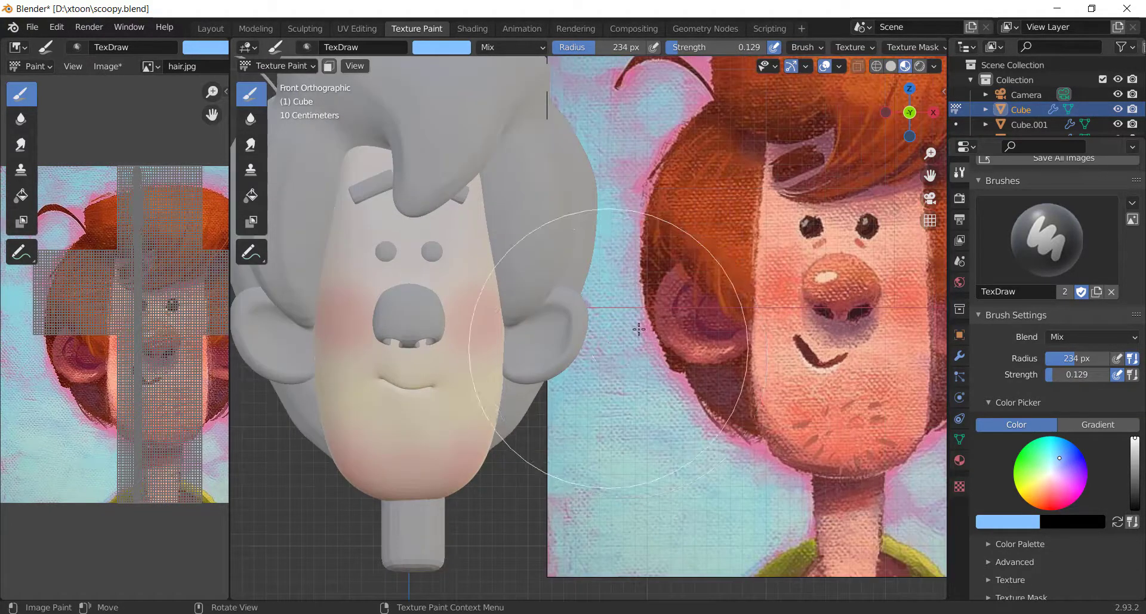
scroll(639, 329, down, 1)
click(890, 66)
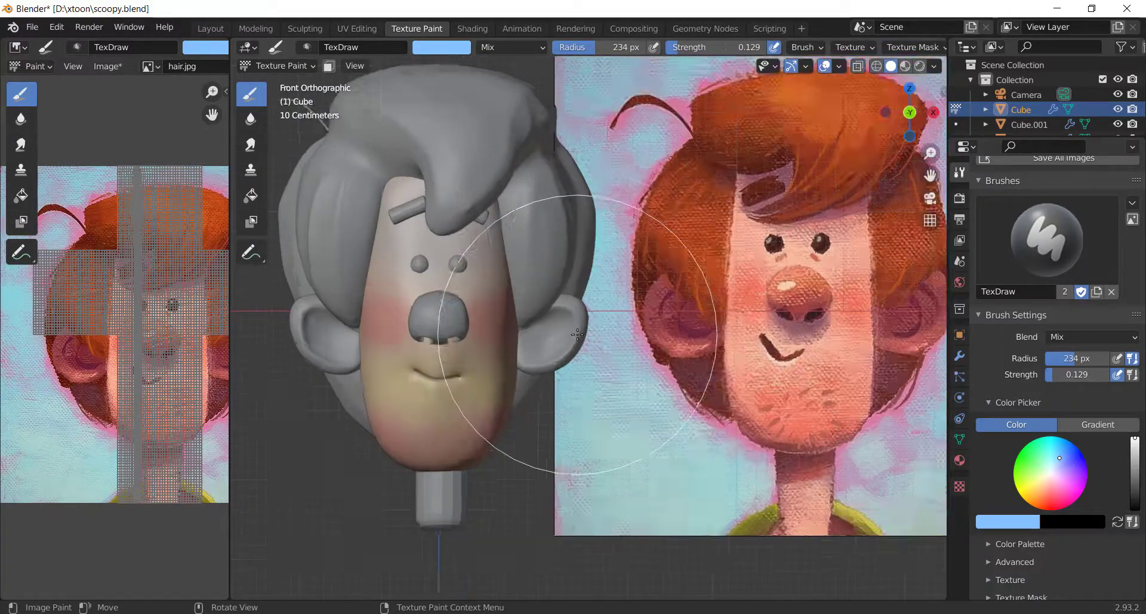
scroll(579, 334, up, 1)
shift+middle_drag(599, 335, 632, 334)
scroll(737, 402, down, 1)
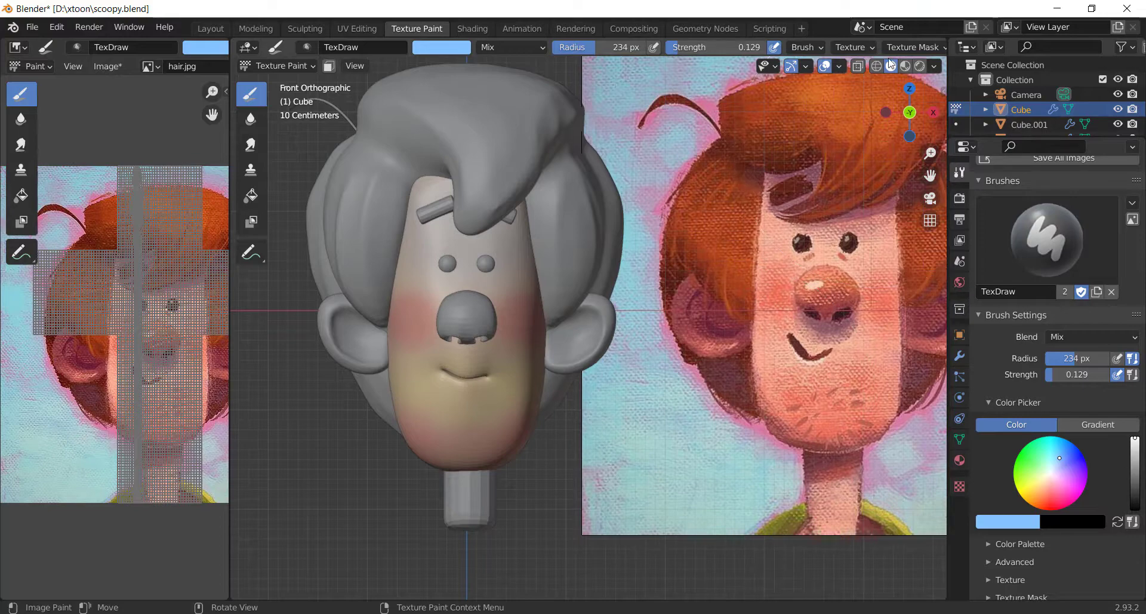
click(904, 66)
mouse_move(691, 370)
middle_down()
mouse_move(573, 340)
mouse_move(706, 412)
mouse_move(560, 325)
mouse_move(705, 358)
middle_up()
scroll(728, 365, up, 5)
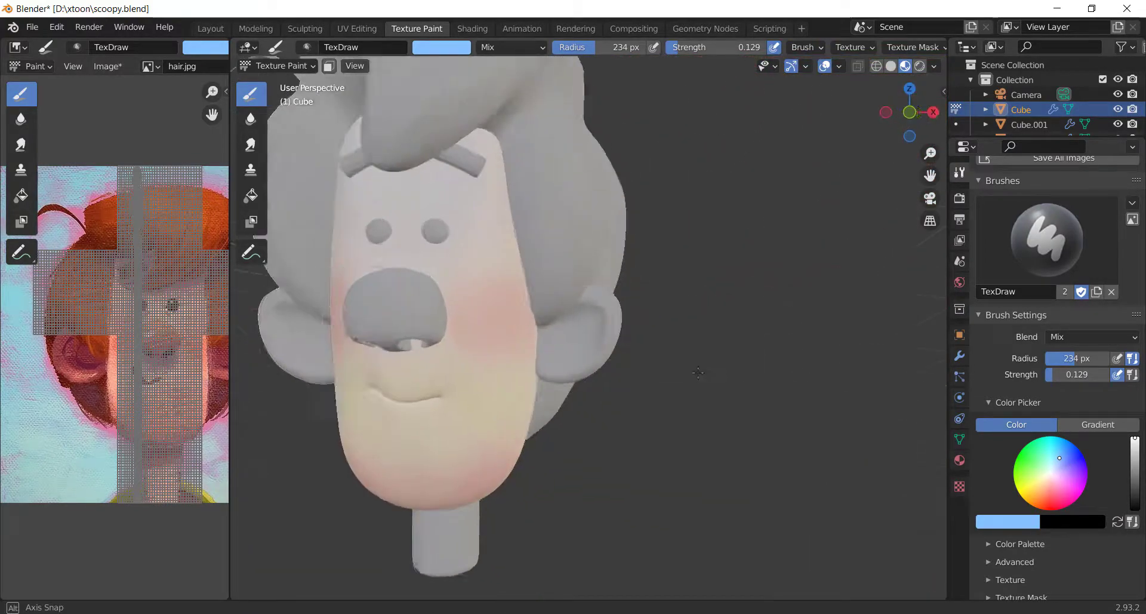
key(KP_1)
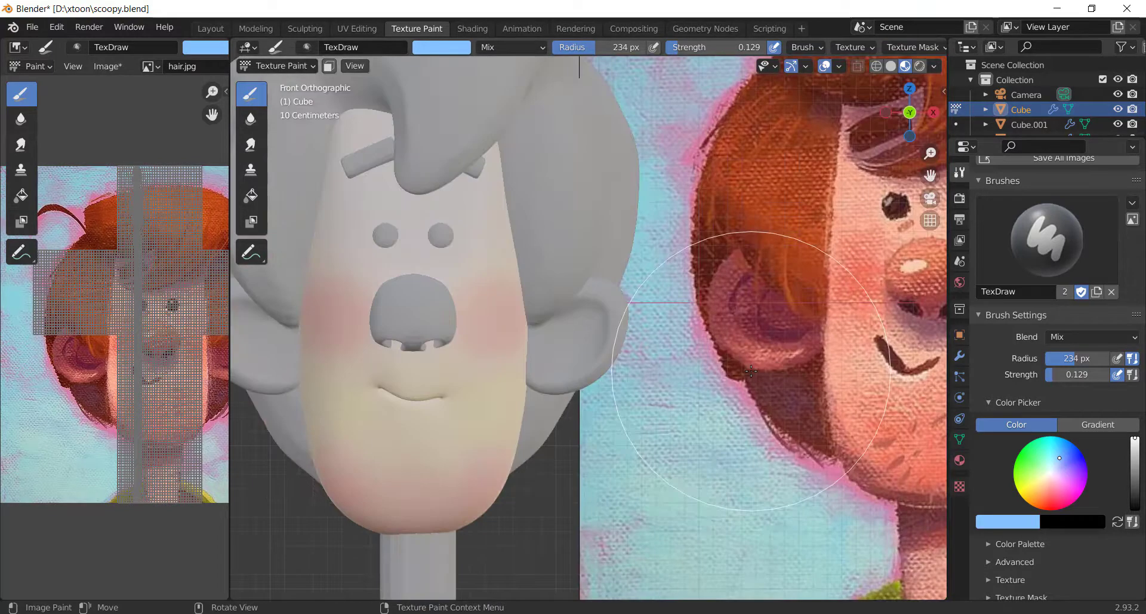
scroll(743, 370, down, 3)
shift+middle_drag(691, 352, 673, 386)
scroll(728, 346, up, 2)
scroll(689, 376, down, 1)
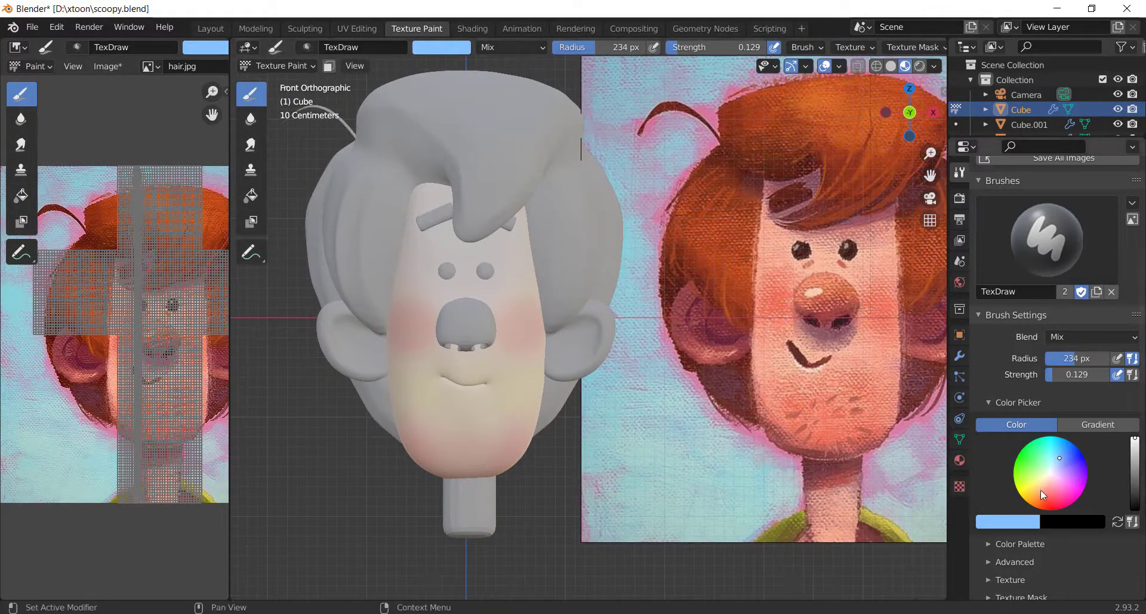
Cover the whole face with a uniform peach skin colour using the Fill tool.
drag(1046, 489, 1045, 489)
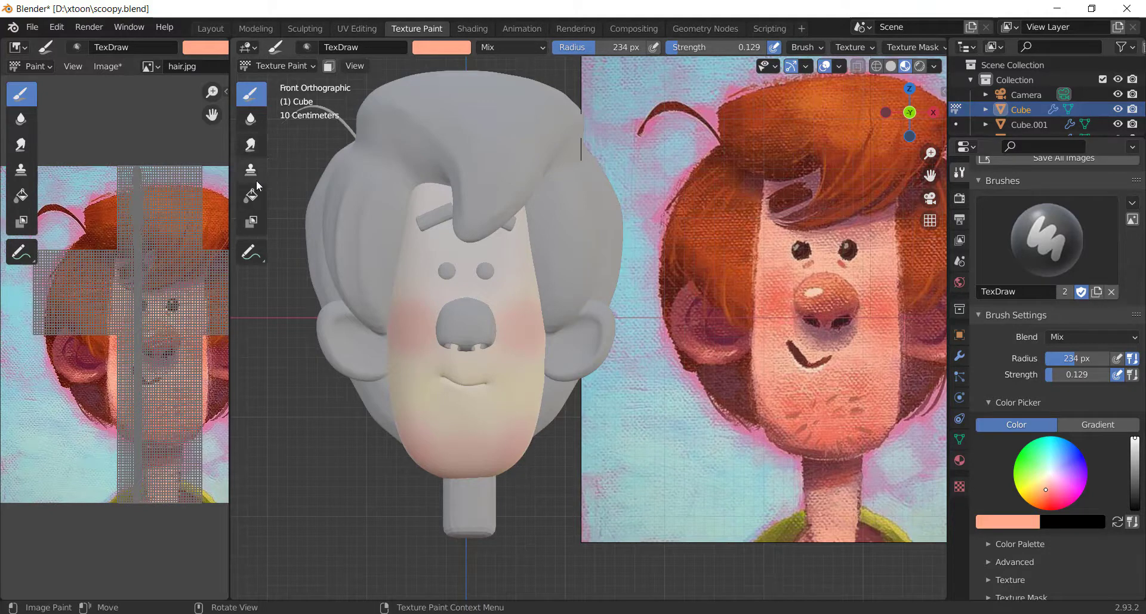
click(251, 196)
click(428, 280)
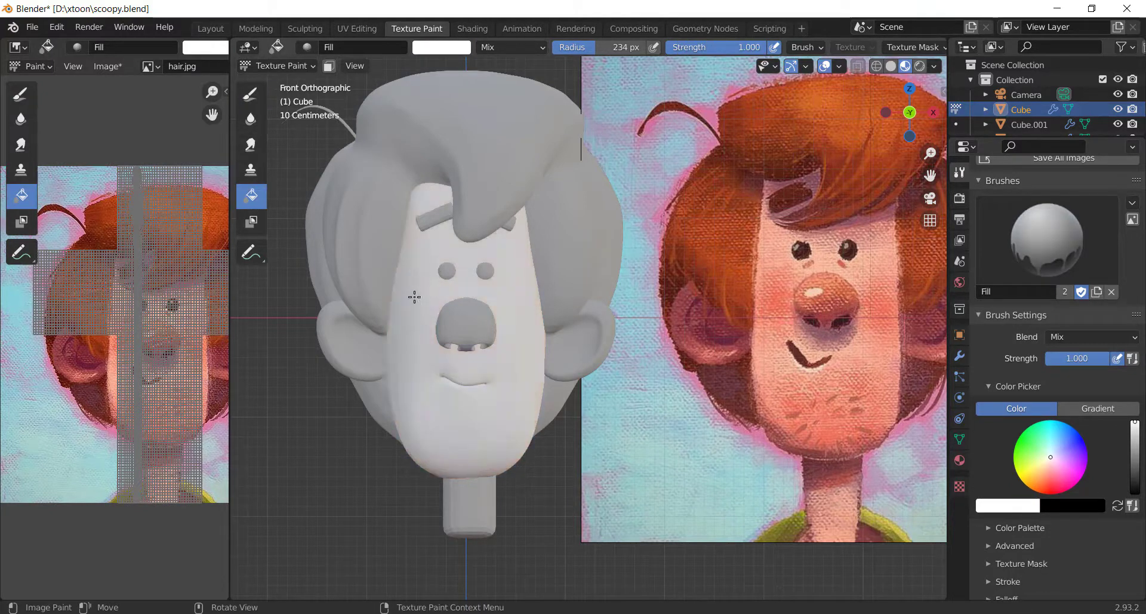
click(1026, 505)
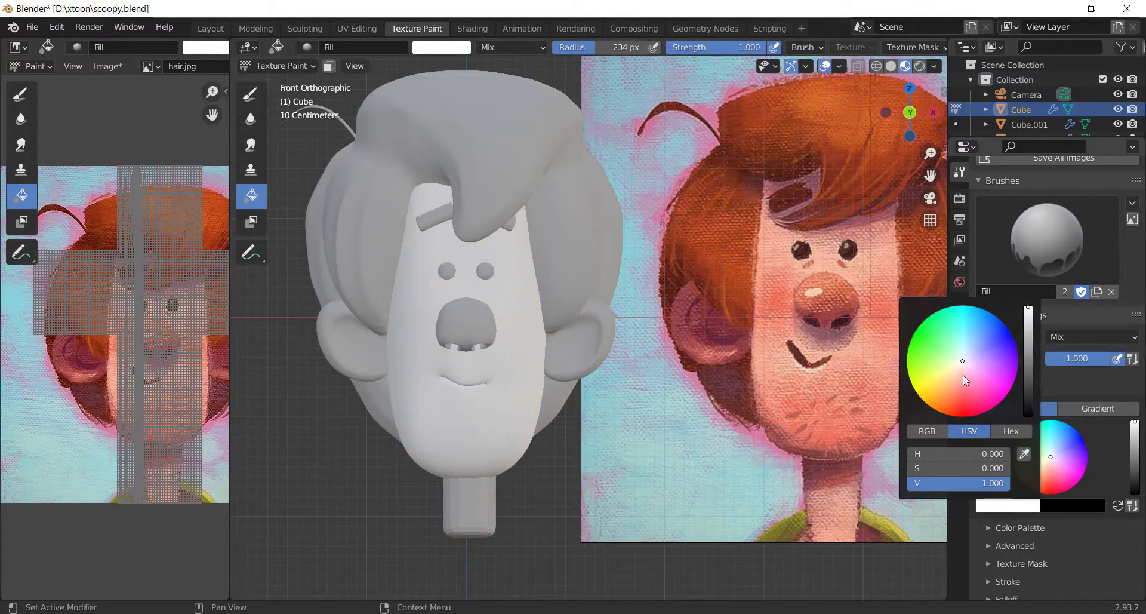
drag(963, 376, 956, 380)
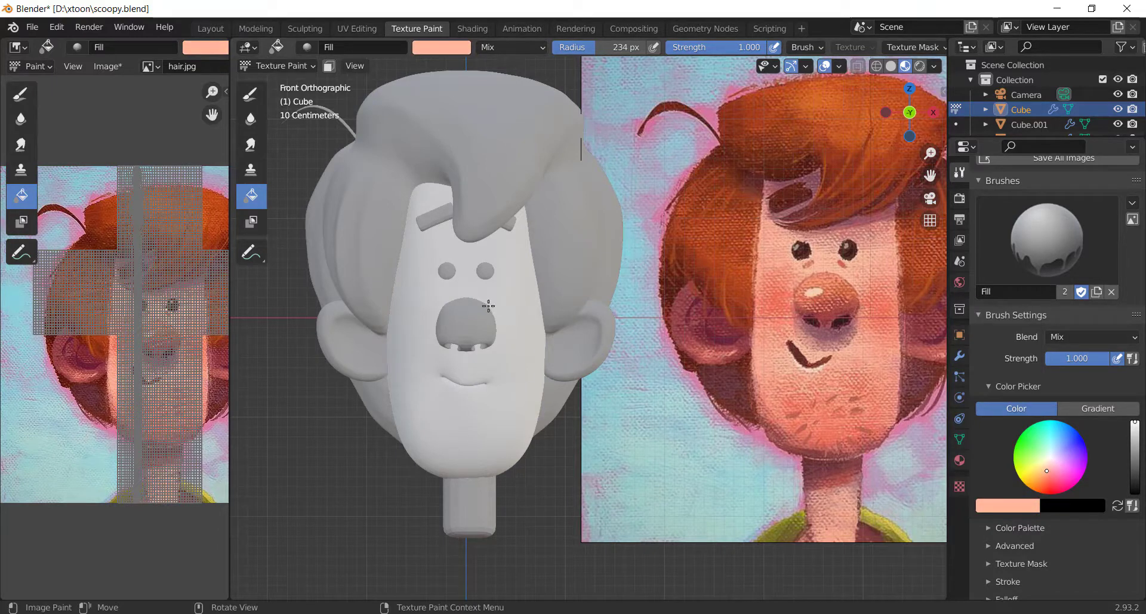
click(517, 301)
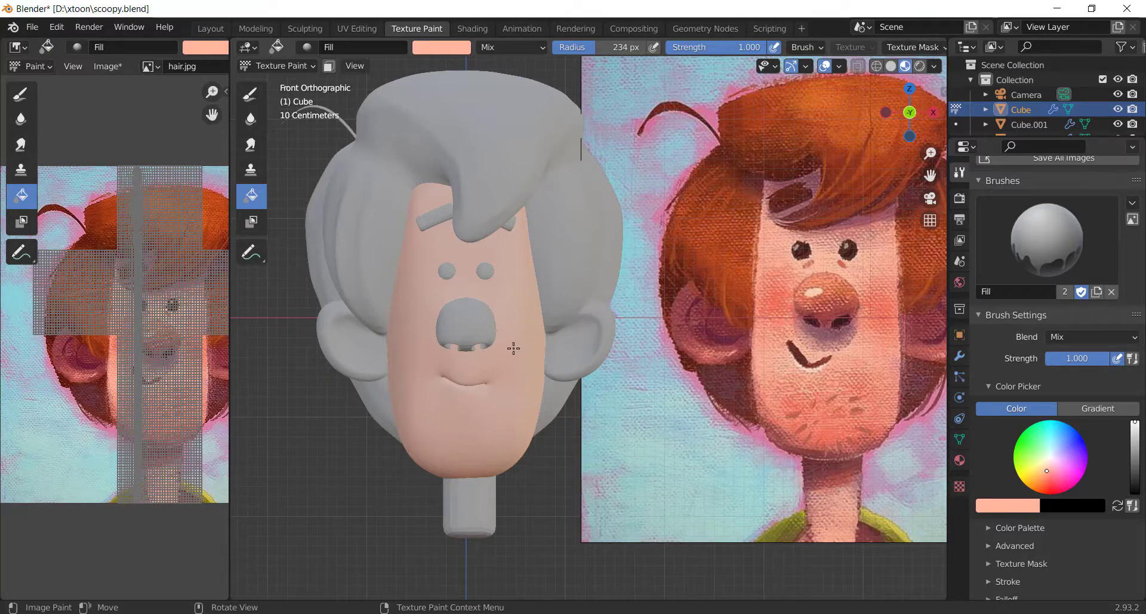
Return to the Draw brush with a 117 px radius and a coral colour, and paint soft blush on the cheeks and chin.
drag(1051, 477, 1049, 476)
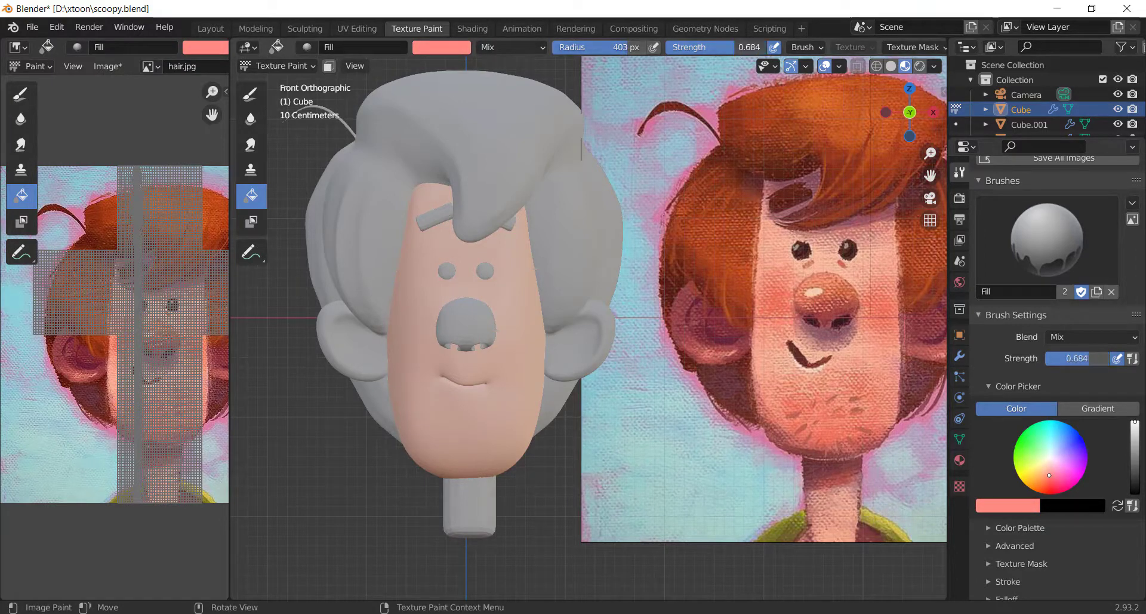
click(251, 94)
drag(628, 47, 575, 47)
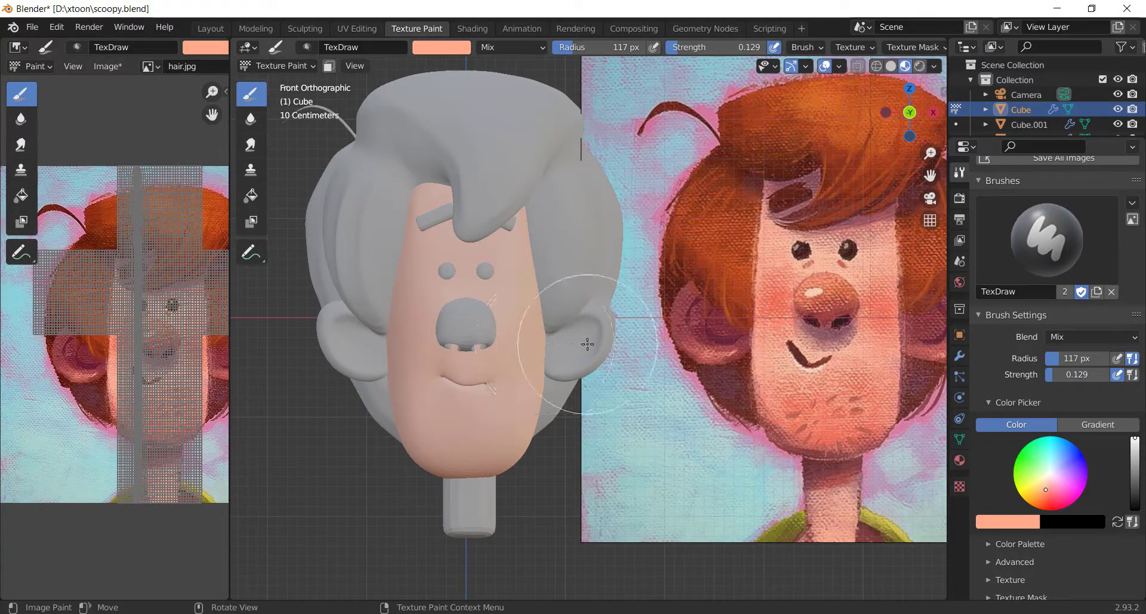
scroll(586, 343, down, 3)
scroll(586, 343, up, 3)
shift+middle_drag(576, 335, 595, 332)
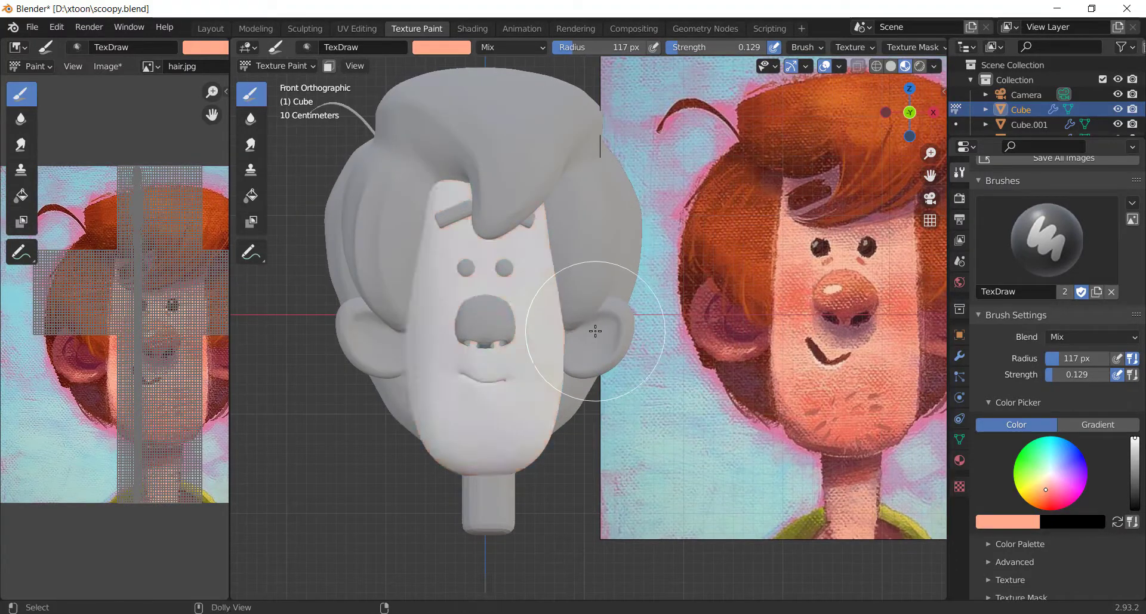
scroll(532, 327, up, 2)
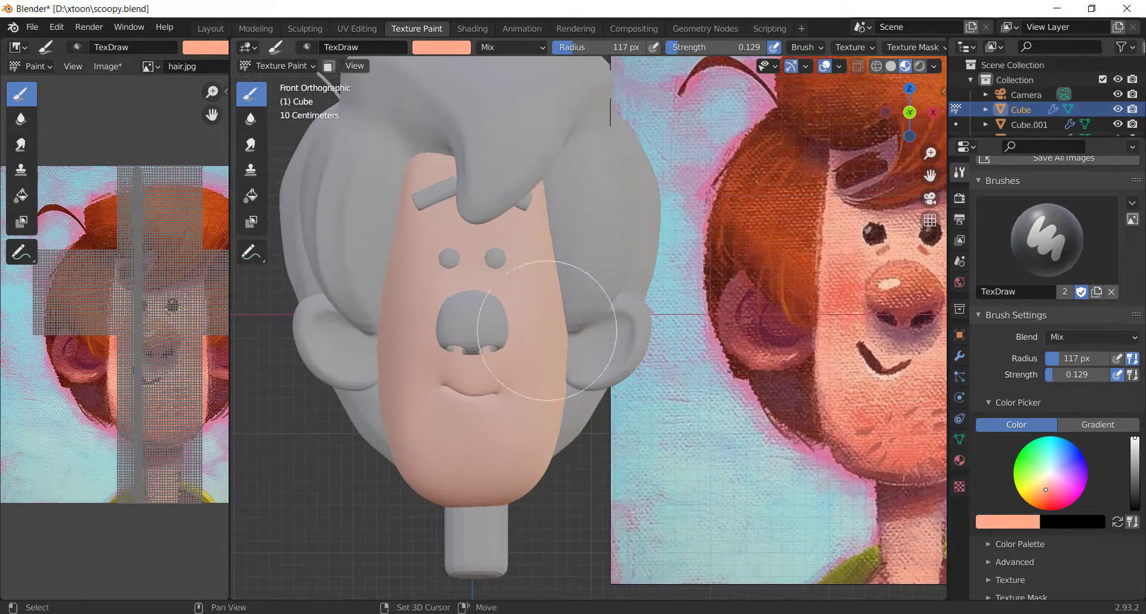
drag(1045, 488, 1048, 494)
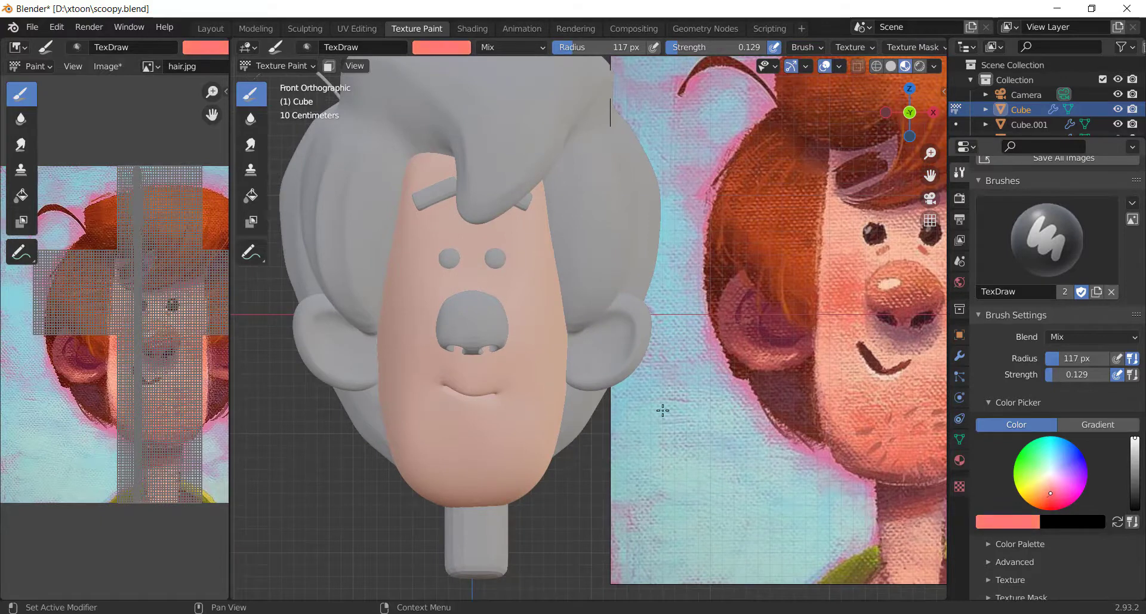
mouse_move(509, 450)
mouse_down()
mouse_move(473, 455)
mouse_move(509, 460)
mouse_up()
Paint a pale yellow tint around the mouth, and a light blue tint on the forehead with a 173 px brush radius.
click(1039, 482)
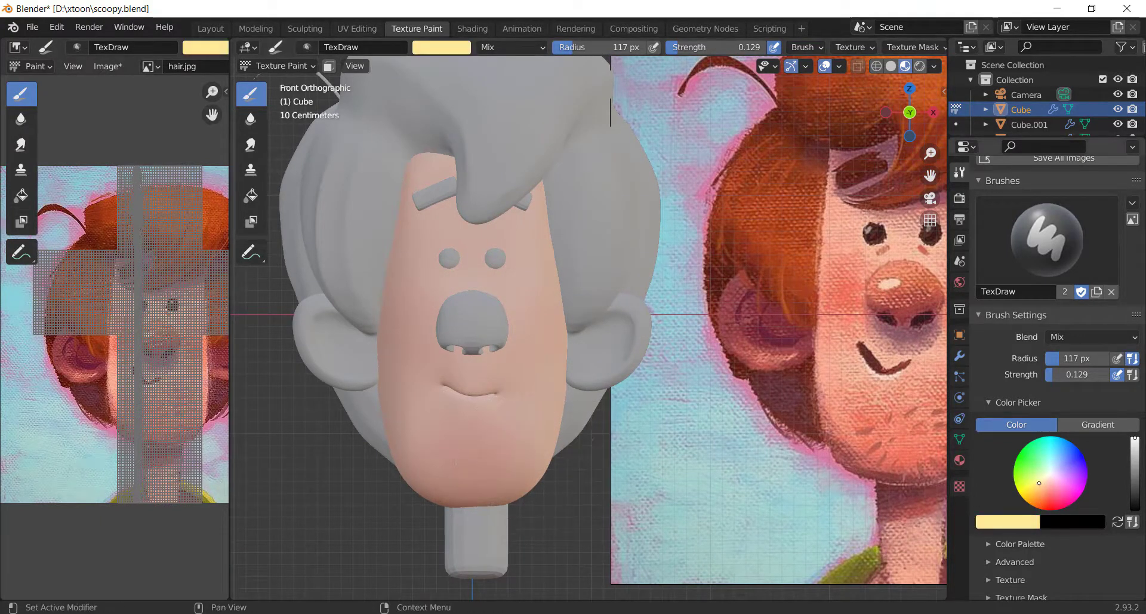
mouse_move(483, 388)
mouse_down()
mouse_move(561, 397)
mouse_move(514, 387)
mouse_up()
click(1062, 458)
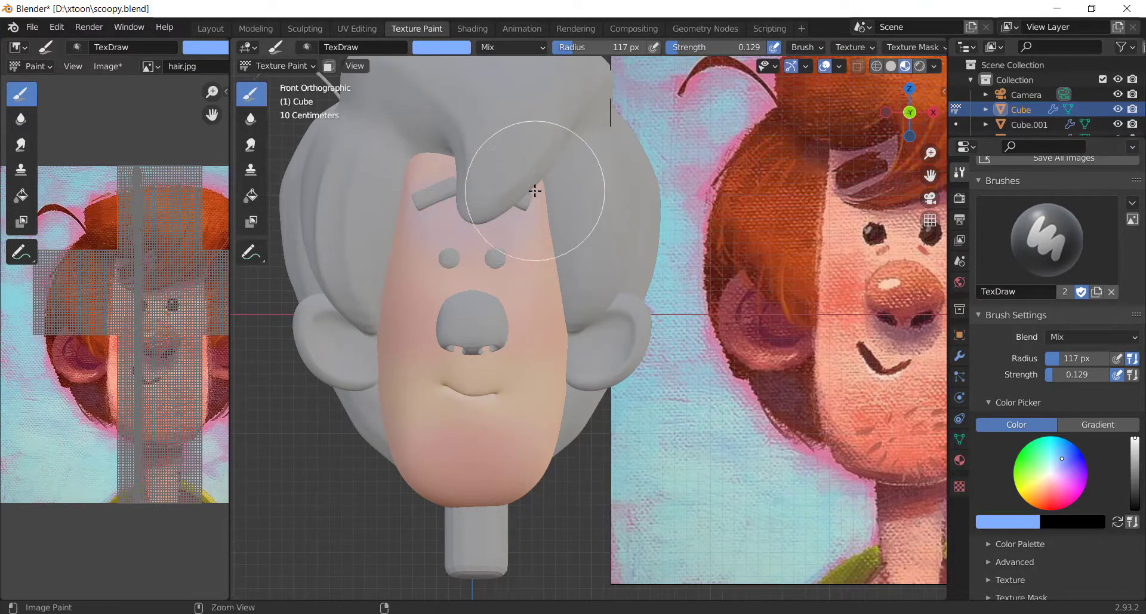
key(ctrl+z)
key(ctrl+z)
drag(588, 48, 599, 48)
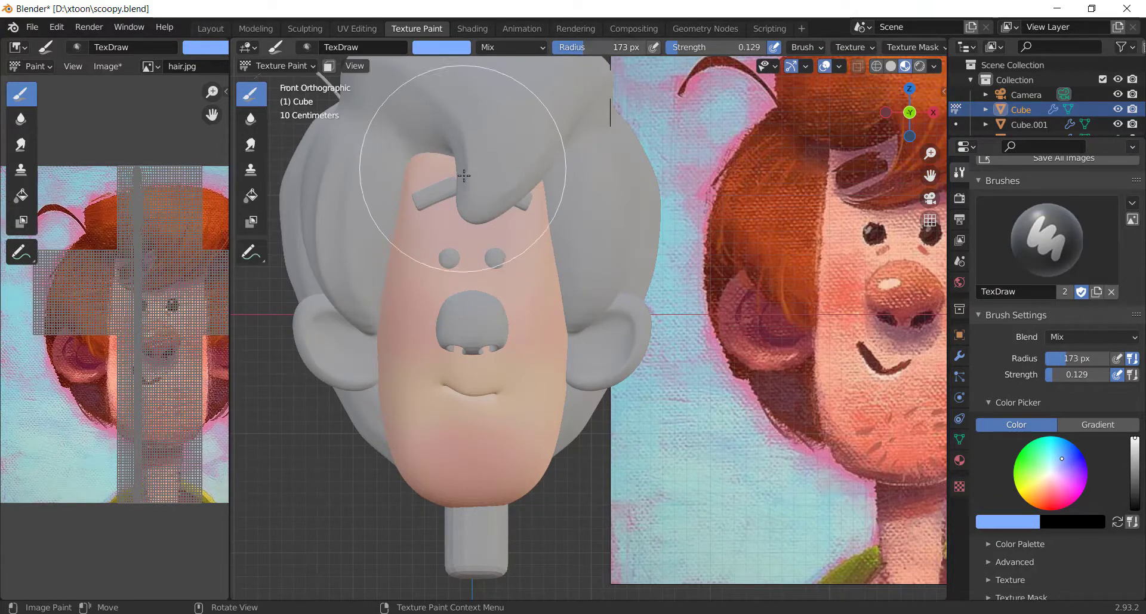
scroll(499, 174, down, 6)
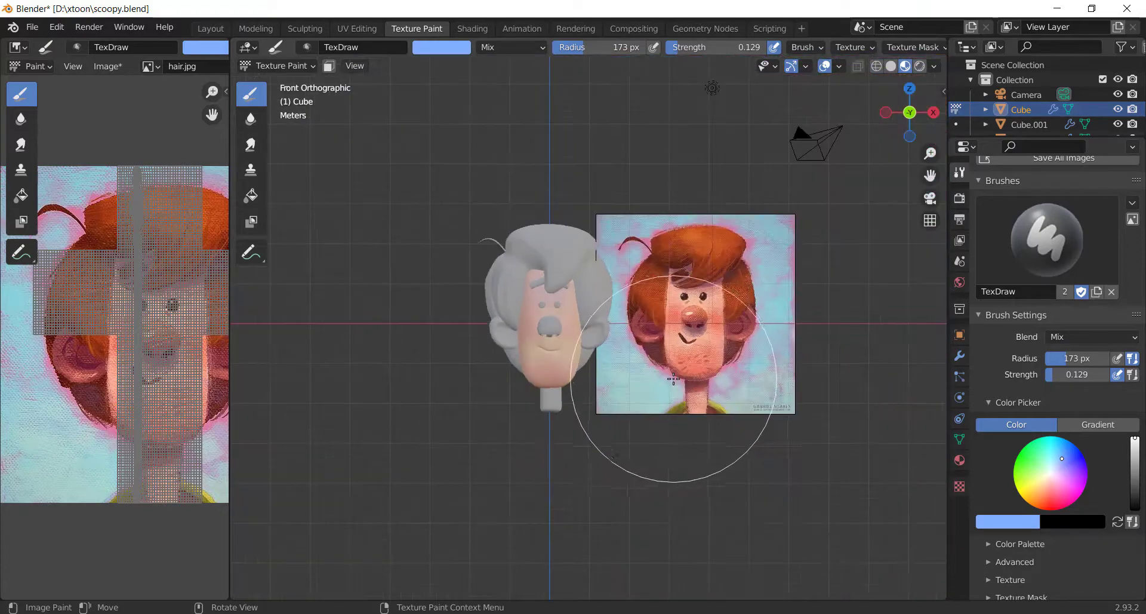
scroll(673, 379, up, 4)
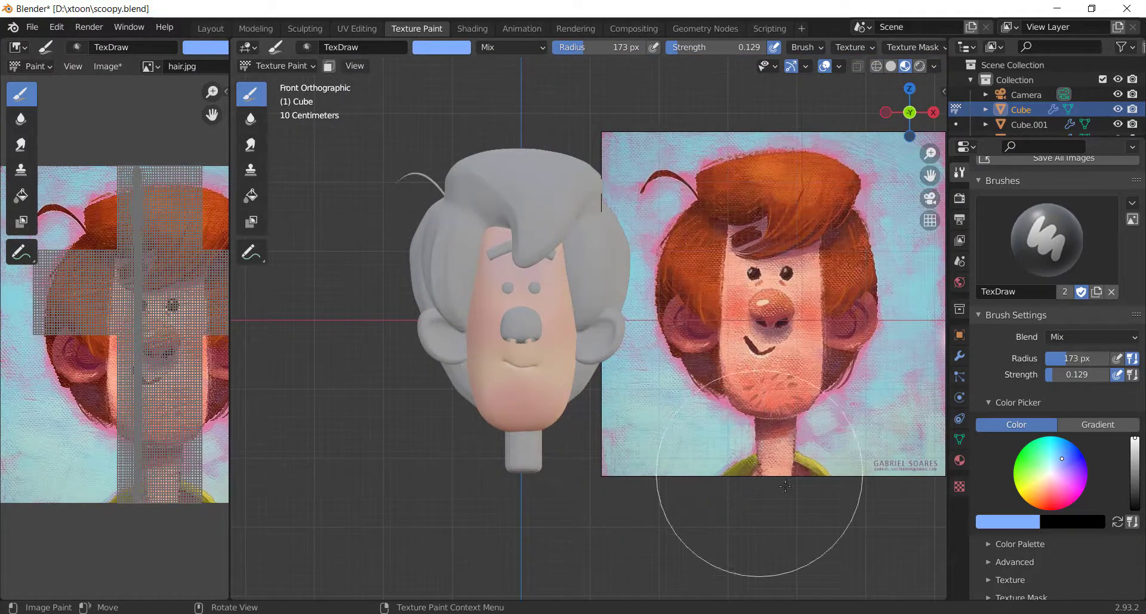
middle_drag(742, 113, 643, 371)
key(KP_1)
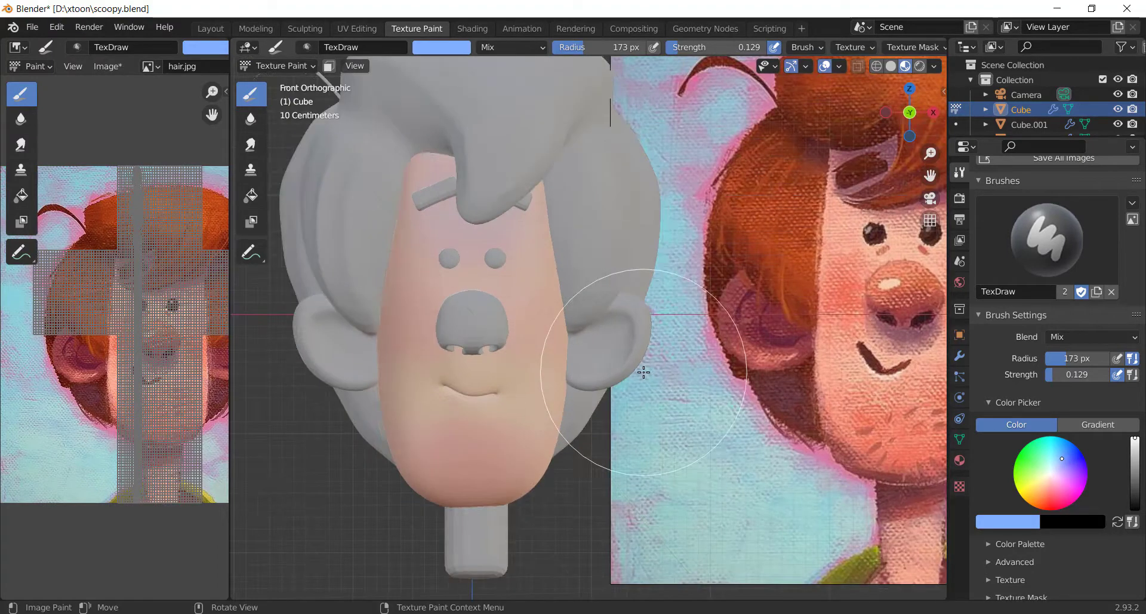
Switch to the Layout workspace and add a level 2 Subdivision modifier to the mirrored eye spheres.
click(210, 28)
click(260, 363)
scroll(260, 363, up, 3)
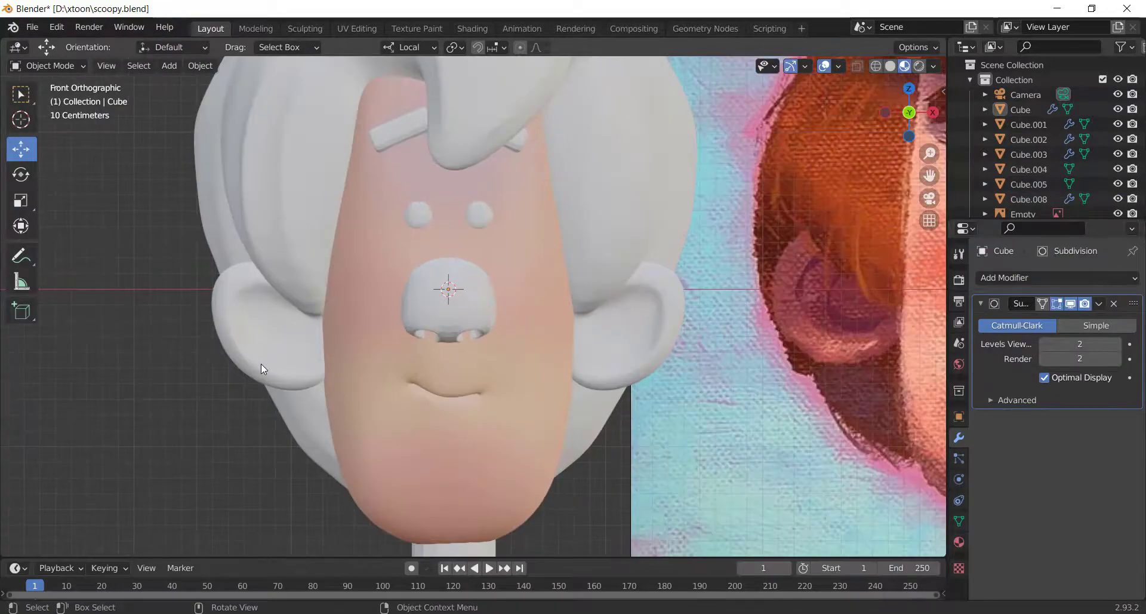
click(481, 218)
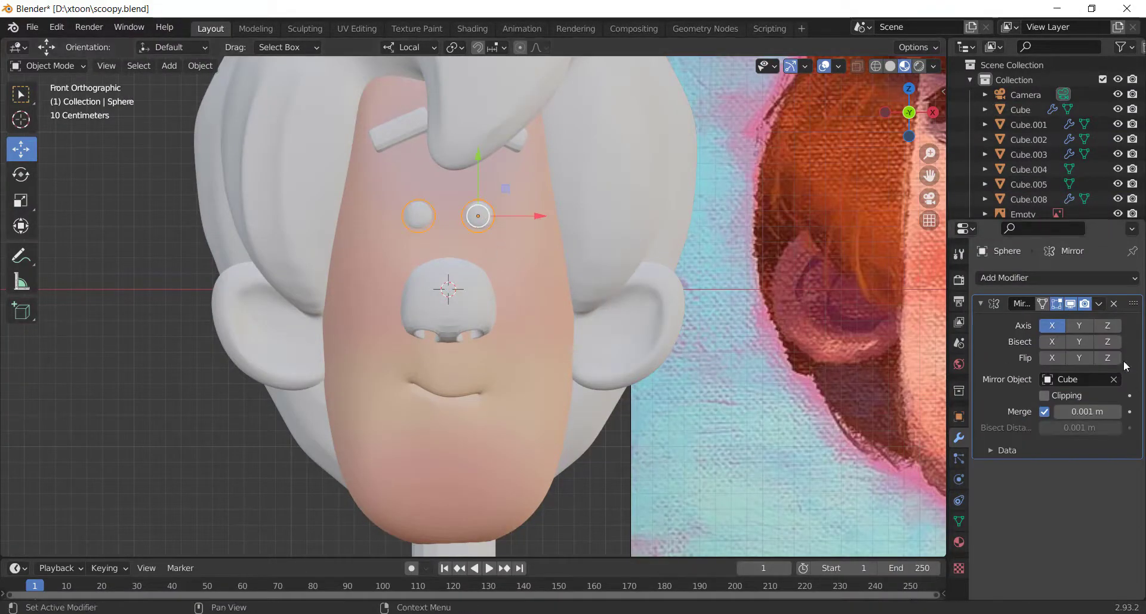
key(ctrl+2)
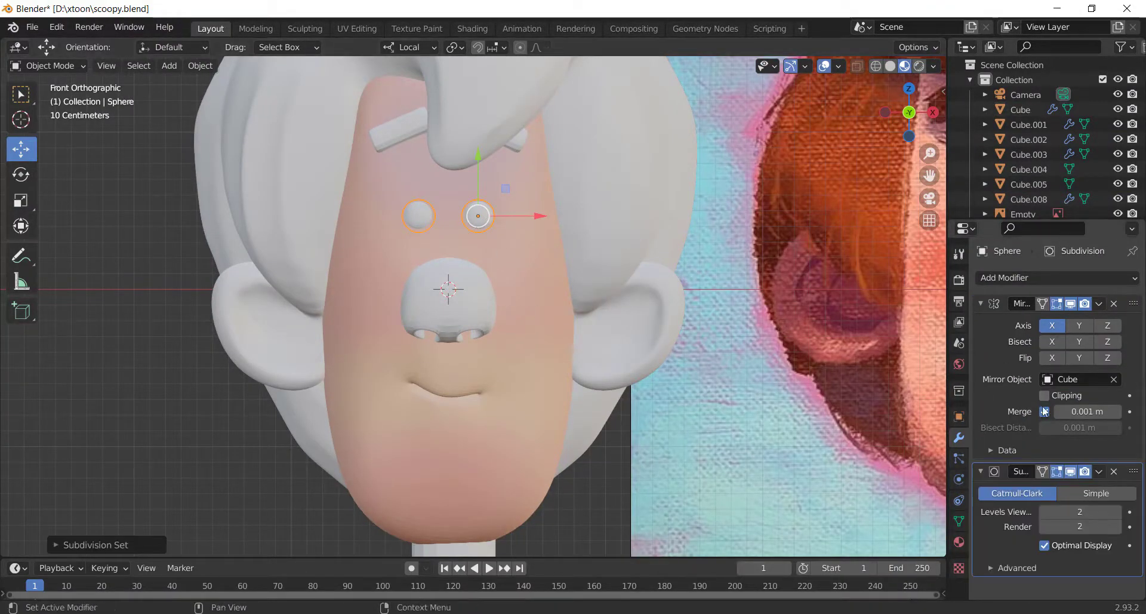
Set the eye material's base colour to black and its roughness to 0.
click(959, 540)
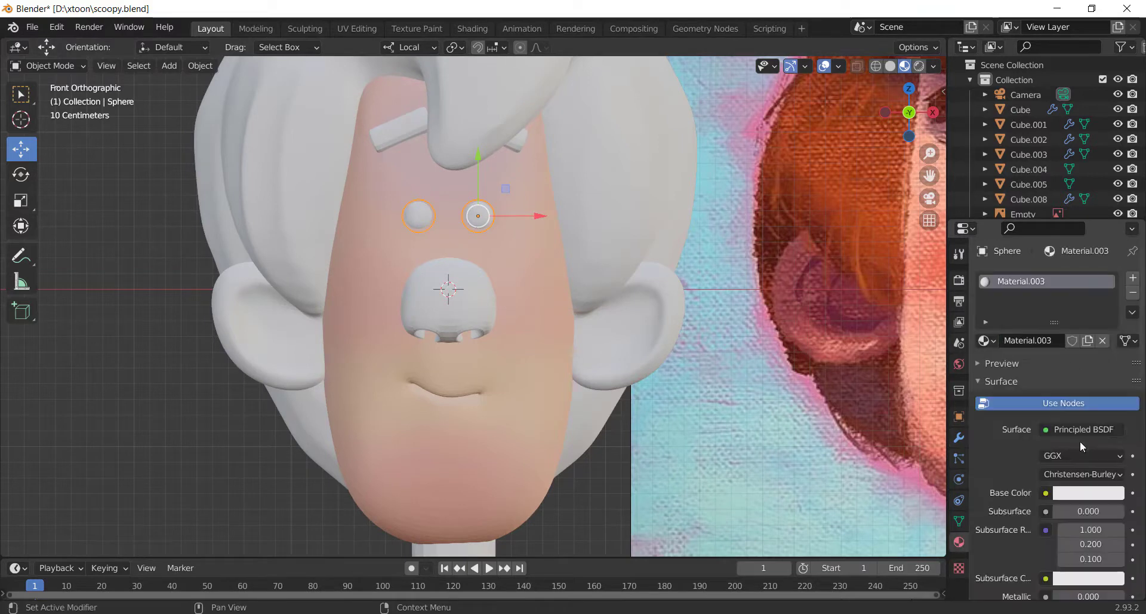
click(1084, 493)
drag(1118, 374, 1112, 387)
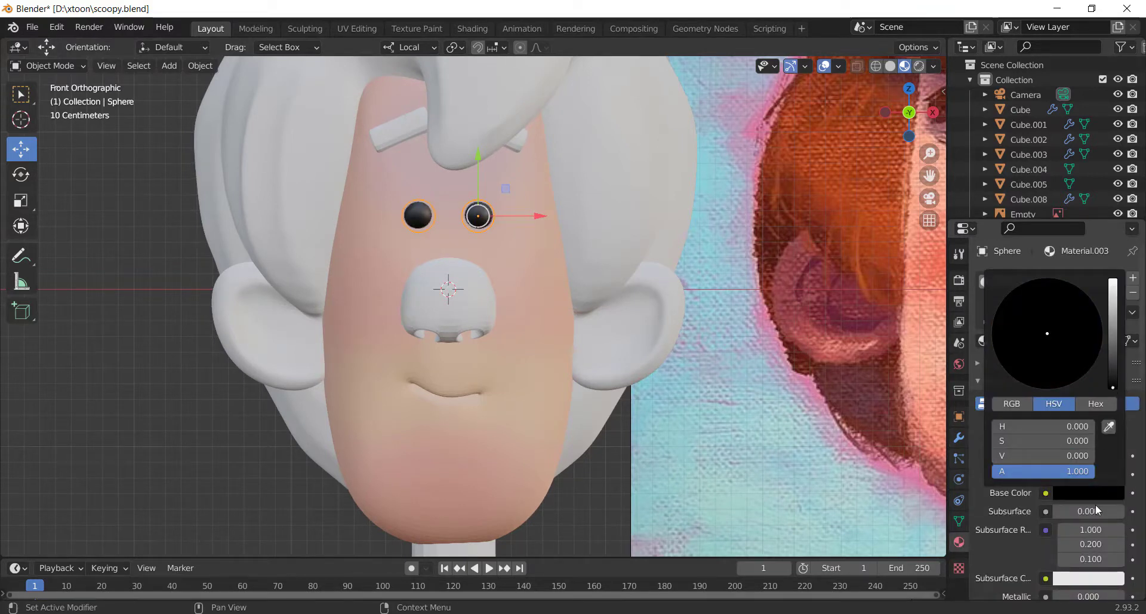
scroll(1073, 495, down, 5)
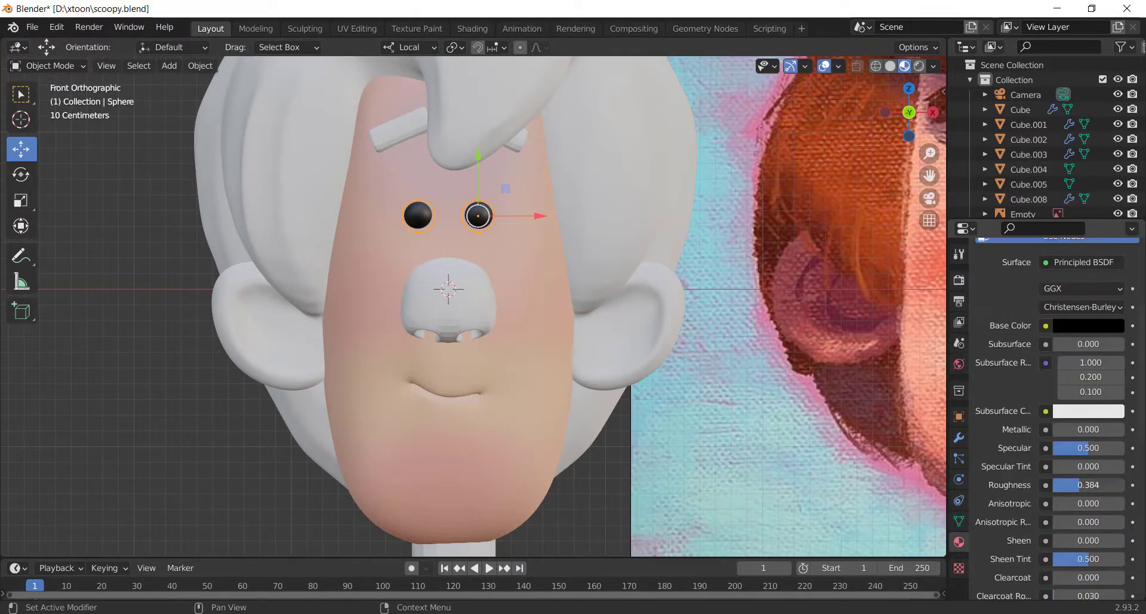
drag(1085, 484, 1055, 484)
Give the ears a new material with a salmon-pink base colour of H 0.016, S 0.697, V 0.800.
scroll(355, 435, down, 4)
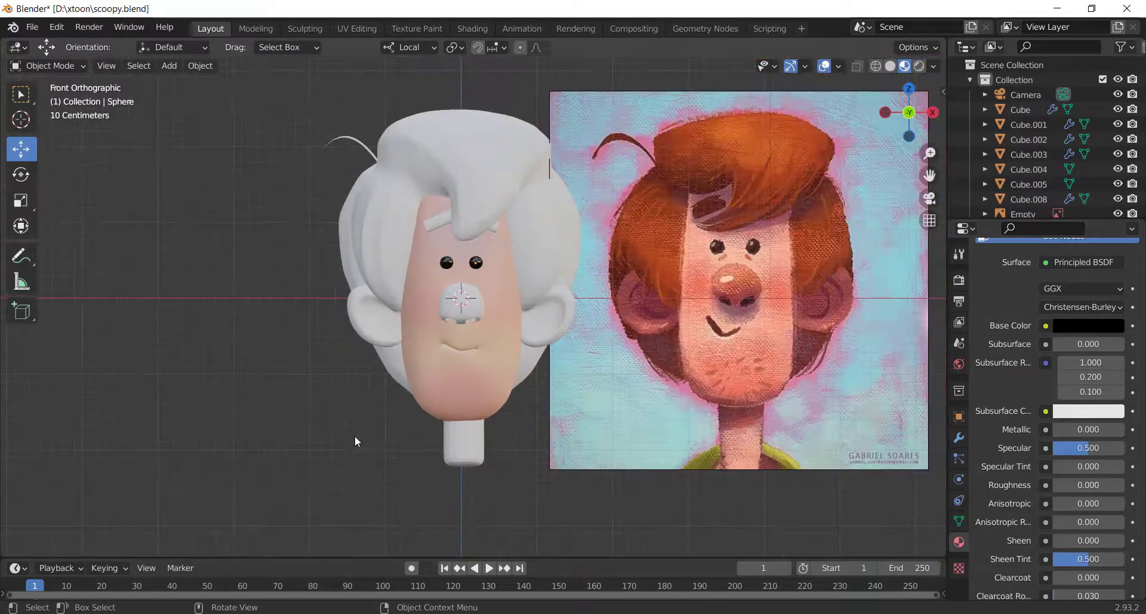
scroll(460, 391, up, 2)
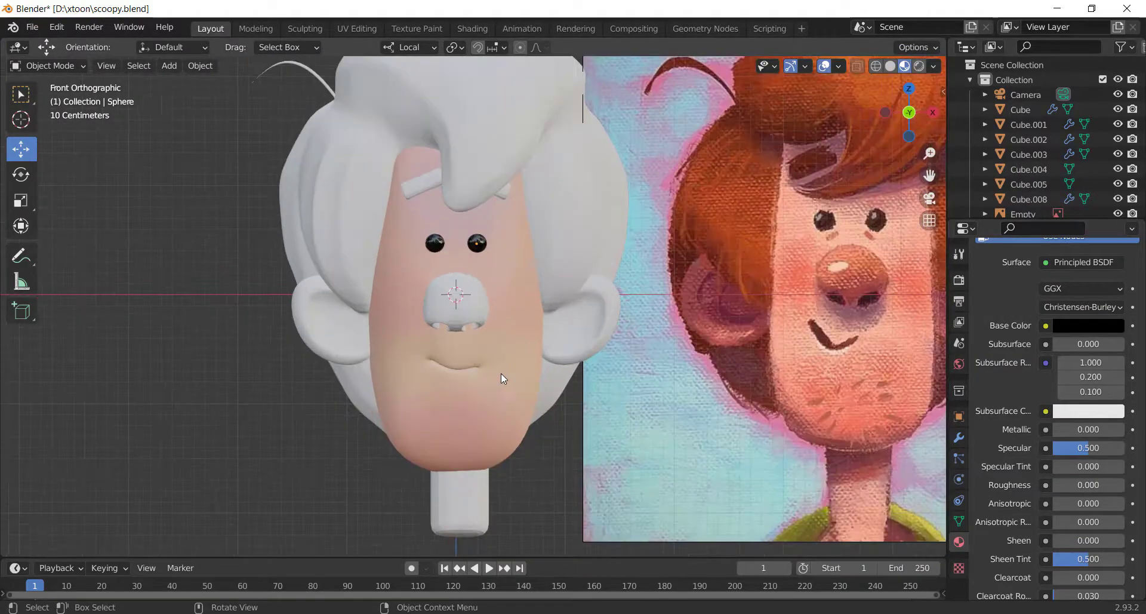
click(596, 332)
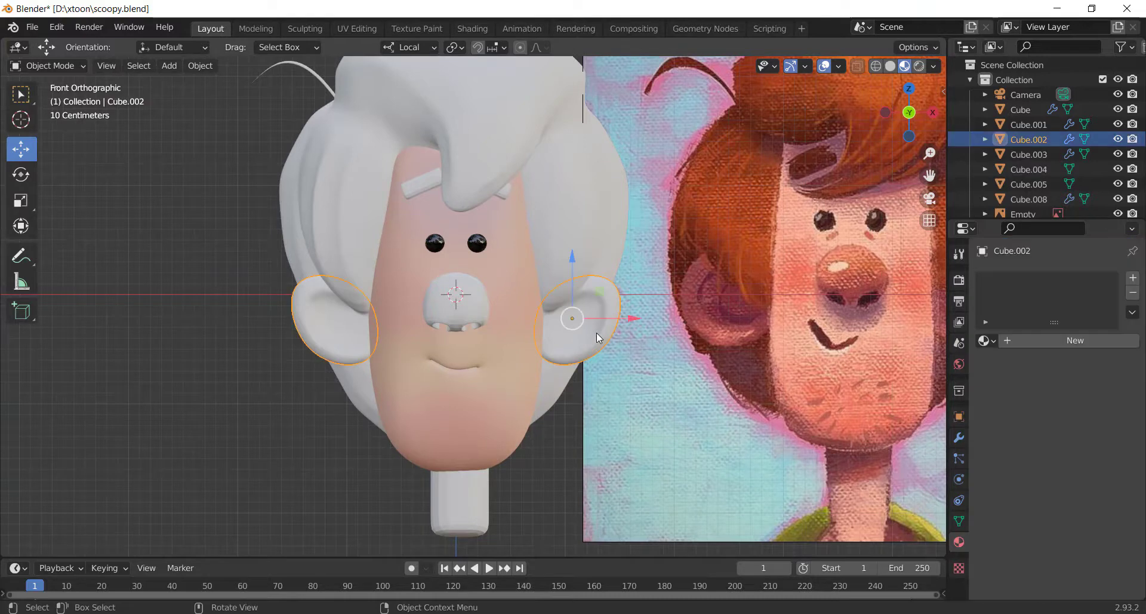
click(1075, 340)
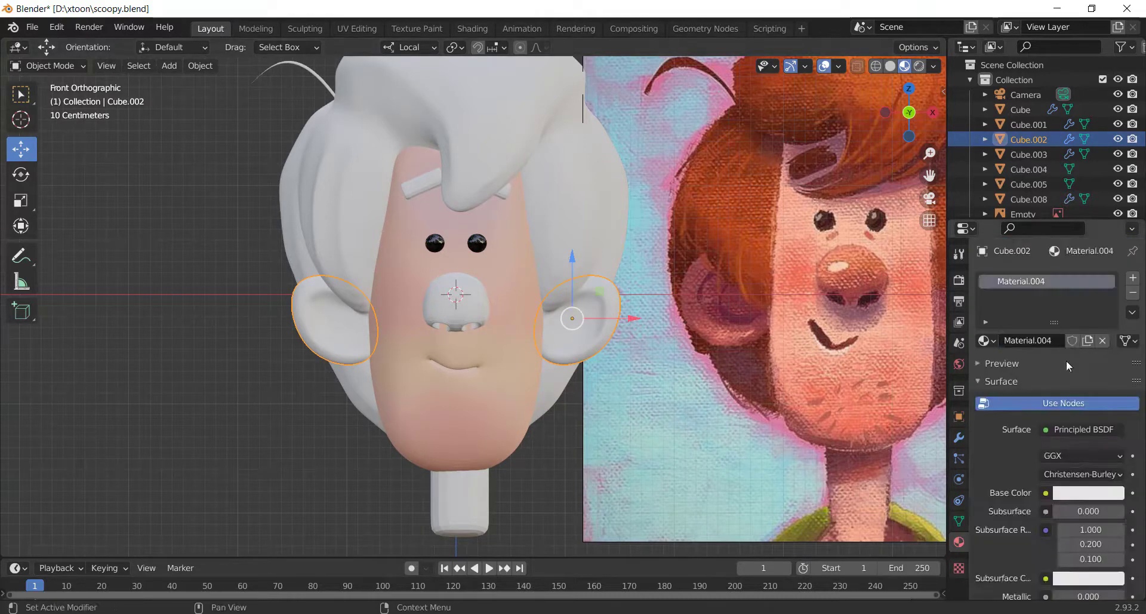
click(1078, 495)
drag(1043, 382, 1042, 352)
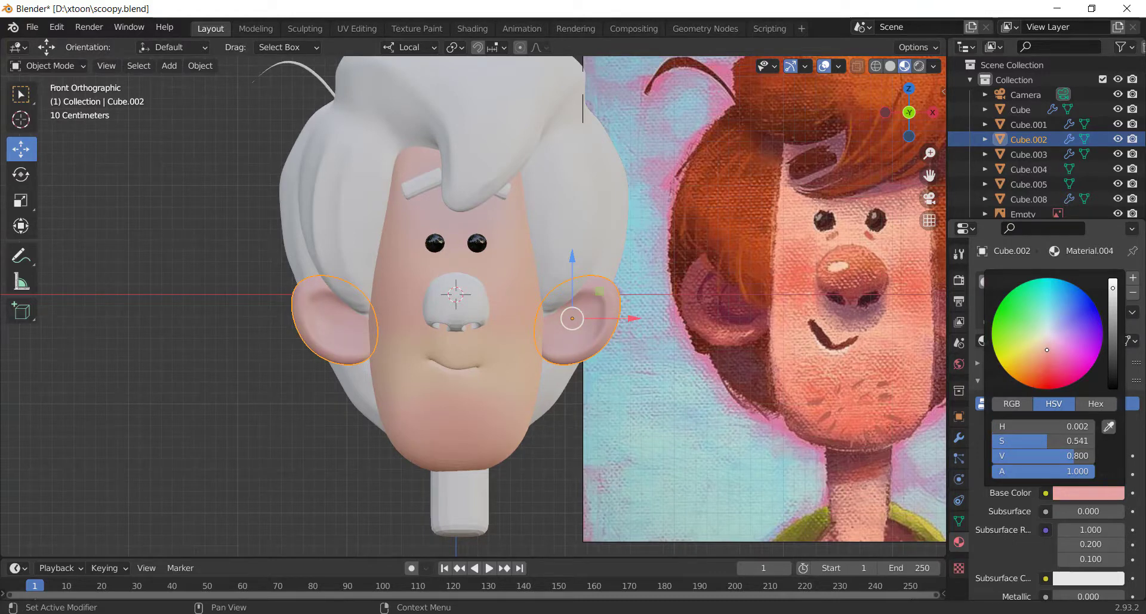
drag(1047, 350, 1041, 356)
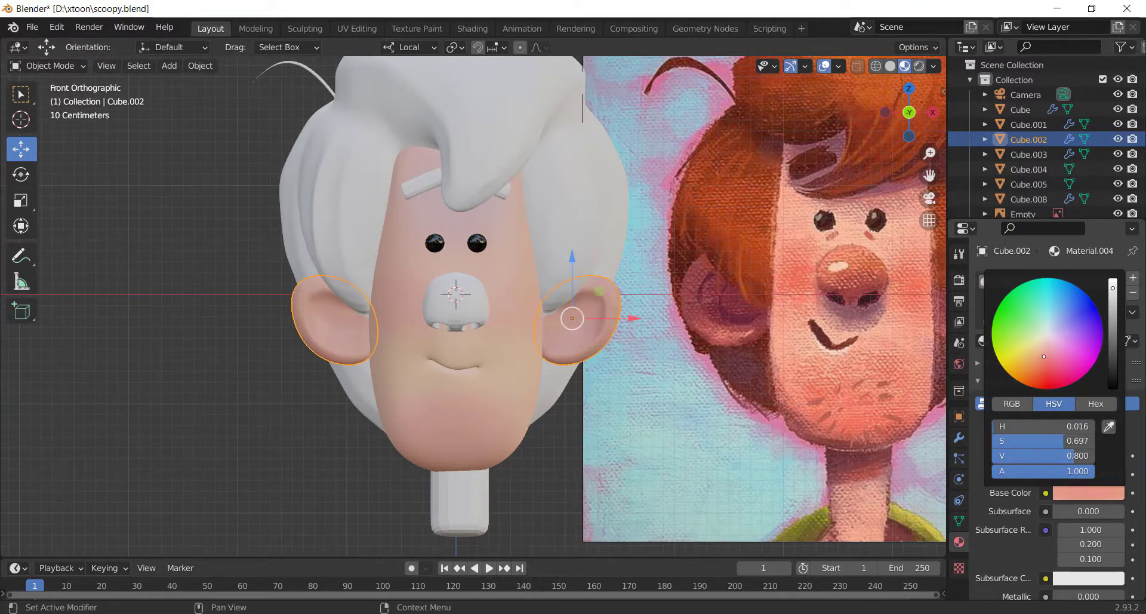
click(328, 442)
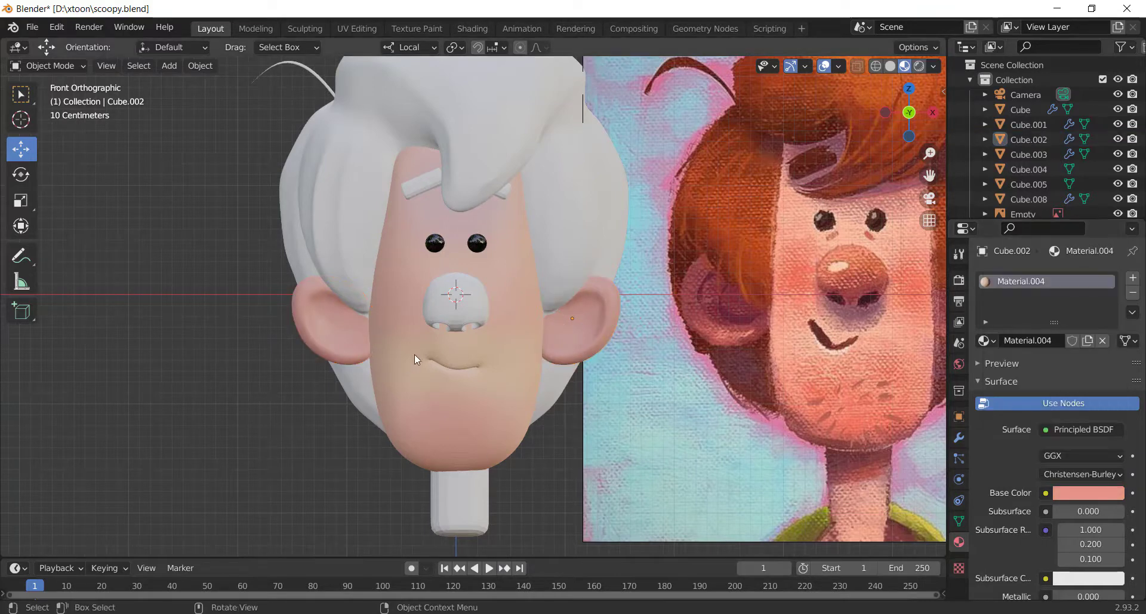
Give the nose a new material with a coral base colour of H 0.014, S 0.785, V 0.800.
click(453, 324)
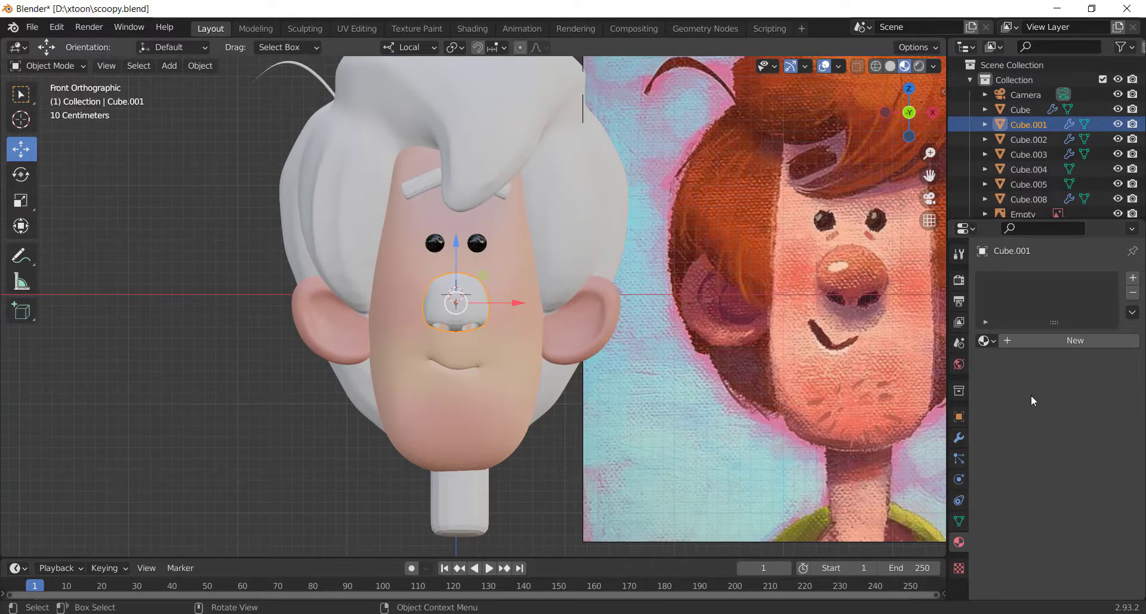
click(1074, 340)
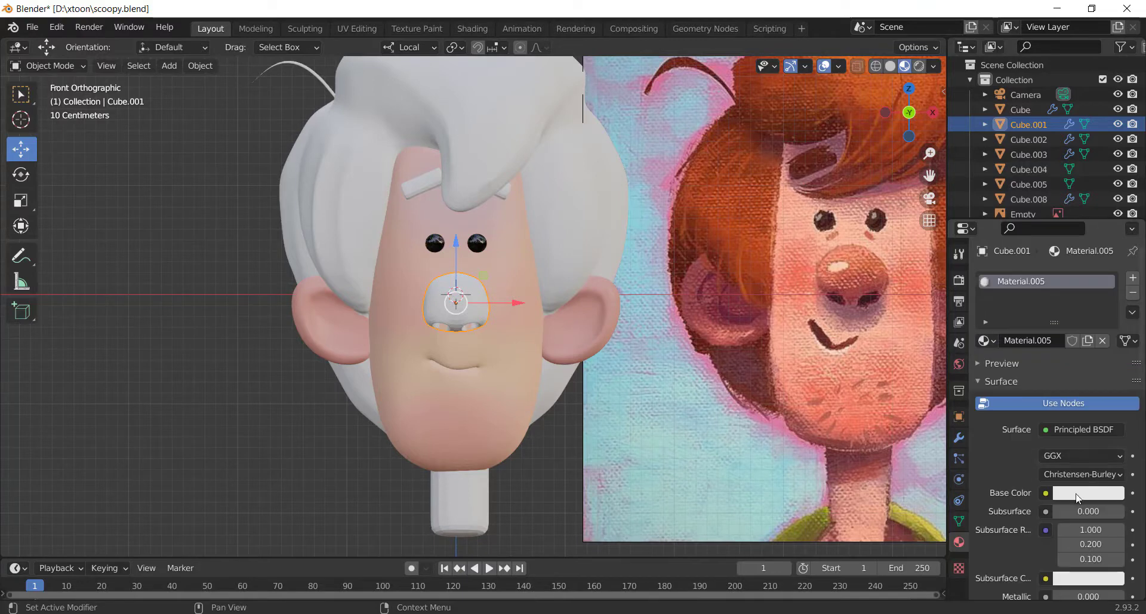
click(1078, 498)
mouse_move(1072, 363)
mouse_down()
mouse_move(1038, 370)
mouse_move(1044, 362)
mouse_up()
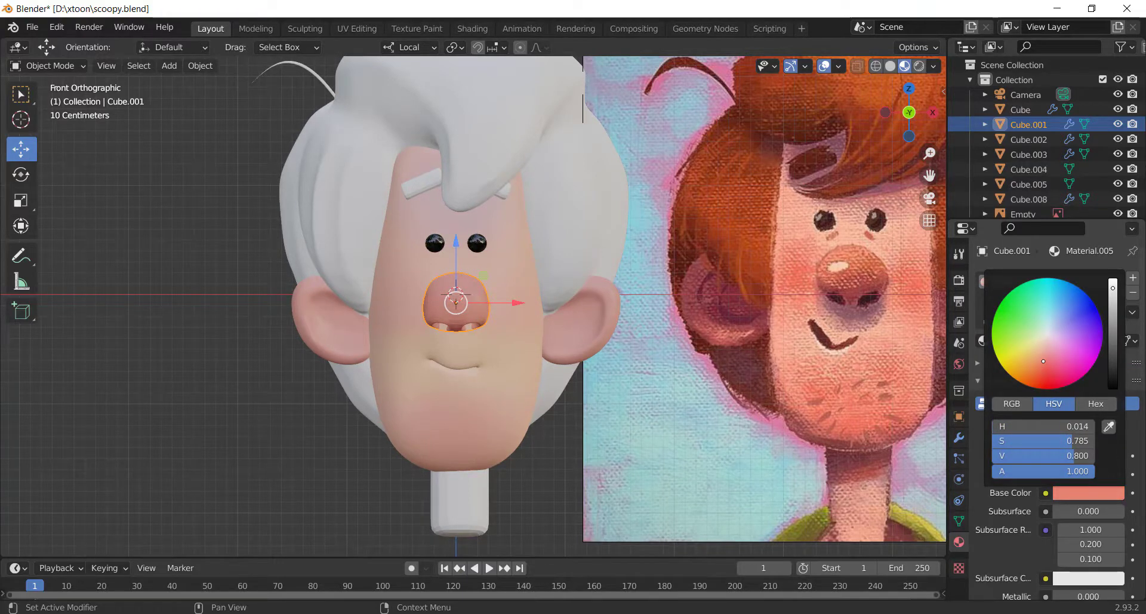
click(138, 494)
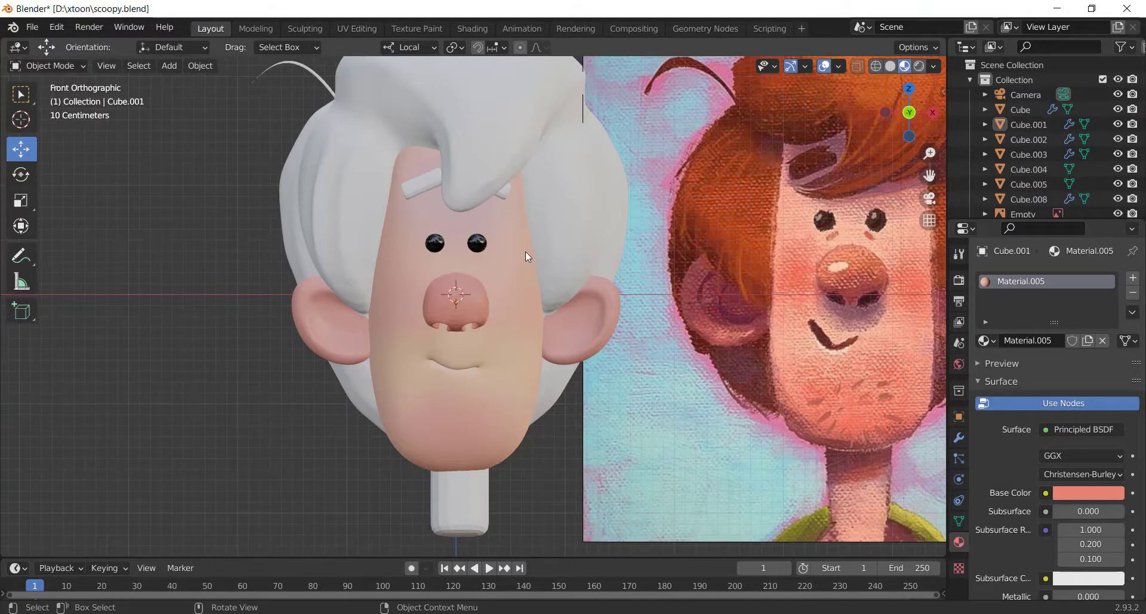
Give the main hair mesh a new material and sample its orange base colour from the hair in the reference painting.
click(506, 188)
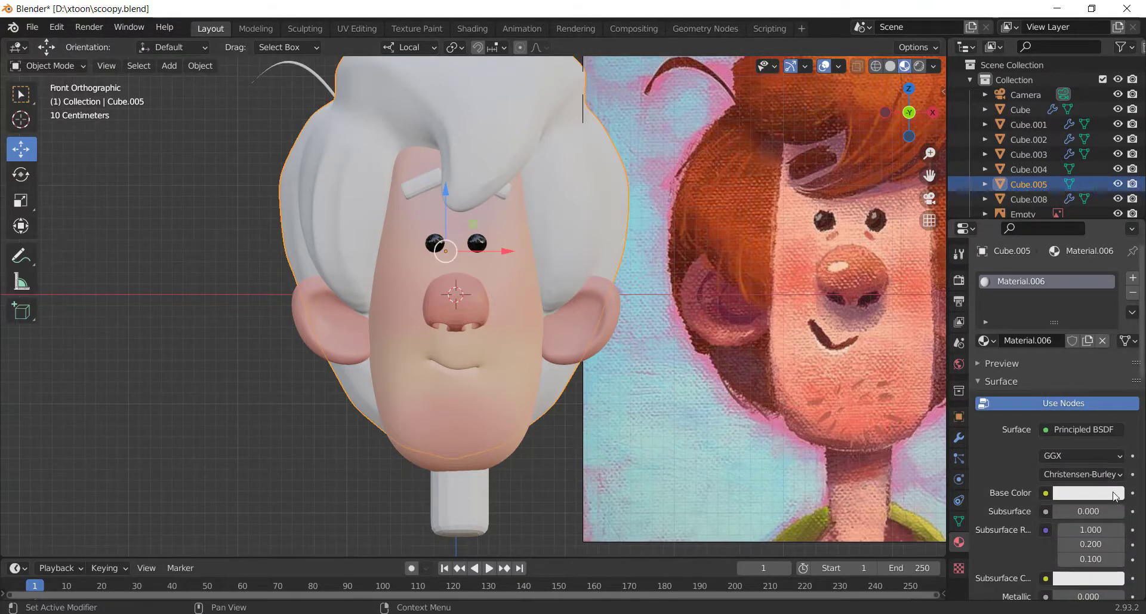
click(1111, 493)
click(1111, 476)
click(1109, 426)
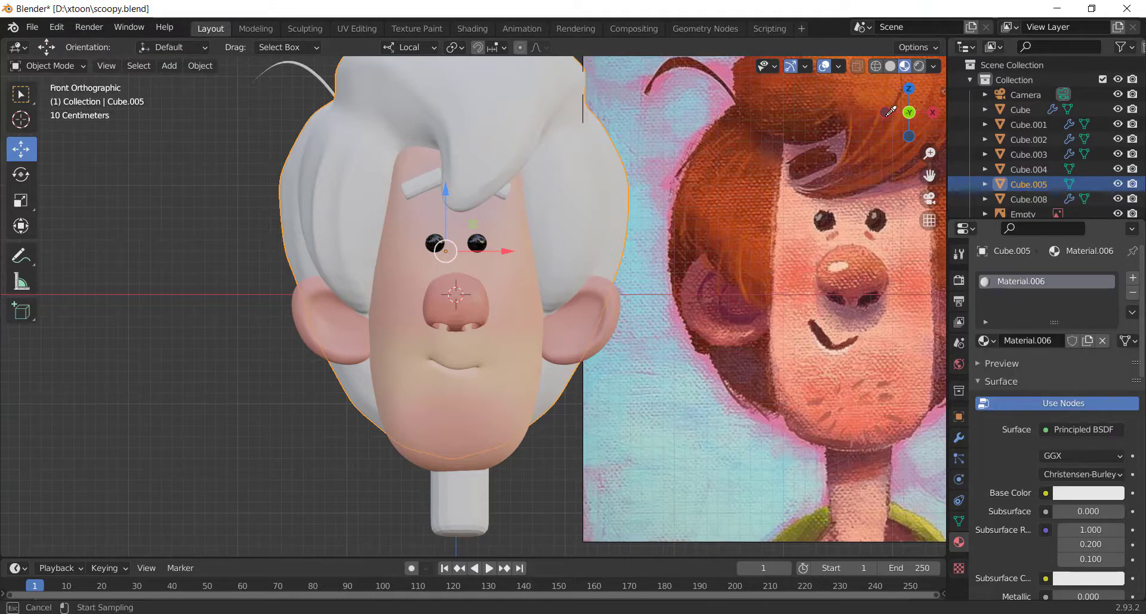
click(864, 96)
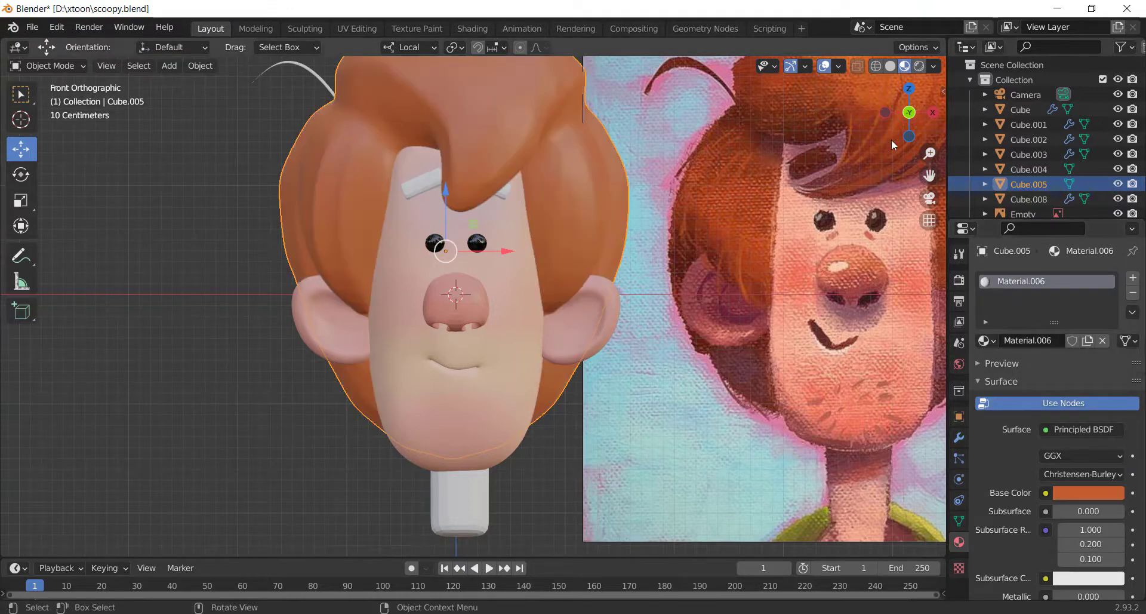
Shift the hair's base colour to a redder orange, H 0.017 and S 0.974, and copy its hex code C24A1F.
click(1097, 493)
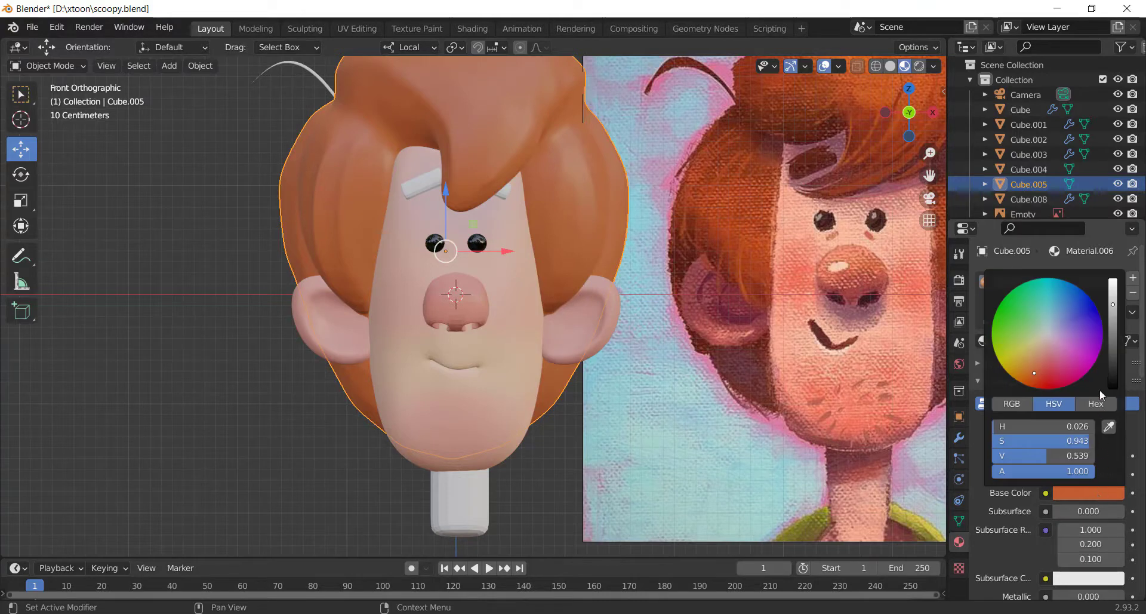
click(1037, 375)
drag(1053, 386, 1039, 379)
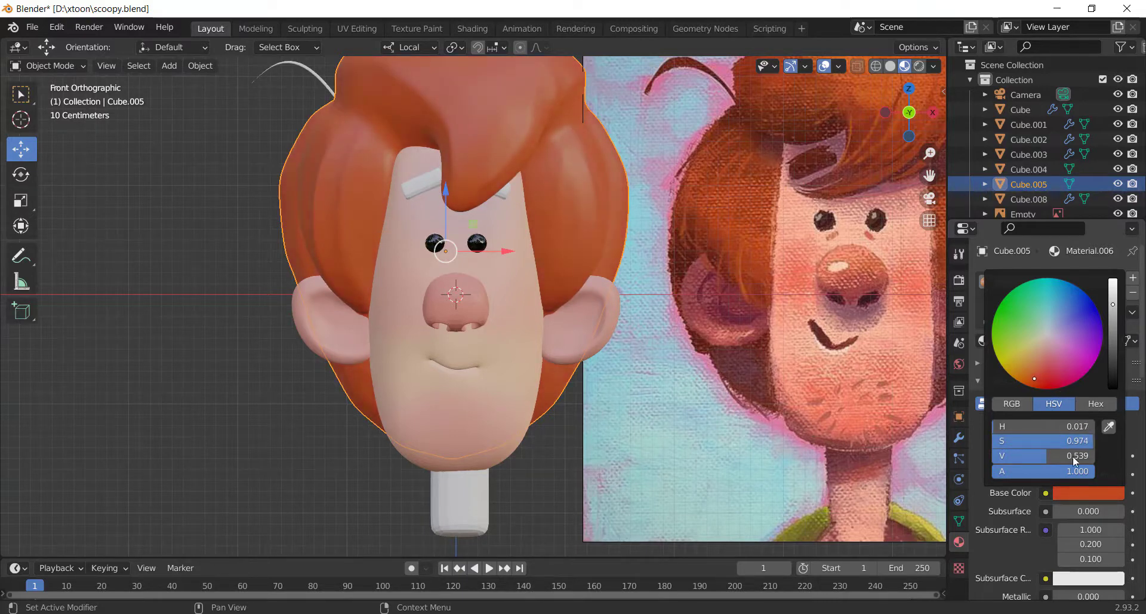
click(1107, 403)
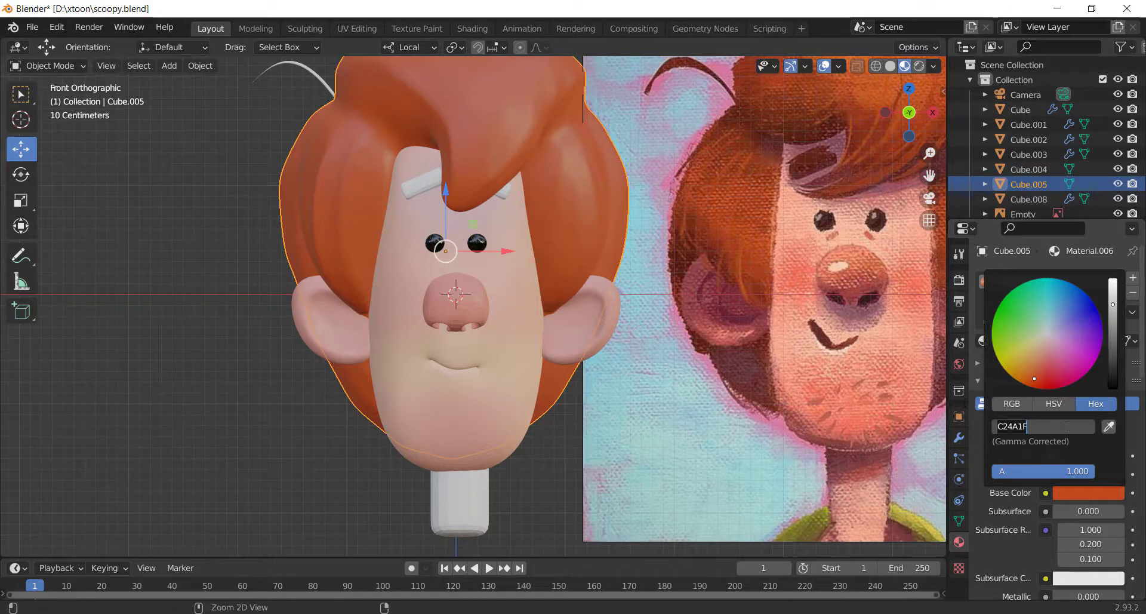
key(Return)
Give the thin stray hair strand a new material with base colour hex C24A1F.
click(322, 87)
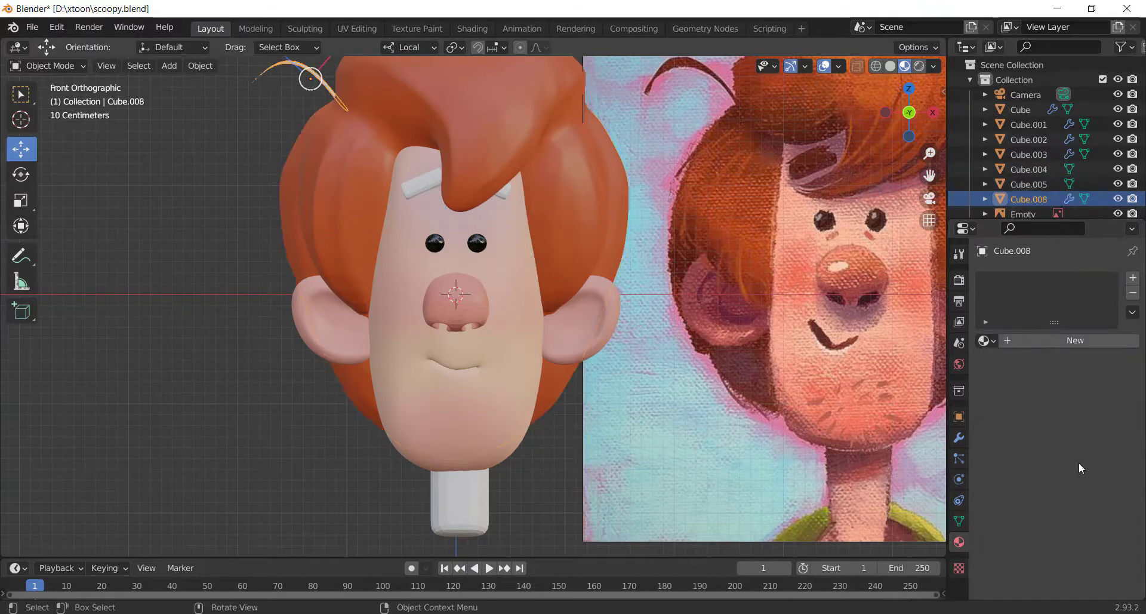
click(1102, 498)
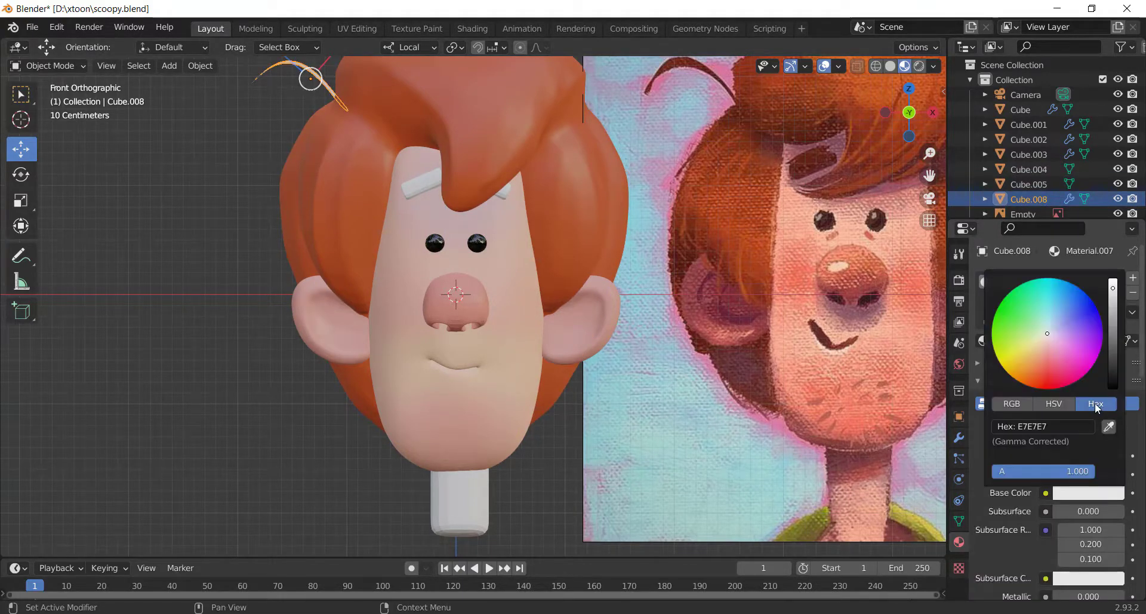
text(C24A1F)
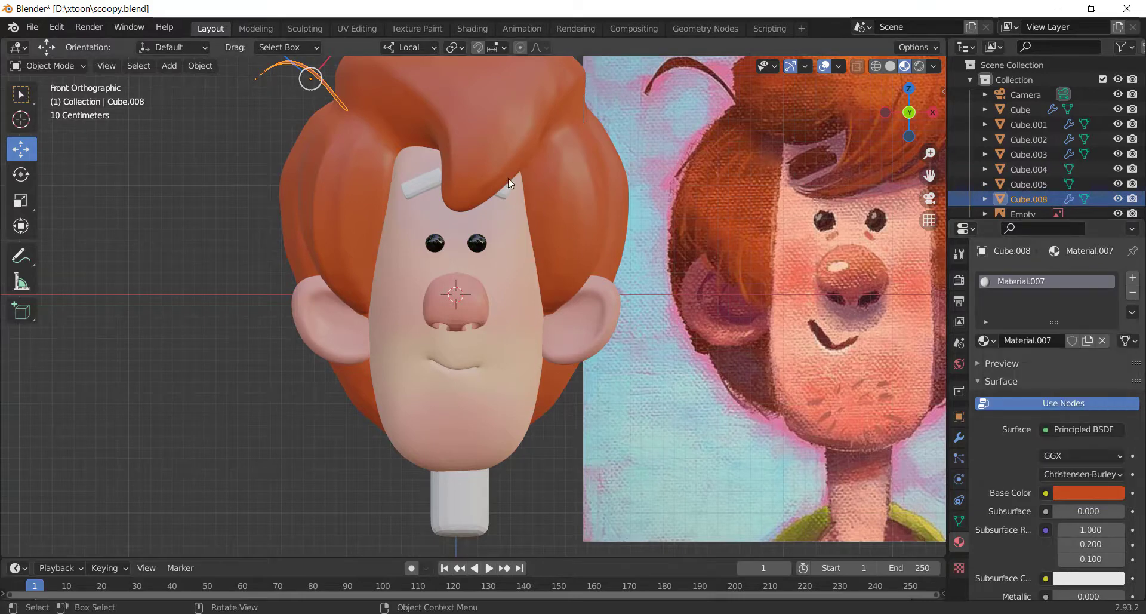
Give the mirrored eyebrows a new material with base colour hex C24A1F.
click(431, 185)
click(1098, 340)
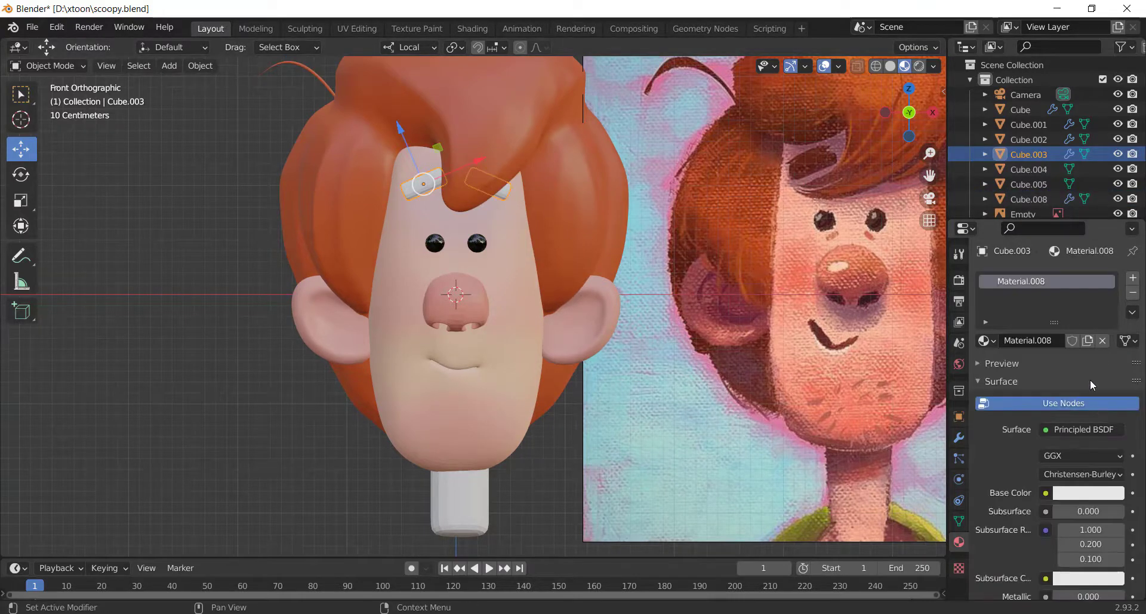
click(1089, 495)
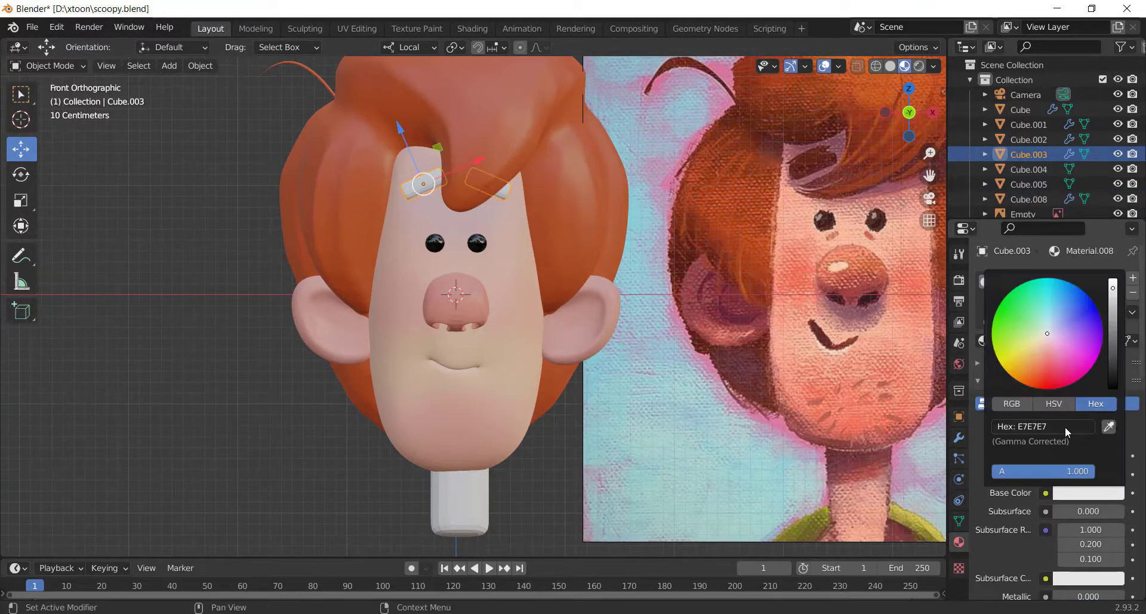
click(1064, 426)
text(C24A1F)
key(Return)
click(536, 475)
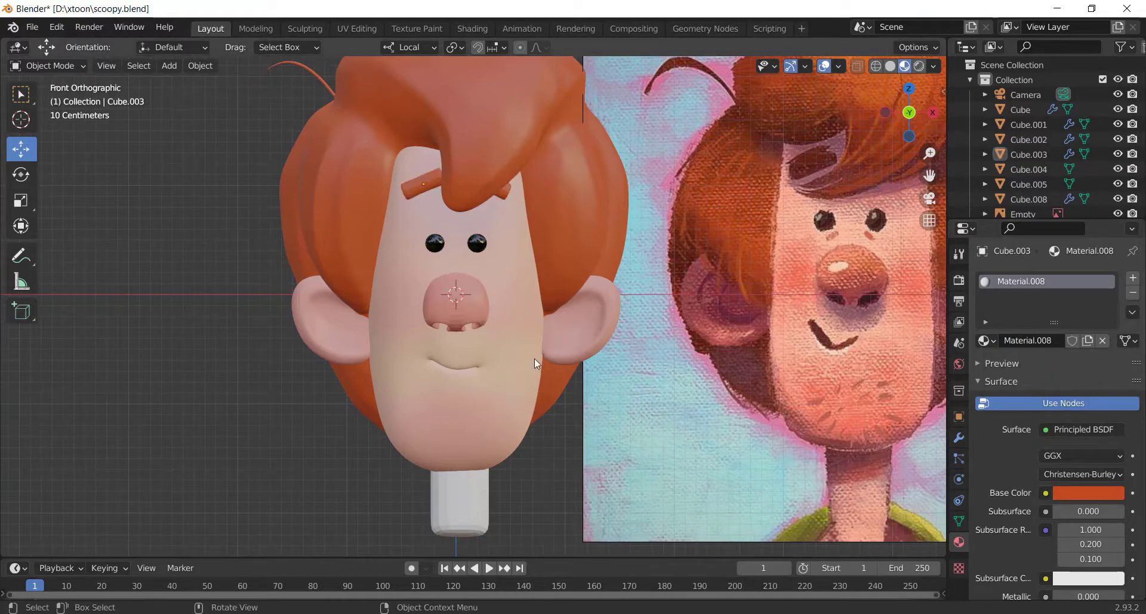
Assign the existing peach Material.001 to the neck and save the file.
scroll(535, 358, down, 2)
scroll(535, 363, up, 2)
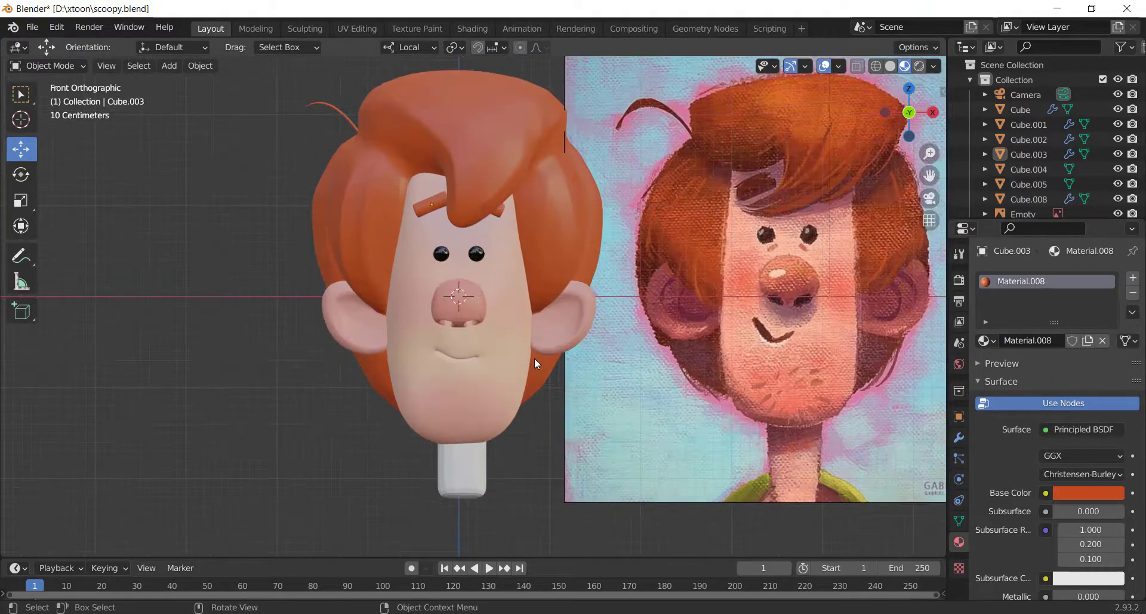
click(485, 435)
click(478, 460)
click(492, 406)
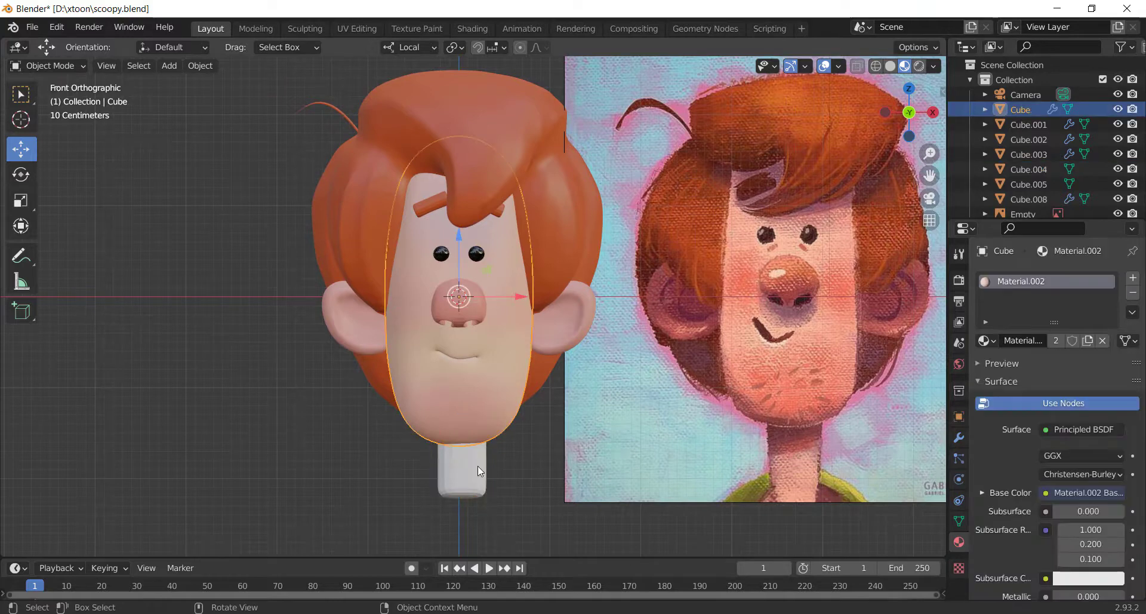
click(477, 465)
click(987, 340)
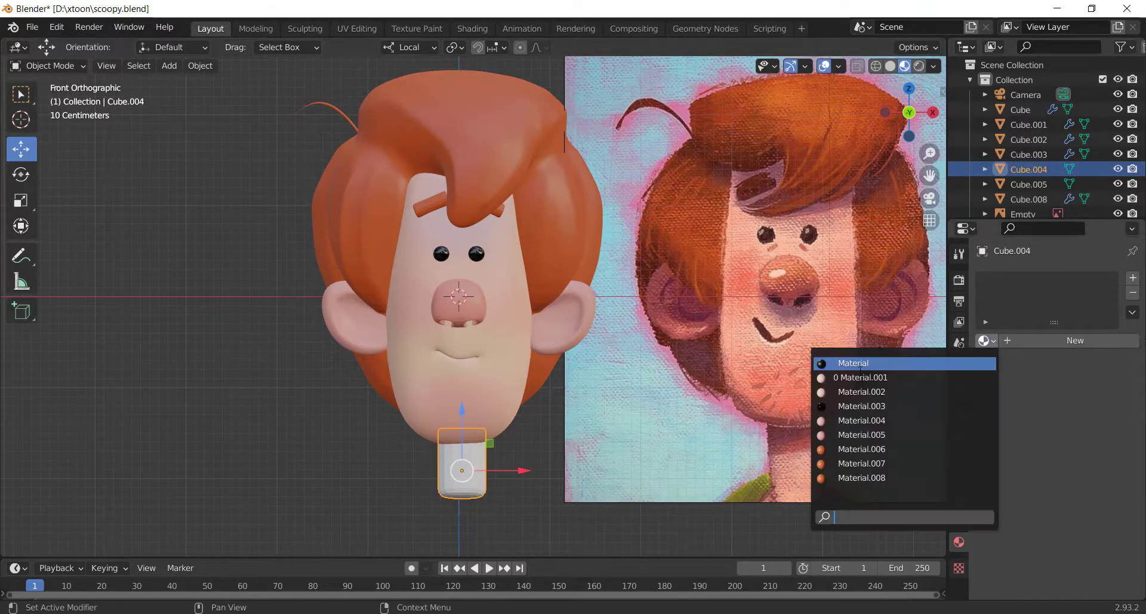
click(848, 376)
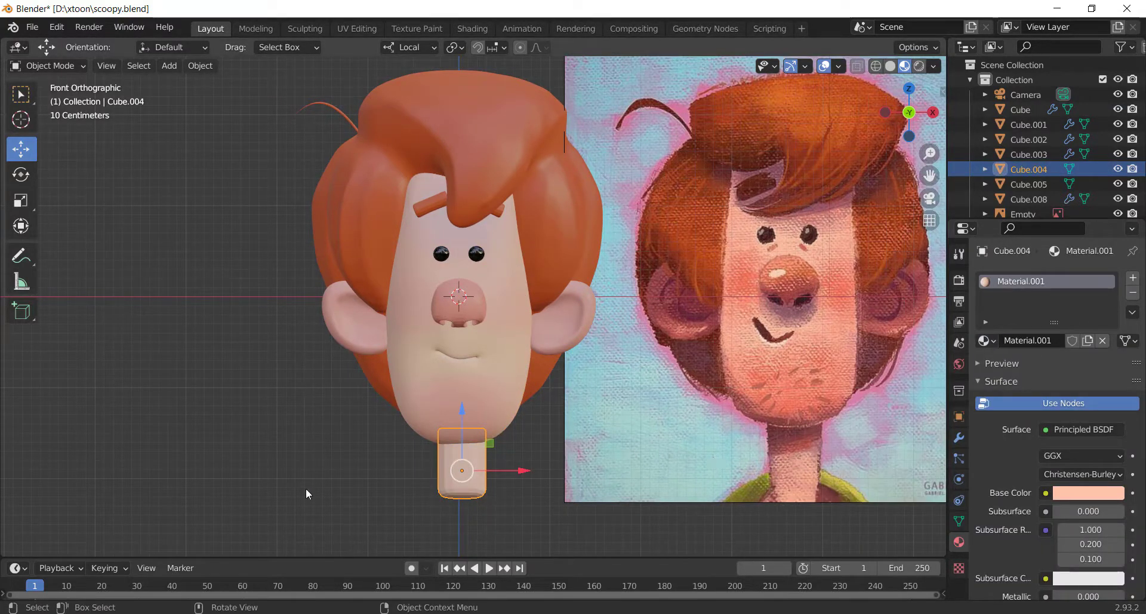
click(296, 431)
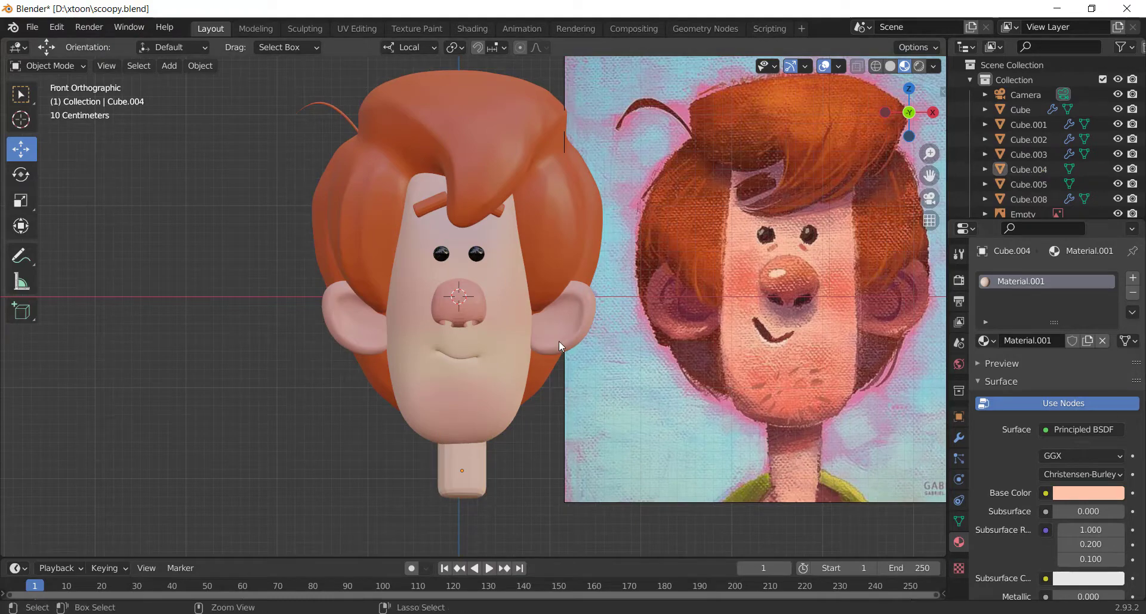
key(ctrl+s)
Switch the hair object to texture painting and set the brush colour to dark brown, hex 662F16.
click(521, 123)
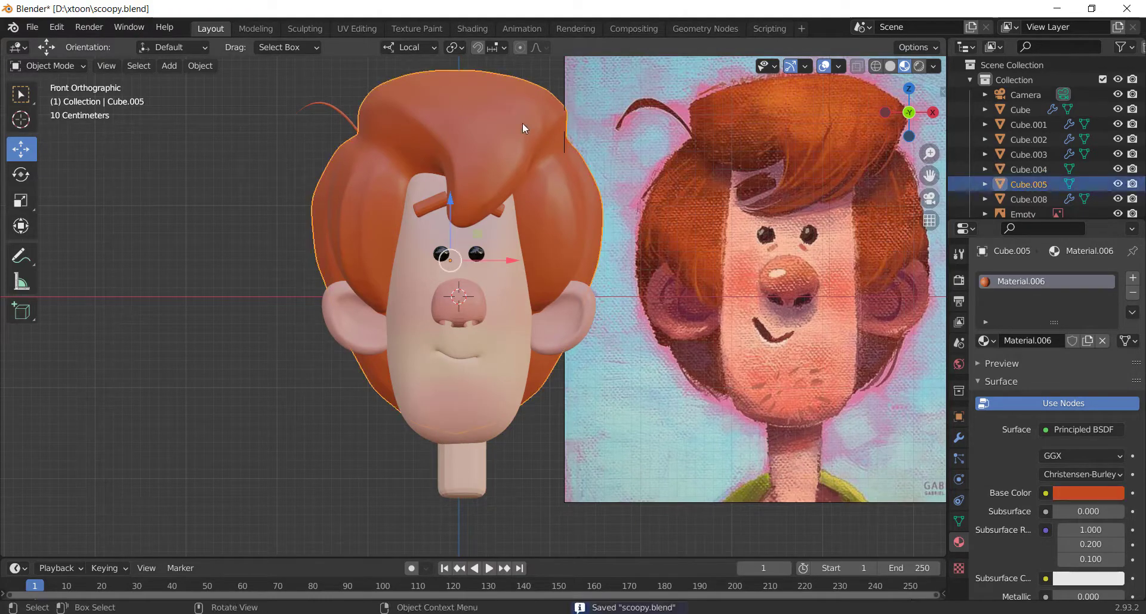
click(422, 26)
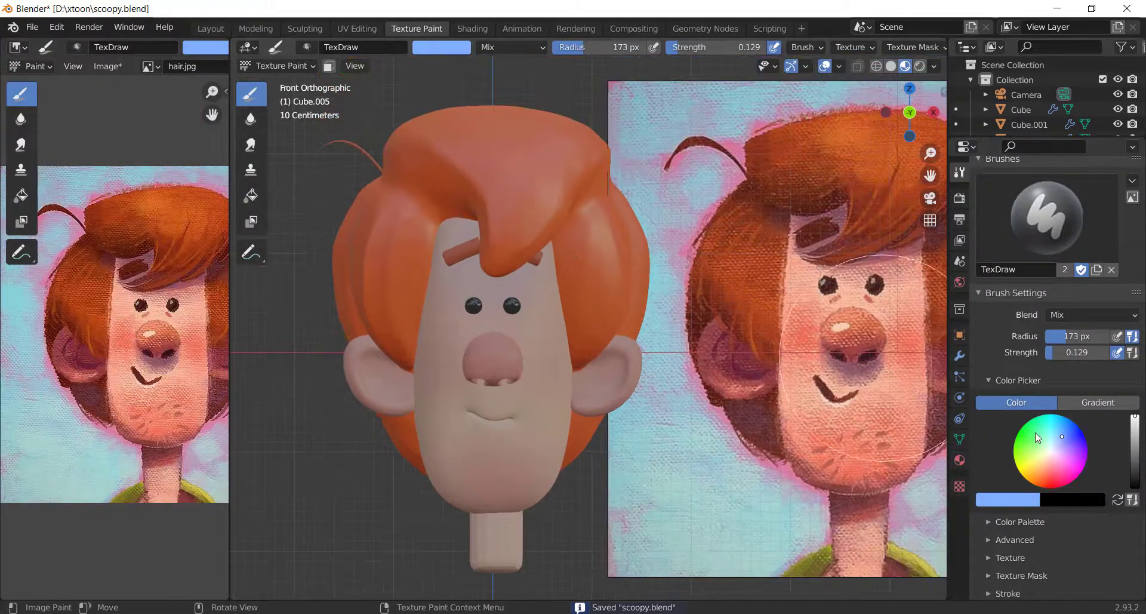
click(1022, 502)
click(1049, 475)
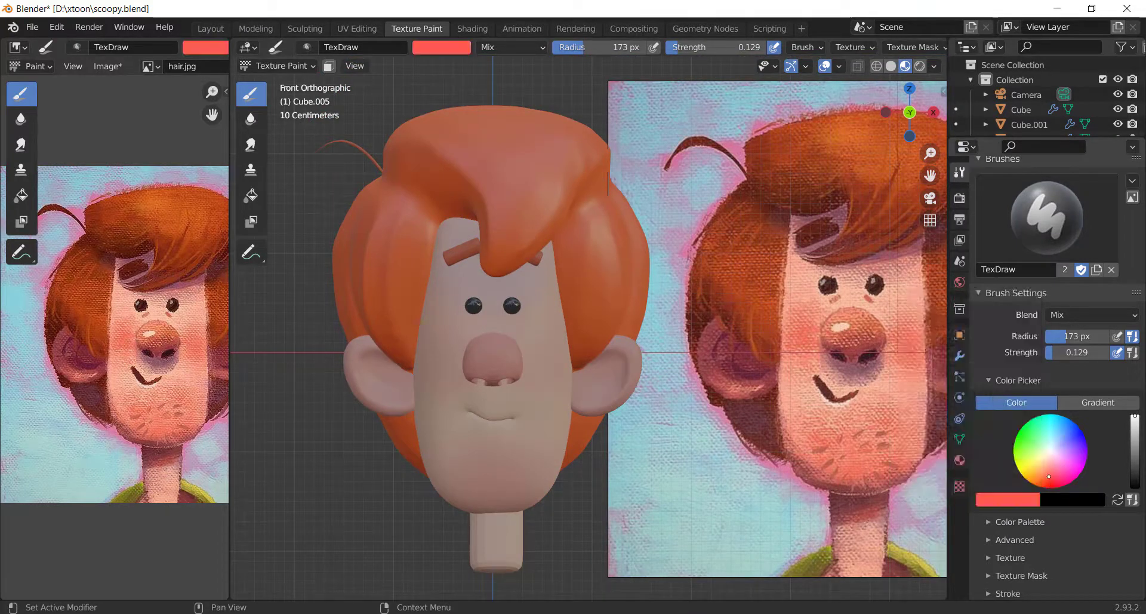
drag(1048, 476, 1047, 485)
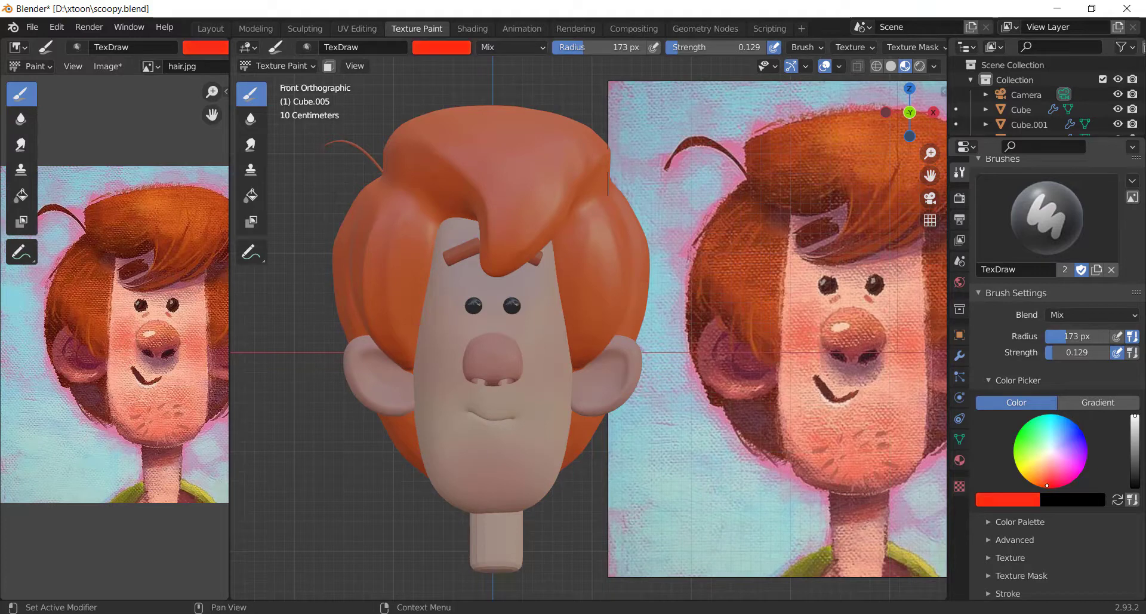
drag(1134, 464, 1135, 449)
drag(1038, 471, 1041, 479)
click(1135, 459)
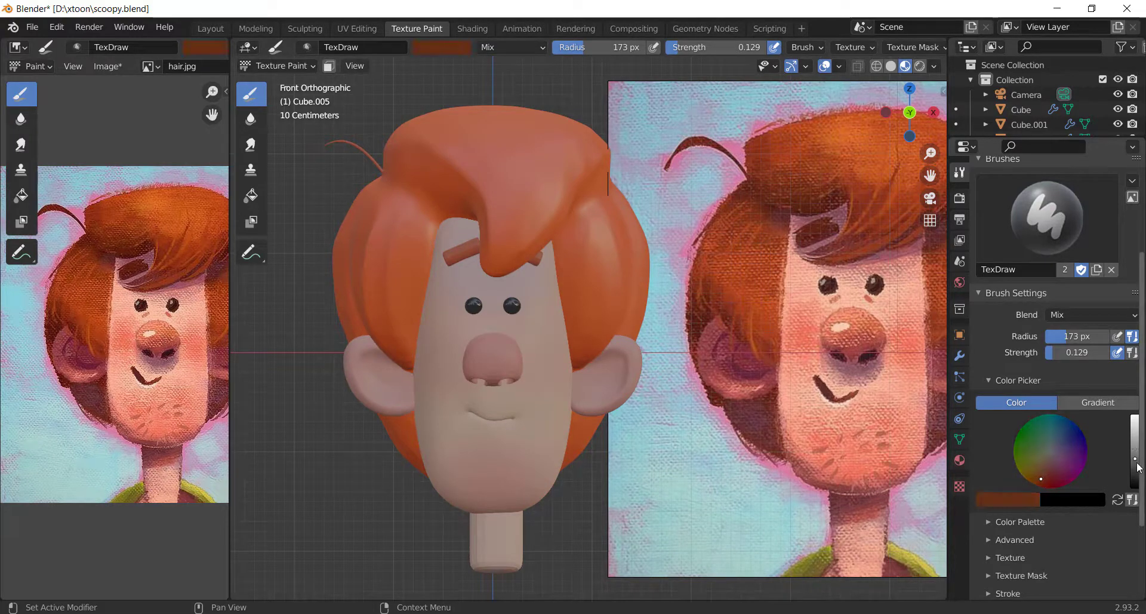
Inspect the hair from several angles, return to the front view and save the file.
middle_drag(421, 182, 525, 294)
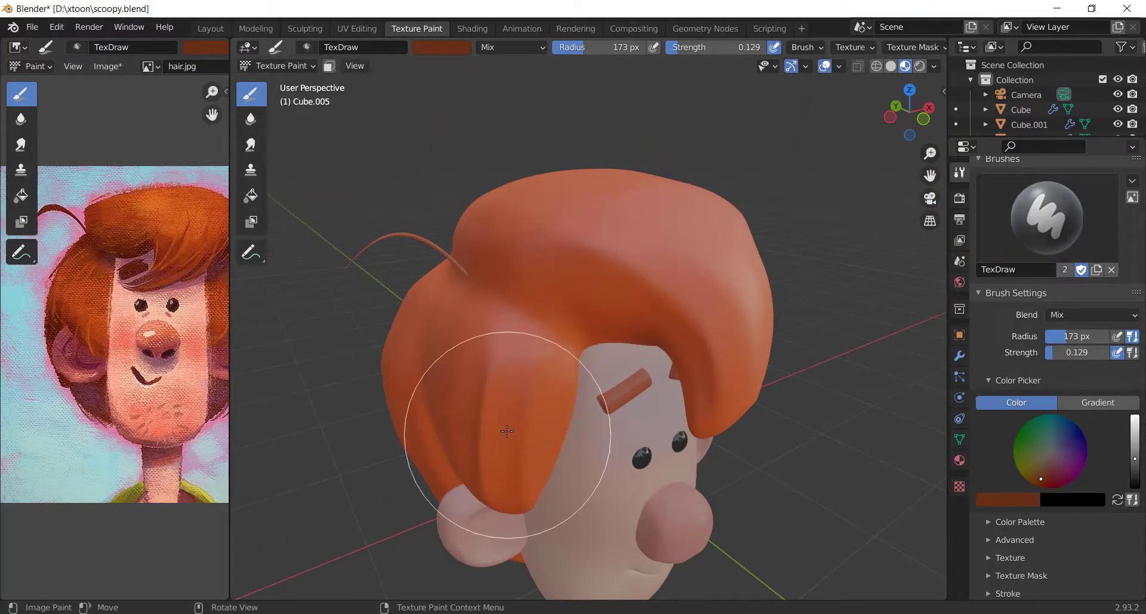
mouse_move(511, 422)
middle_down()
mouse_move(500, 396)
mouse_move(639, 358)
middle_up()
scroll(734, 230, down, 2)
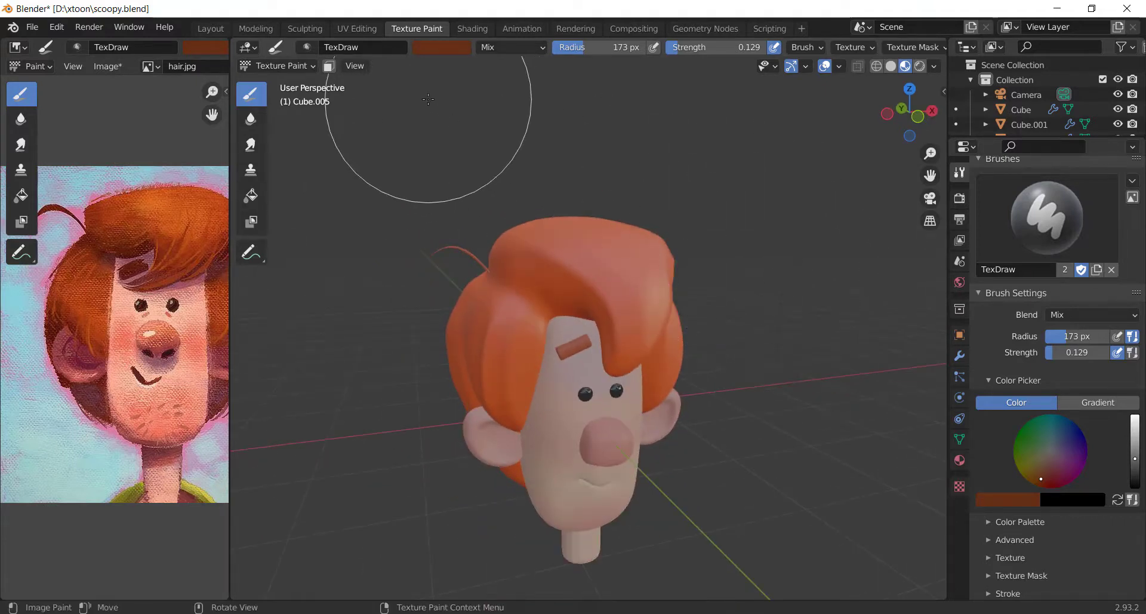
scroll(594, 261, down, 2)
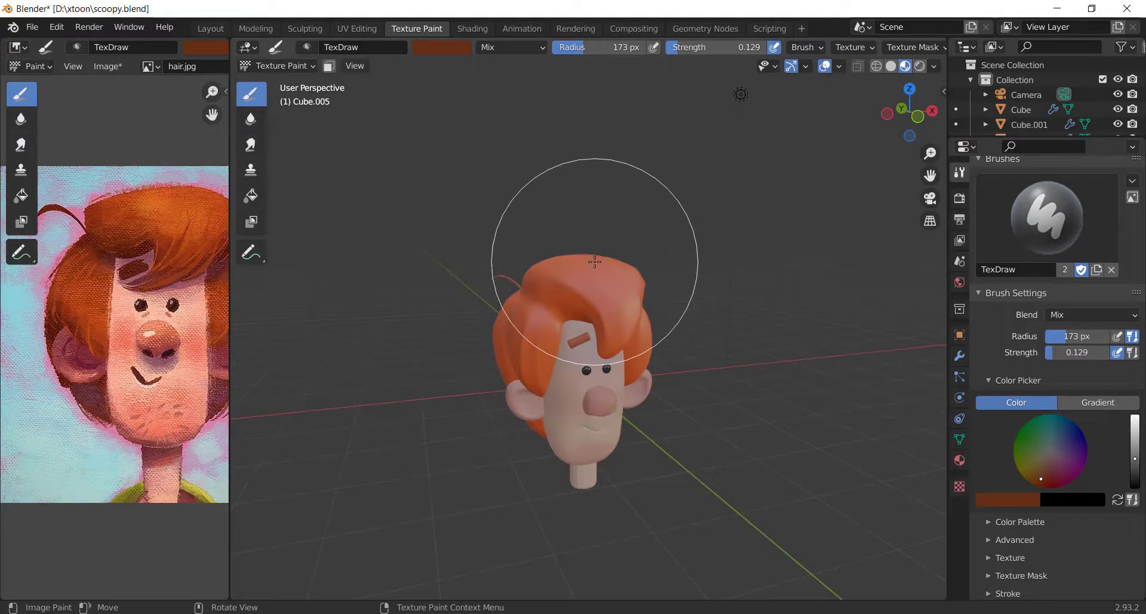
key(KP_1)
key(ctrl+s)
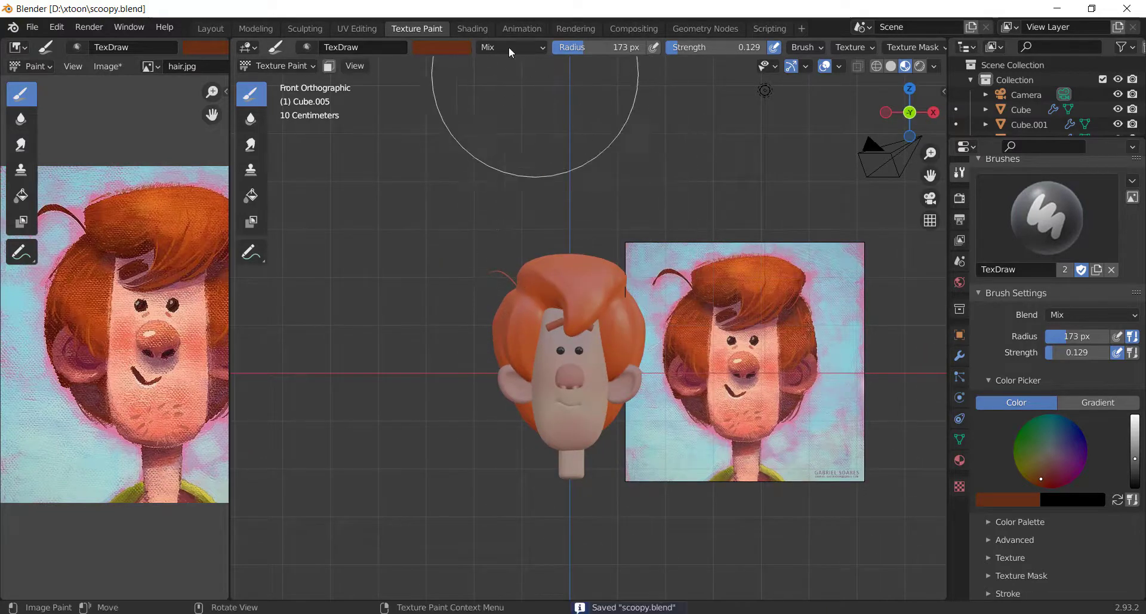
Brighten the brown brush colour, set the brush to radius 145 px and strength 0.503, and try painting the hair.
scroll(619, 332, up, 2)
scroll(630, 341, up, 2)
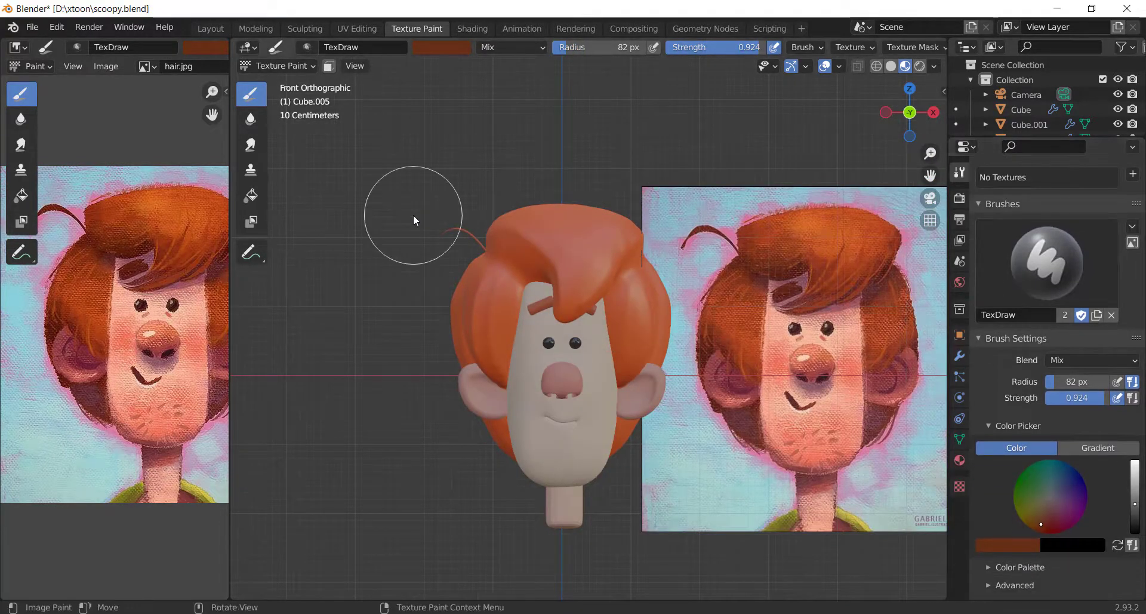
click(449, 47)
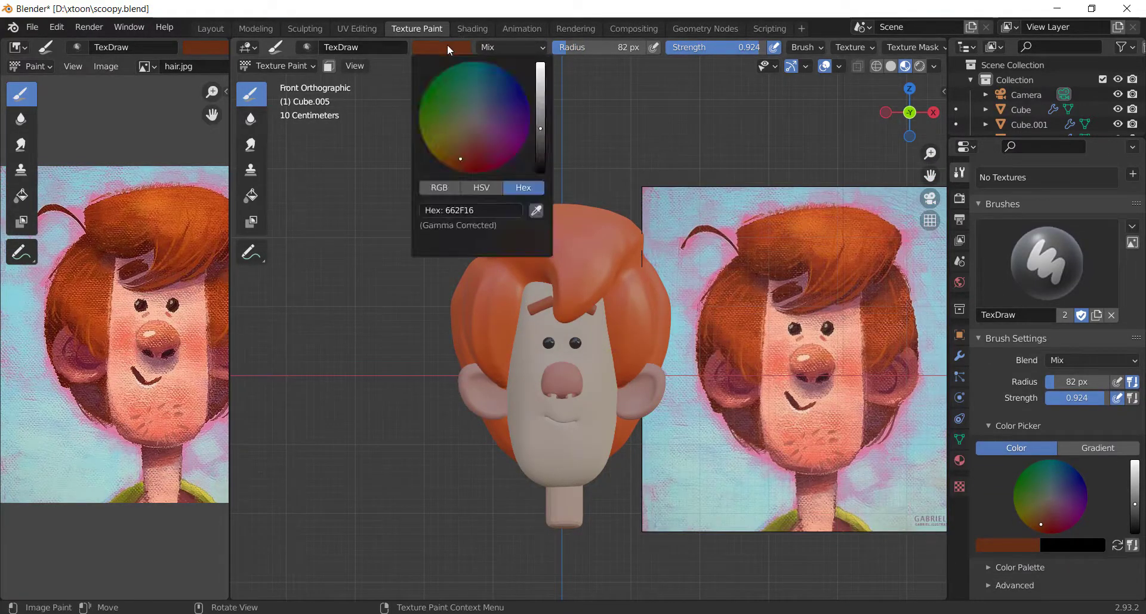
drag(539, 119, 540, 100)
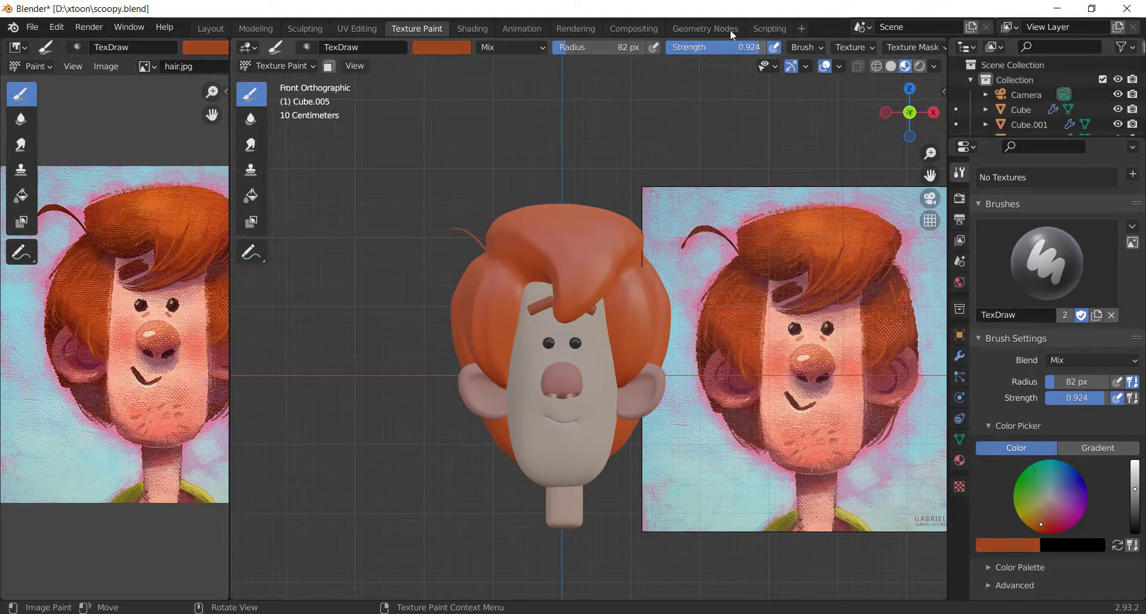
drag(622, 48, 633, 48)
middle_drag(668, 317, 528, 306)
click(600, 229)
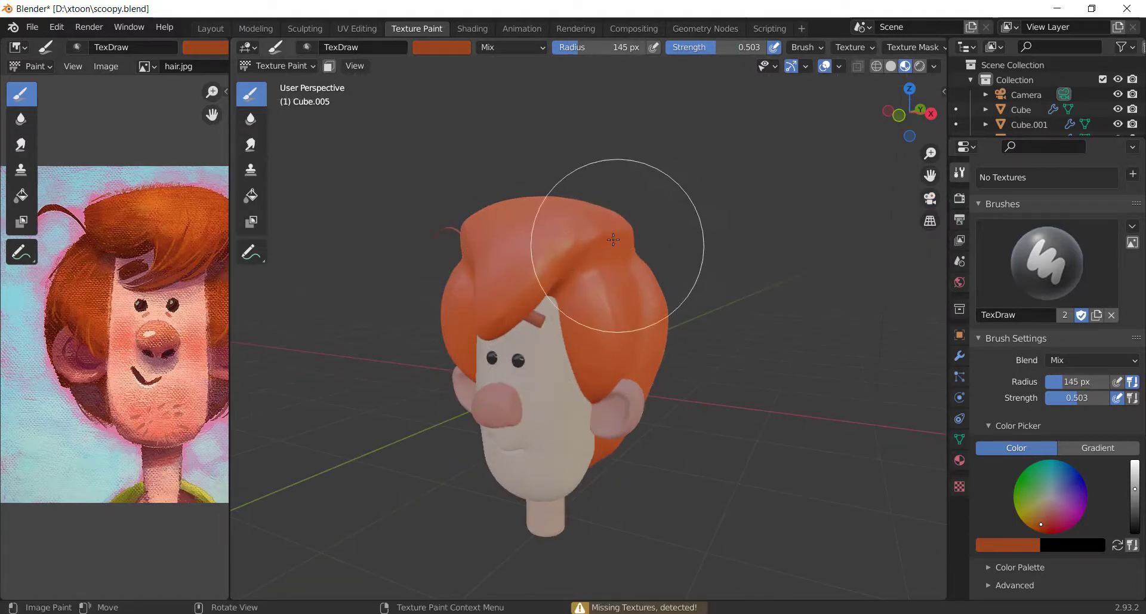
Add a 1024 x 1024 px Base Color paint slot to the hair's Material.006, filled with the copied hex C24A1F.
scroll(631, 243, down, 3)
scroll(1083, 267, up, 3)
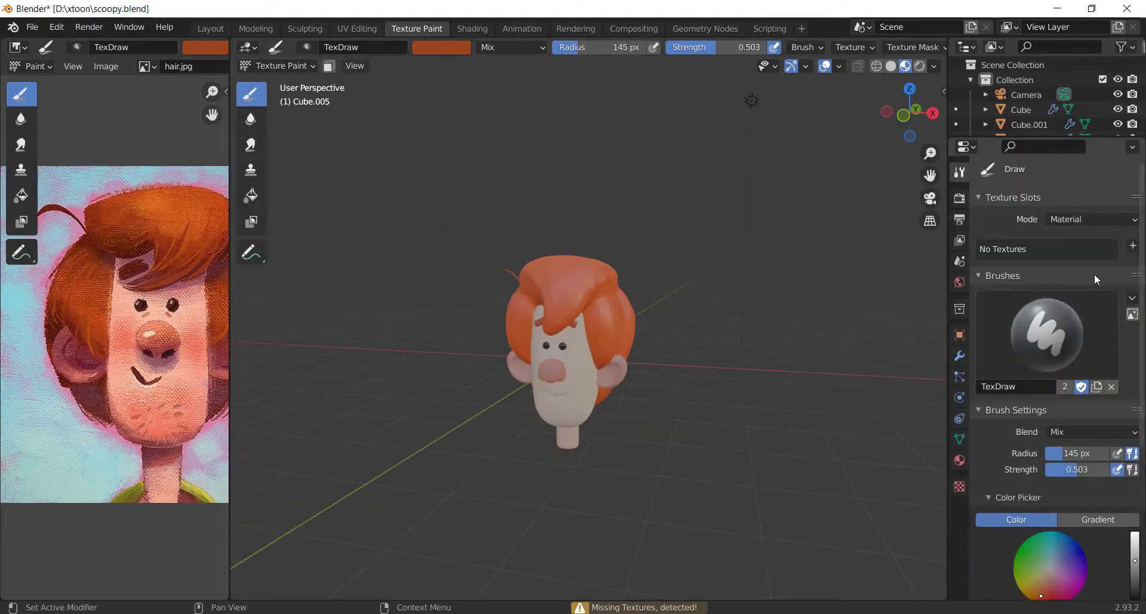
scroll(657, 495, up, 2)
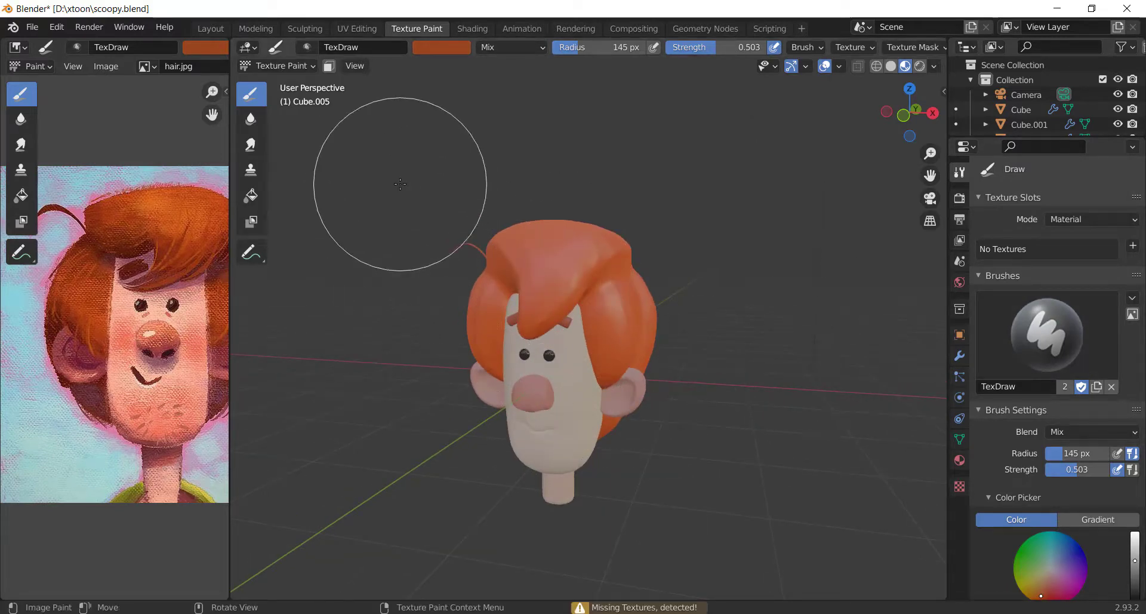
key(KP_1)
scroll(449, 263, up, 2)
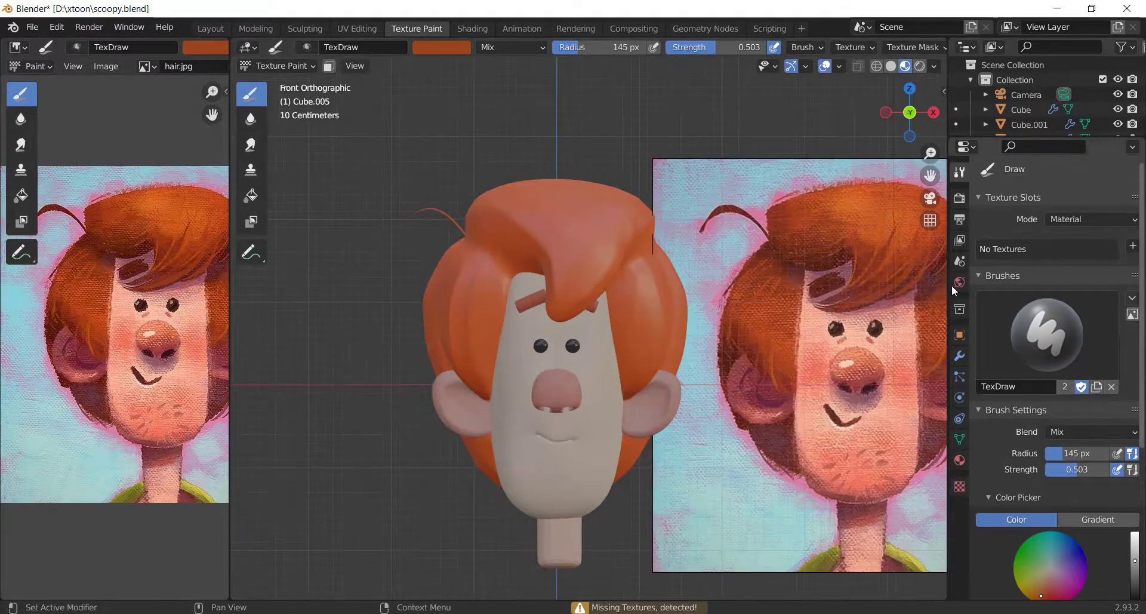
scroll(655, 341, down, 1)
scroll(650, 316, up, 1)
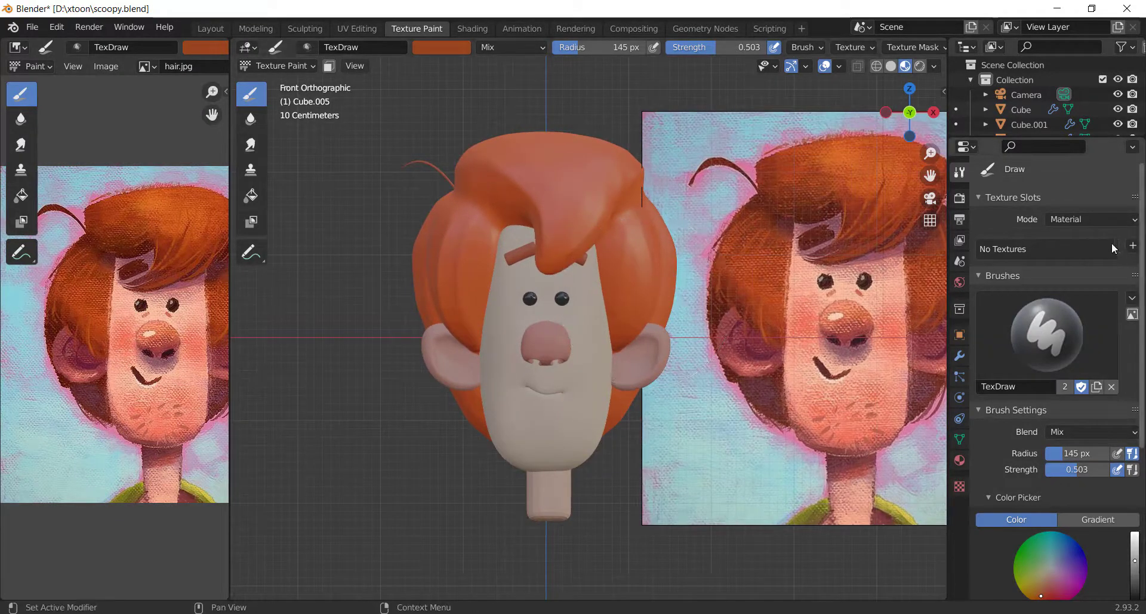
click(1133, 245)
click(1091, 263)
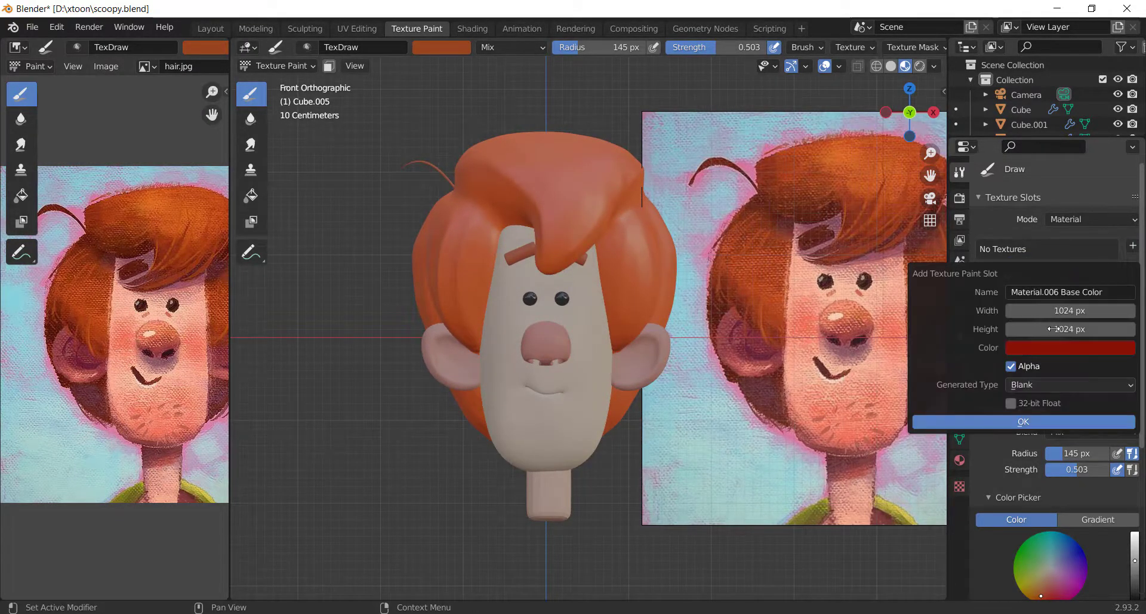
click(1049, 348)
click(1081, 279)
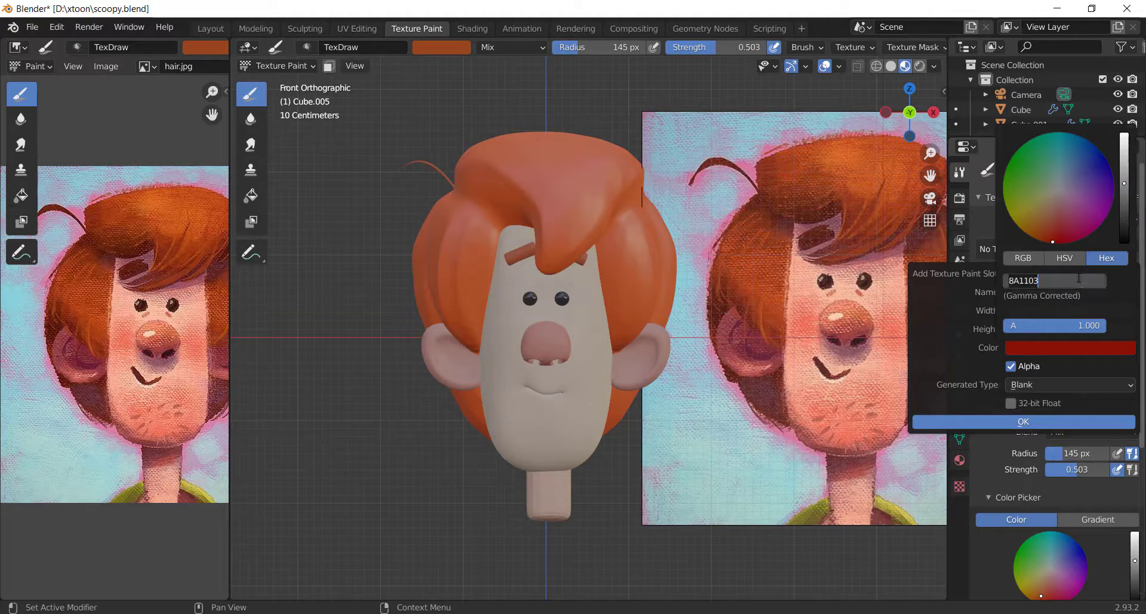
key(ctrl+v)
key(Return)
click(1027, 423)
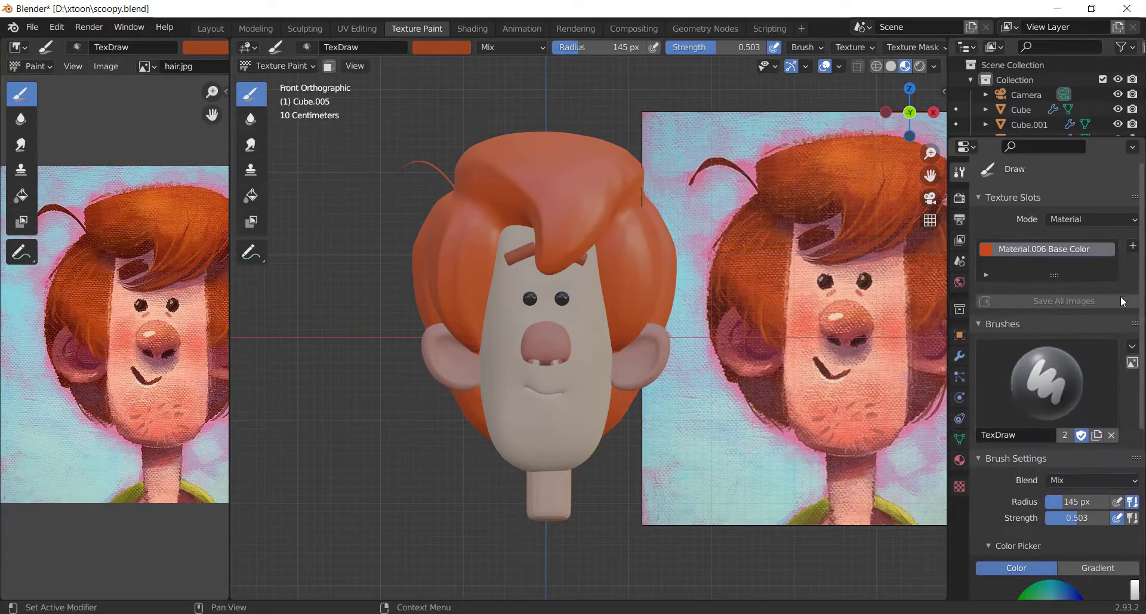
Darken the brush colour and paint shading into the side hair, around the stray strand's root and above the ear.
scroll(1026, 395, down, 1)
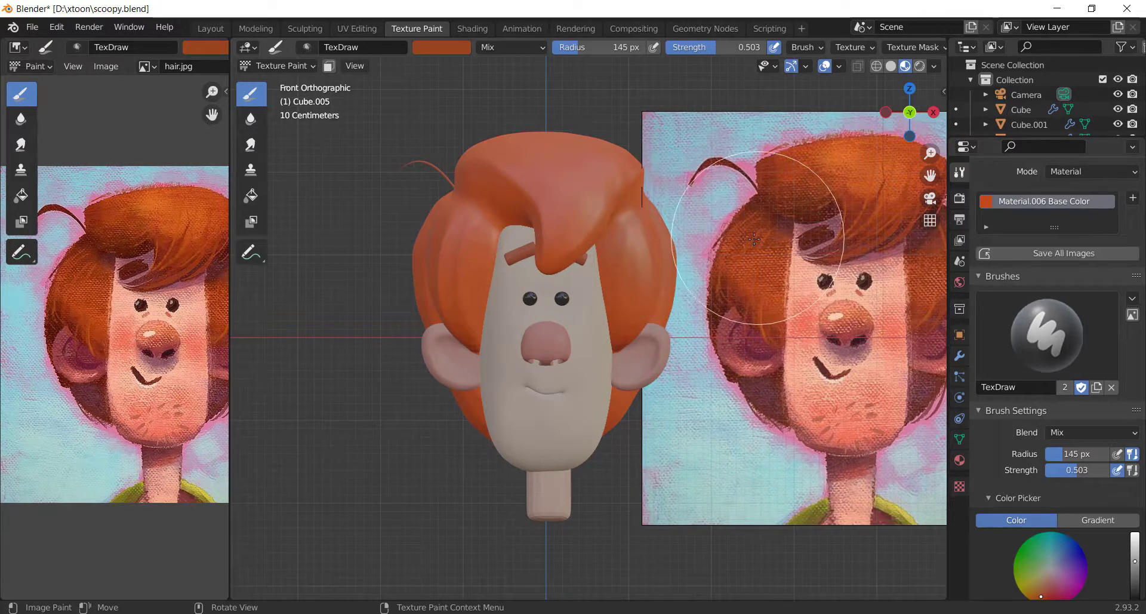
mouse_move(811, 70)
middle_down()
mouse_move(733, 183)
mouse_move(627, 197)
mouse_move(555, 227)
middle_up()
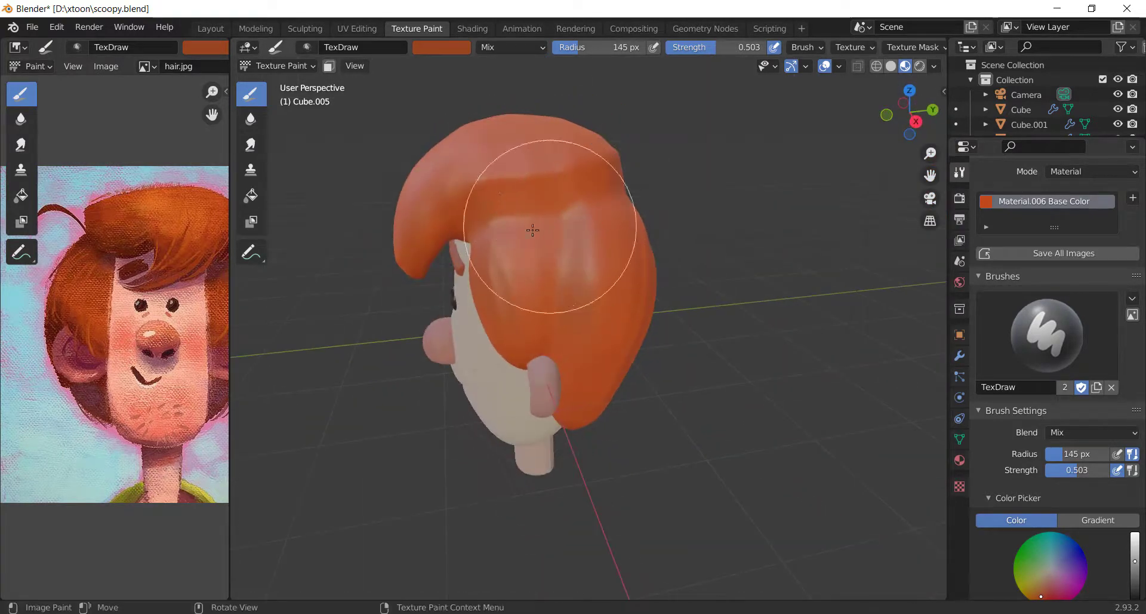
click(442, 47)
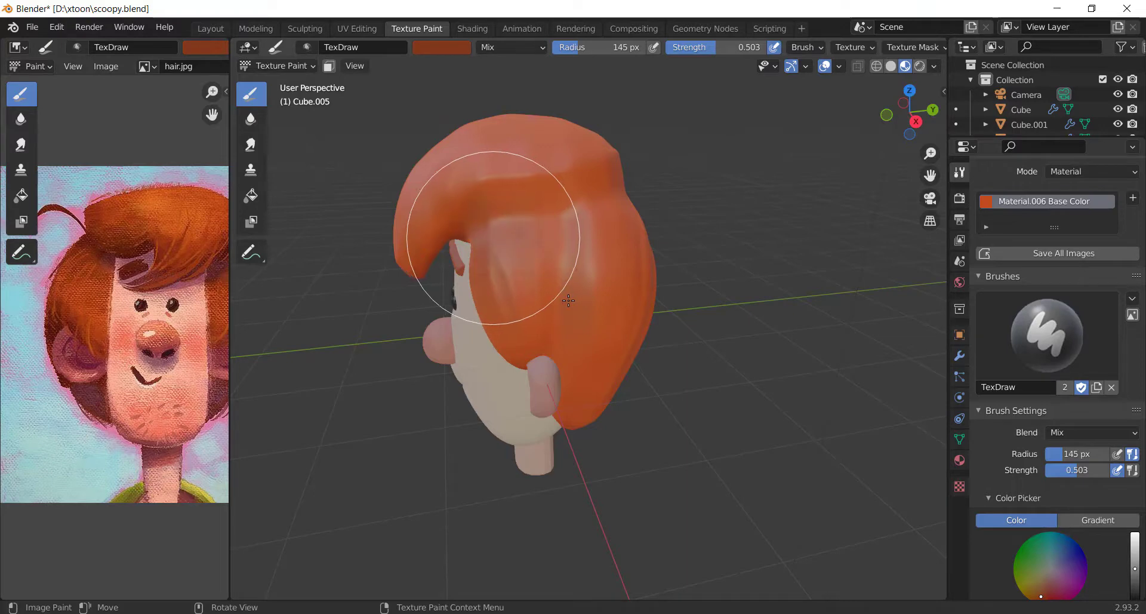
middle_drag(501, 358, 697, 316)
scroll(560, 252, up, 3)
mouse_move(530, 317)
middle_down()
mouse_move(560, 281)
mouse_move(558, 257)
middle_up()
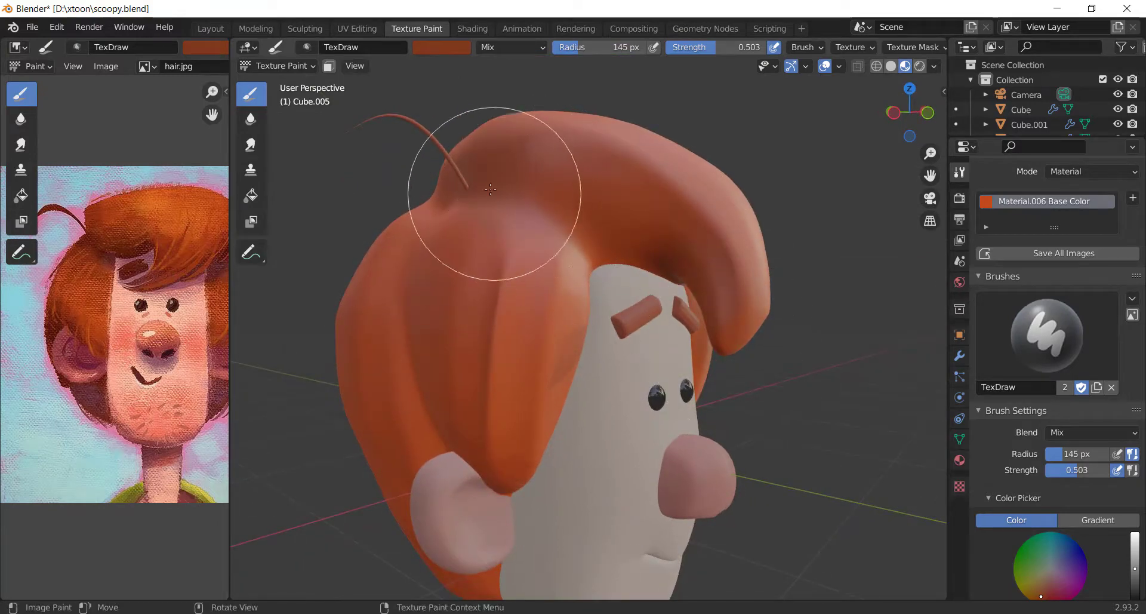
scroll(693, 328, down, 4)
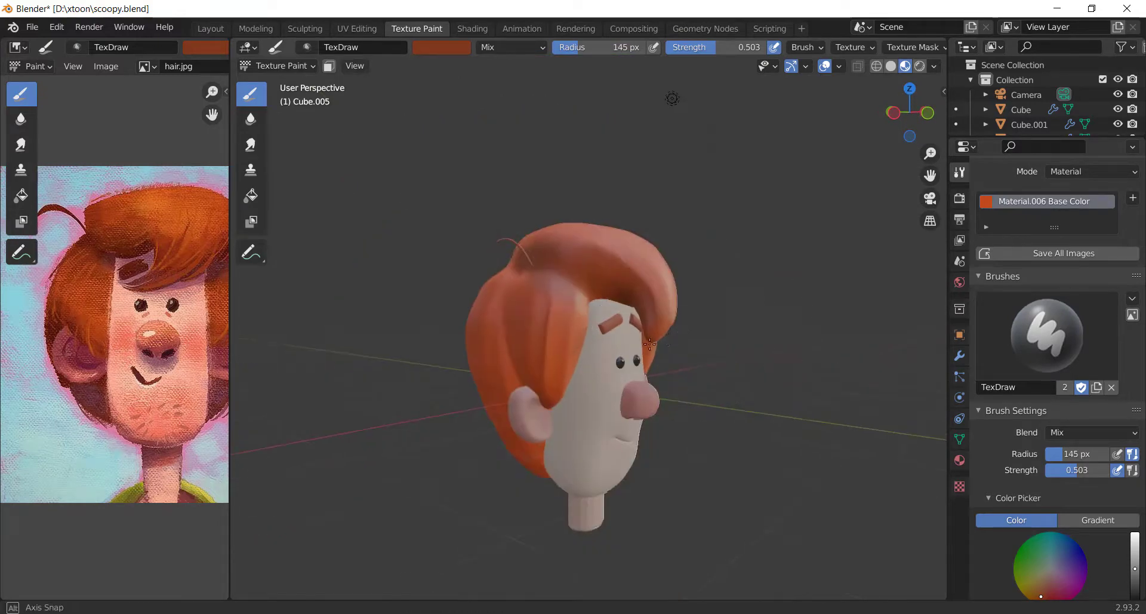
mouse_move(693, 331)
middle_down()
mouse_move(662, 337)
mouse_move(688, 339)
middle_up()
scroll(506, 311, up, 3)
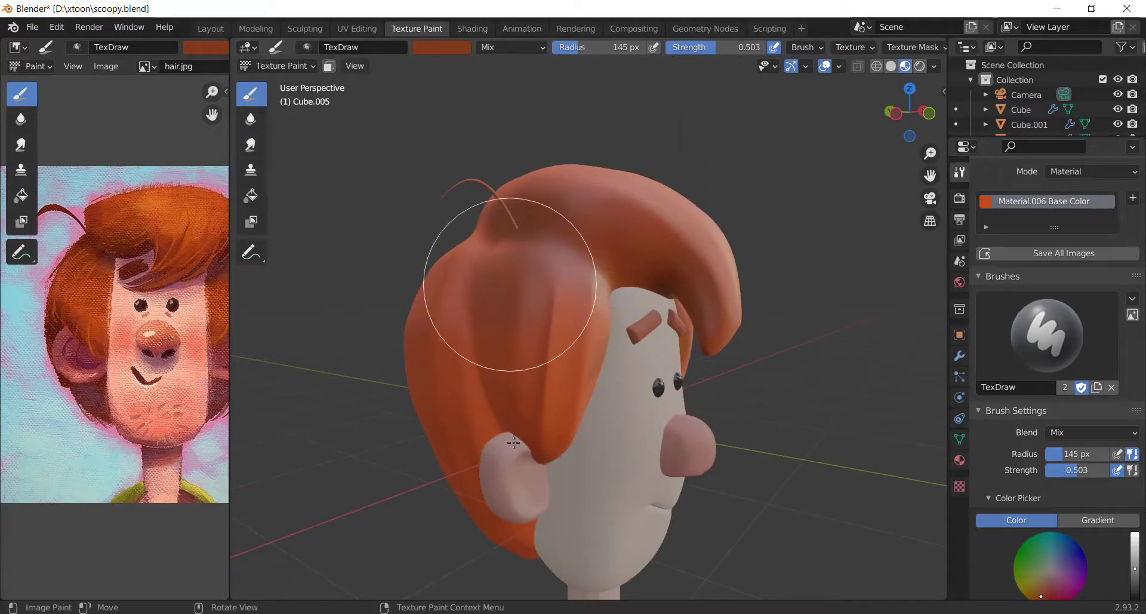
Paint darker shading on the front side locks beneath the fringe and above both ears.
scroll(513, 442, down, 4)
middle_drag(513, 442, 699, 394)
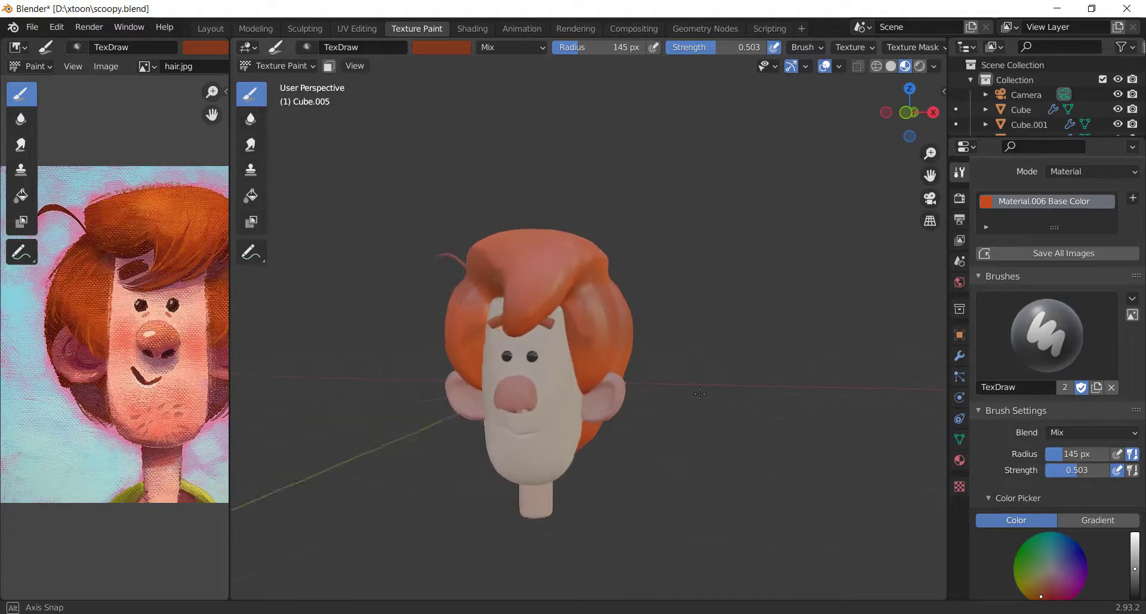
scroll(700, 393, up, 4)
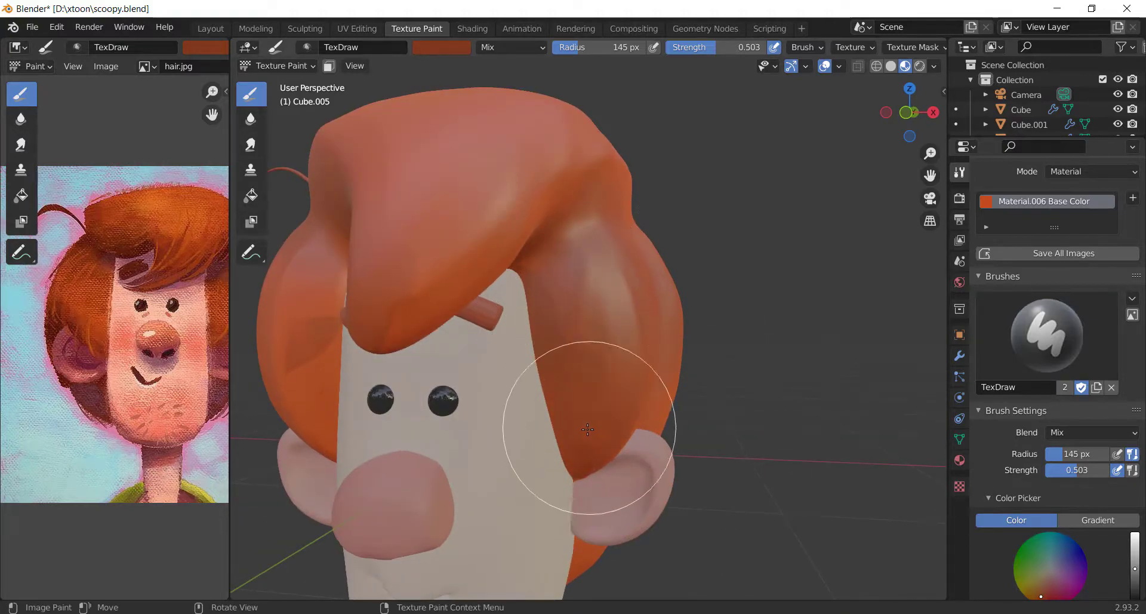
scroll(585, 391, down, 4)
middle_drag(583, 378, 616, 369)
scroll(597, 352, up, 3)
middle_drag(494, 293, 409, 271)
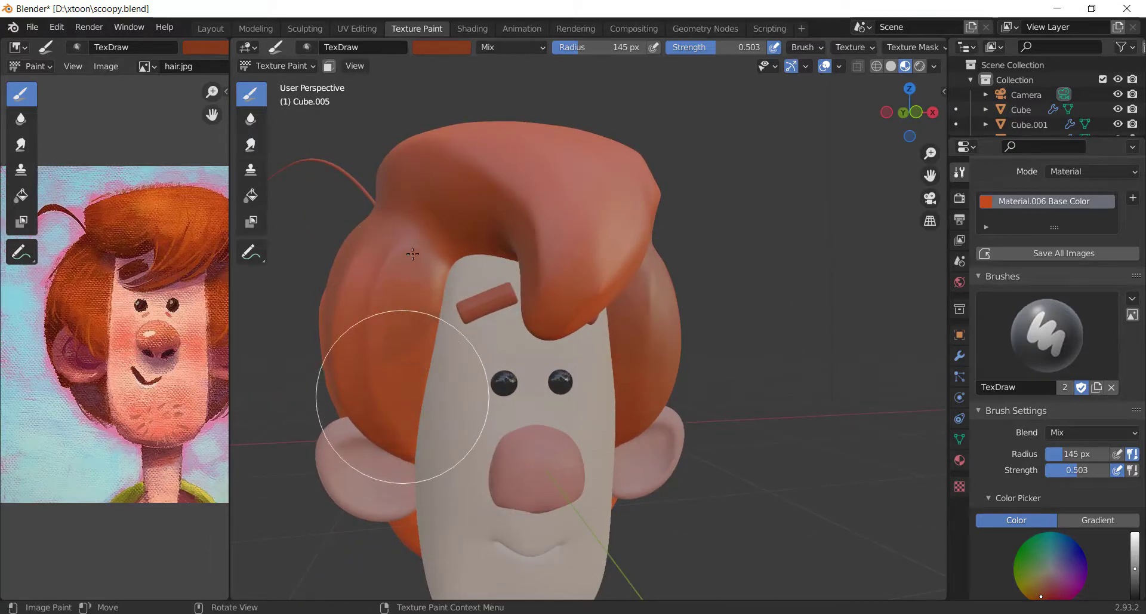
Paint dark shading over the back of the hair, from below the crown down to the nape.
scroll(422, 204, down, 4)
mouse_move(422, 205)
middle_down()
mouse_move(576, 384)
mouse_move(578, 307)
middle_up()
scroll(576, 384, up, 4)
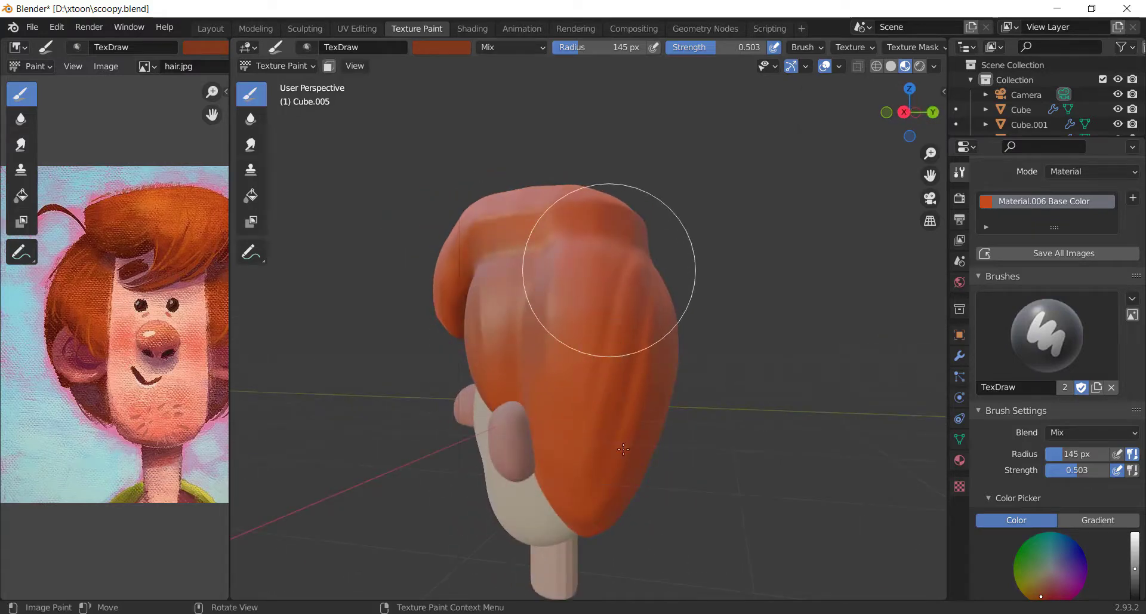
drag(595, 516, 634, 483)
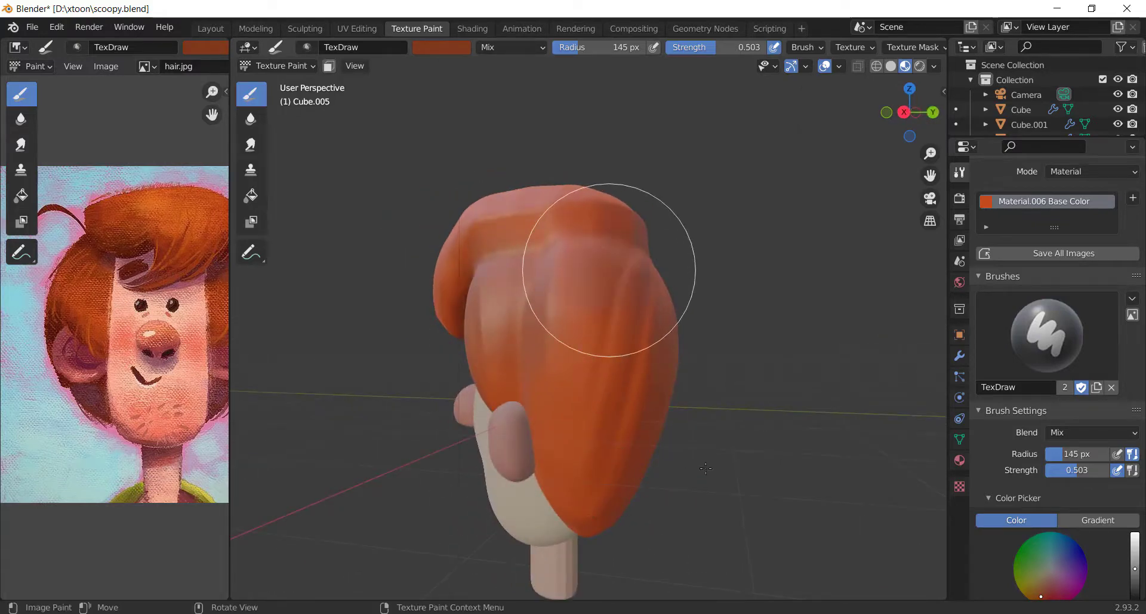
middle_drag(686, 478, 666, 451)
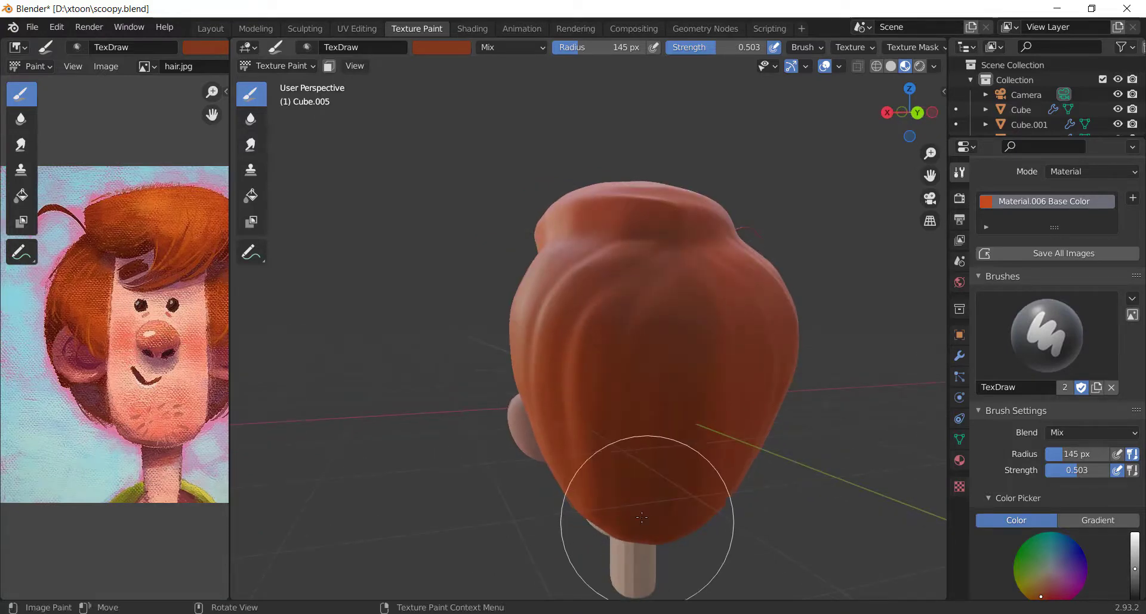
middle_drag(654, 522, 688, 299)
Brighten the brush colour to a light reddish orange for highlights on the hair.
scroll(687, 298, up, 2)
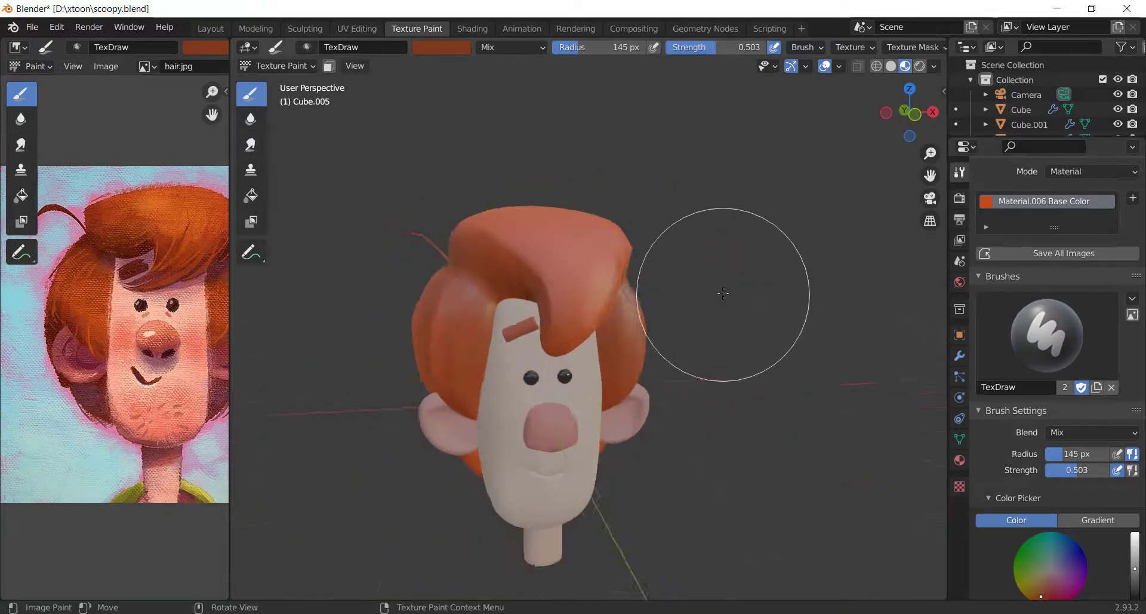
click(442, 48)
drag(540, 117, 540, 72)
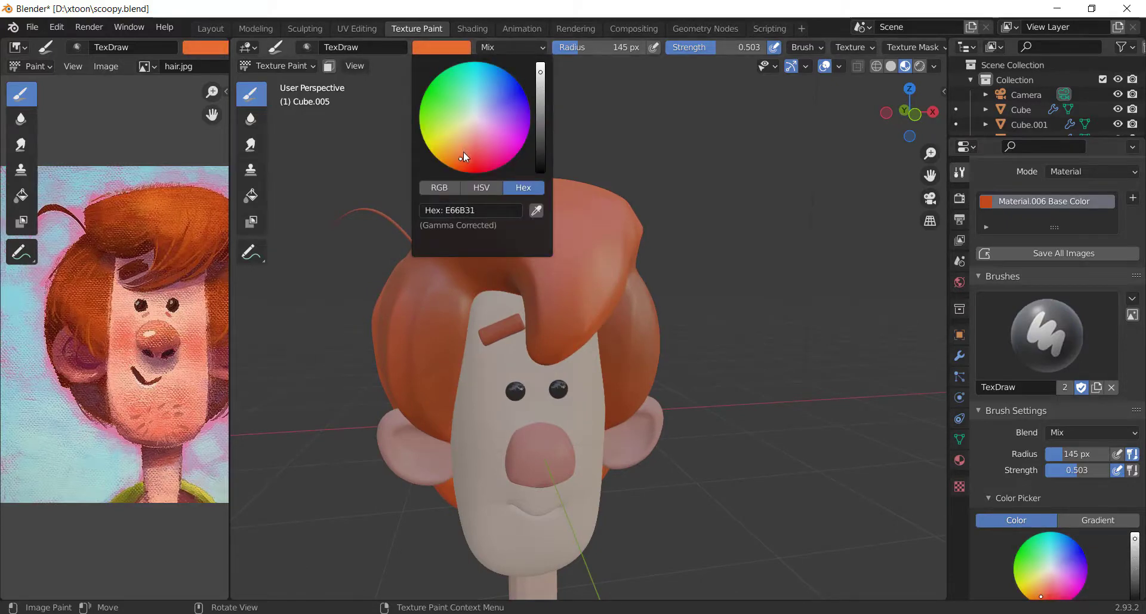
click(463, 157)
middle_drag(490, 319, 563, 376)
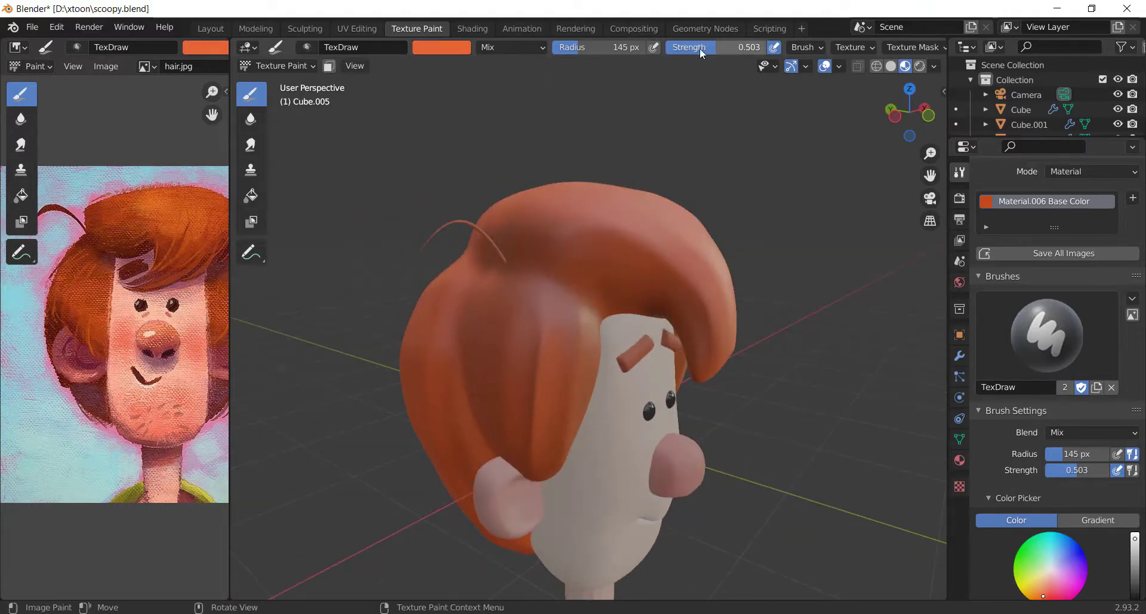
Set the brush strength to 0.310 and radius to 239 px, and paint light highlights on the fringe and side locks.
drag(716, 47, 701, 47)
drag(556, 47, 591, 47)
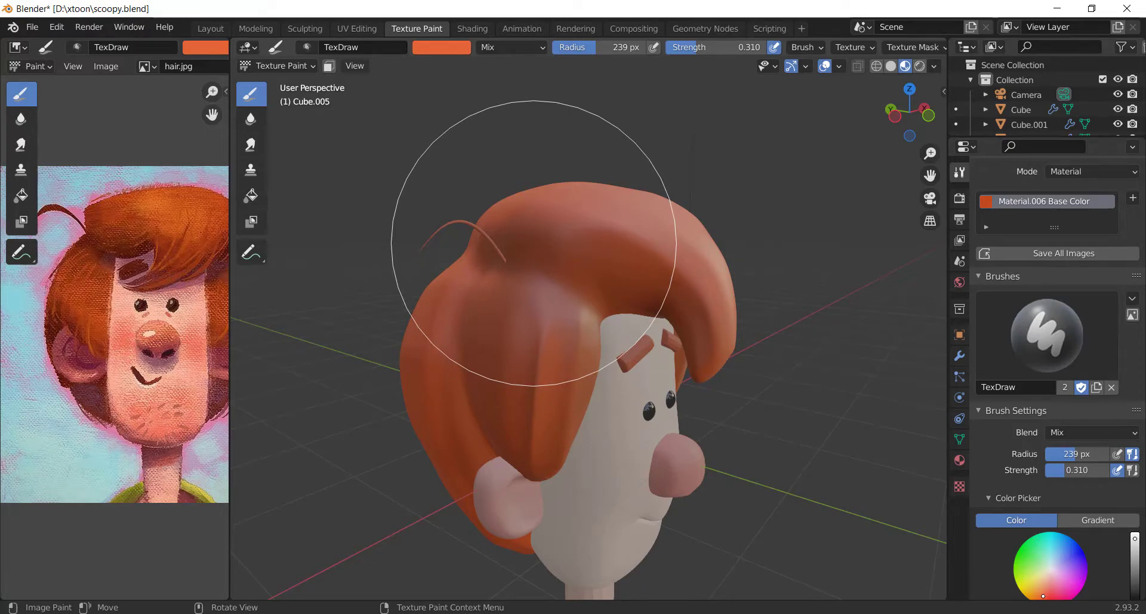
middle_drag(678, 192, 525, 320)
scroll(555, 292, up, 4)
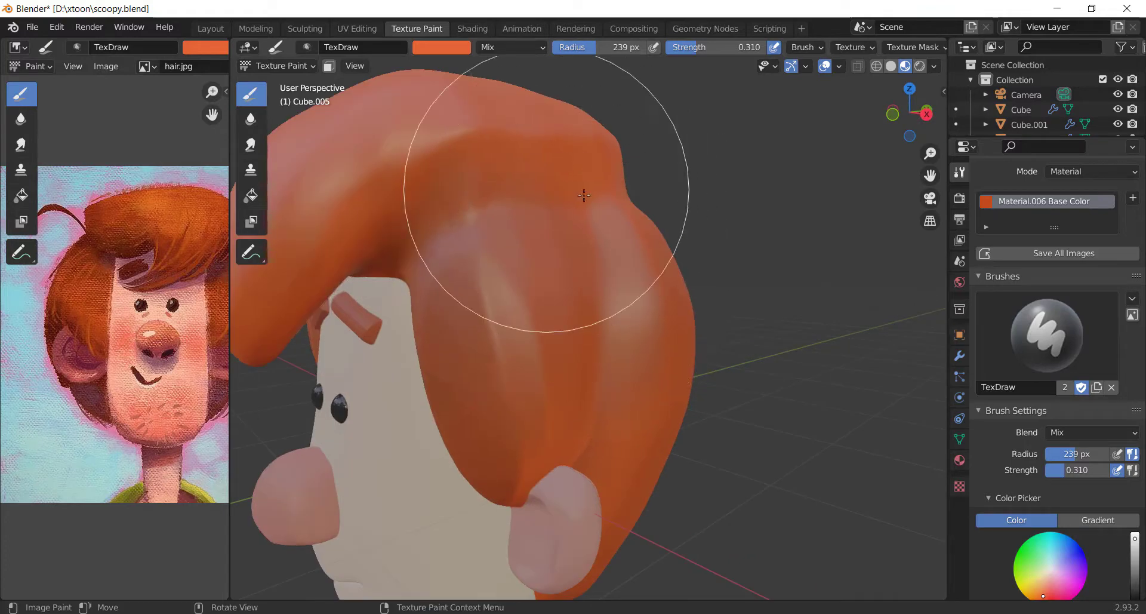
scroll(643, 319, down, 2)
middle_drag(643, 322, 707, 318)
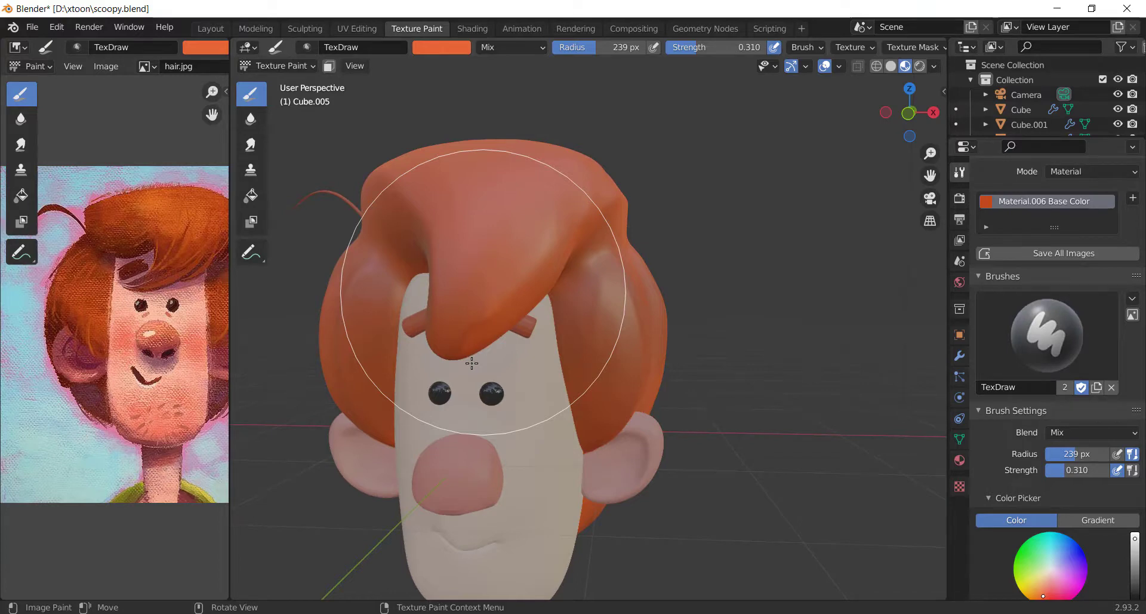
Paint more light orange highlights over the crest and front of the fringe, checking the hair from behind and from the front.
scroll(499, 397, down, 6)
middle_drag(525, 394, 550, 391)
scroll(550, 390, up, 6)
mouse_move(548, 317)
middle_down()
mouse_move(537, 405)
mouse_move(582, 392)
middle_up()
scroll(582, 392, up, 5)
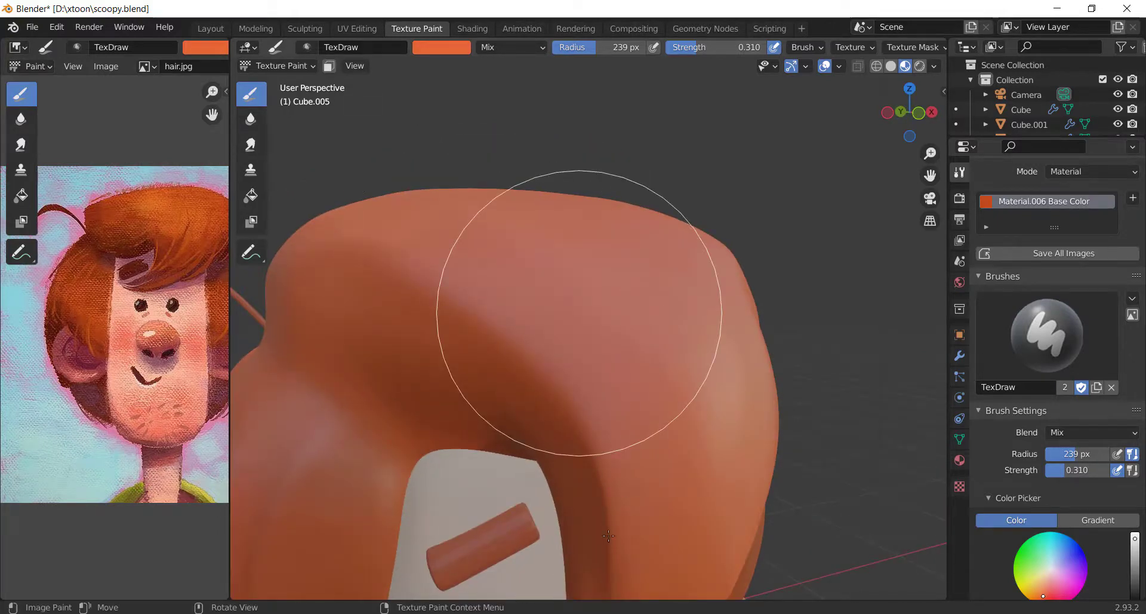
scroll(650, 389, down, 5)
mouse_move(627, 442)
middle_down()
mouse_move(607, 475)
mouse_move(597, 456)
mouse_move(618, 431)
mouse_move(588, 410)
mouse_move(626, 248)
middle_up()
scroll(593, 447, up, 2)
scroll(608, 434, down, 1)
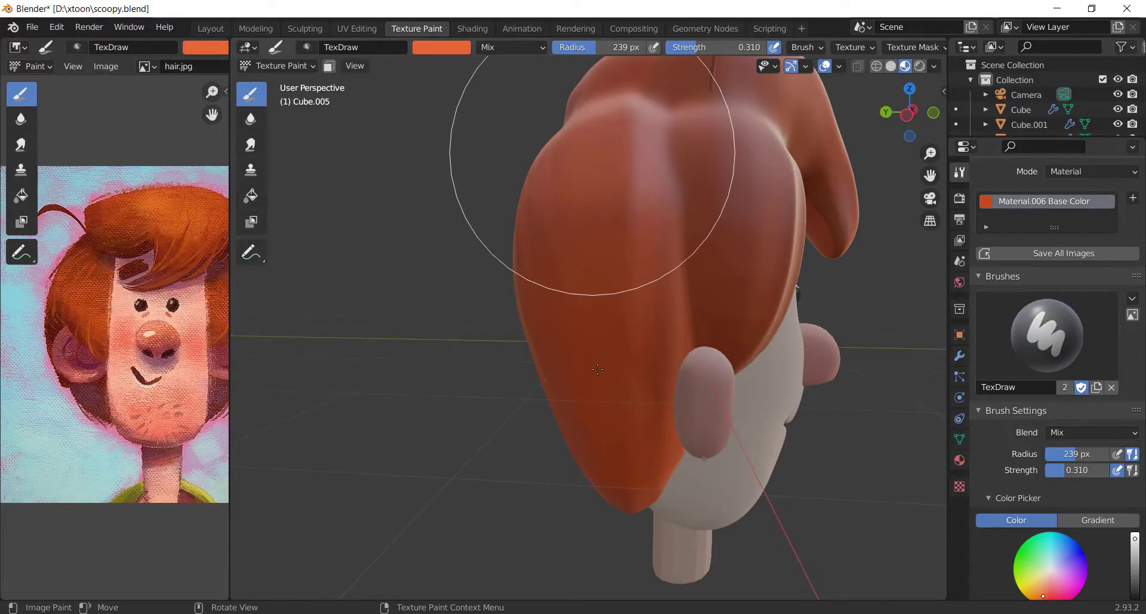
scroll(598, 368, down, 4)
mouse_move(597, 369)
middle_down()
mouse_move(598, 390)
mouse_move(623, 385)
middle_up()
scroll(661, 258, up, 1)
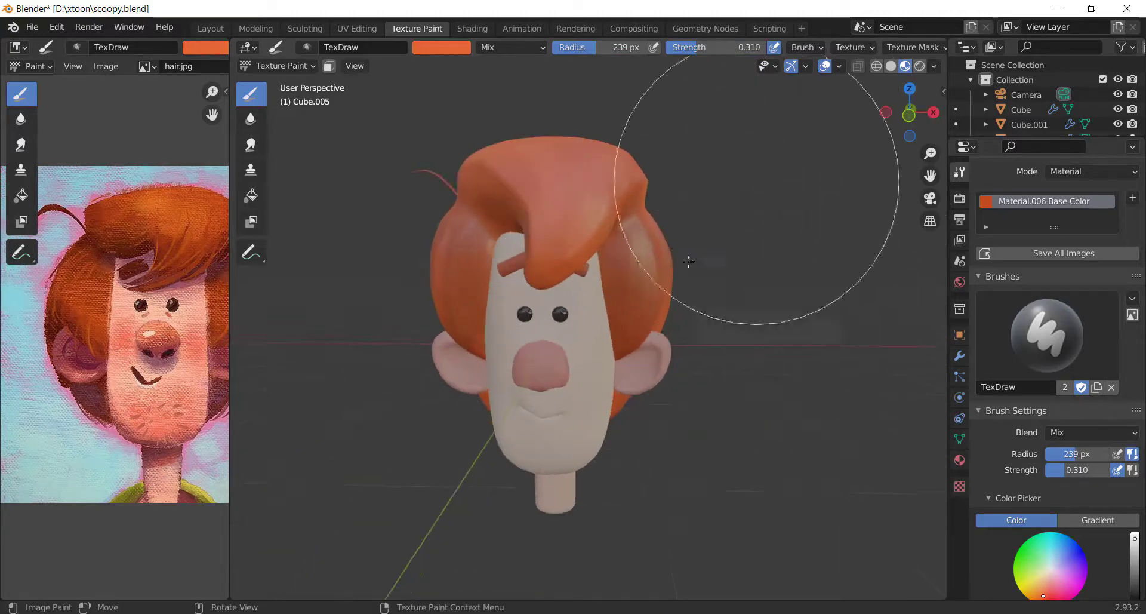
scroll(688, 261, down, 3)
key(KP_1)
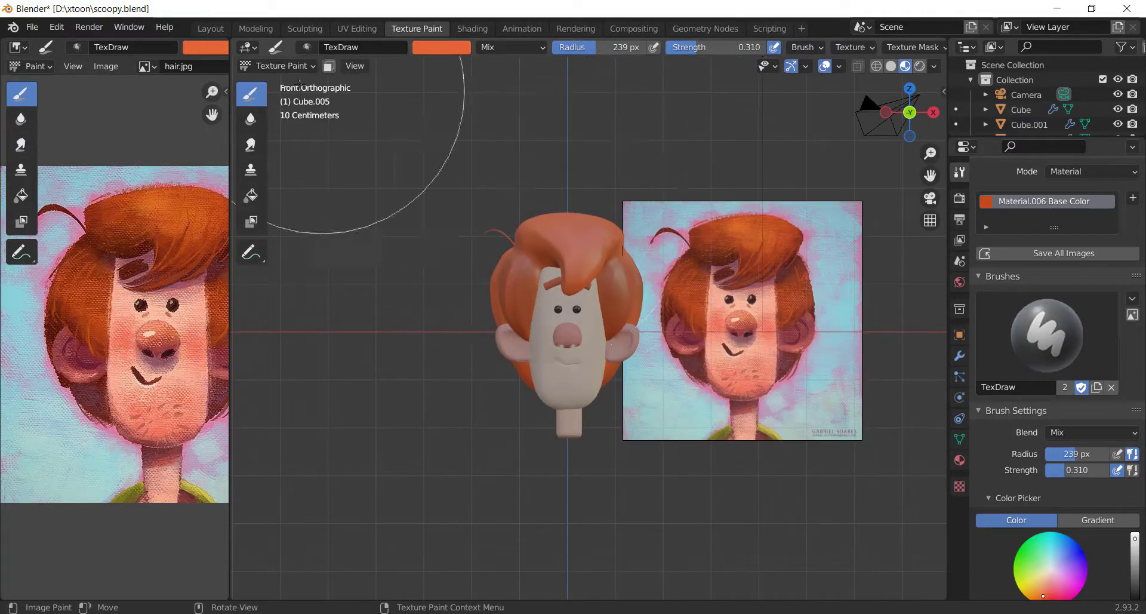
Leave texture painting on the hair, select the face mesh and start texture painting on it.
click(278, 66)
click(306, 87)
click(593, 349)
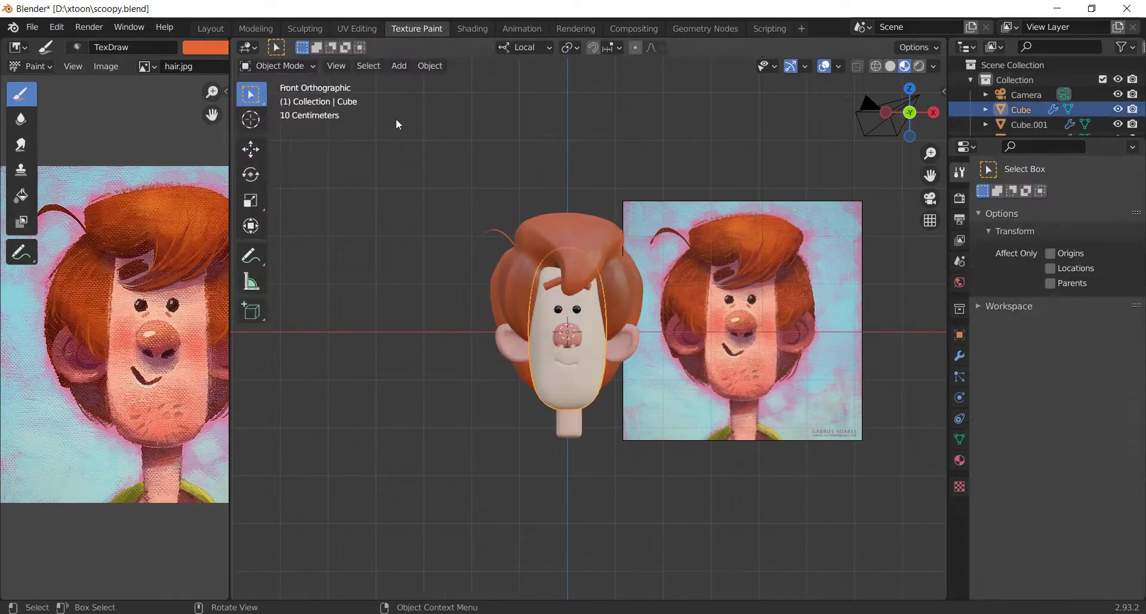
click(296, 67)
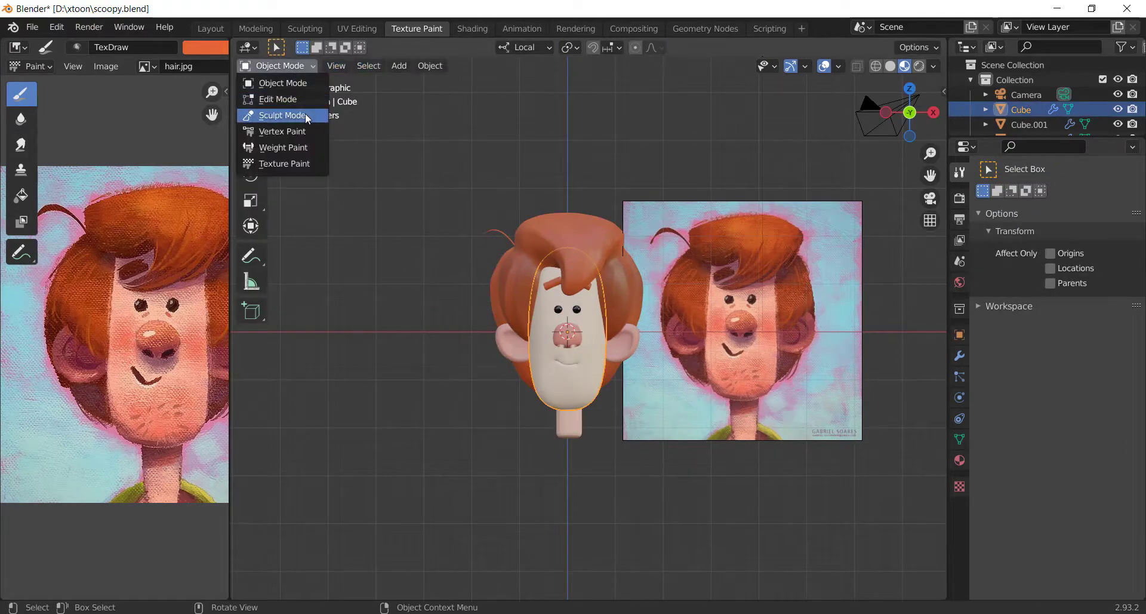
click(292, 176)
scroll(594, 356, up, 7)
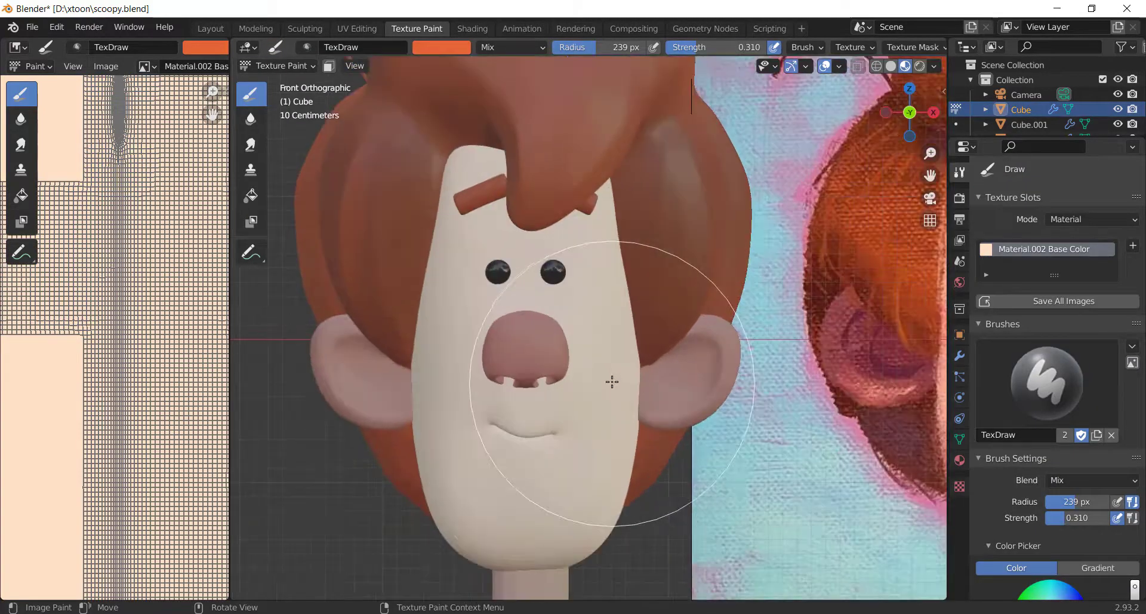
shift+middle_drag(605, 357, 604, 325)
scroll(1071, 418, down, 8)
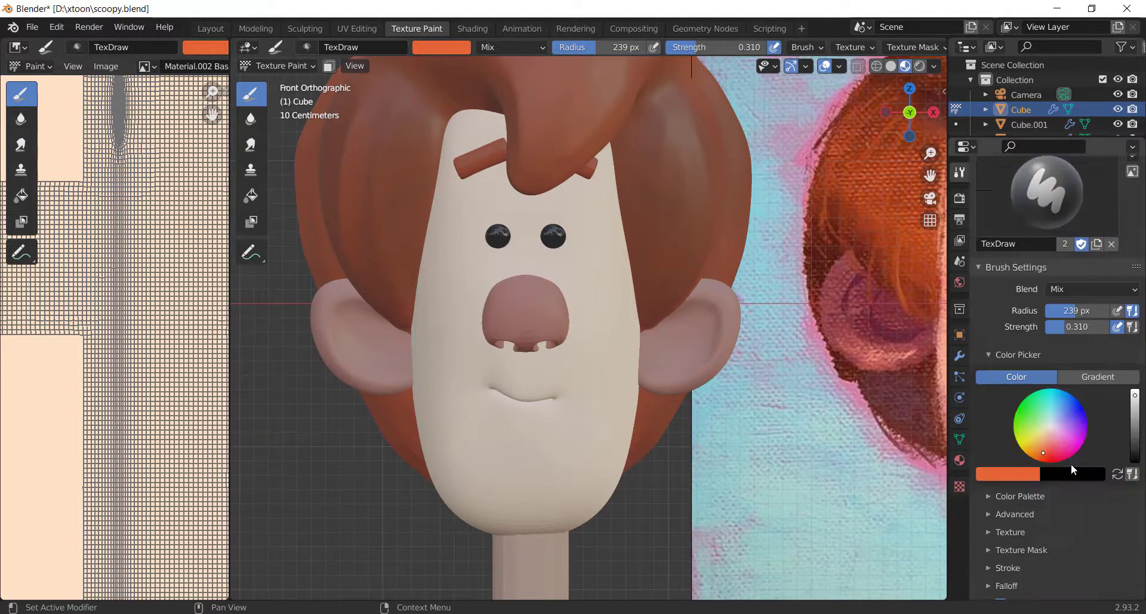
Paint soft blush on both cheeks with a pinkish-red brush at strength 0.187 and radius 336 px.
drag(1061, 407, 1051, 400)
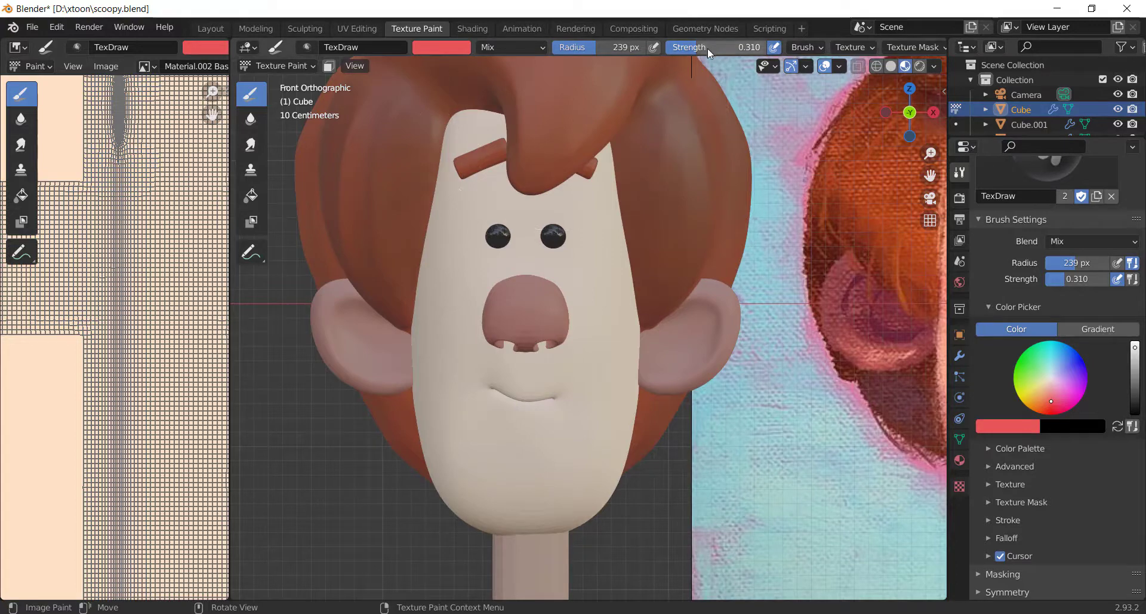
drag(707, 48, 693, 49)
drag(597, 47, 614, 48)
scroll(653, 337, up, 4)
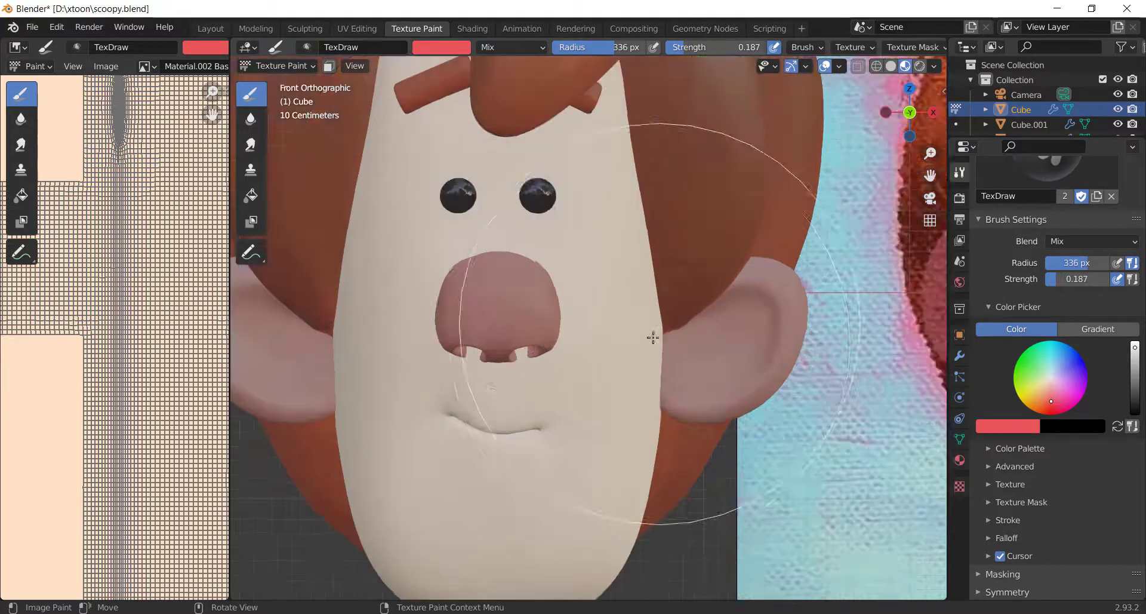
mouse_move(611, 309)
mouse_down()
mouse_move(650, 325)
mouse_move(610, 312)
mouse_up()
scroll(647, 327, down, 3)
scroll(634, 322, up, 4)
scroll(610, 313, down, 4)
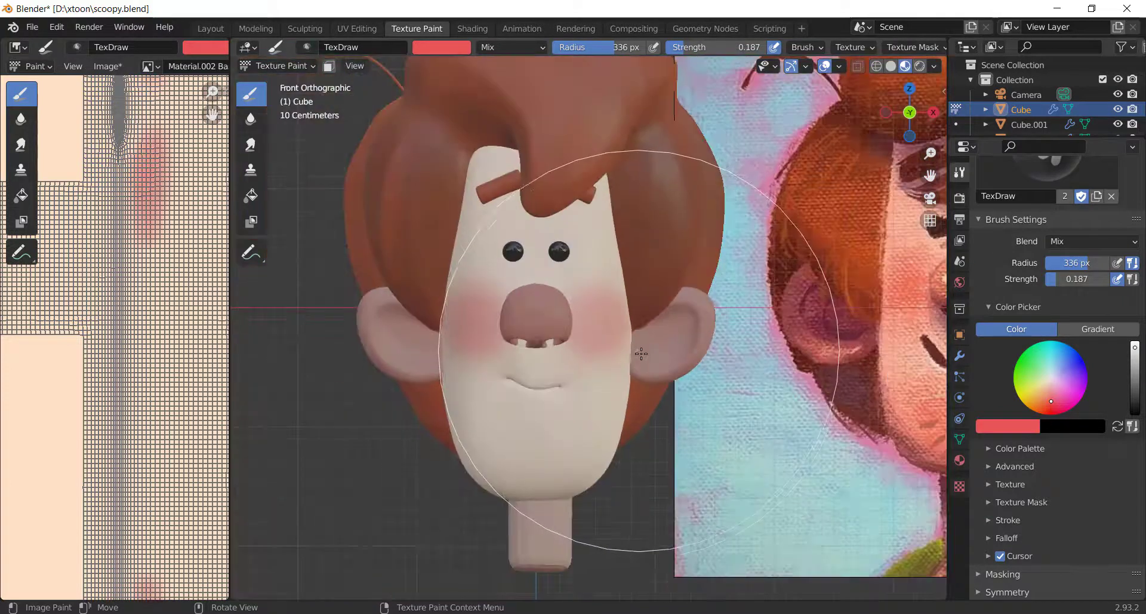
Tint the chin faintly with the pinkish red and the forehead with a light blue brush colour.
scroll(585, 378, up, 4)
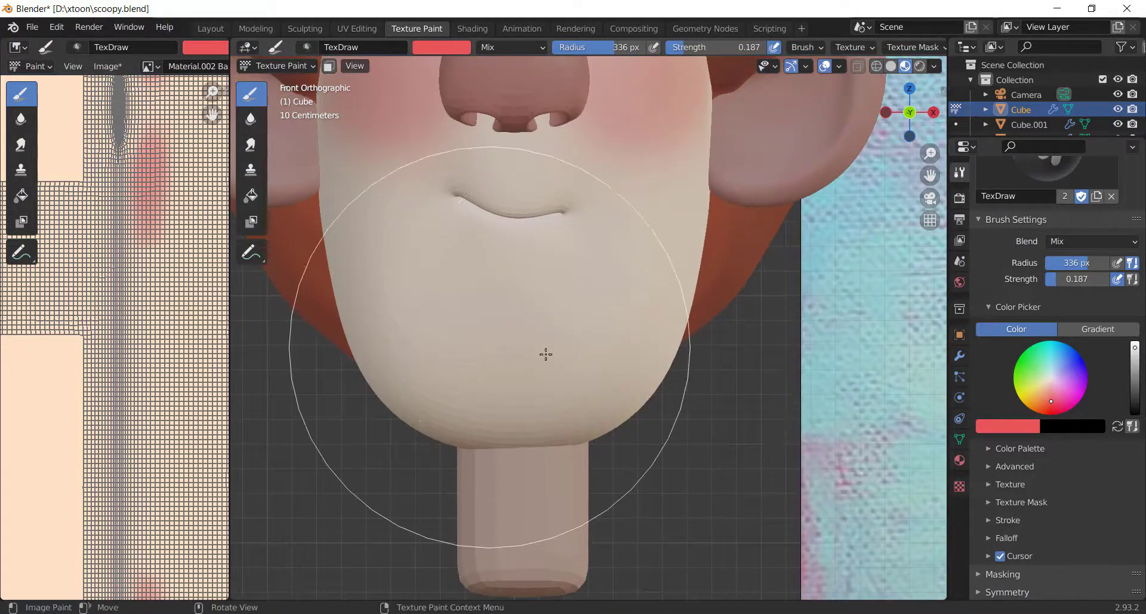
scroll(697, 363, down, 4)
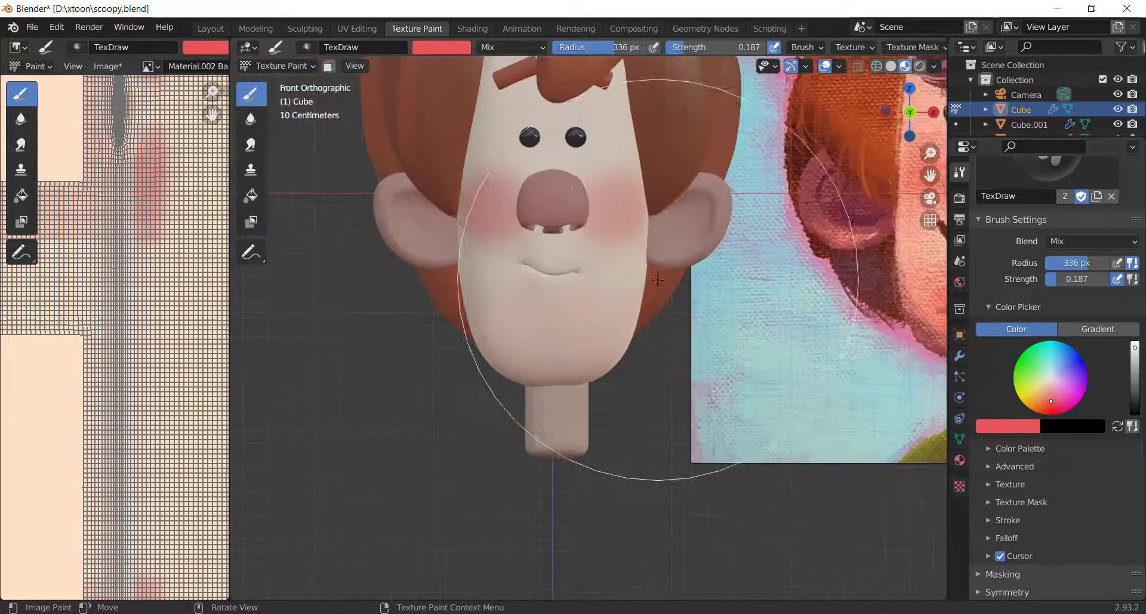
scroll(606, 328, up, 3)
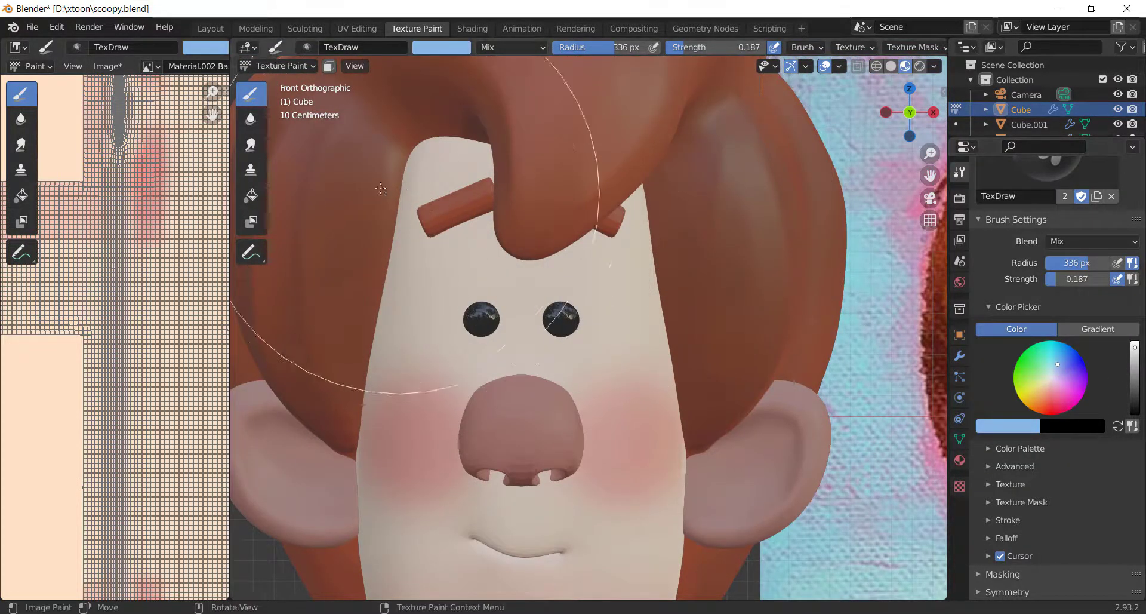
scroll(710, 215, down, 6)
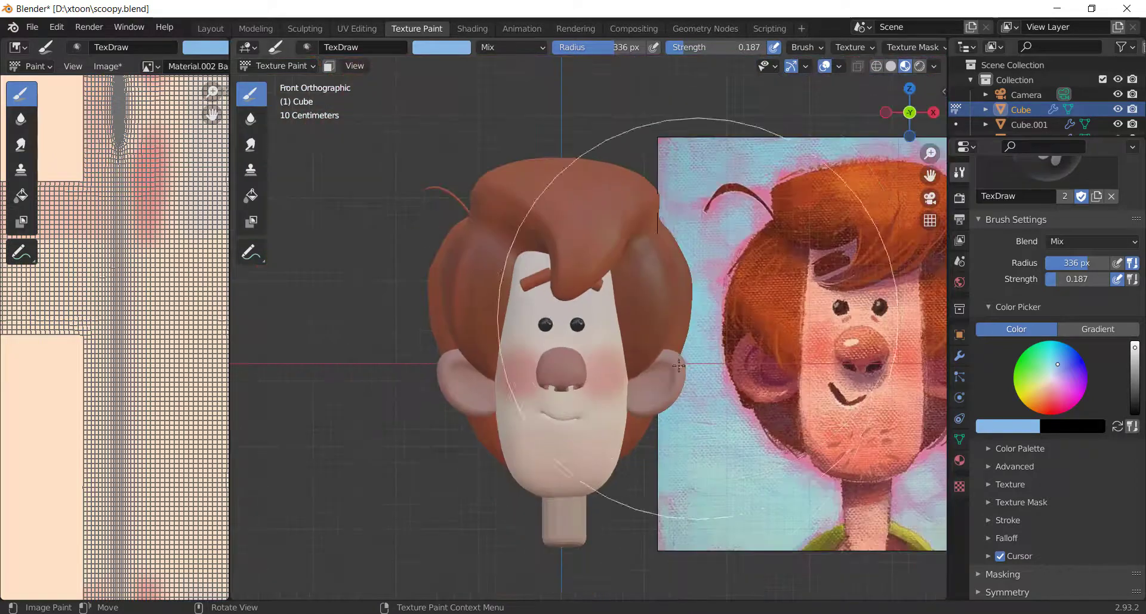
Change the brush colour to yellow and tint the band of the face around the mouth, comparing it with the painted reference.
scroll(686, 257, up, 3)
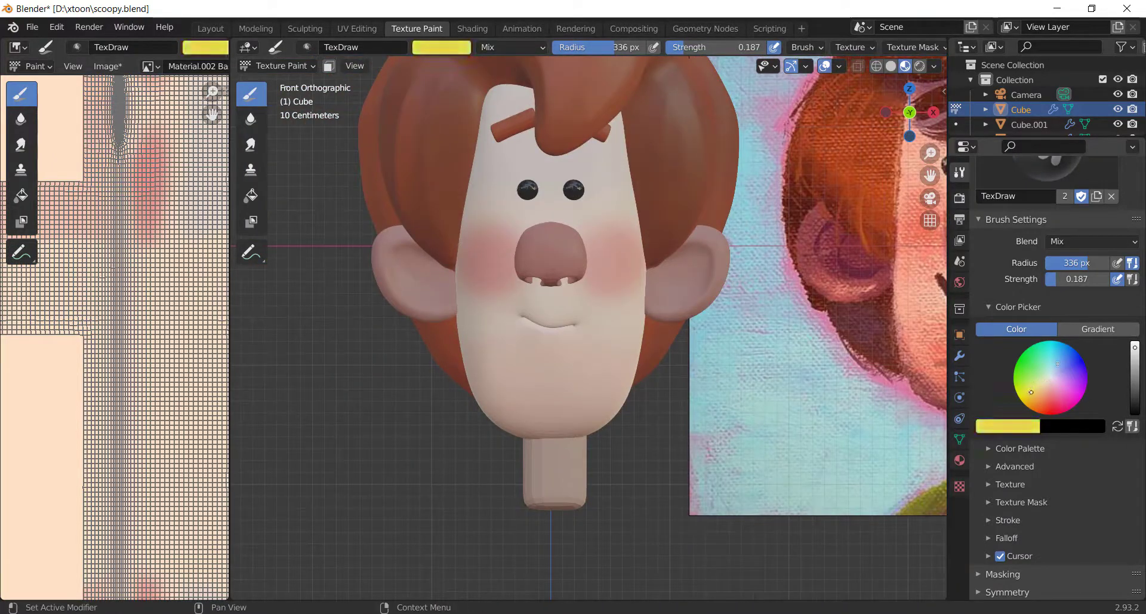
scroll(424, 366, up, 5)
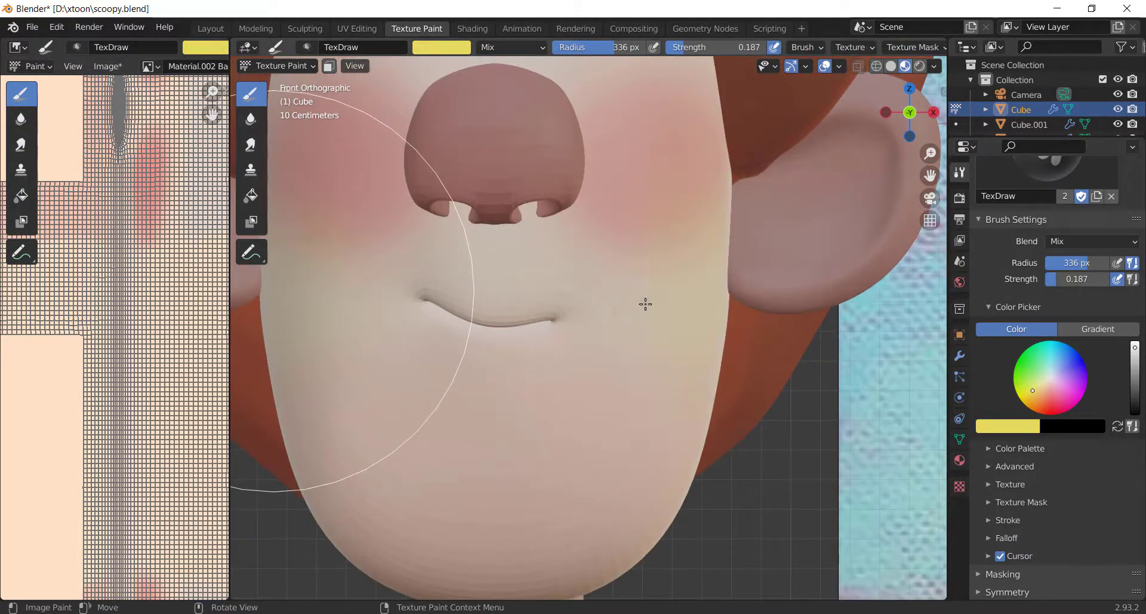
scroll(788, 430, down, 5)
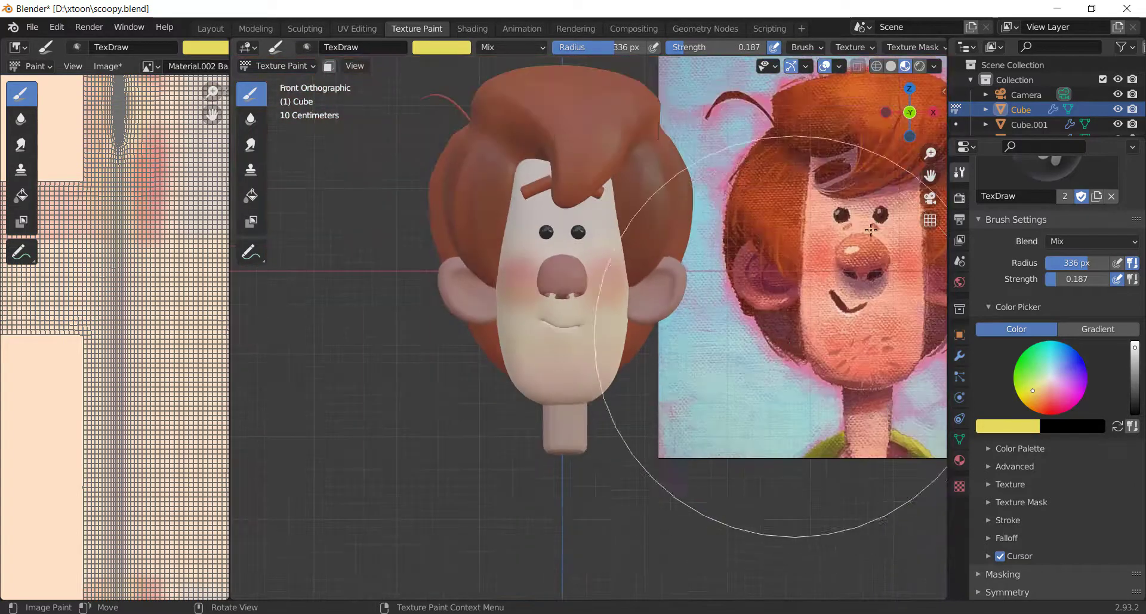
scroll(742, 333, down, 3)
scroll(716, 250, up, 7)
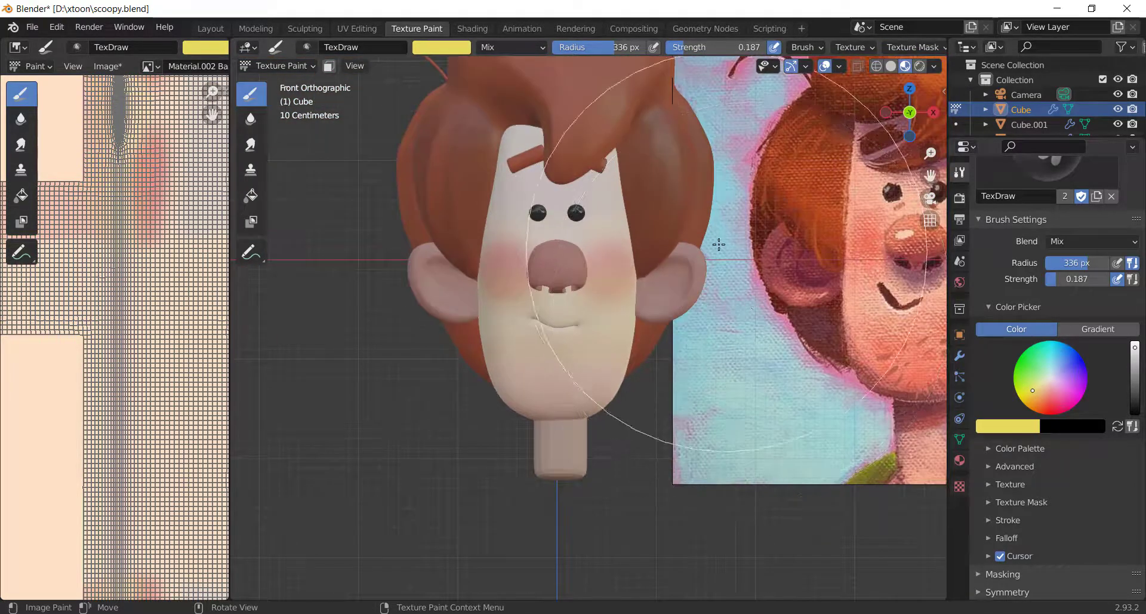
scroll(719, 245, down, 3)
middle_drag(719, 245, 731, 268)
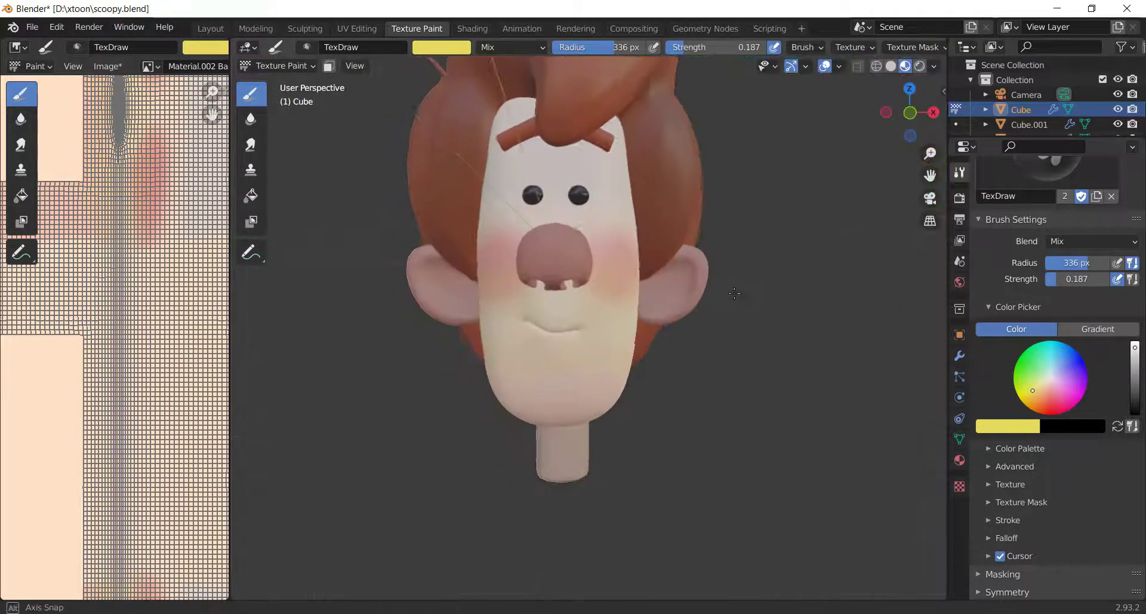
scroll(735, 288, down, 5)
key(KP_1)
scroll(736, 287, up, 5)
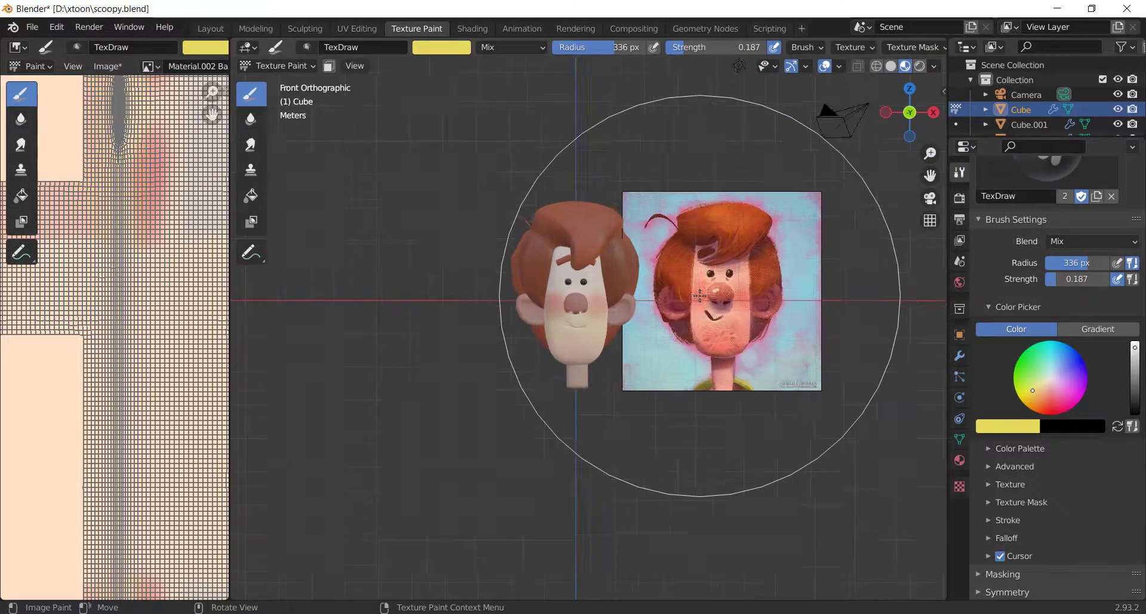
scroll(723, 330, up, 2)
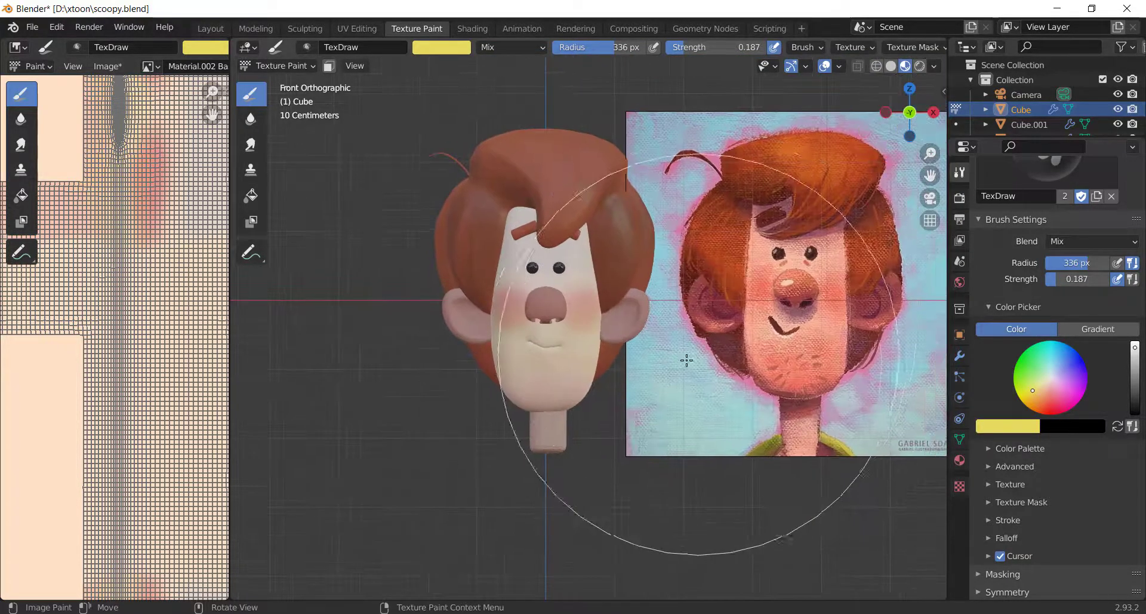
Preview the painted head in rendered shading and examine its lighting from the front and at an angle.
click(919, 66)
mouse_move(788, 286)
middle_down()
mouse_move(776, 299)
mouse_move(782, 289)
mouse_move(812, 299)
middle_up()
key(KP_1)
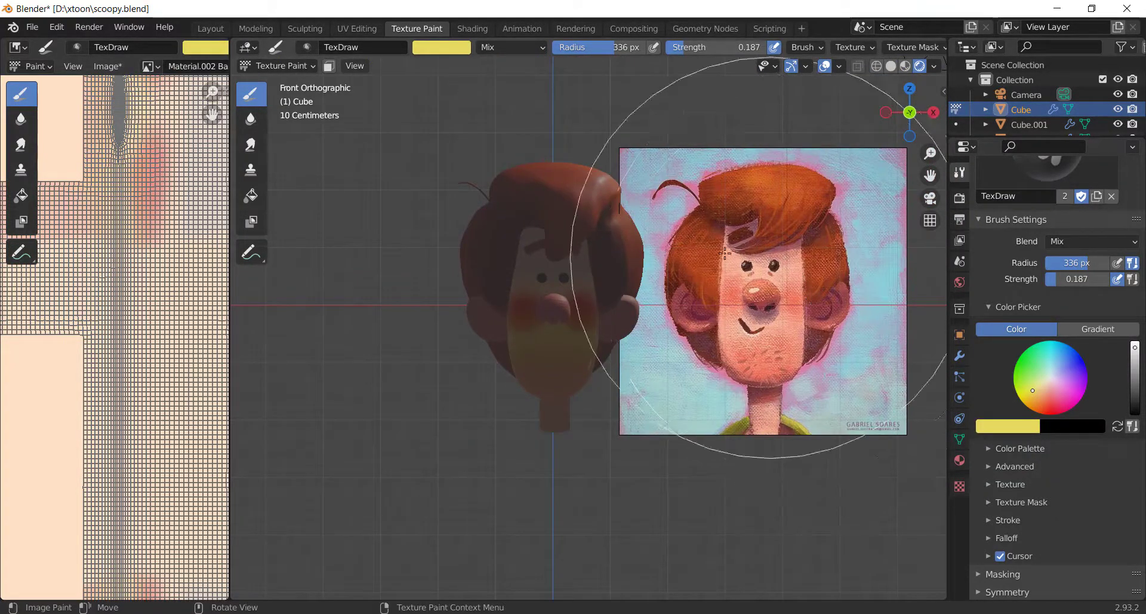
scroll(675, 236, up, 4)
scroll(670, 241, down, 8)
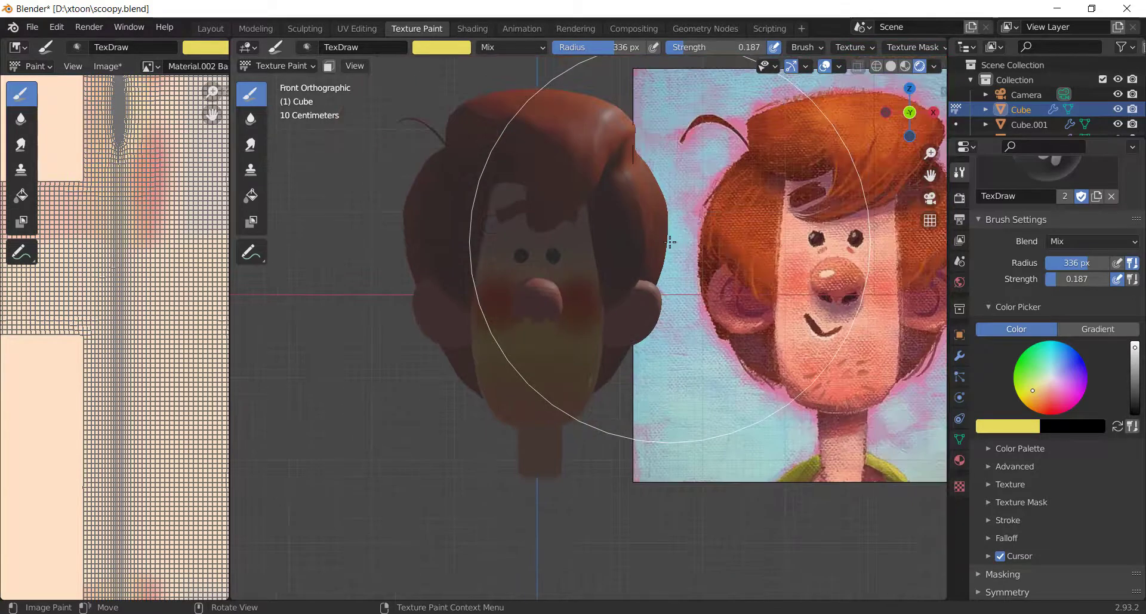
mouse_move(666, 332)
middle_down()
mouse_move(704, 332)
mouse_move(588, 313)
middle_up()
scroll(686, 330, up, 7)
scroll(588, 314, down, 2)
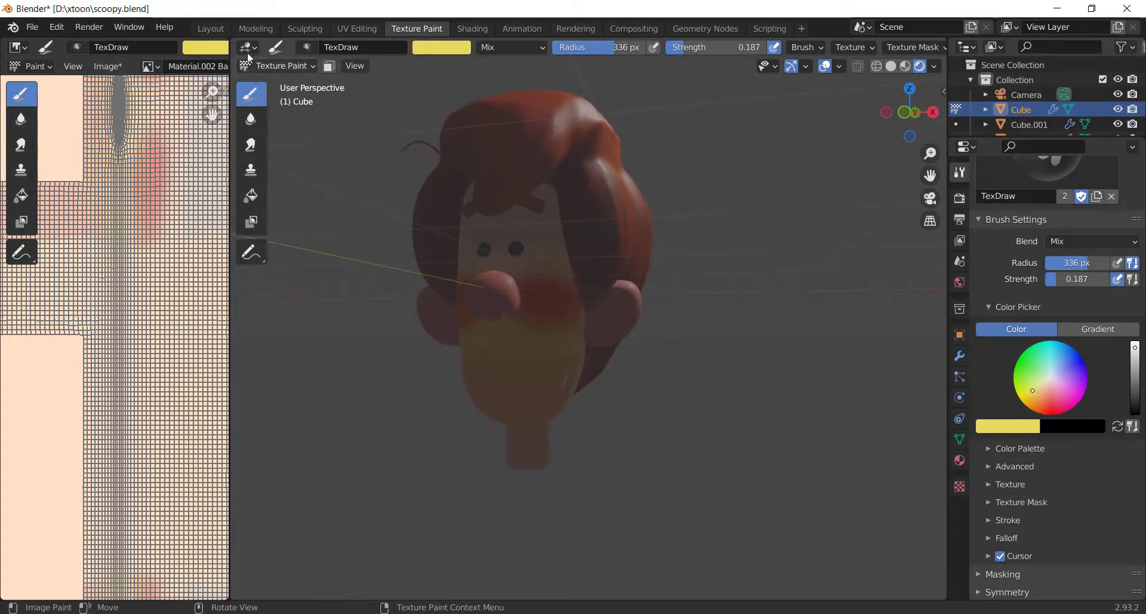
Return to the Layout workspace and save the scoopy.blend file.
click(210, 28)
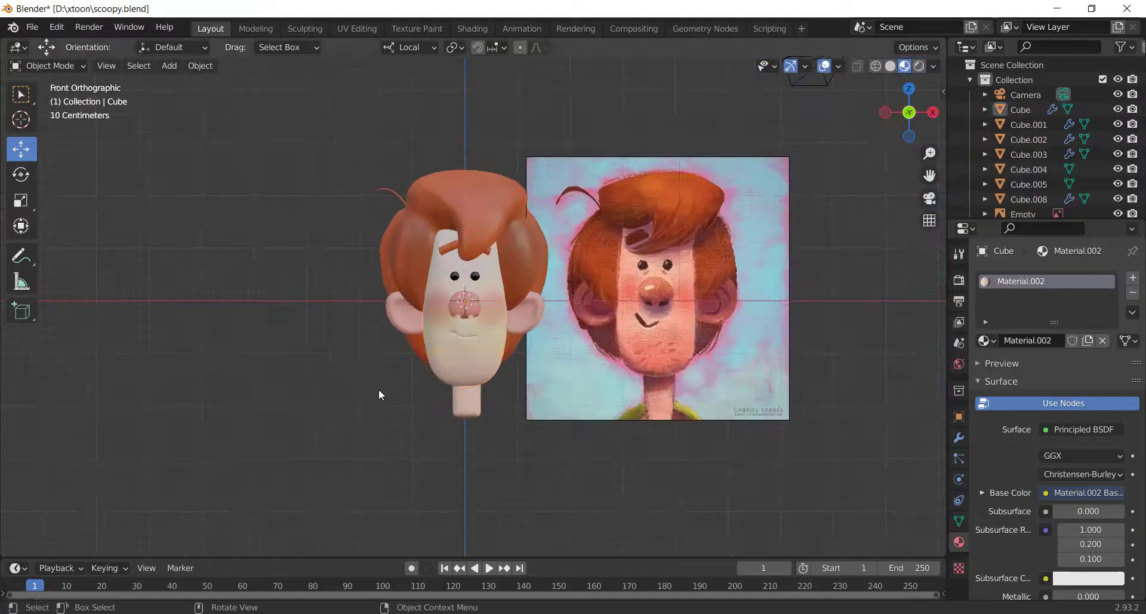
scroll(386, 341, up, 3)
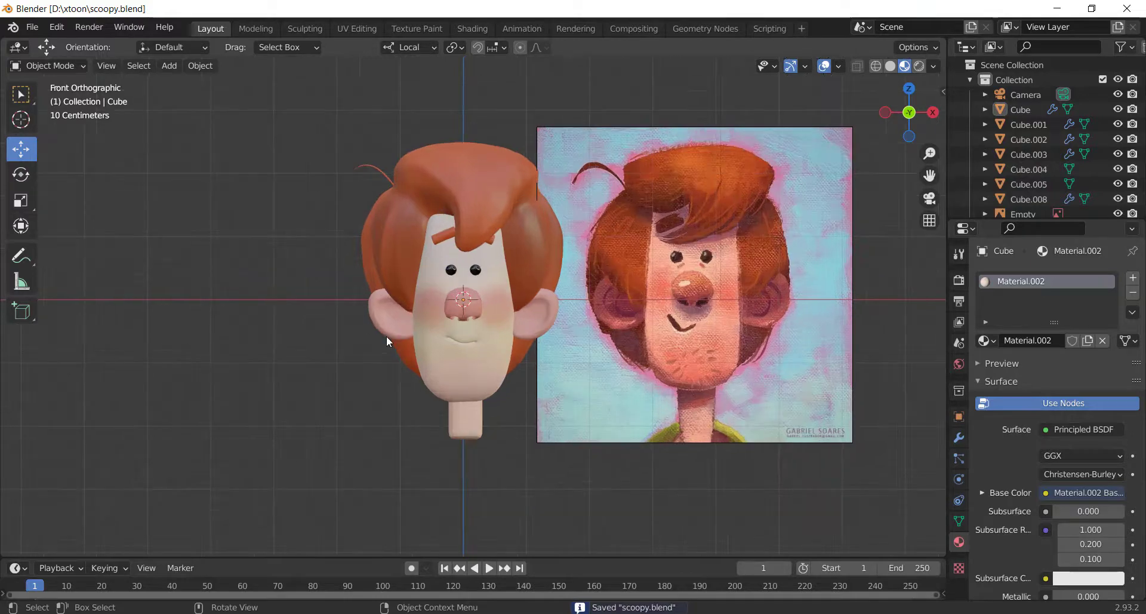
Switch the face to Sculpt Mode and set the Crease brush to radius 92 px and strength 0.724 near the eyes.
click(518, 257)
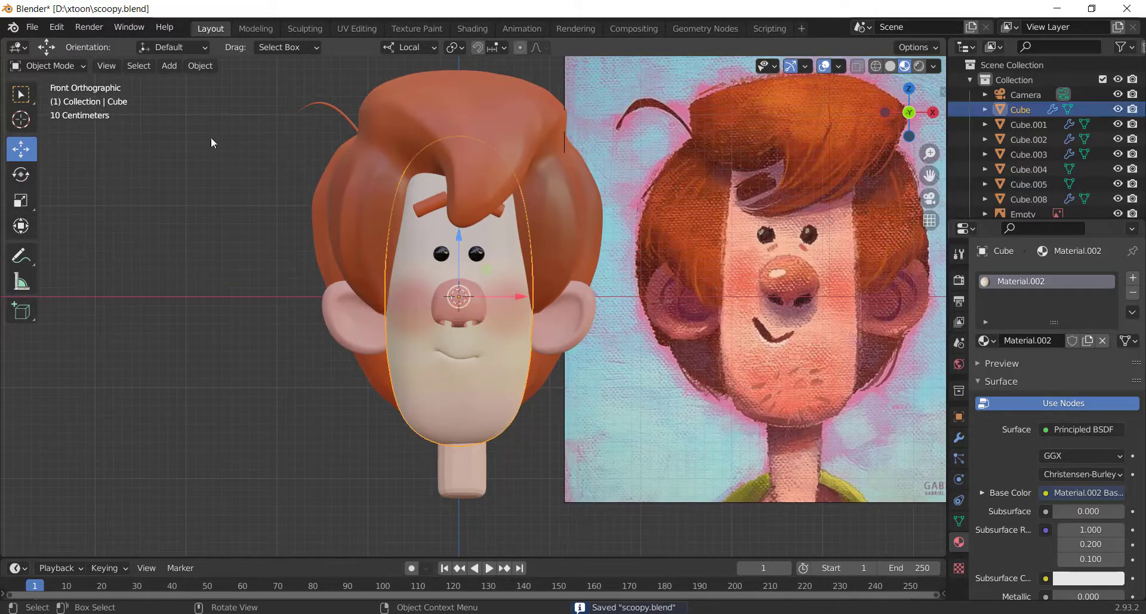
click(76, 67)
click(53, 116)
scroll(534, 334, up, 6)
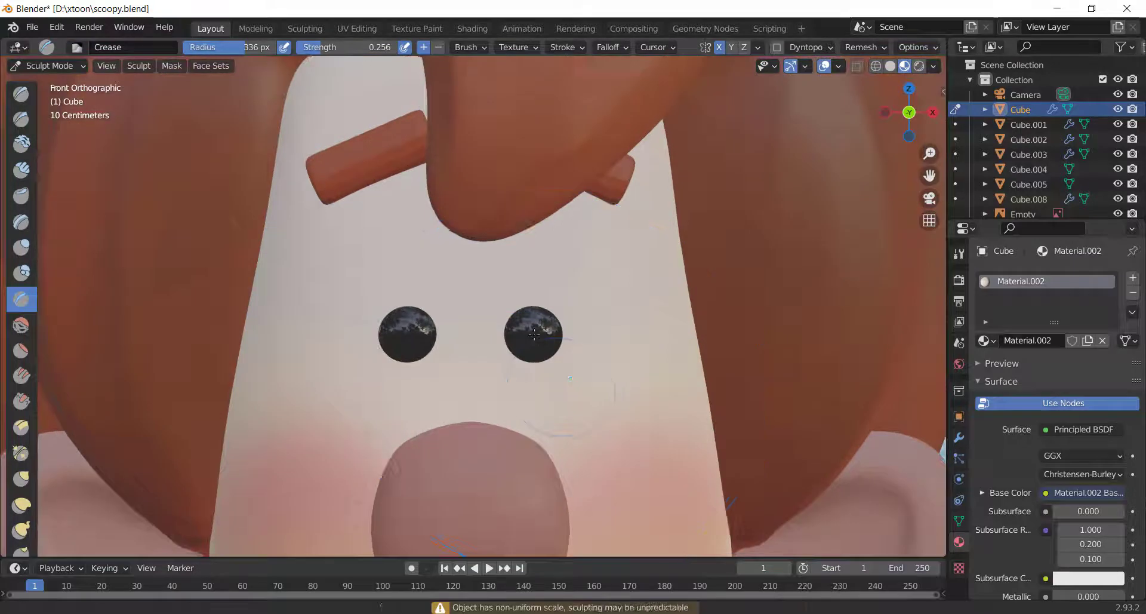
shift+middle_drag(534, 335, 502, 278)
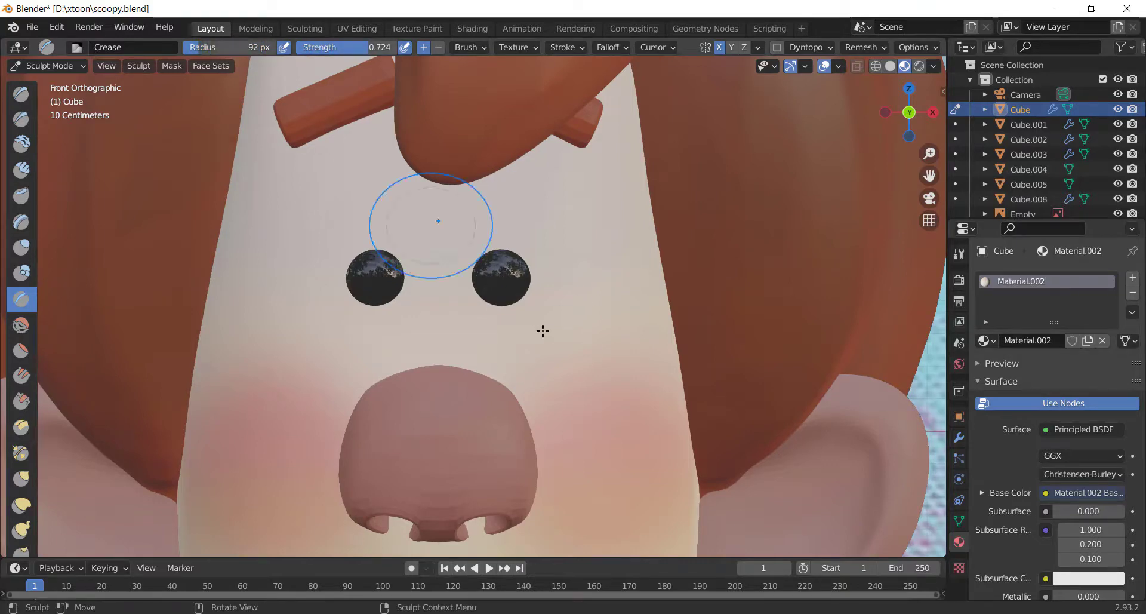
scroll(543, 331, up, 2)
scroll(591, 350, down, 5)
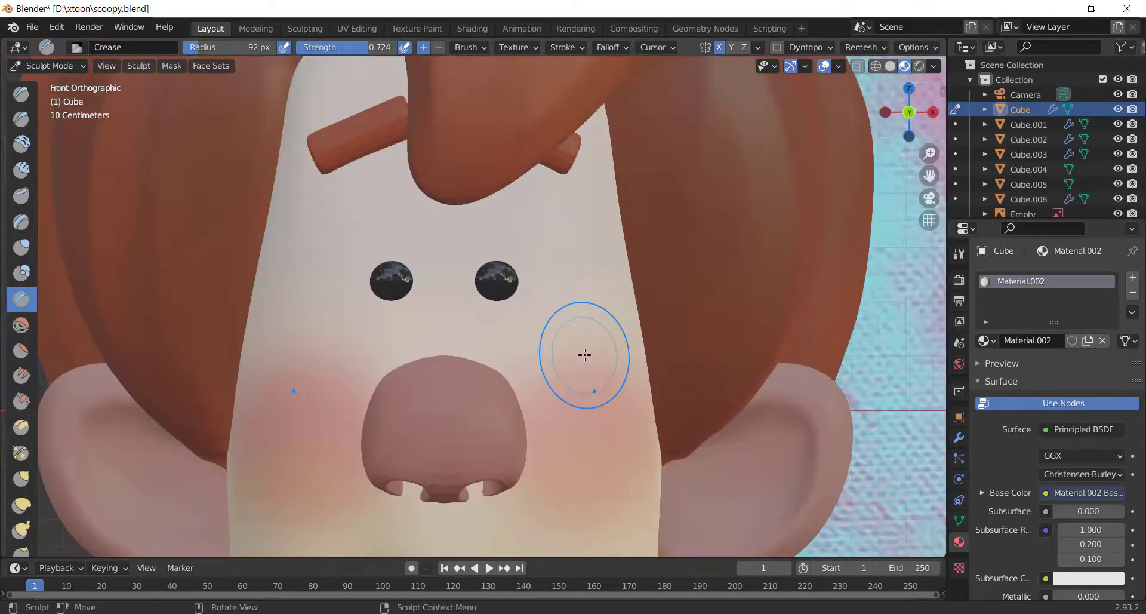
scroll(508, 316, up, 1)
scroll(539, 342, down, 3)
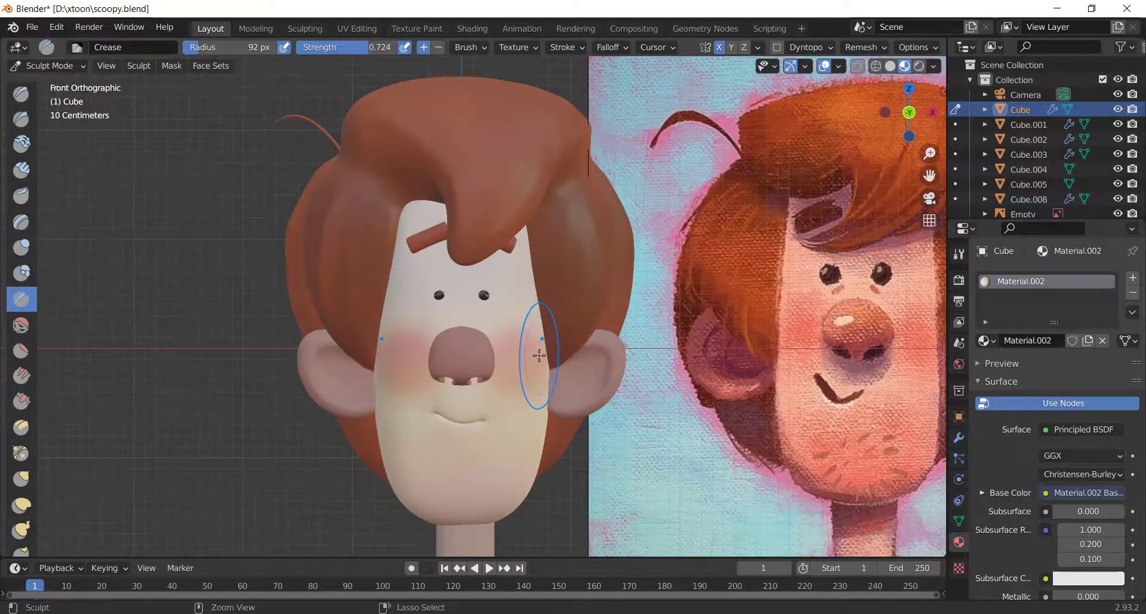
Return the face to Object Mode, save the file and view the head from the front beside the reference.
click(50, 66)
click(65, 81)
scroll(178, 238, down, 2)
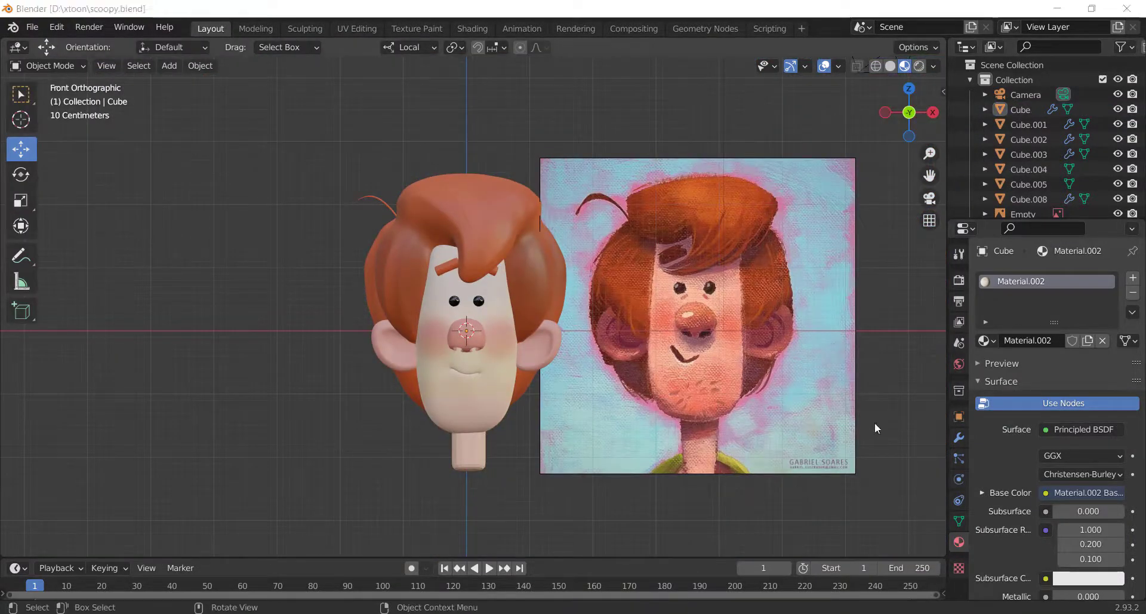
middle_drag(700, 466, 671, 439)
key(KP_1)
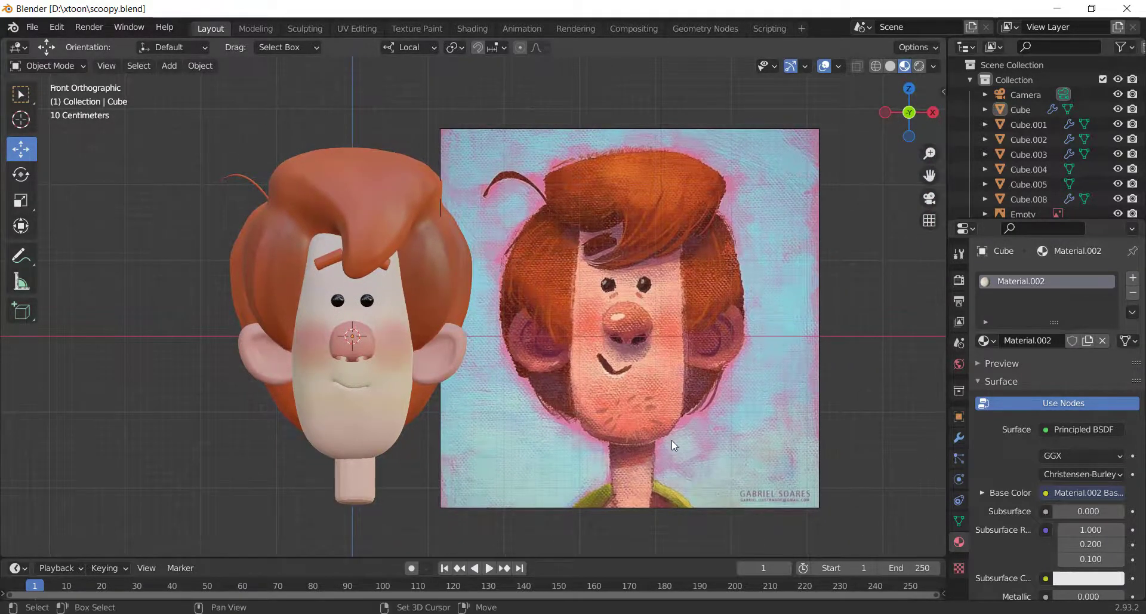